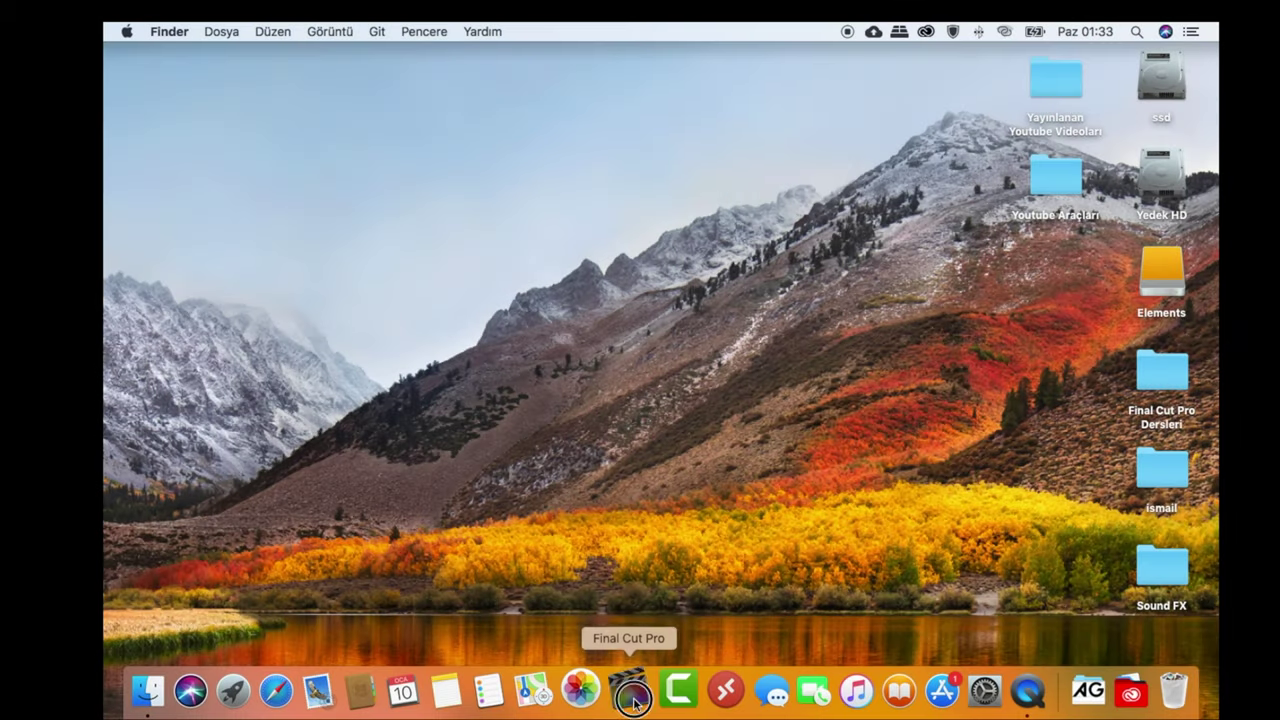
- Launch Final Cut Pro, then search the App Store for 'final pro x' and open Final Cut Pro's page
{"action": "left_click", "coordinate": [632, 695]}
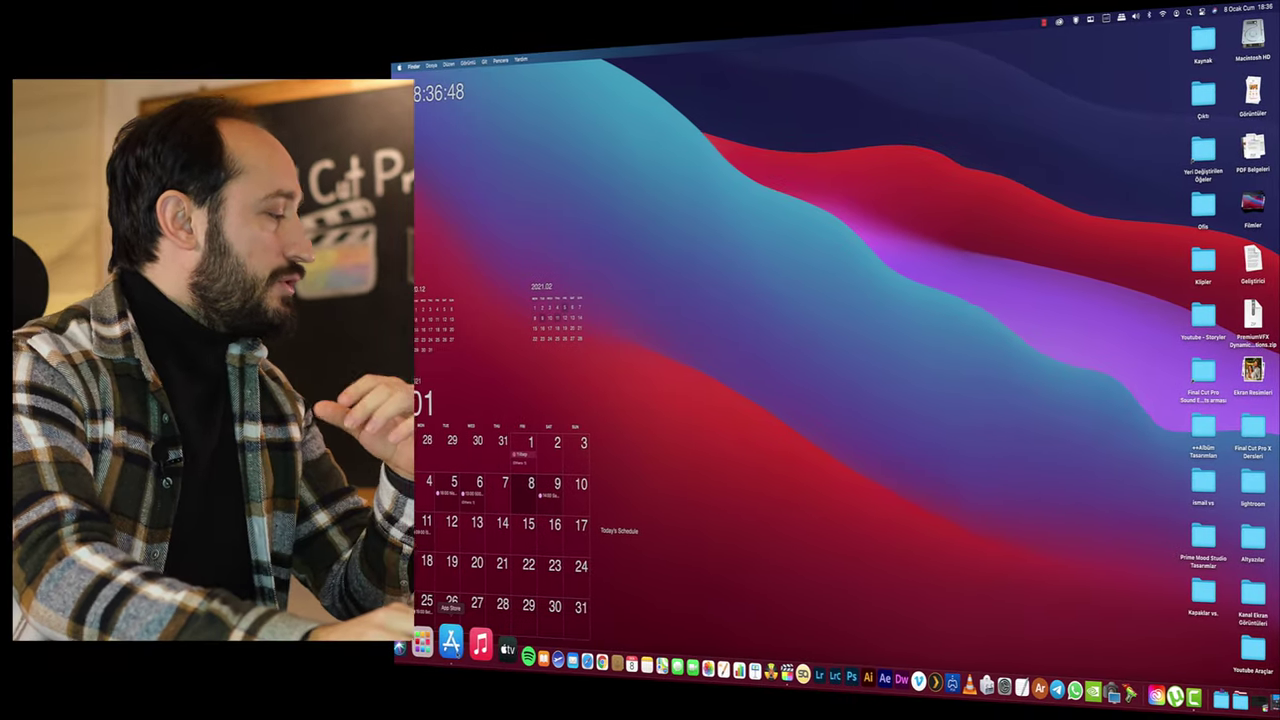
{"action": "left_click", "coordinate": [451, 641]}
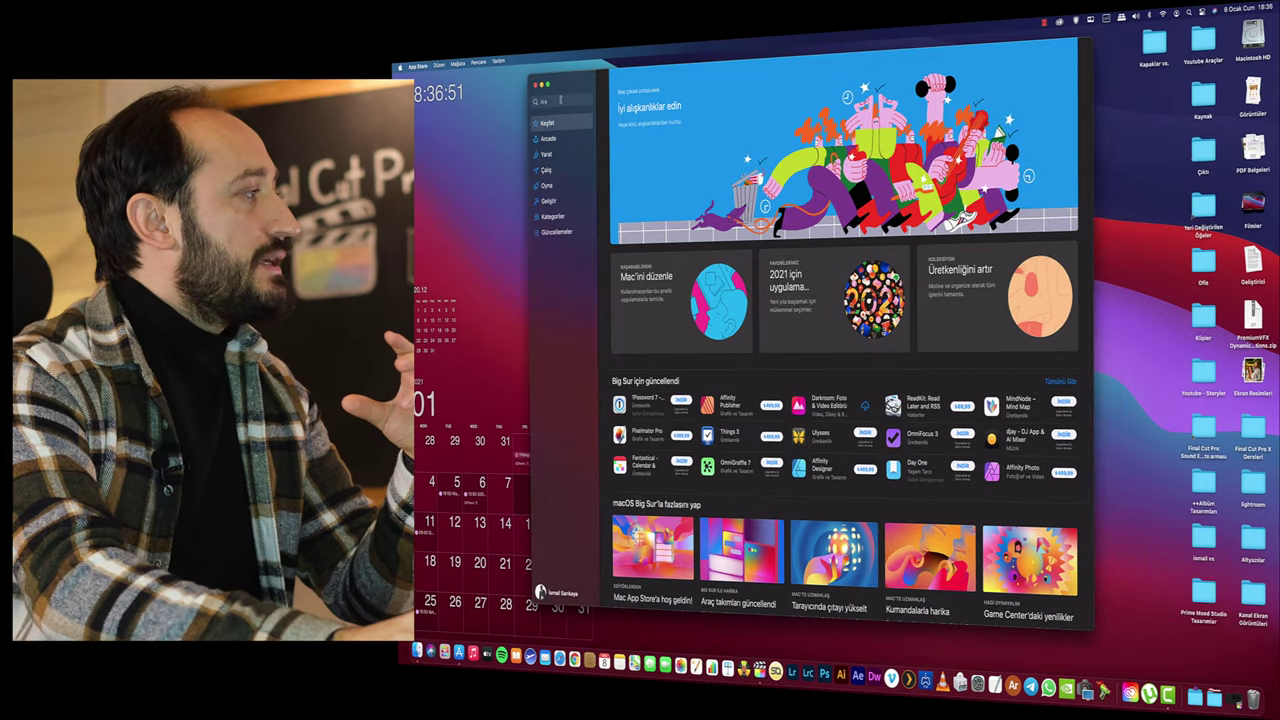
{"action": "left_click", "coordinate": [560, 100]}
{"action": "type", "text": "final pro x"}
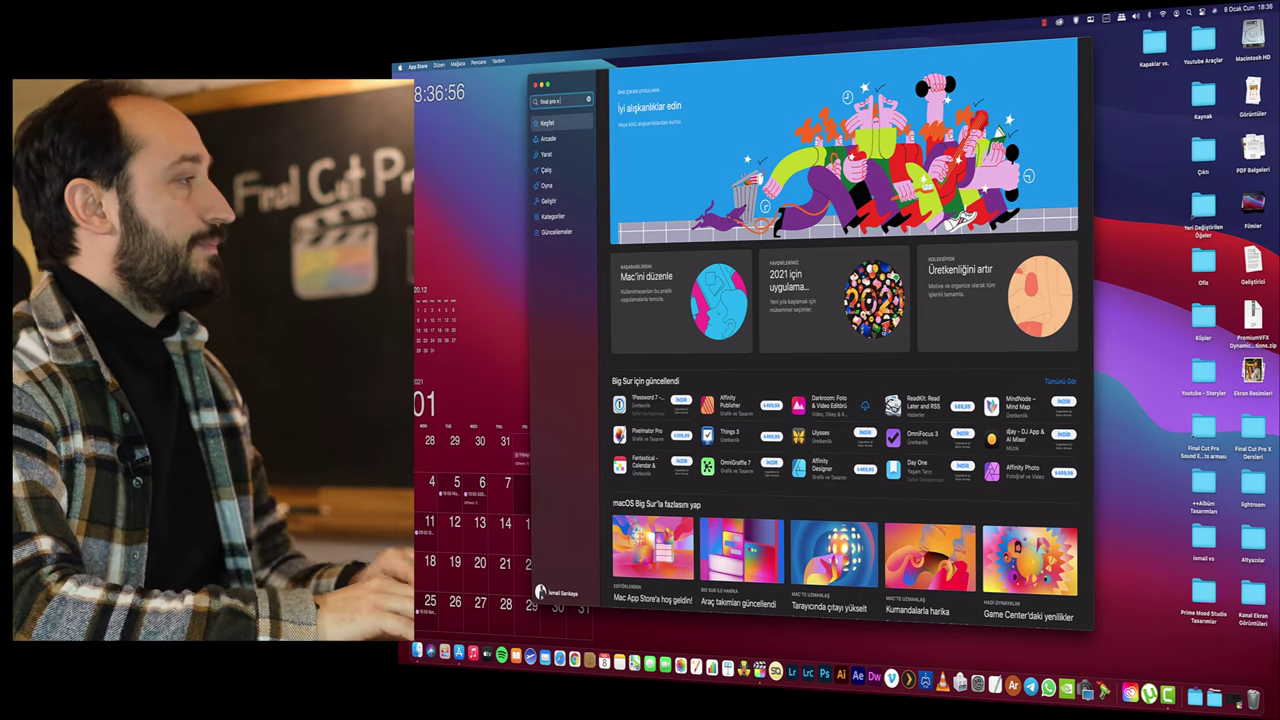
{"action": "key", "text": "Return"}
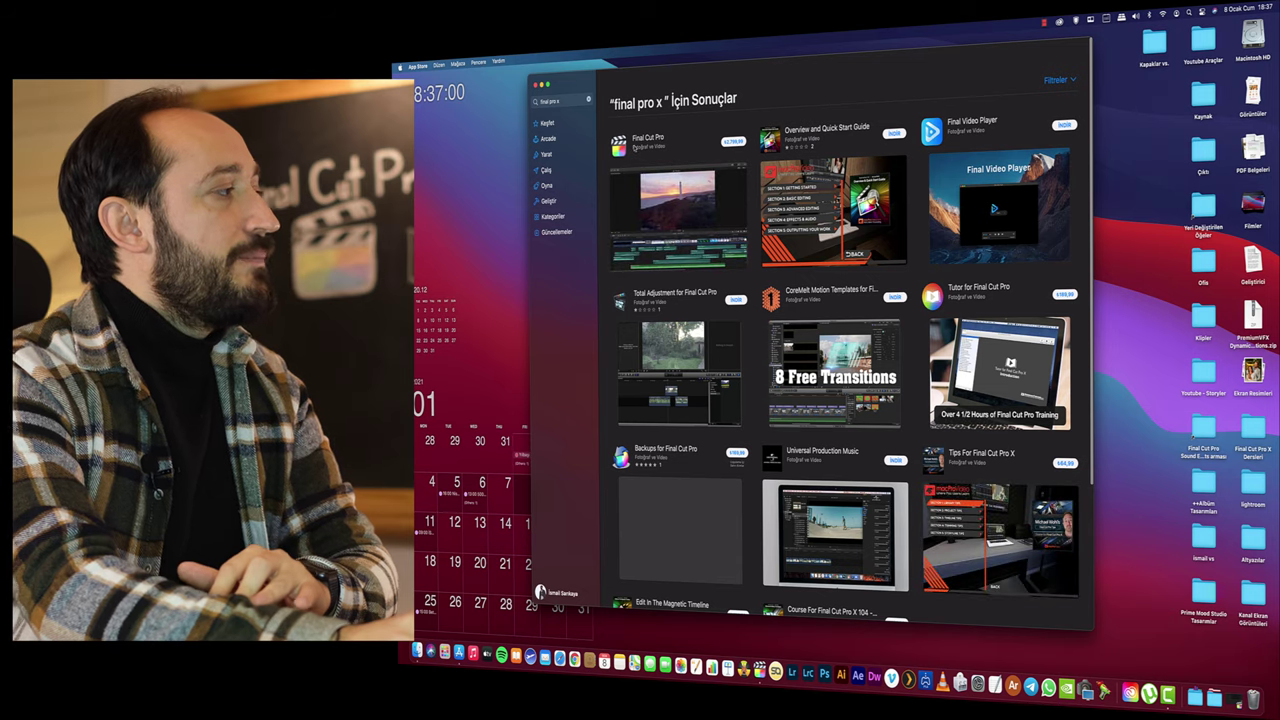
{"action": "left_click", "coordinate": [641, 142]}
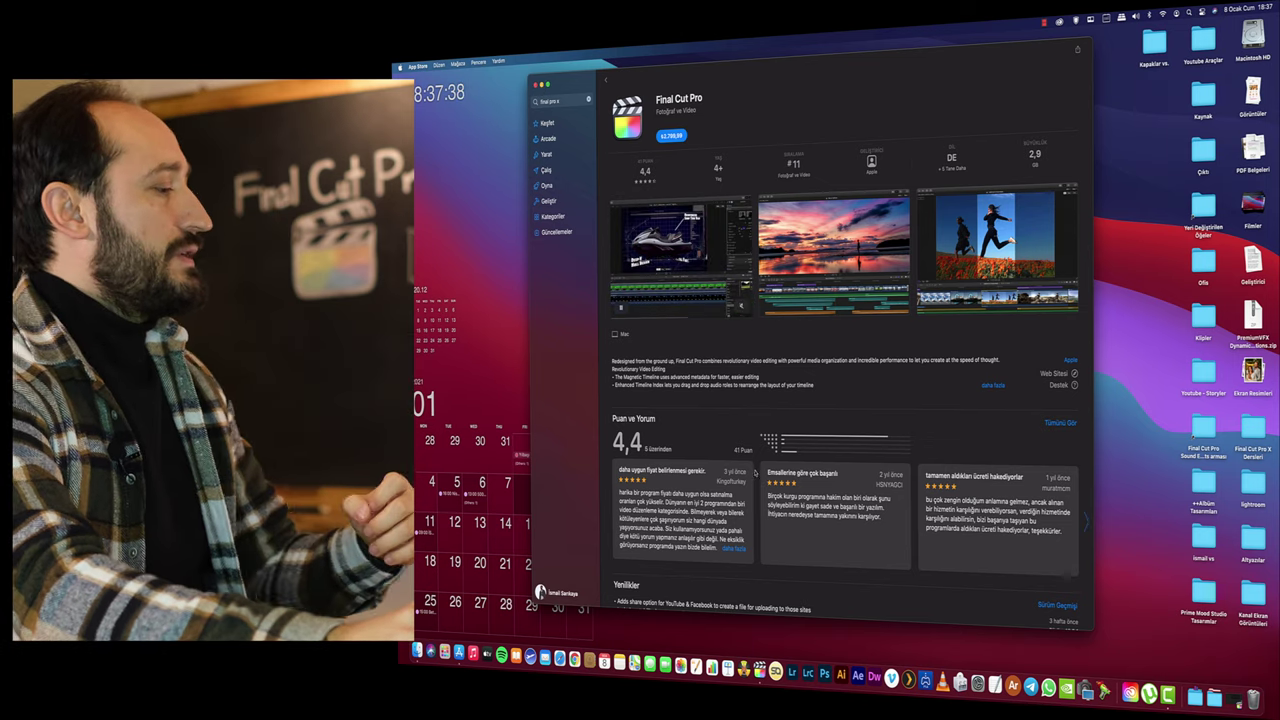
- Switch back to Final Cut Pro using its Dock icon
{"action": "left_click", "coordinate": [775, 662]}
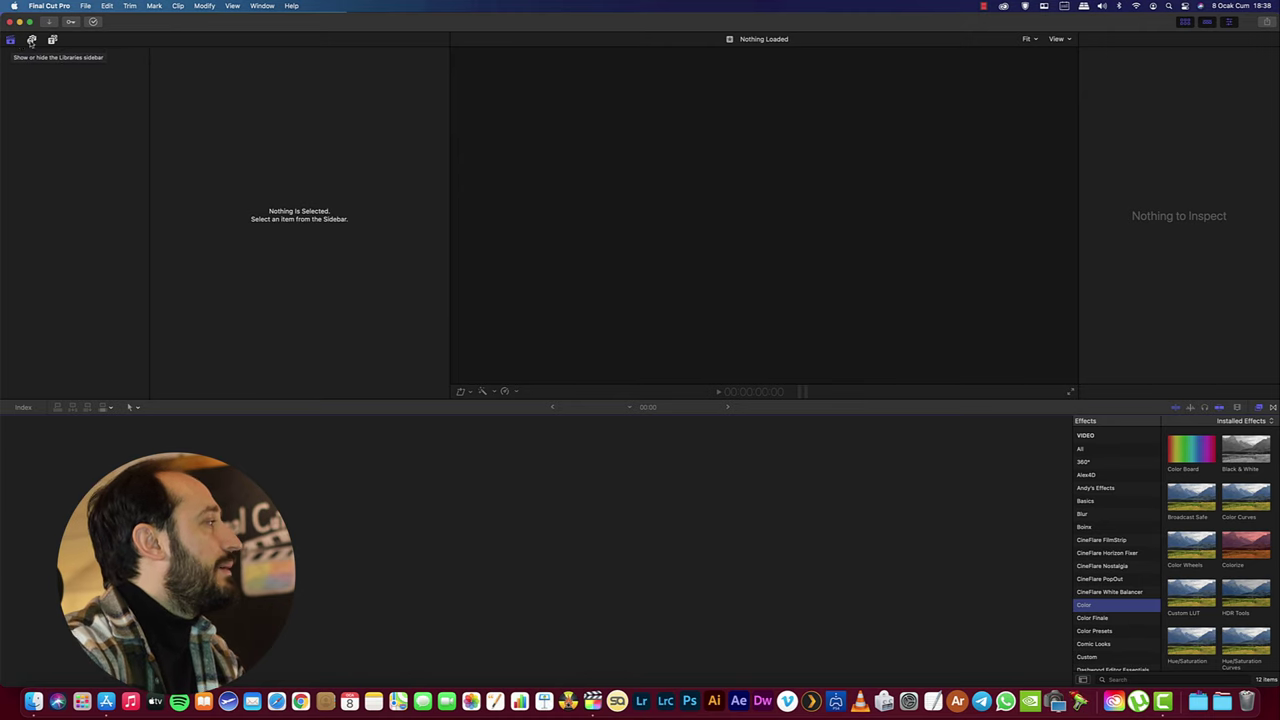
- Browse the Photos and Audio and Titles sidebars, then check version 10.5 in About Final Cut Pro
{"action": "left_click", "coordinate": [32, 41]}
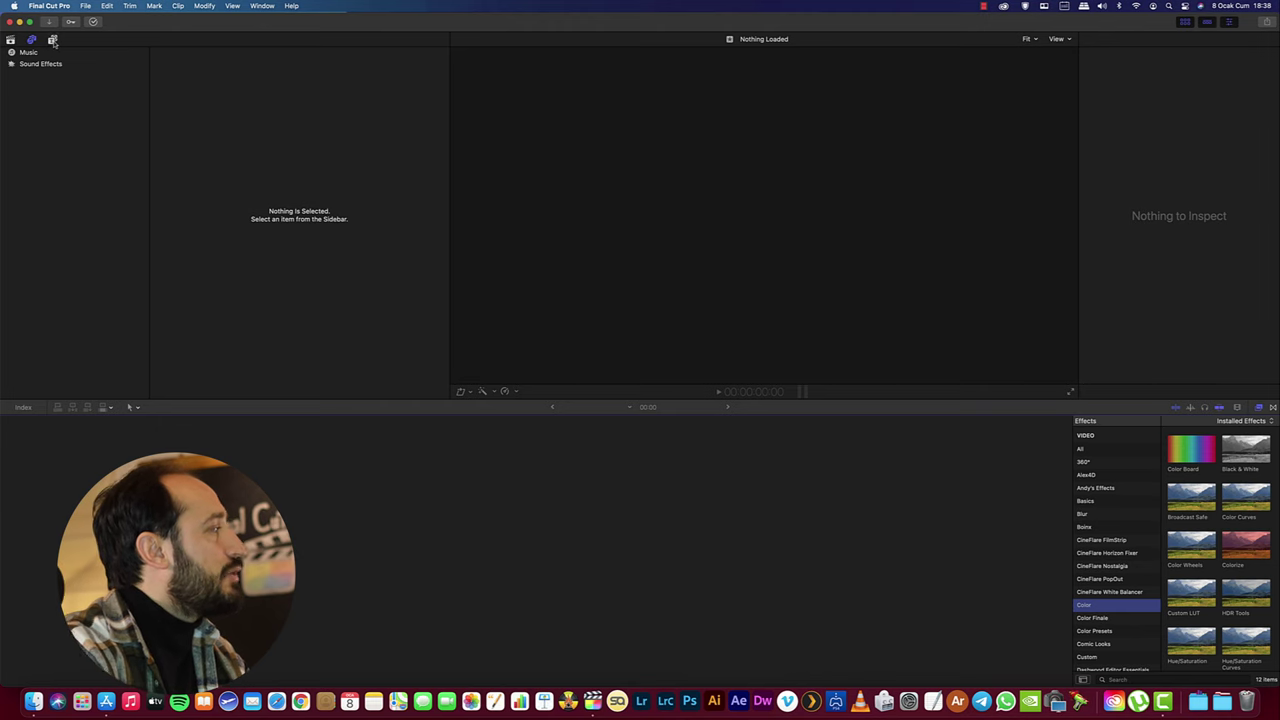
{"action": "left_click", "coordinate": [53, 41]}
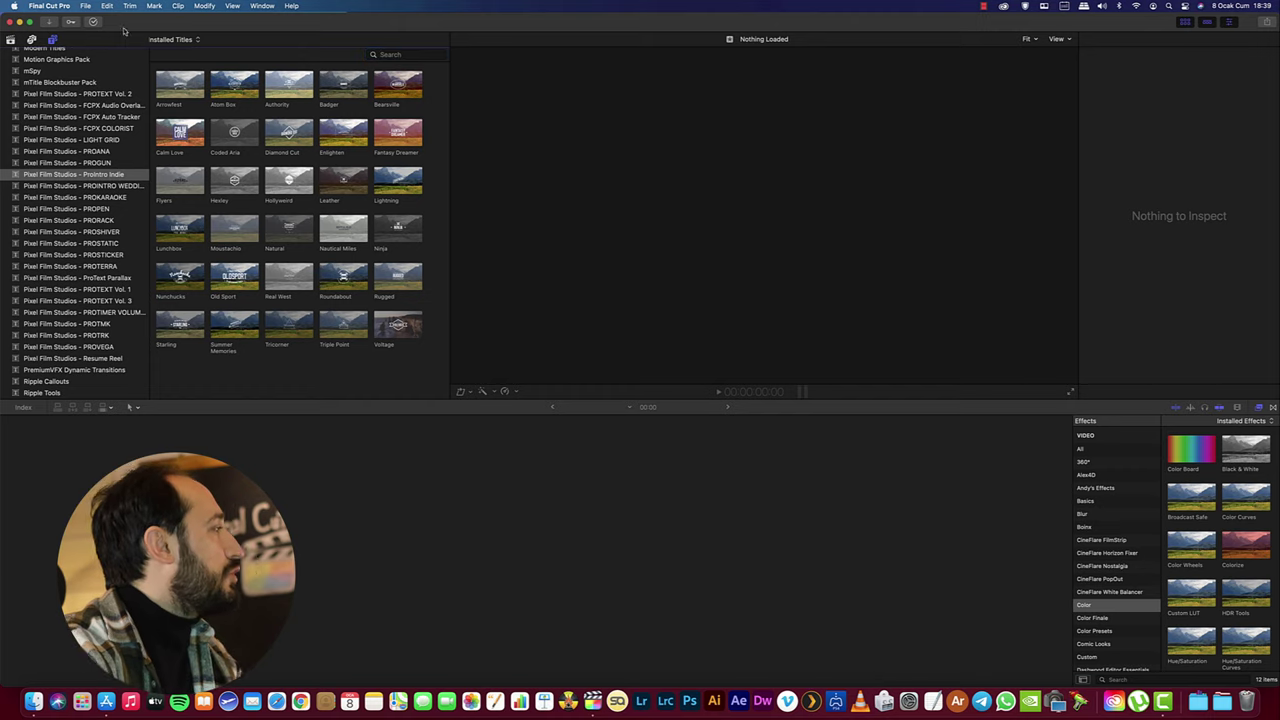
{"action": "left_click", "coordinate": [59, 11]}
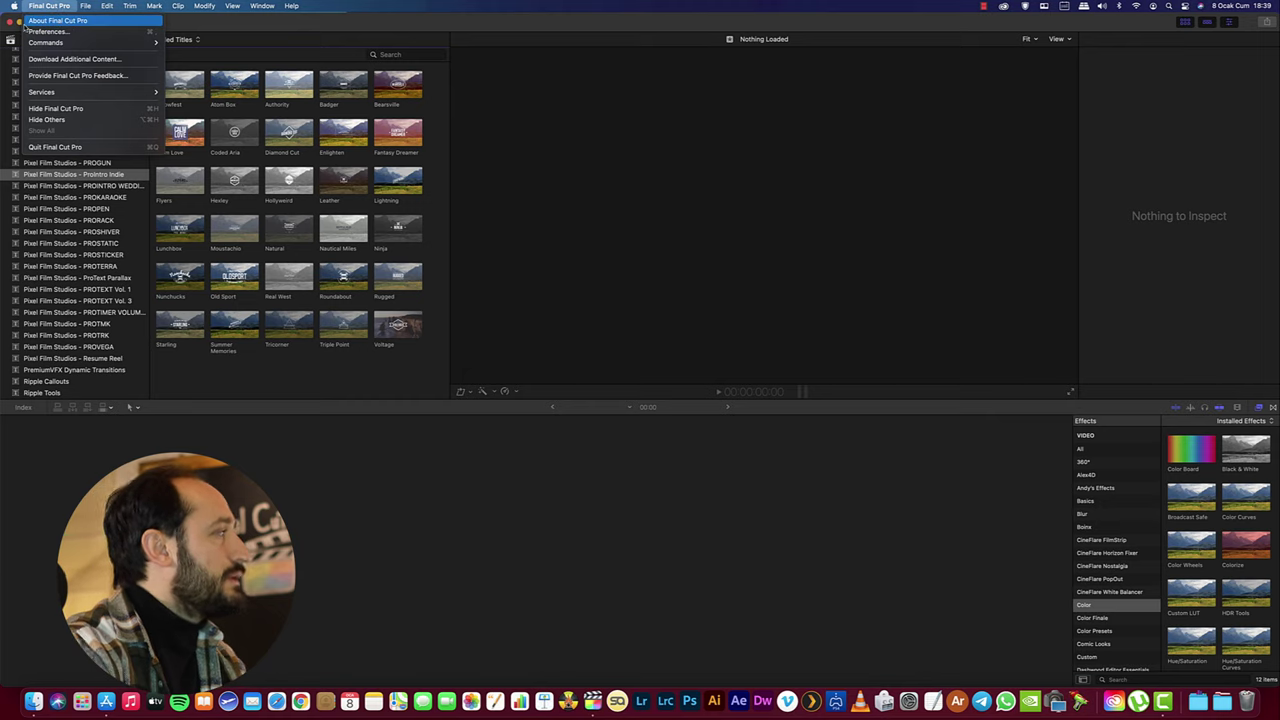
{"action": "left_click", "coordinate": [74, 22]}
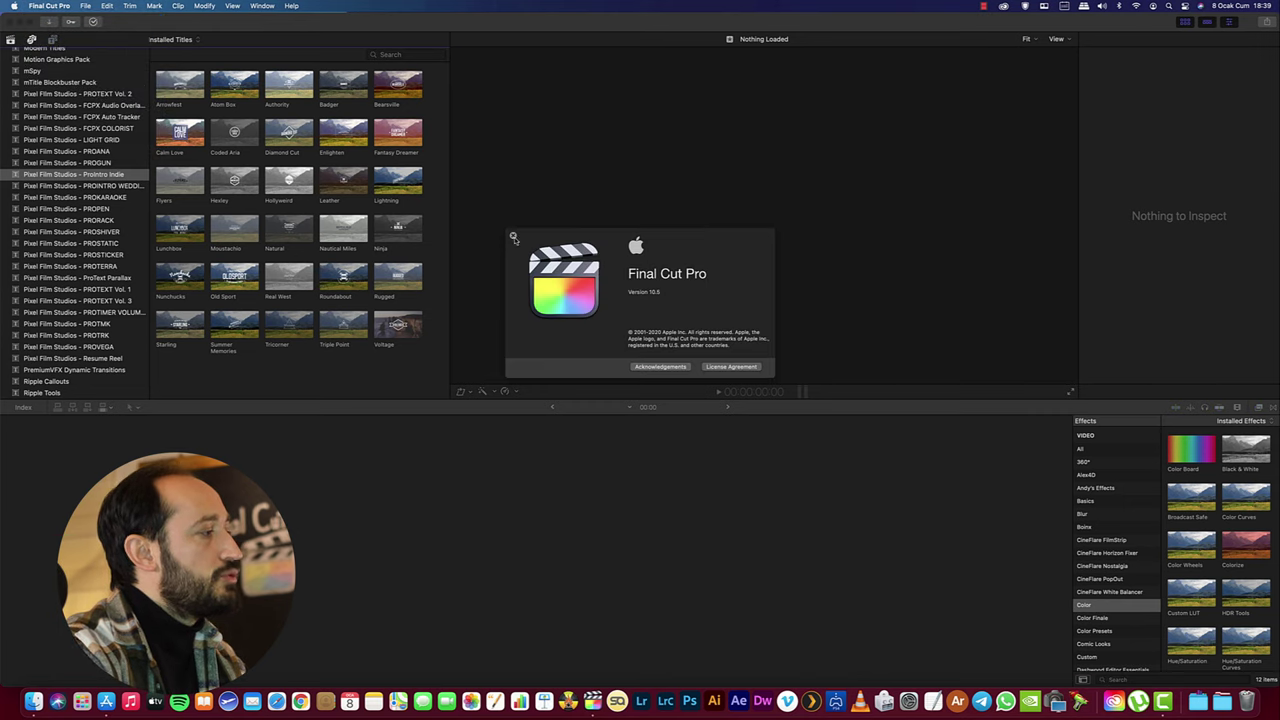
{"action": "left_click", "coordinate": [511, 238]}
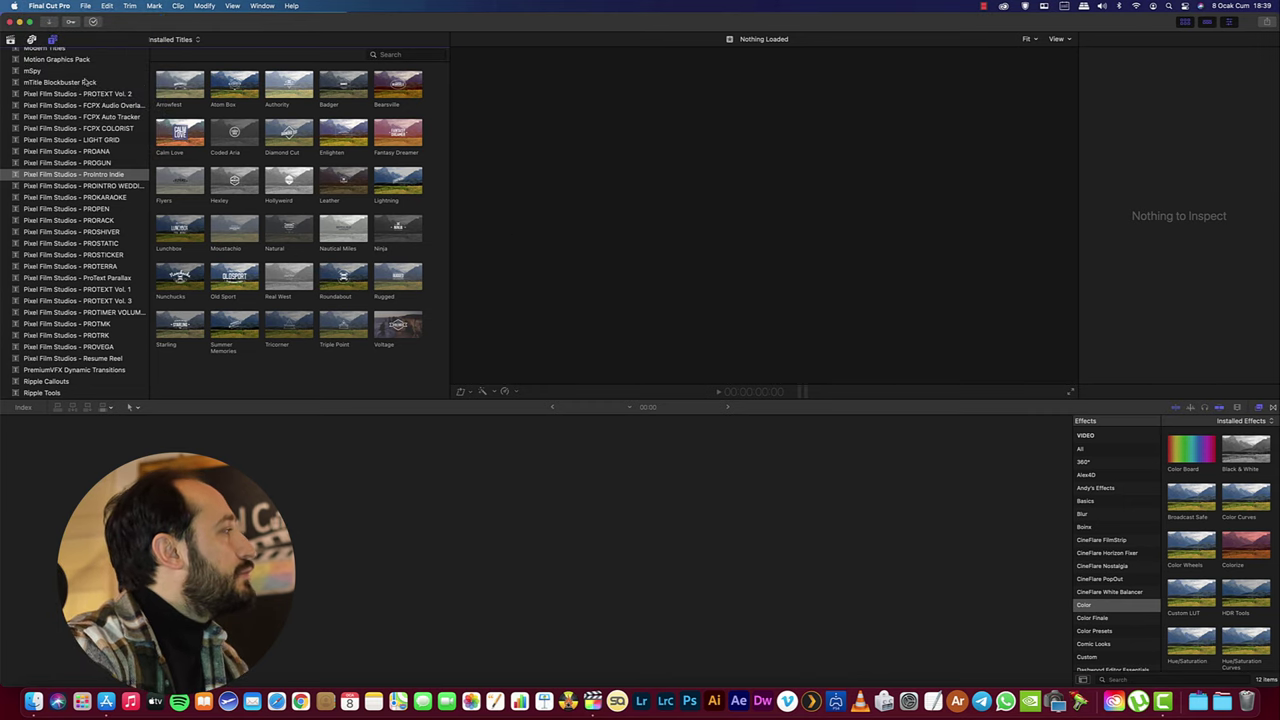
{"action": "left_click", "coordinate": [49, 5]}
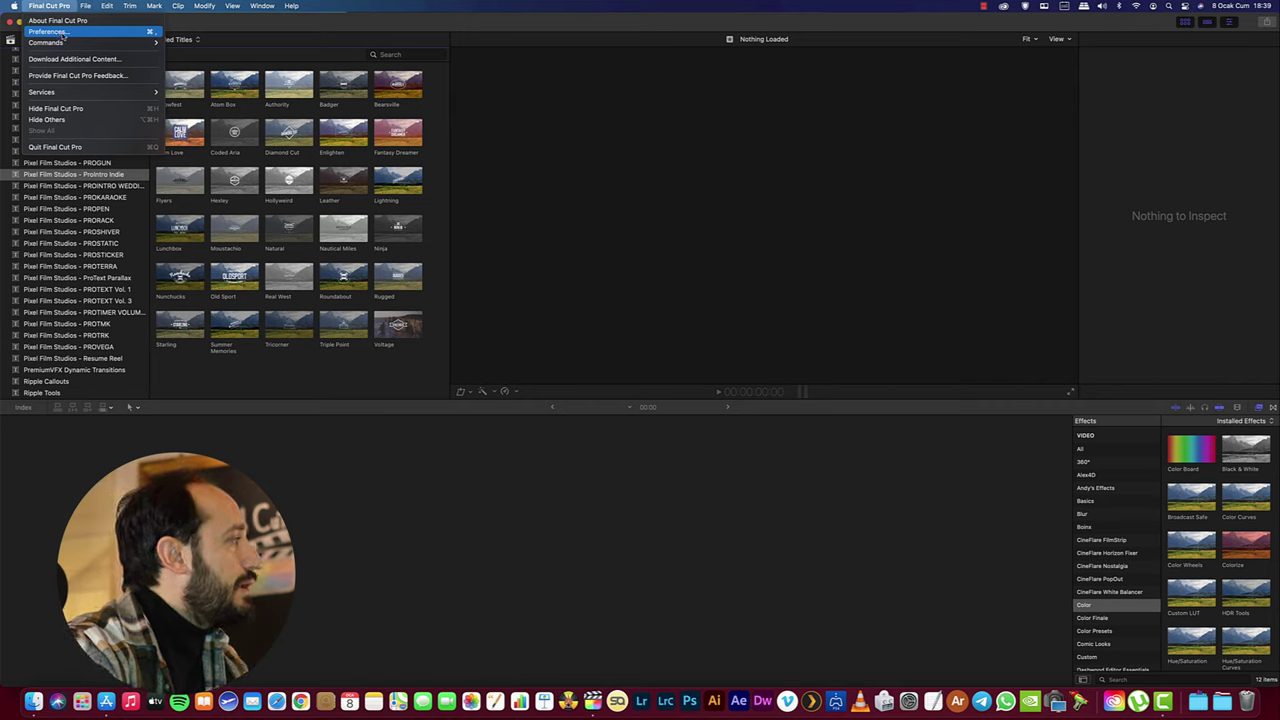
- Open General preferences and review the Time Display formats, currently HH:MM:SS:FF
{"action": "left_click", "coordinate": [47, 31]}
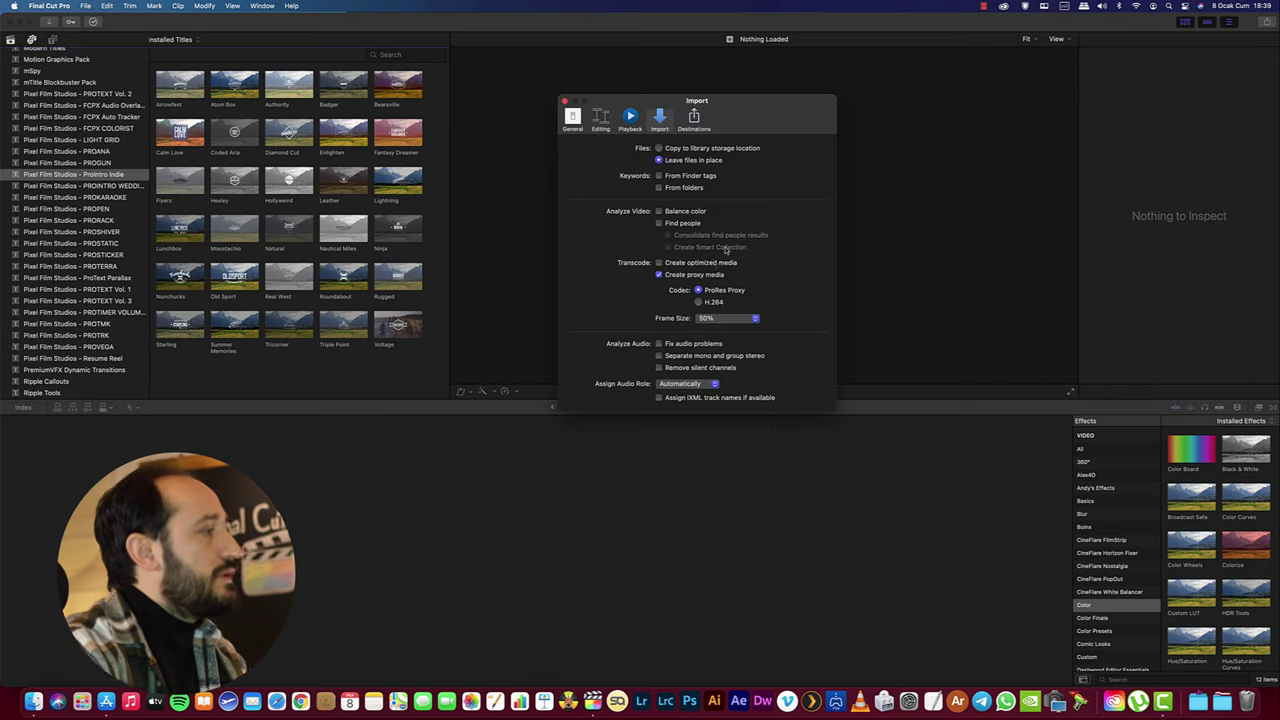
{"action": "left_click", "coordinate": [576, 118]}
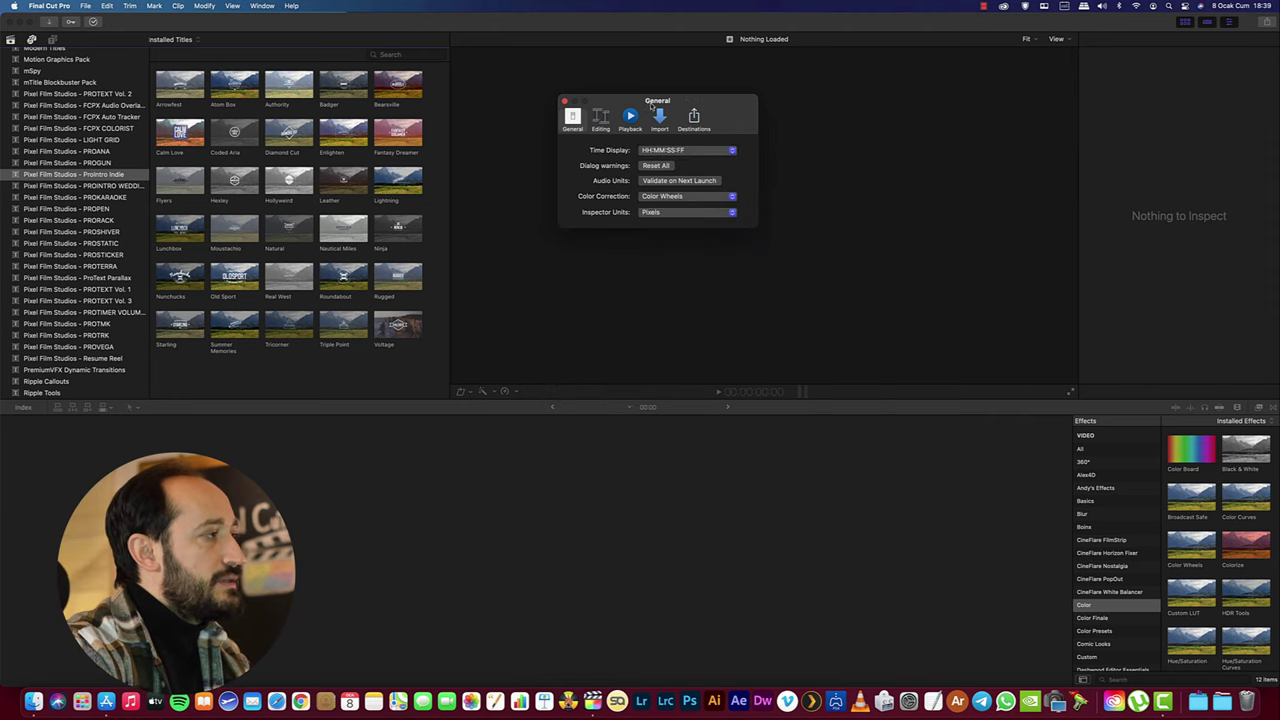
{"action": "left_click_drag", "start_coordinate": [652, 106], "coordinate": [646, 136]}
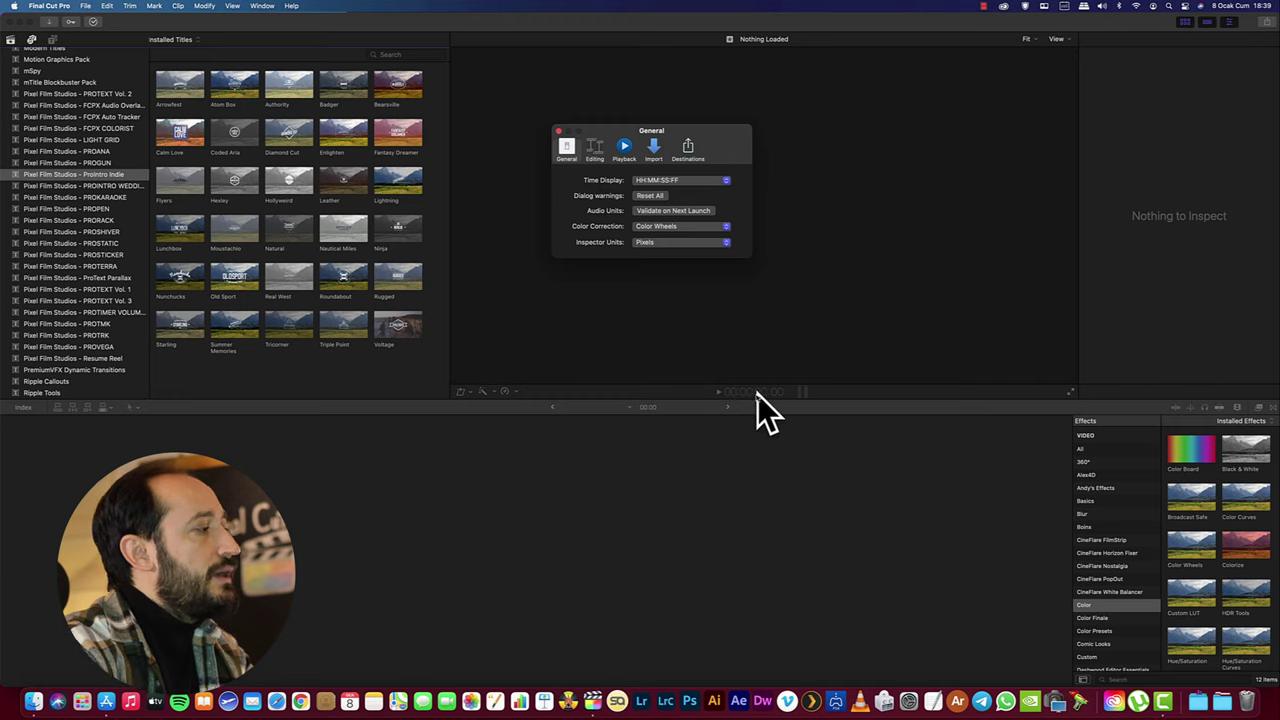
{"action": "left_click", "coordinate": [647, 184]}
{"action": "left_click", "coordinate": [647, 184]}
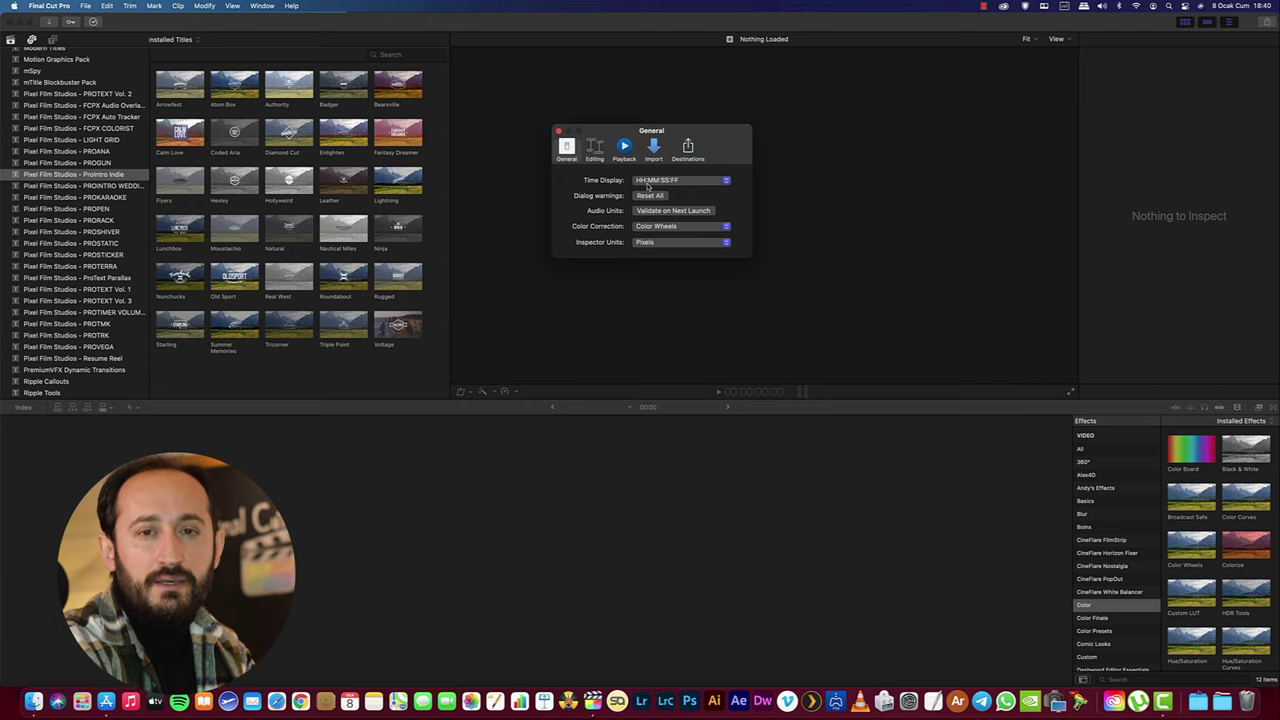
{"action": "left_click", "coordinate": [647, 184]}
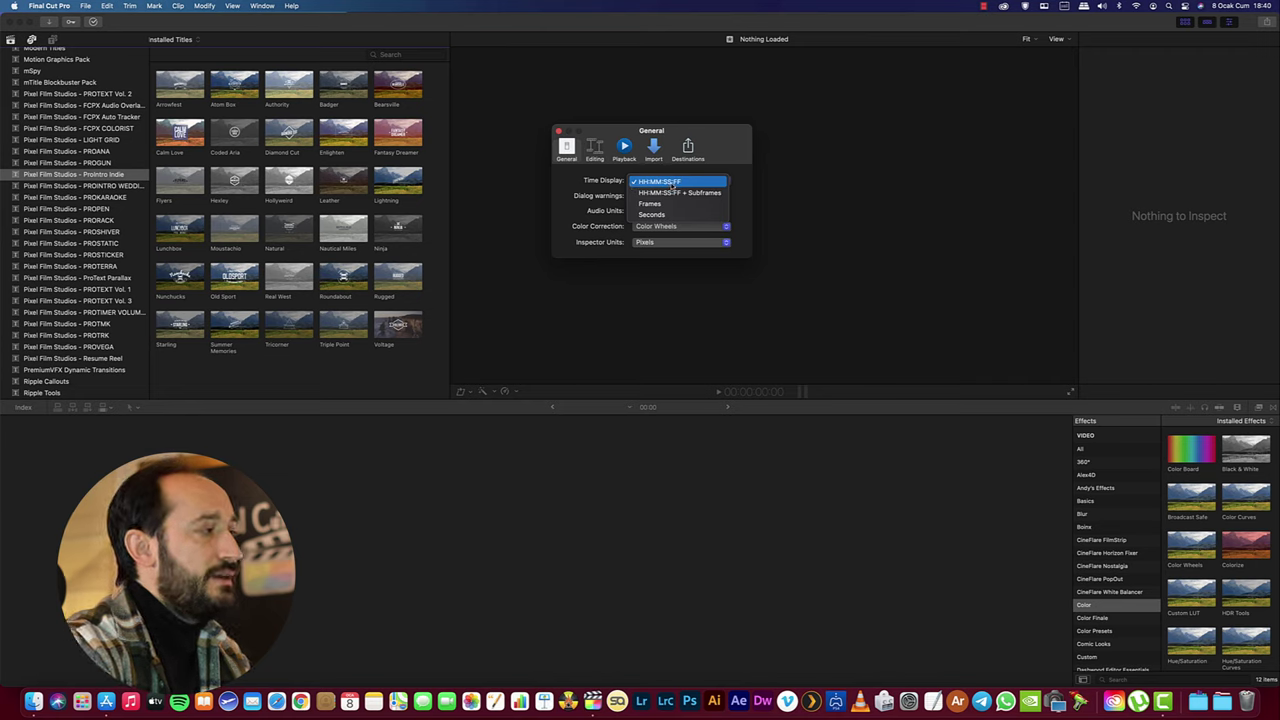
- Choose HH:MM:SS:FF from the Time Display list to keep it unchanged
{"action": "left_click", "coordinate": [668, 184]}
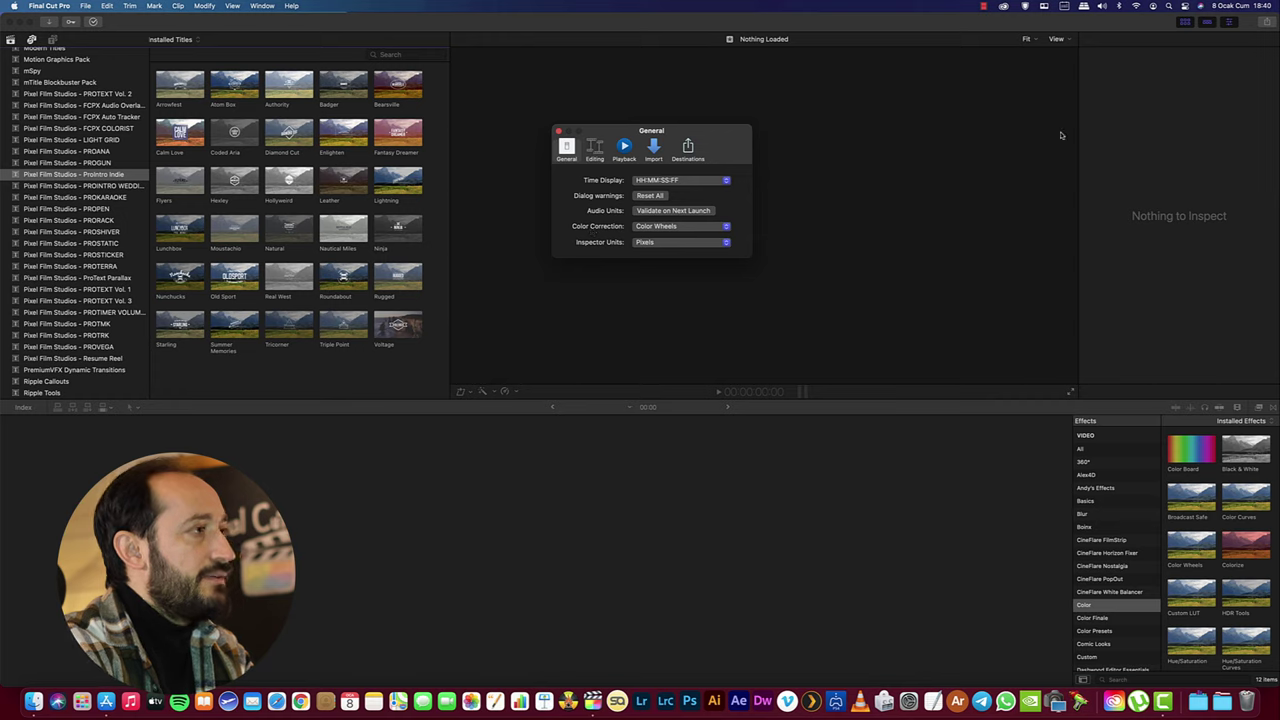
- Review the Color Correction options keeping Color Wheels, then go to the Editing preferences
{"action": "left_click", "coordinate": [653, 232]}
{"action": "left_click", "coordinate": [653, 232]}
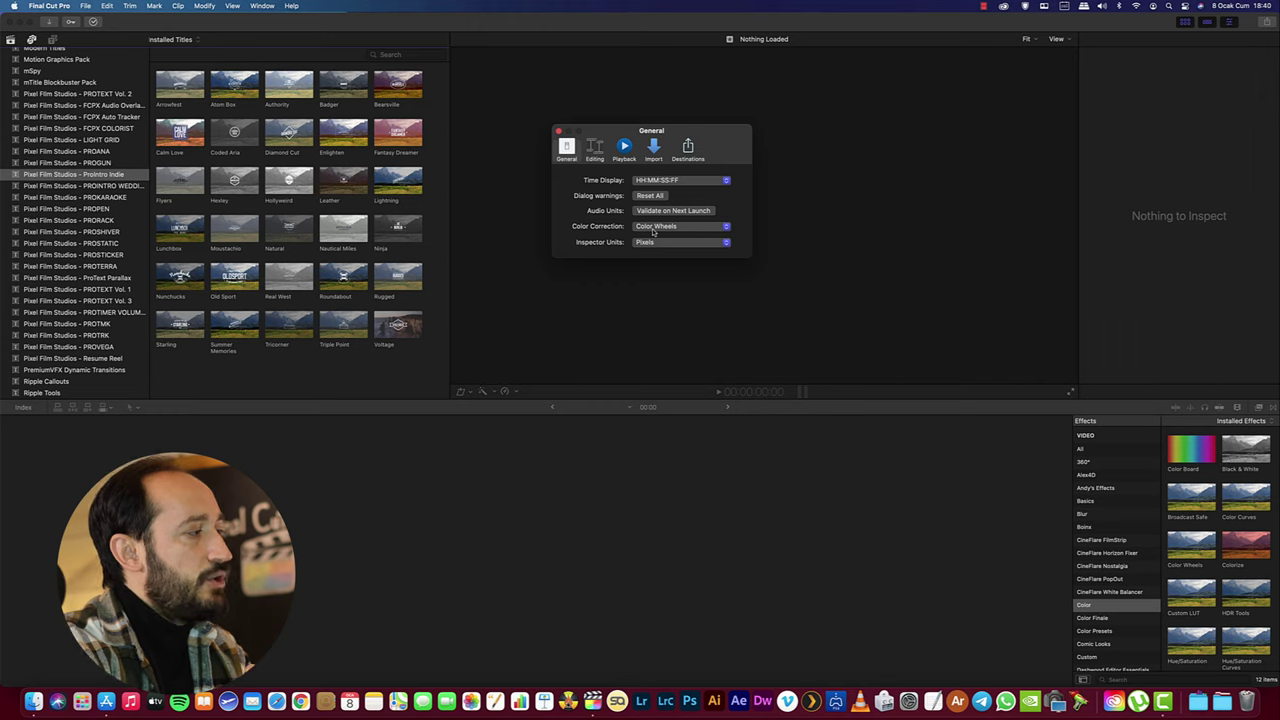
{"action": "left_click", "coordinate": [653, 232]}
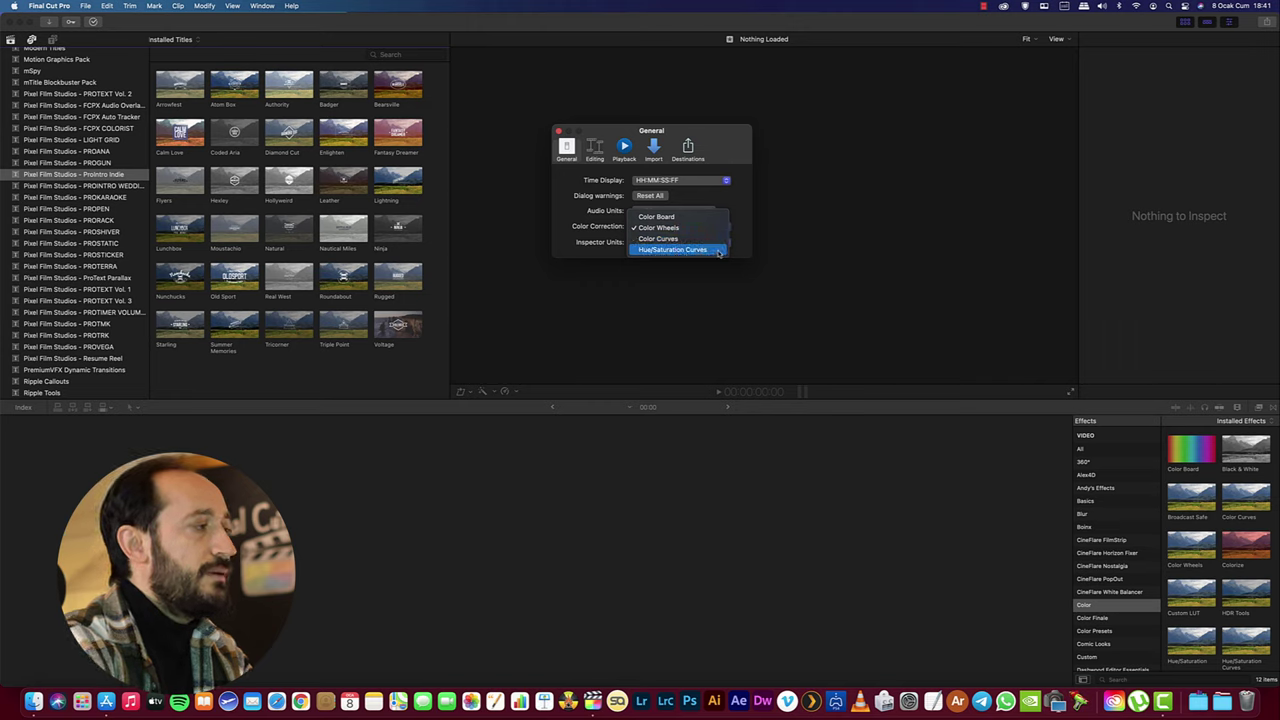
{"action": "left_click", "coordinate": [772, 223]}
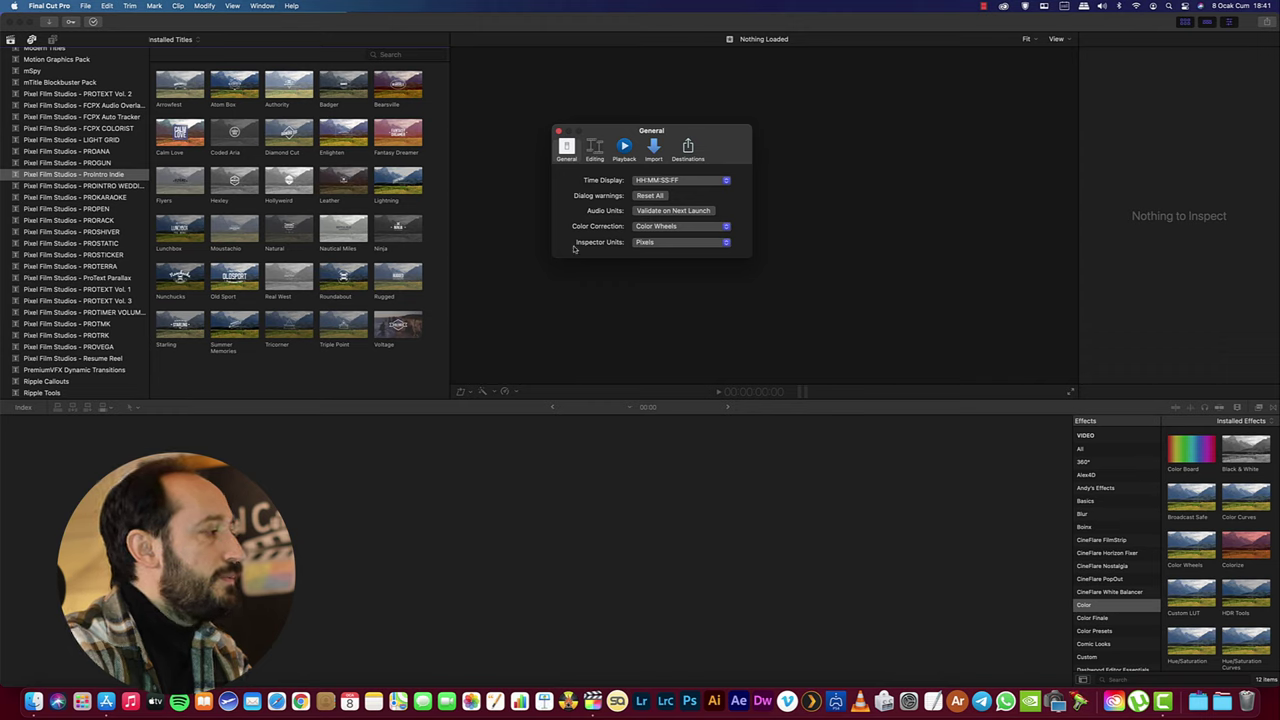
{"action": "left_click", "coordinate": [594, 150]}
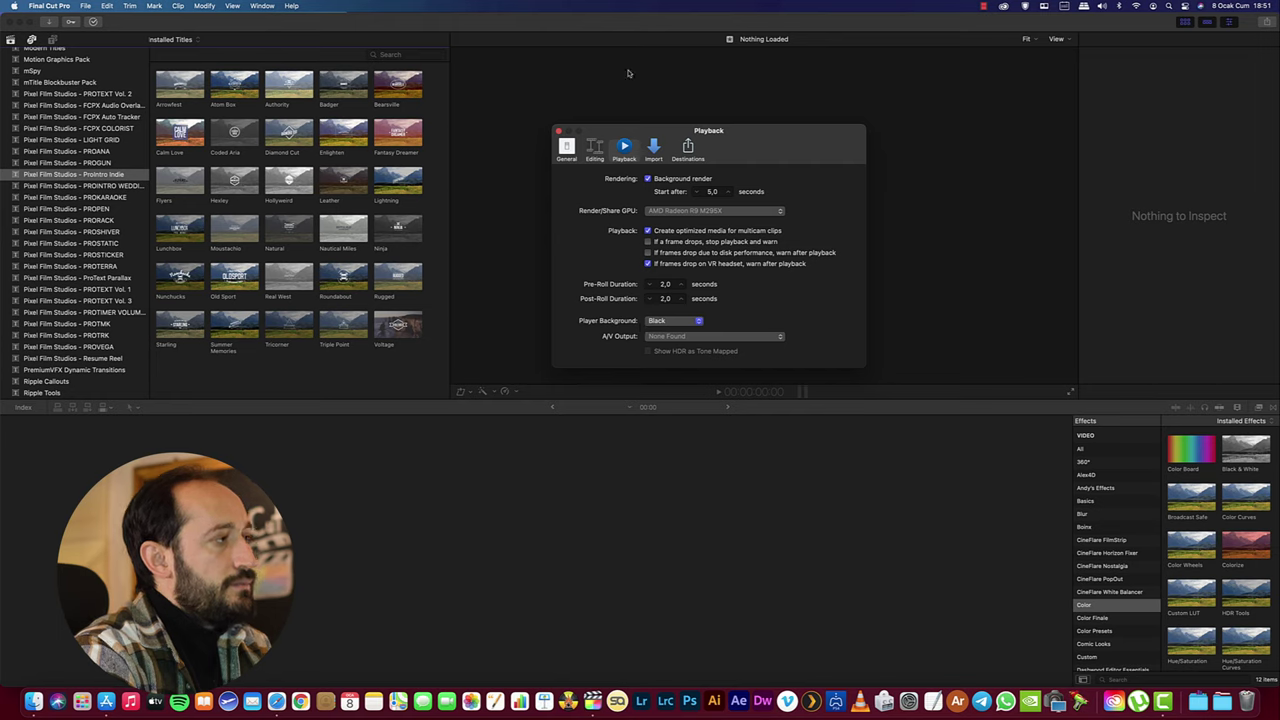
- Move the preferences window aside and set Player Background to White
{"action": "left_click_drag", "start_coordinate": [692, 132], "coordinate": [282, 114]}
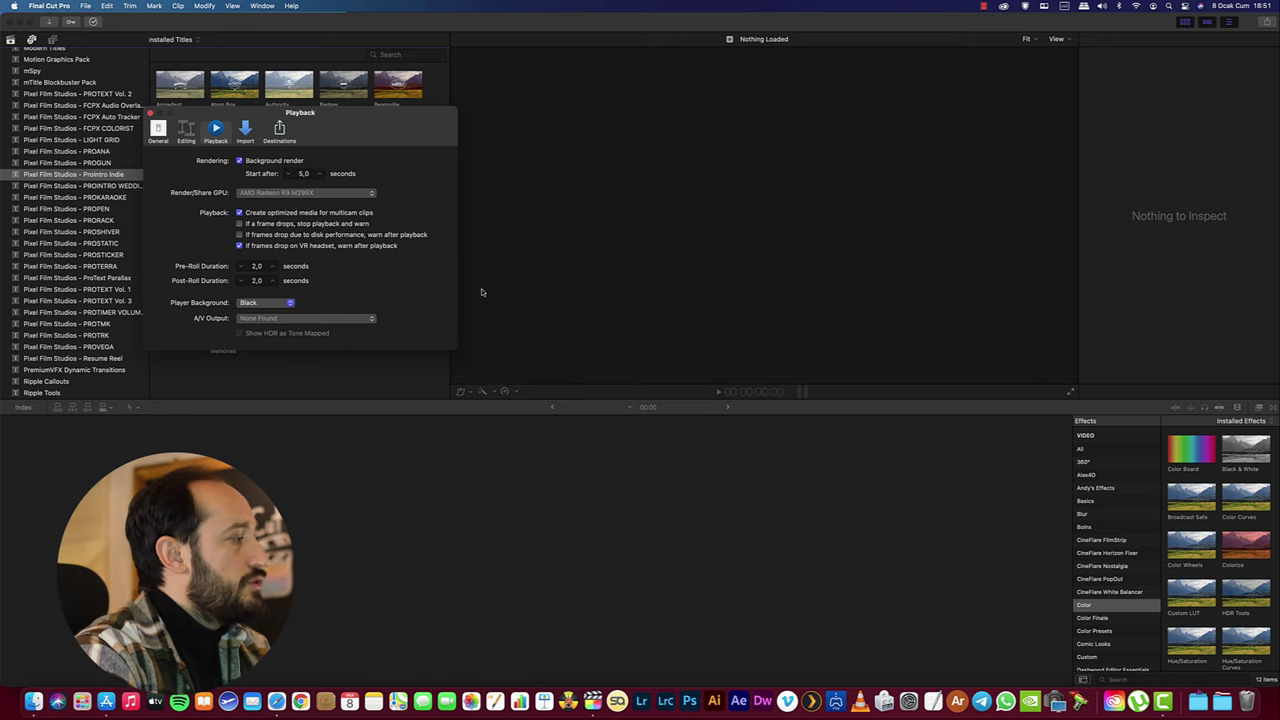
{"action": "left_click", "coordinate": [266, 303]}
{"action": "left_click", "coordinate": [280, 316]}
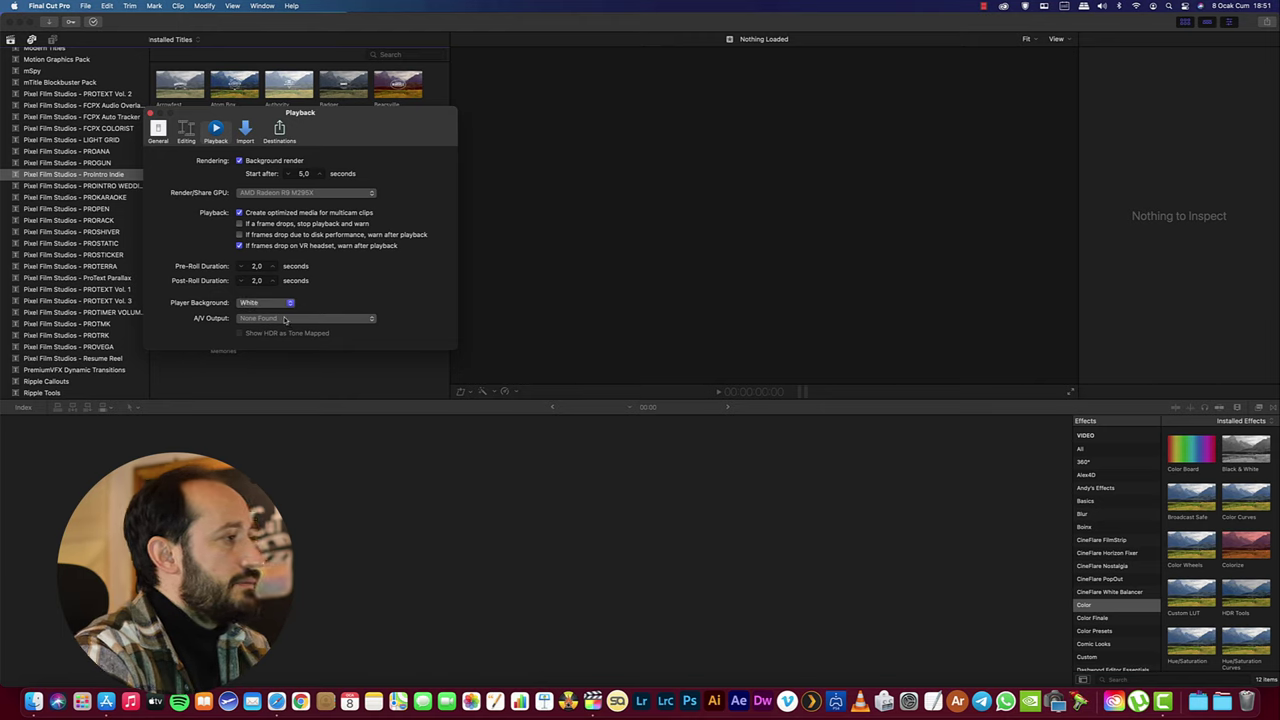
{"action": "left_click", "coordinate": [271, 304]}
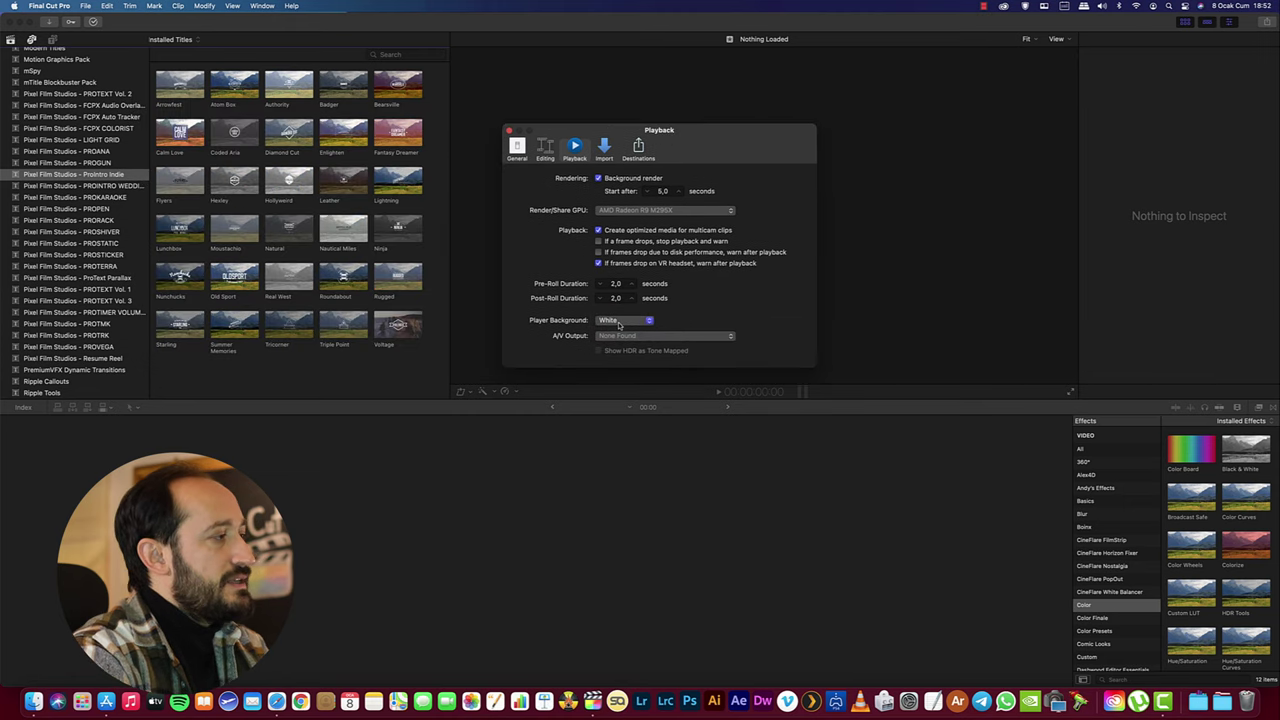
{"action": "left_click", "coordinate": [606, 148]}
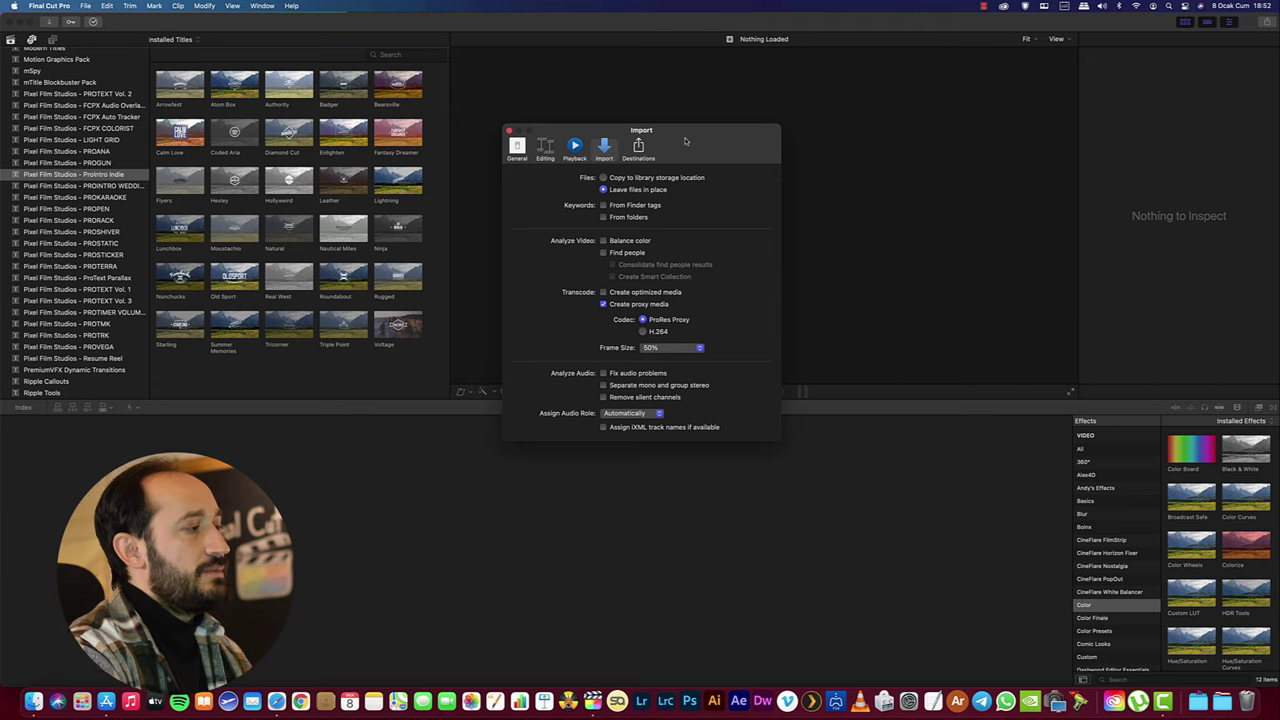
- Enable Create proxy media (ProRes Proxy) in Import preferences, then show the Destinations preferences
{"action": "left_click_drag", "start_coordinate": [687, 135], "coordinate": [731, 133]}
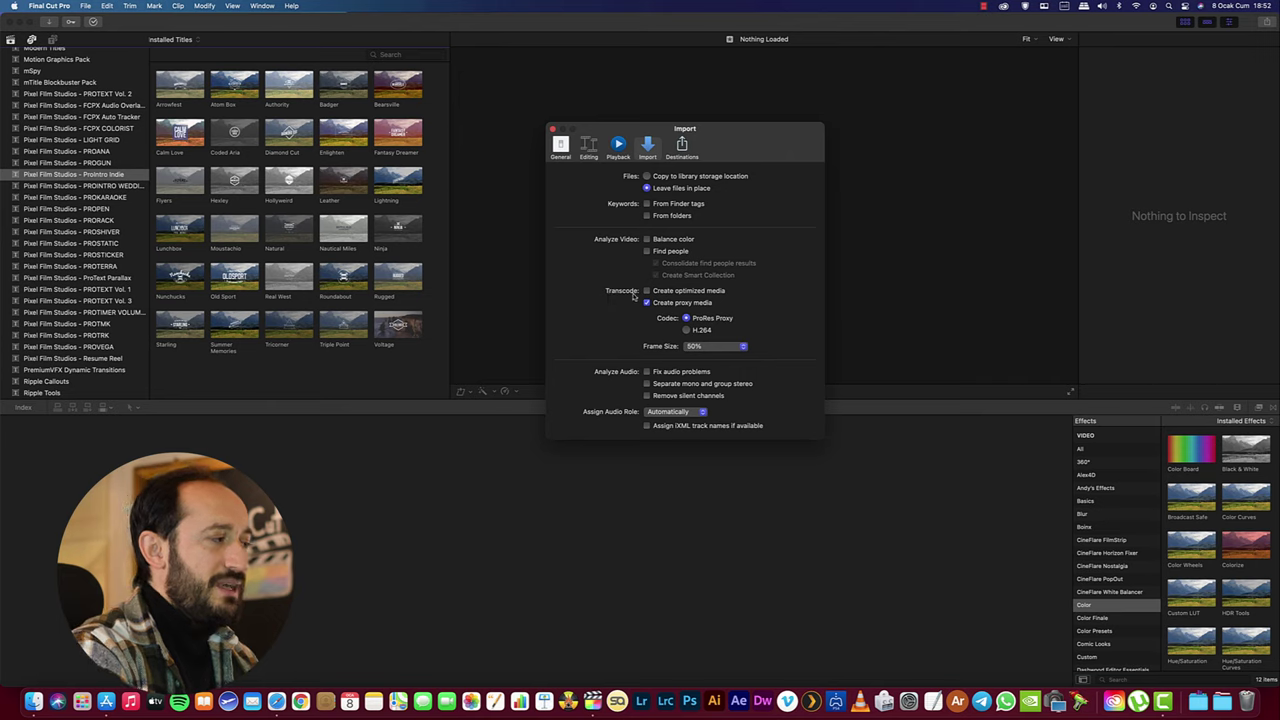
{"action": "left_click", "coordinate": [646, 301]}
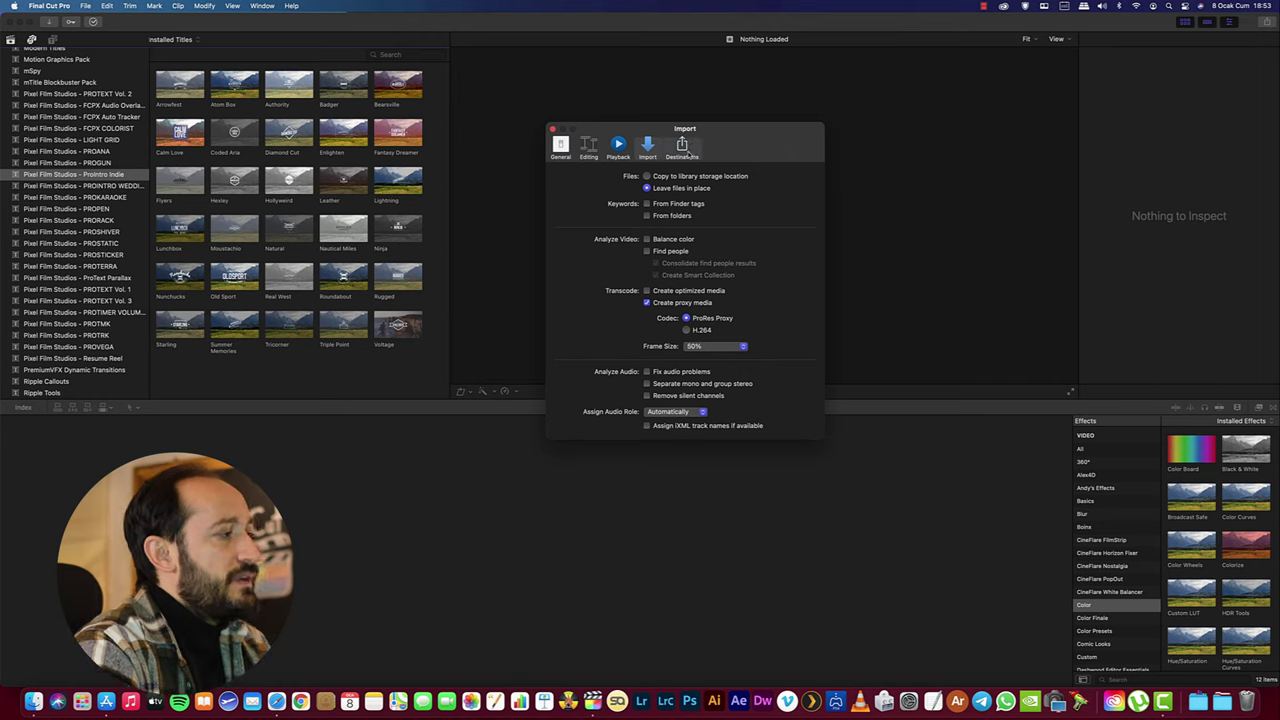
{"action": "left_click", "coordinate": [688, 157]}
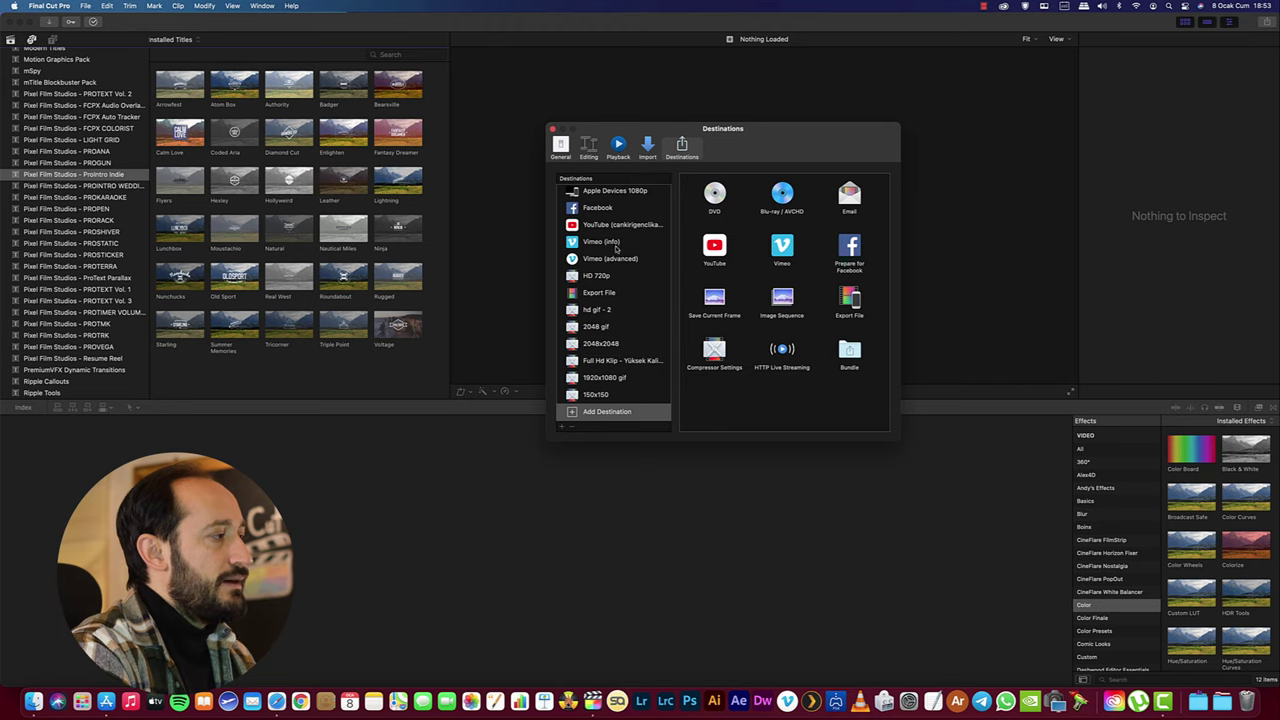
- Inspect the YouTube, Vimeo (info) and hd gif - 2 destinations and addable types, then close Preferences
{"action": "scroll", "coordinate": [614, 265], "scroll_direction": "up", "scroll_amount": 3}
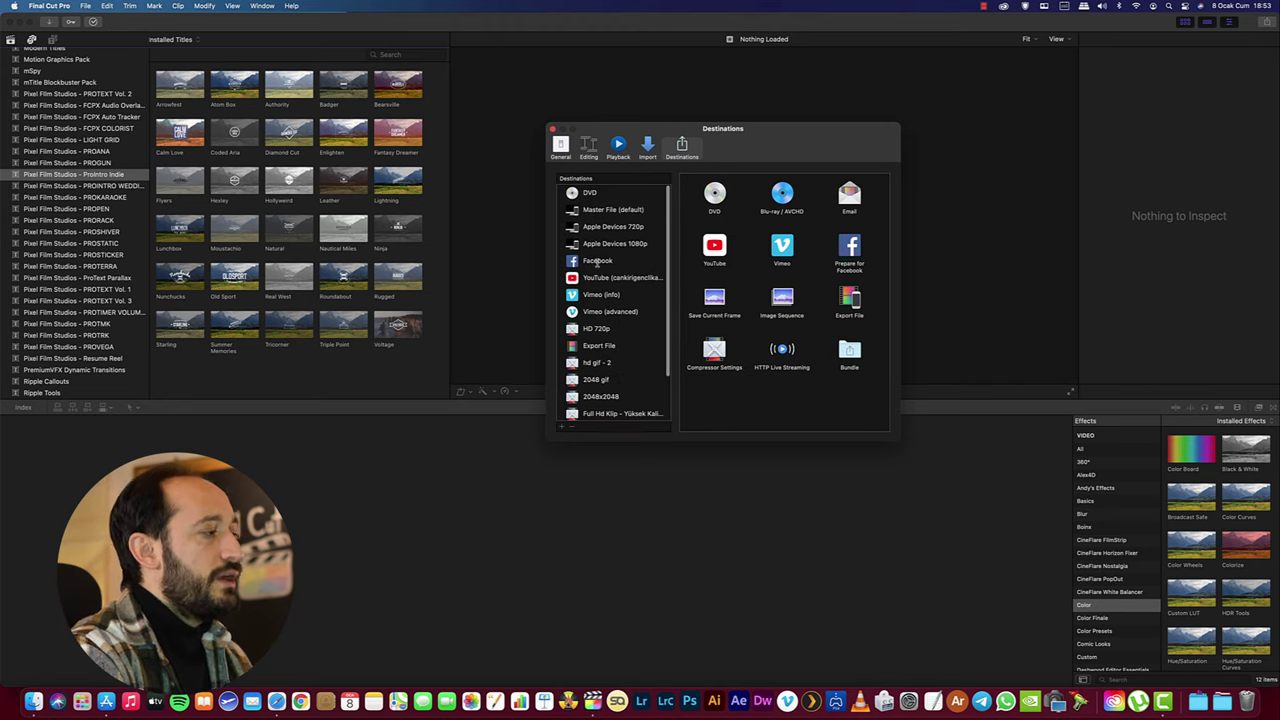
{"action": "left_click", "coordinate": [604, 278]}
{"action": "left_click", "coordinate": [606, 298]}
{"action": "scroll", "coordinate": [600, 308], "scroll_direction": "down", "scroll_amount": 3}
{"action": "left_click", "coordinate": [590, 315]}
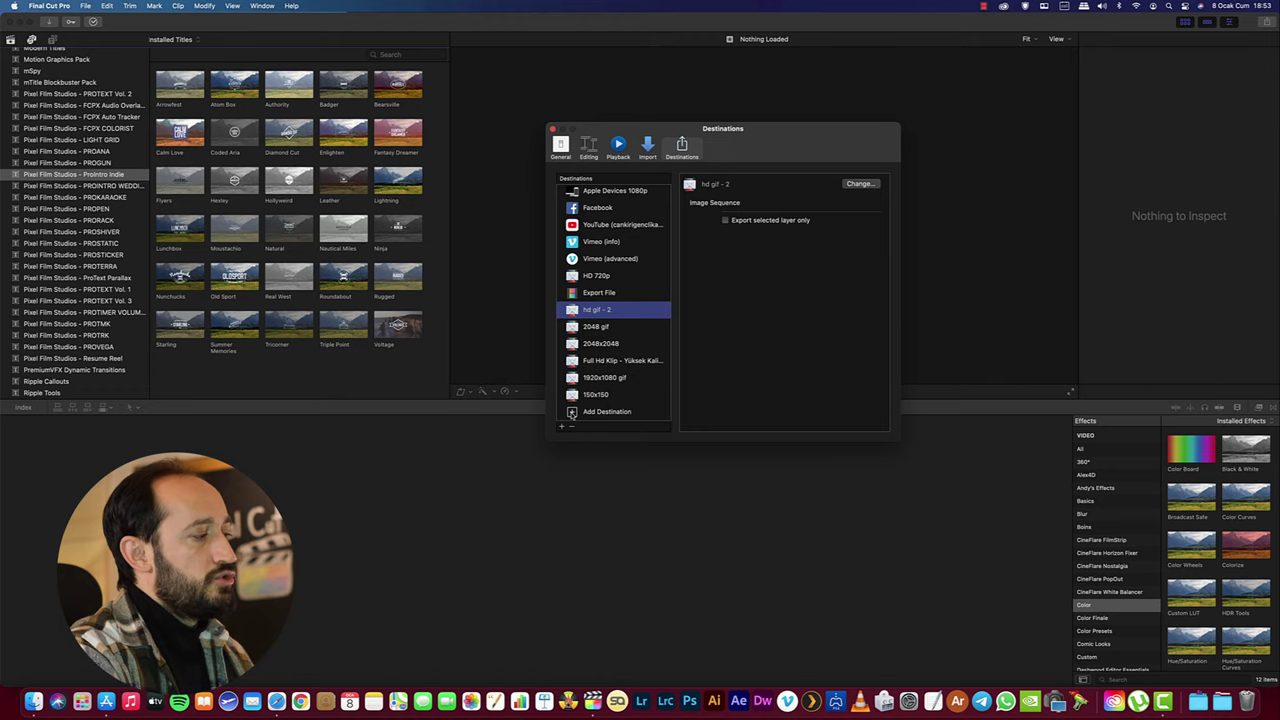
{"action": "left_click", "coordinate": [571, 413]}
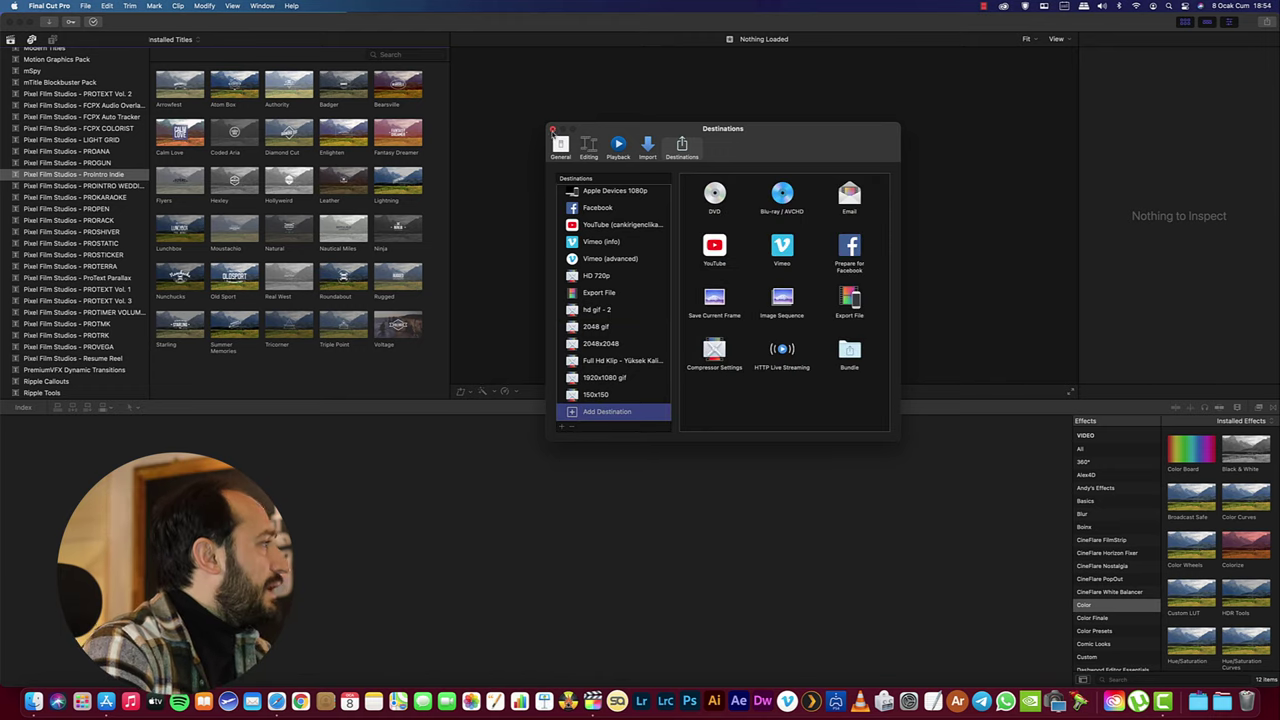
{"action": "left_click", "coordinate": [552, 130]}
{"action": "left_click", "coordinate": [50, 6]}
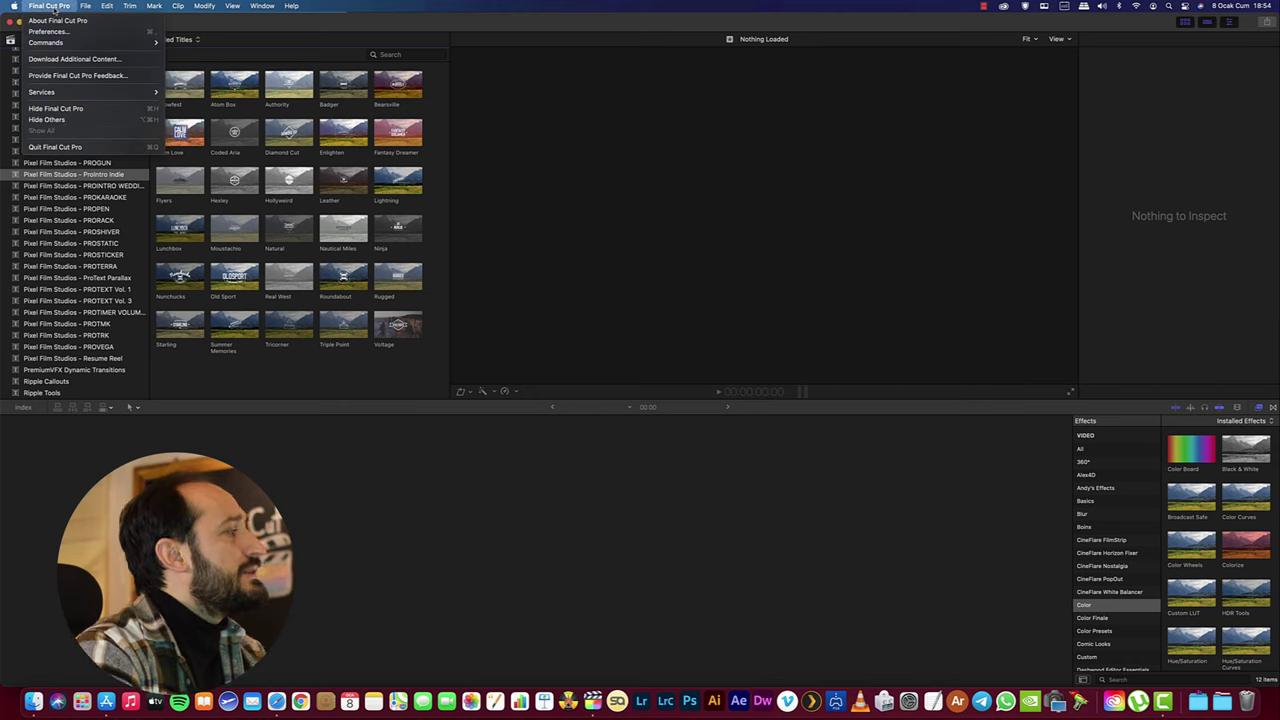
{"action": "mouse_move", "coordinate": [70, 46]}
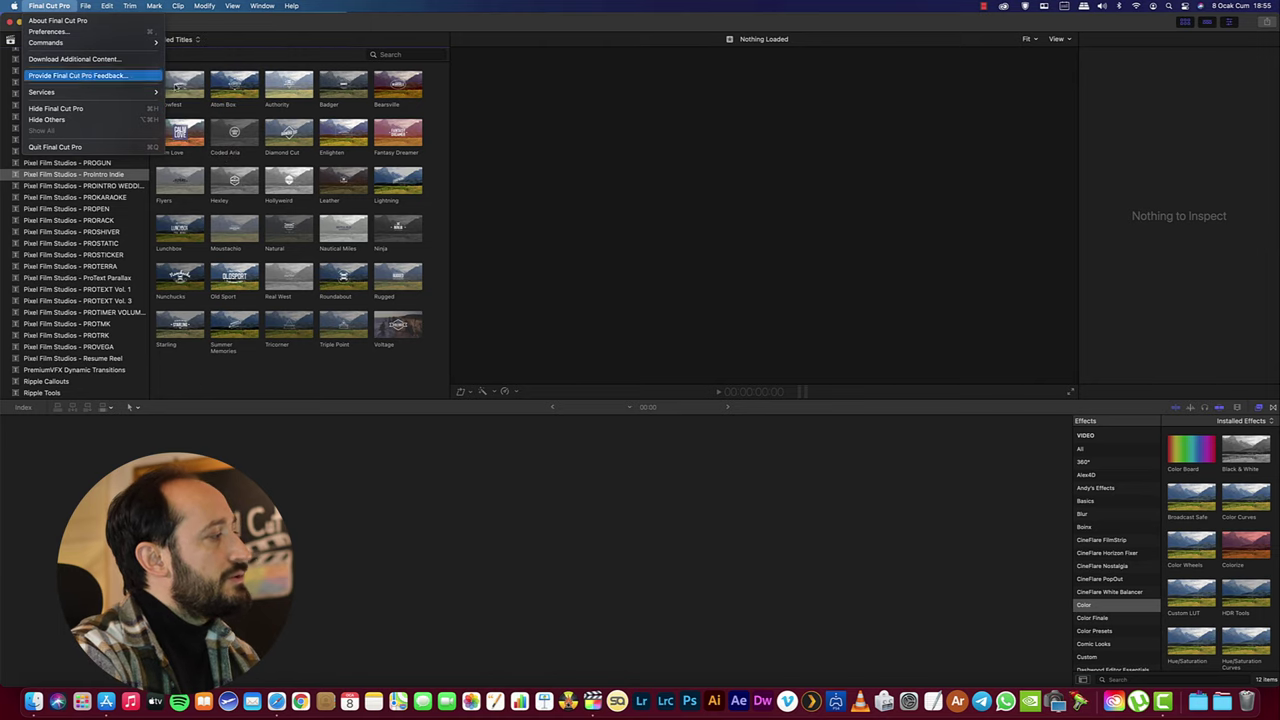
{"action": "mouse_move", "coordinate": [148, 44]}
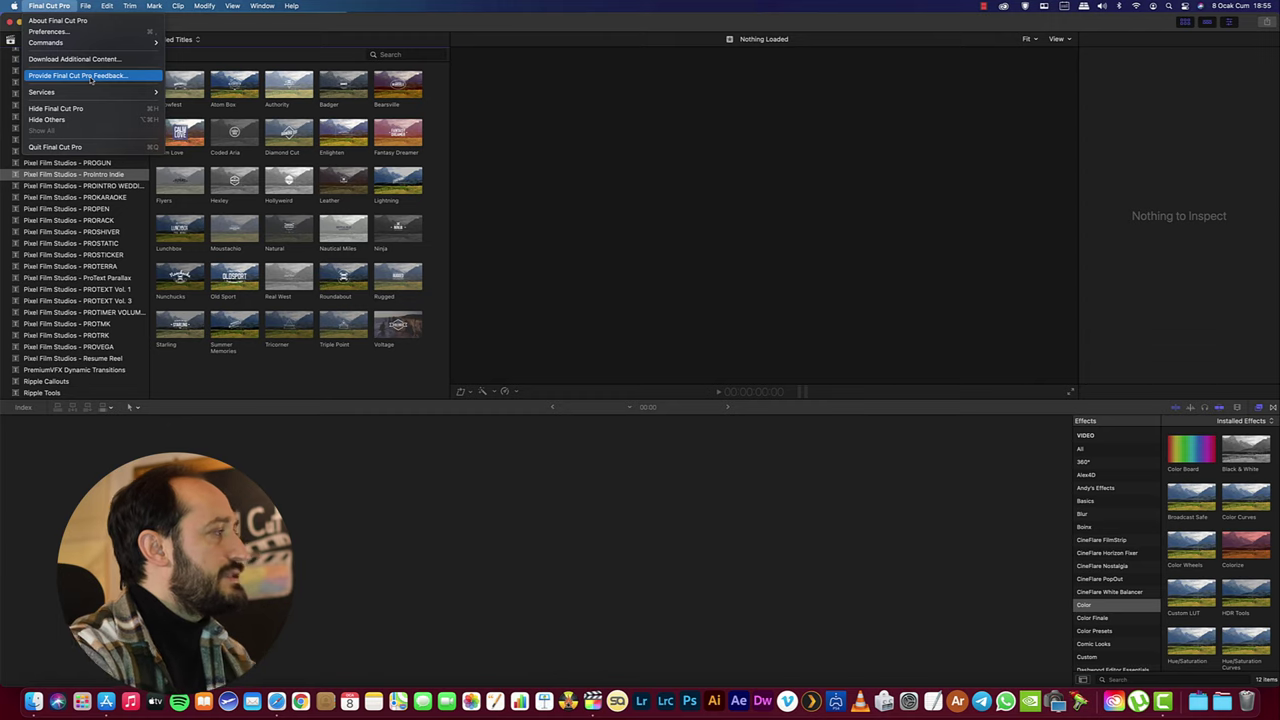
{"action": "mouse_move", "coordinate": [78, 95]}
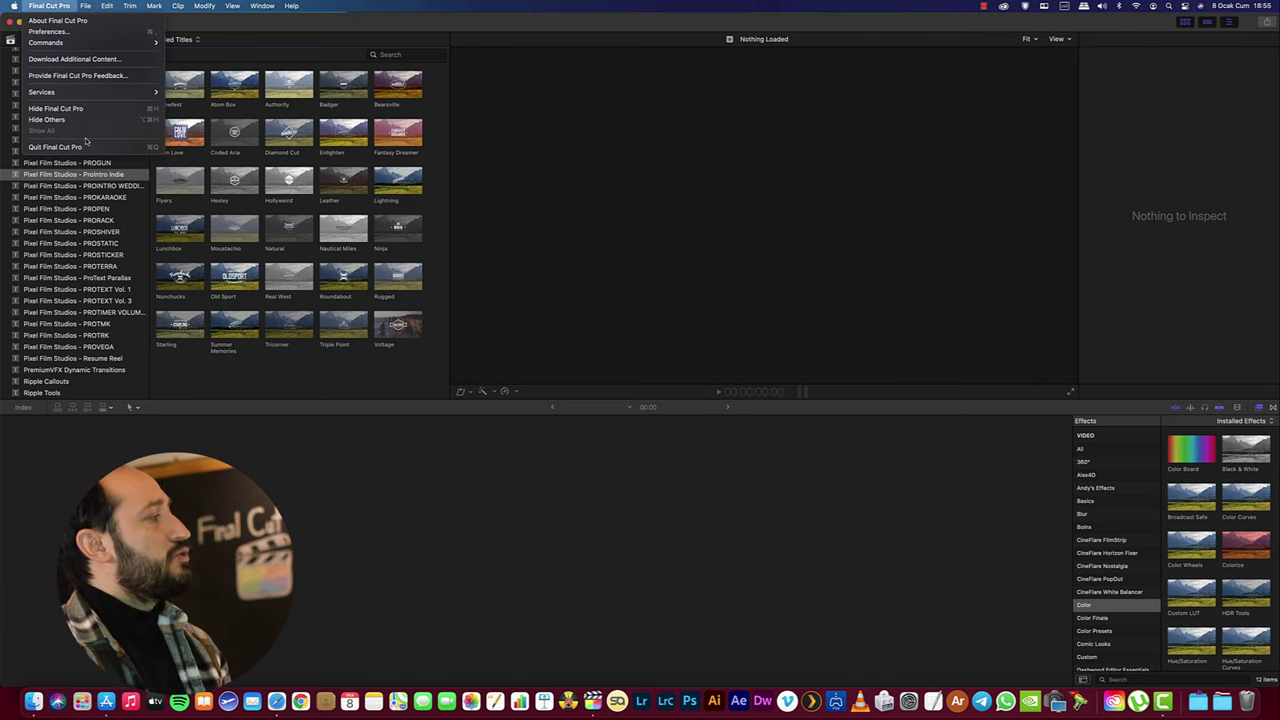
{"action": "mouse_move", "coordinate": [94, 14]}
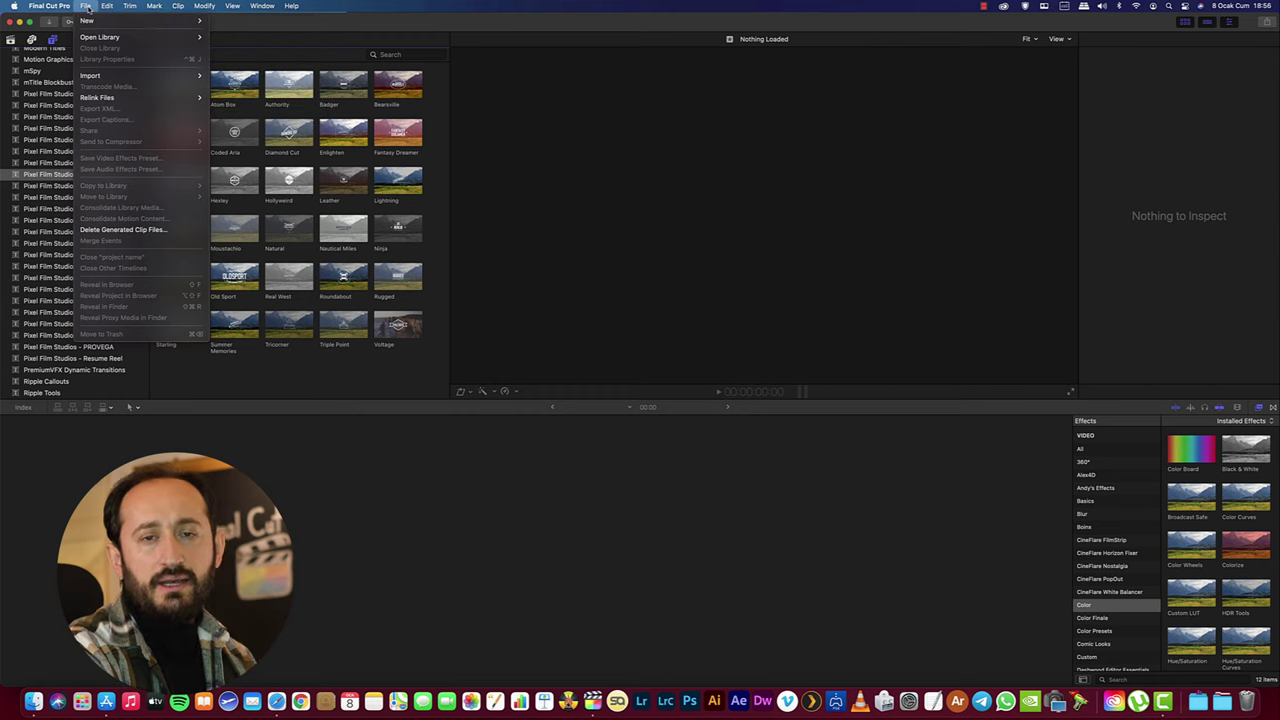
- Choose File > New > Library to get a save dialog for 'Untitled' in Movies
{"action": "left_click", "coordinate": [87, 7]}
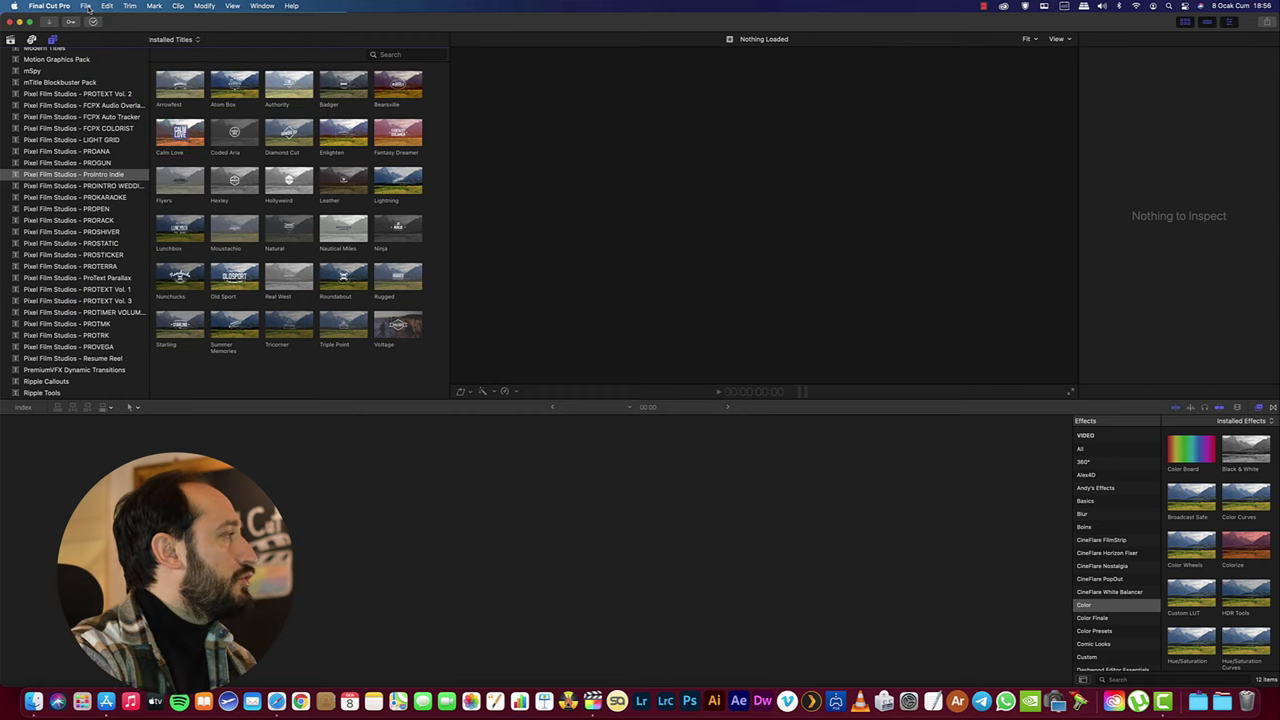
{"action": "left_click", "coordinate": [87, 7]}
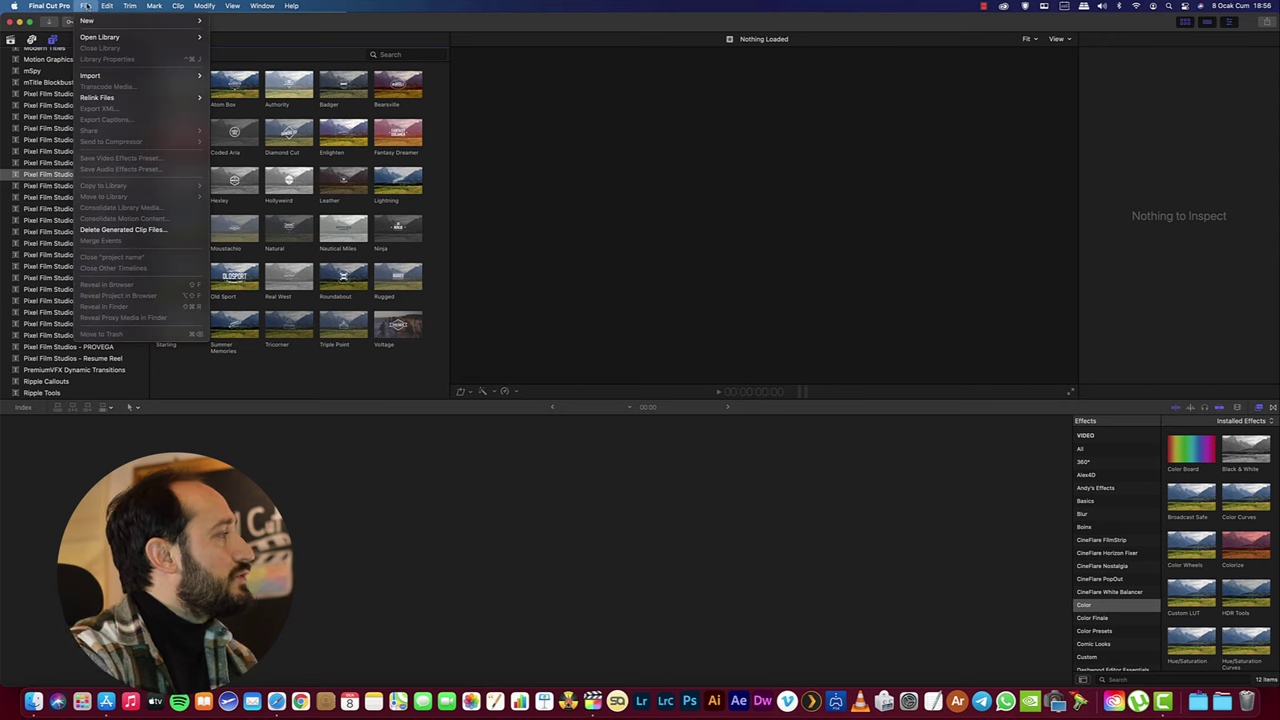
{"action": "mouse_move", "coordinate": [87, 26]}
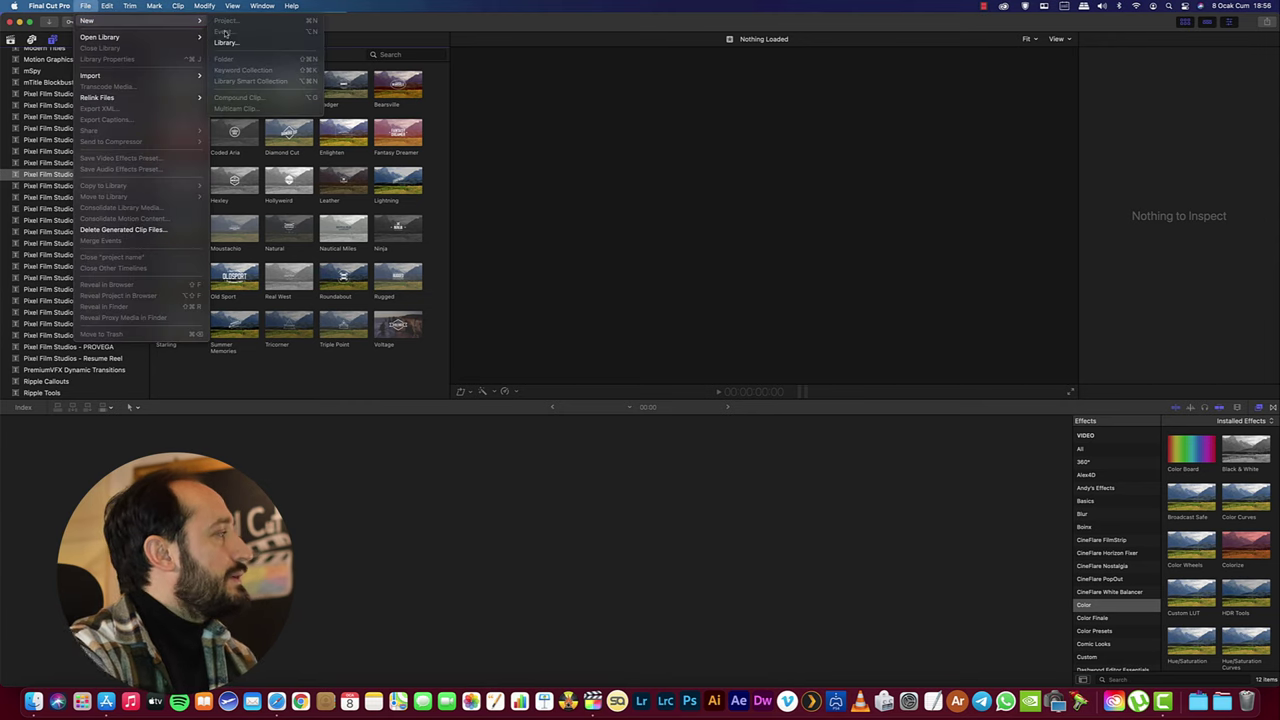
{"action": "left_click", "coordinate": [228, 42]}
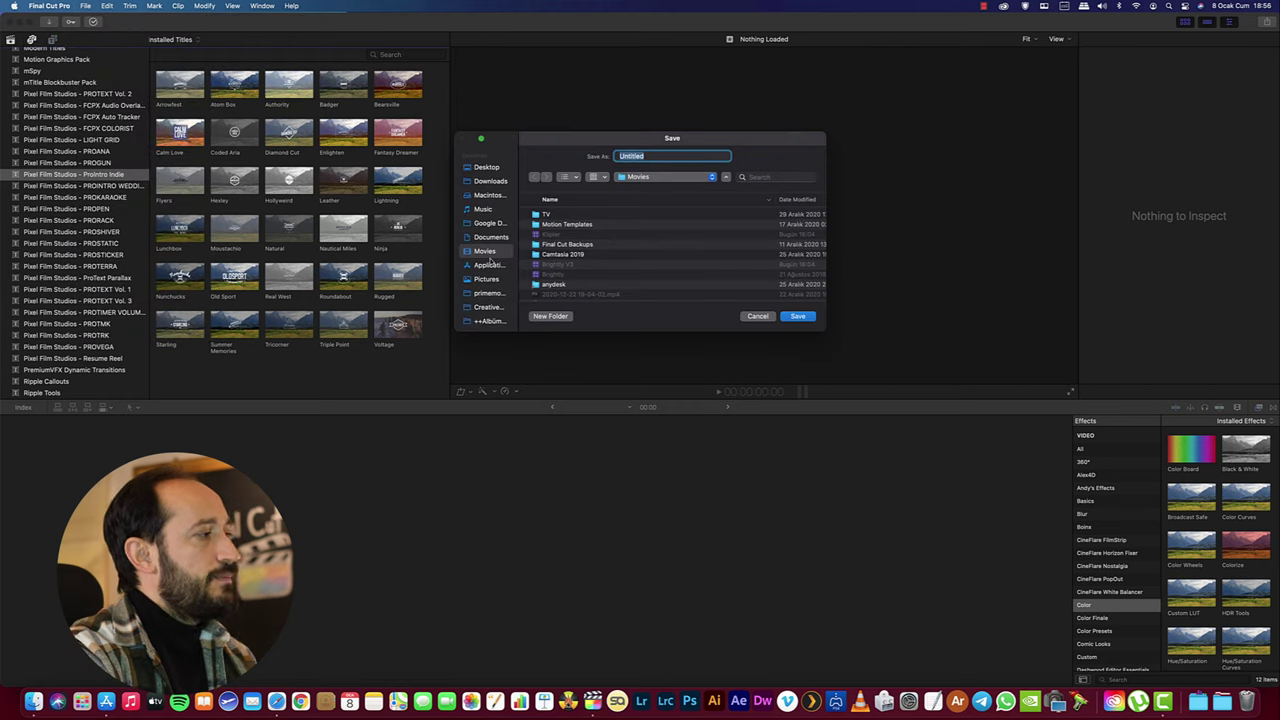
- Save the new library as 'Final Cut Pro Dersleri'
{"action": "left_click_drag", "start_coordinate": [611, 144], "coordinate": [579, 150]}
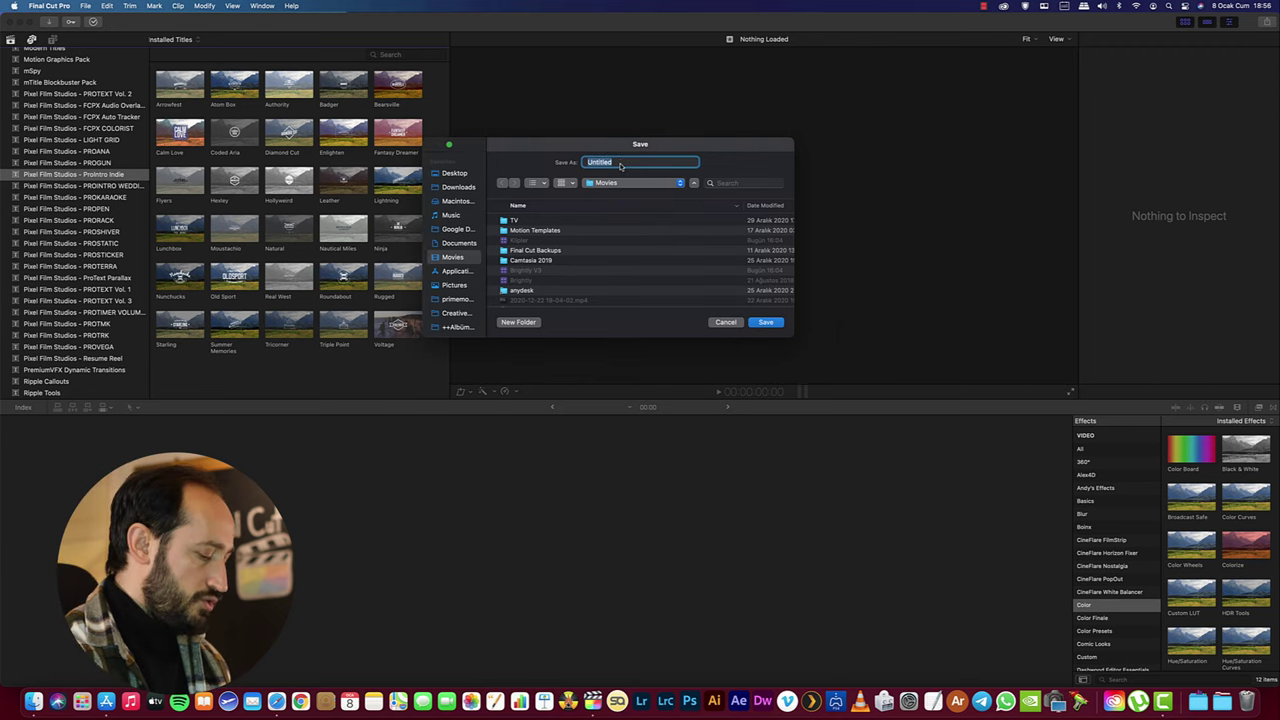
{"action": "type", "text": "Y"}
{"action": "key", "text": "BackSpace"}
{"action": "key", "text": "BackSpace"}
{"action": "key", "text": "BackSpace"}
{"action": "type", "text": "Fi"}
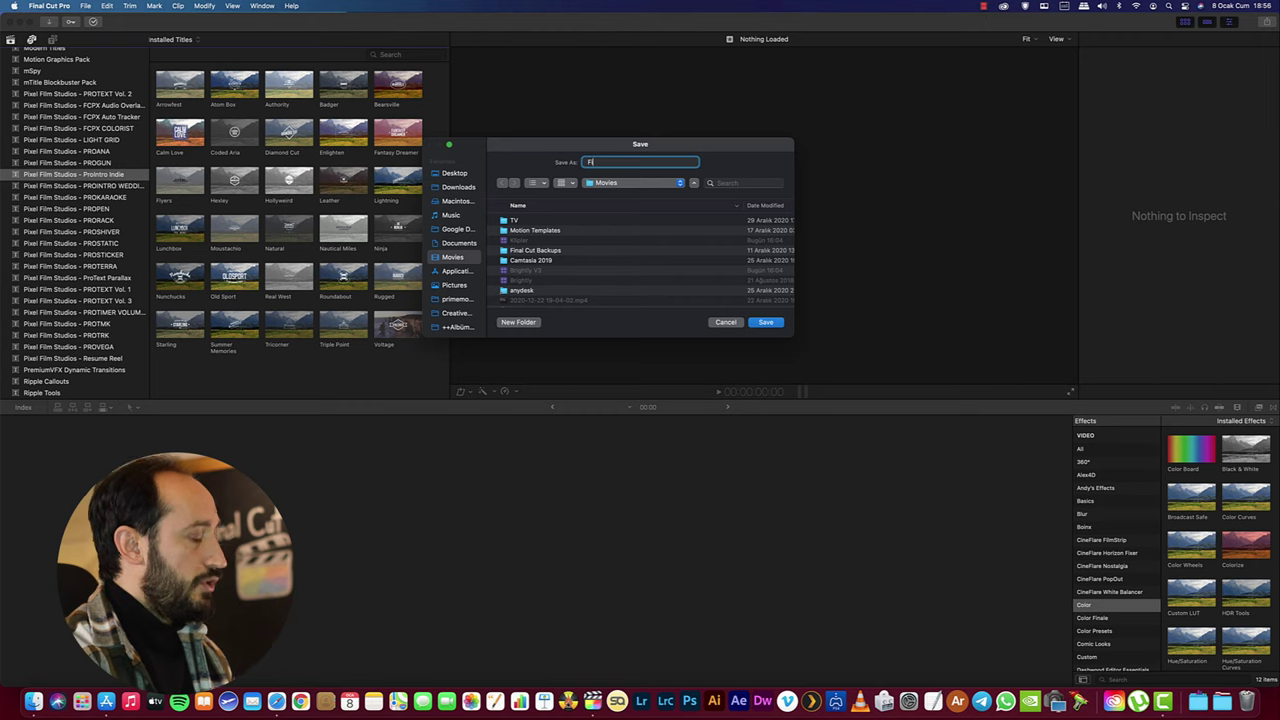
{"action": "type", "text": "nal Cut Pro Dersleri"}
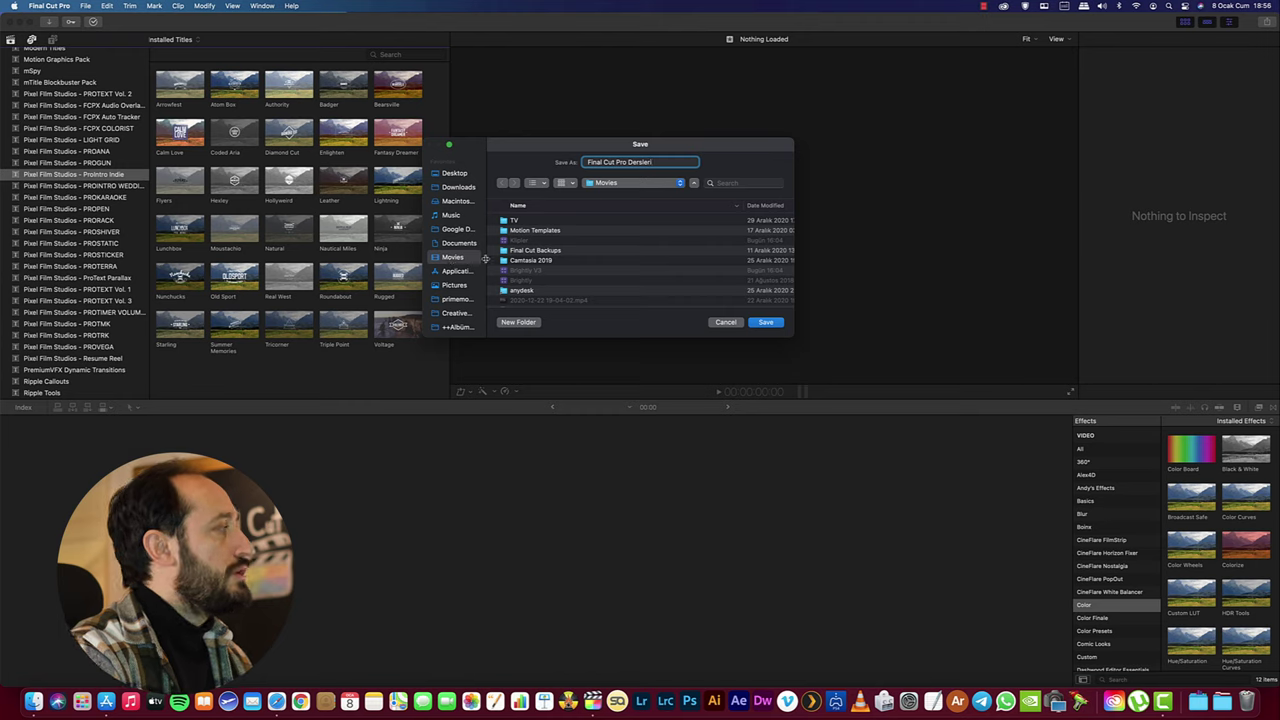
{"action": "left_click", "coordinate": [766, 323]}
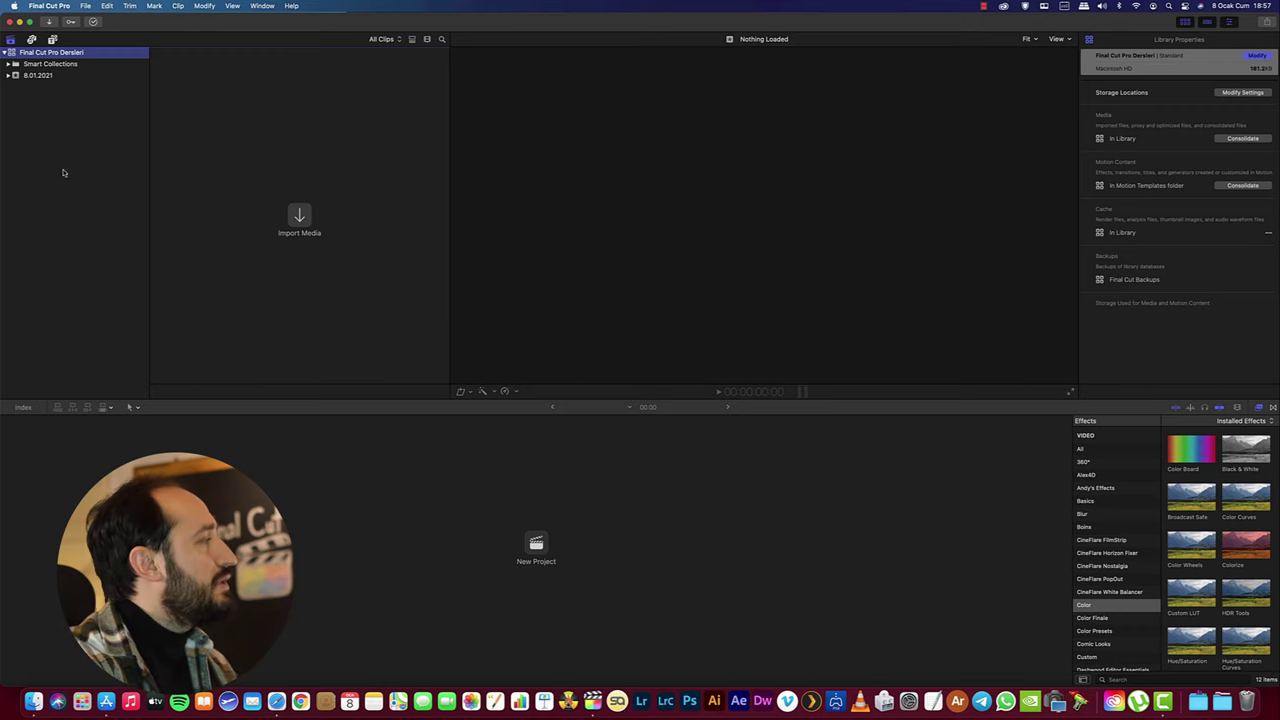
- Start a new event via File > New > Event, proposing event 8.01.2021 1
{"action": "left_click", "coordinate": [85, 5]}
{"action": "mouse_move", "coordinate": [136, 33]}
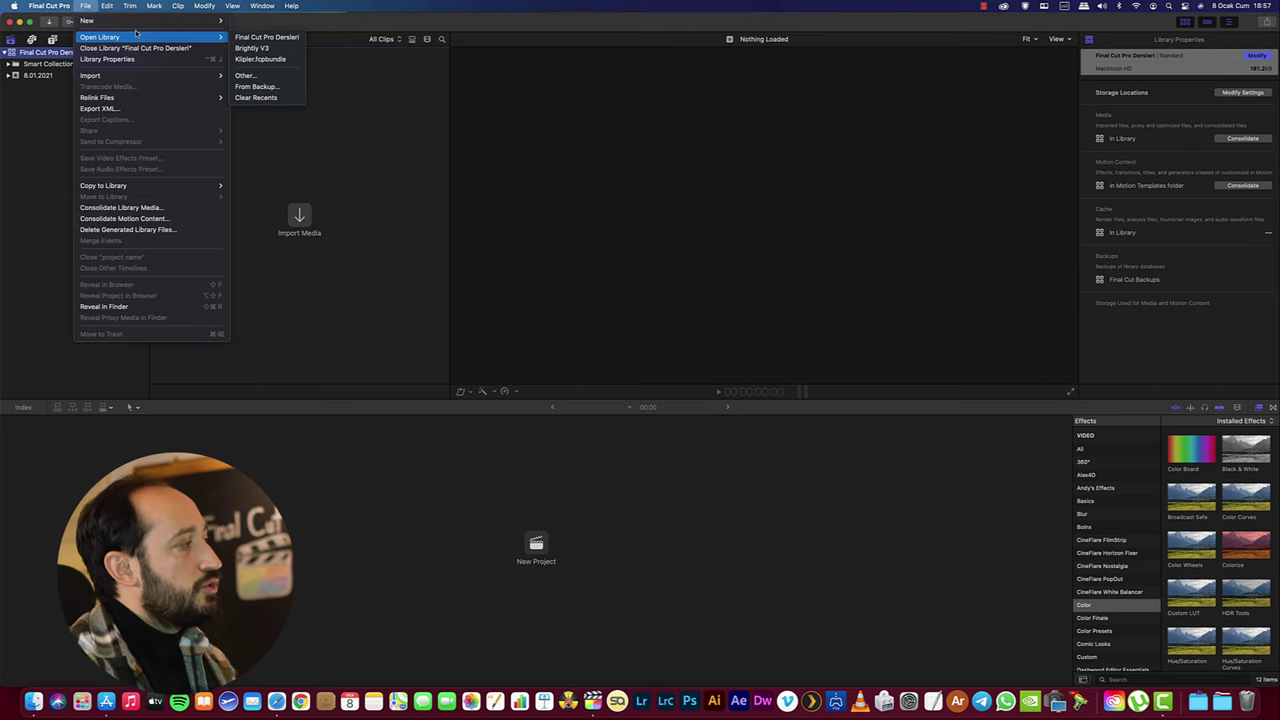
{"action": "left_click", "coordinate": [259, 33]}
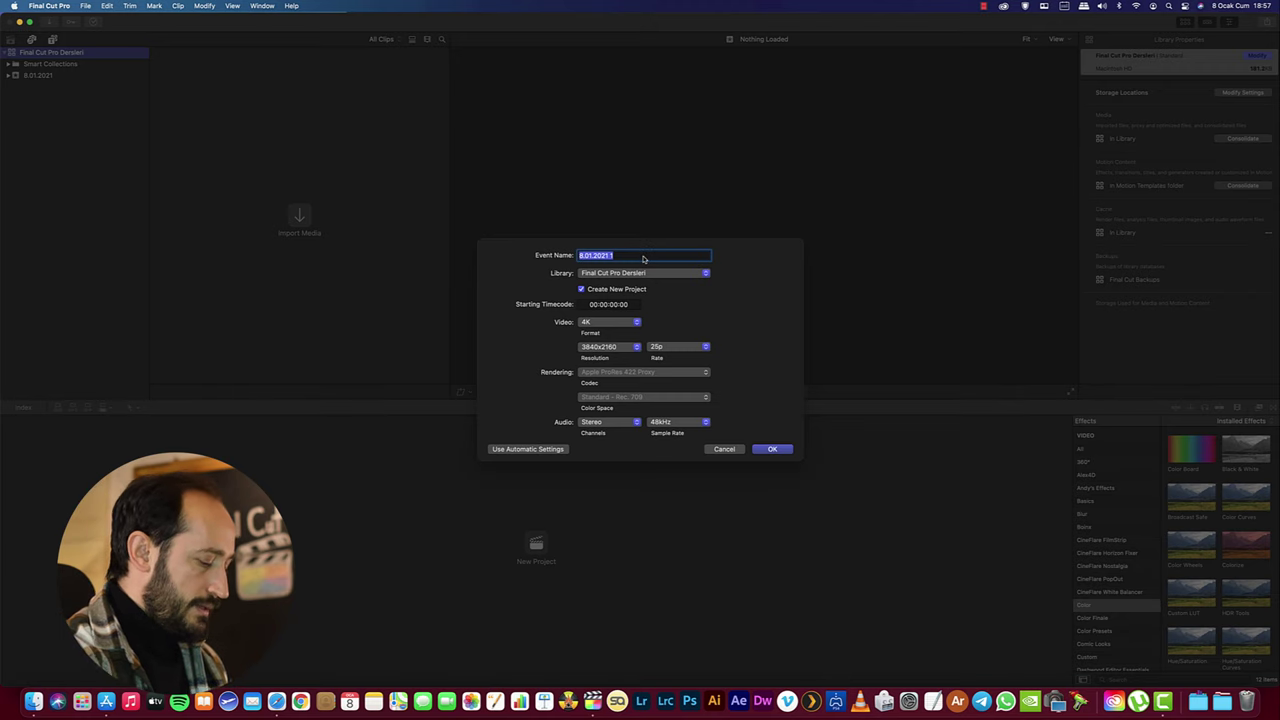
- Create event 'Final Cut Pro Dersleri - 1' with a 4K 3840x2160 25p project
{"action": "type", "text": "Final Cut Pro Ders"}
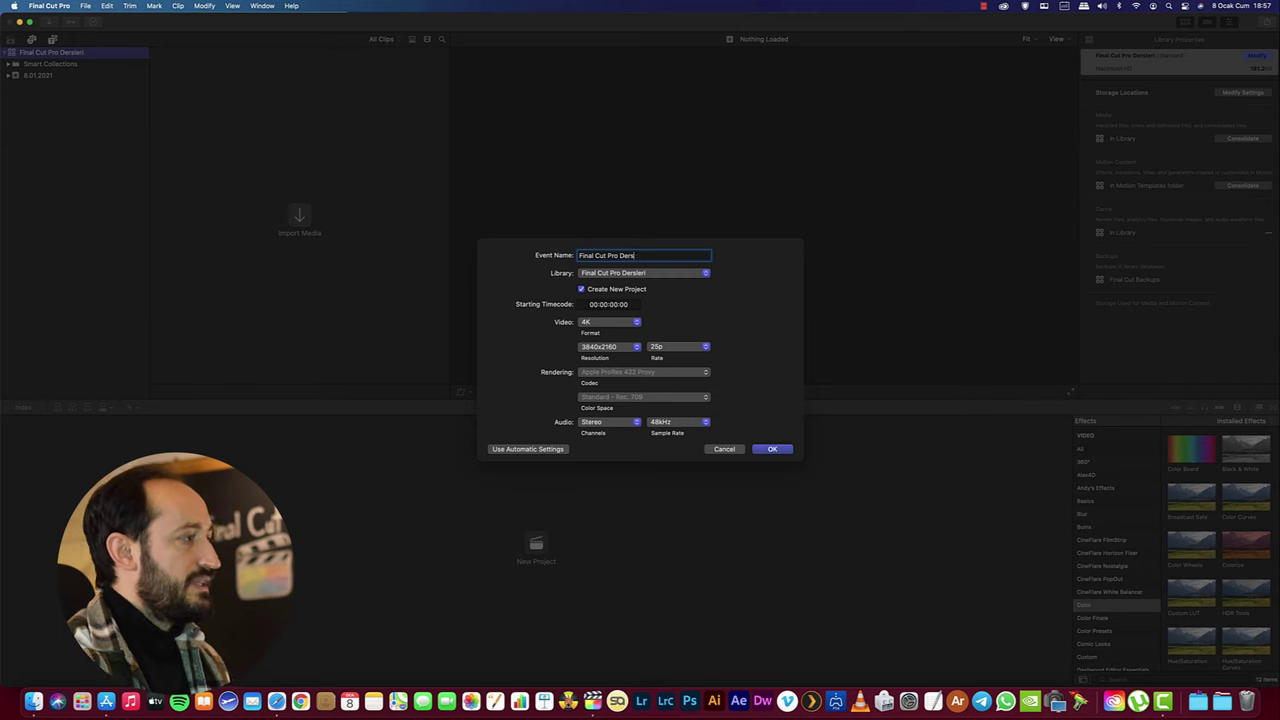
{"action": "type", "text": "leri - 1"}
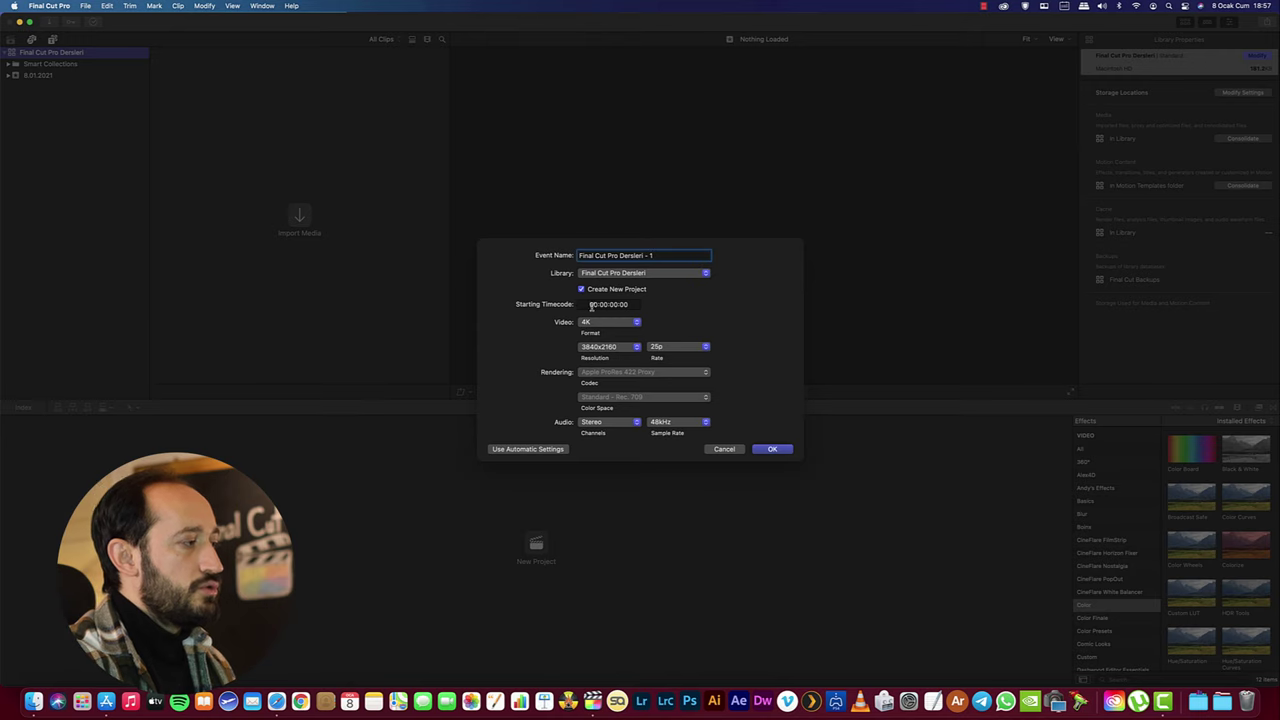
{"action": "left_click_drag", "start_coordinate": [586, 305], "coordinate": [640, 309]}
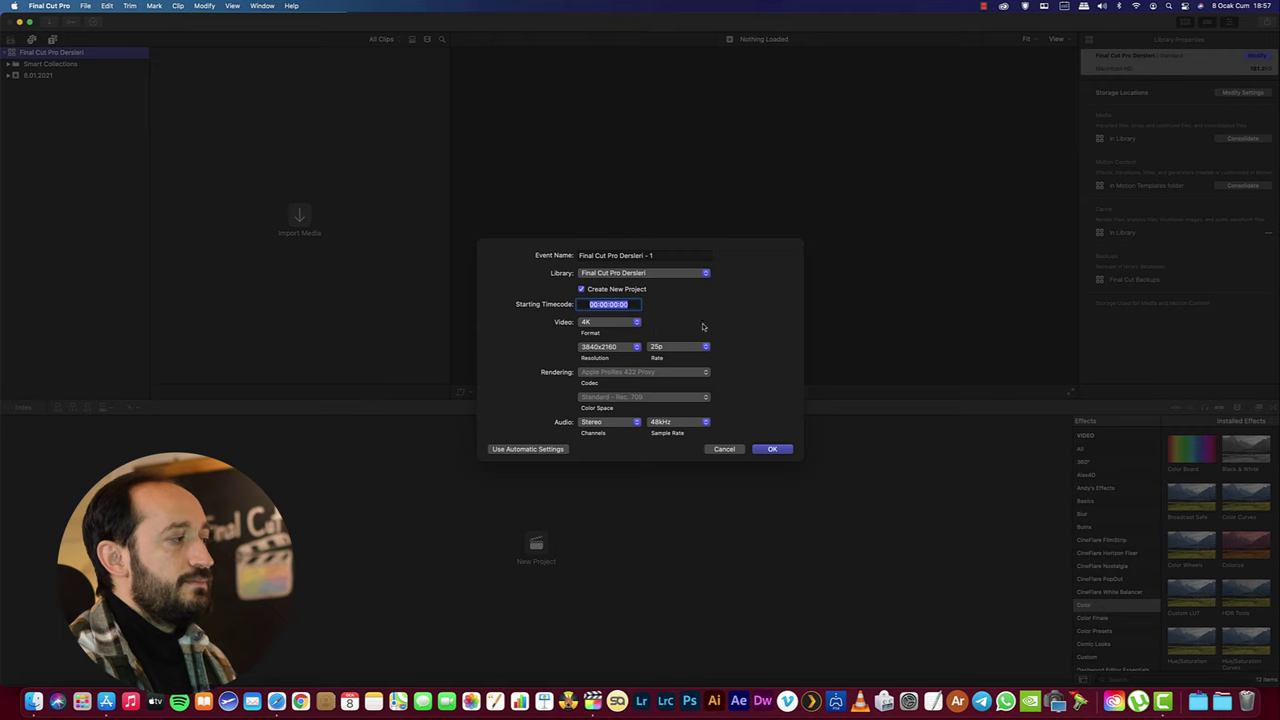
{"action": "left_click", "coordinate": [592, 324]}
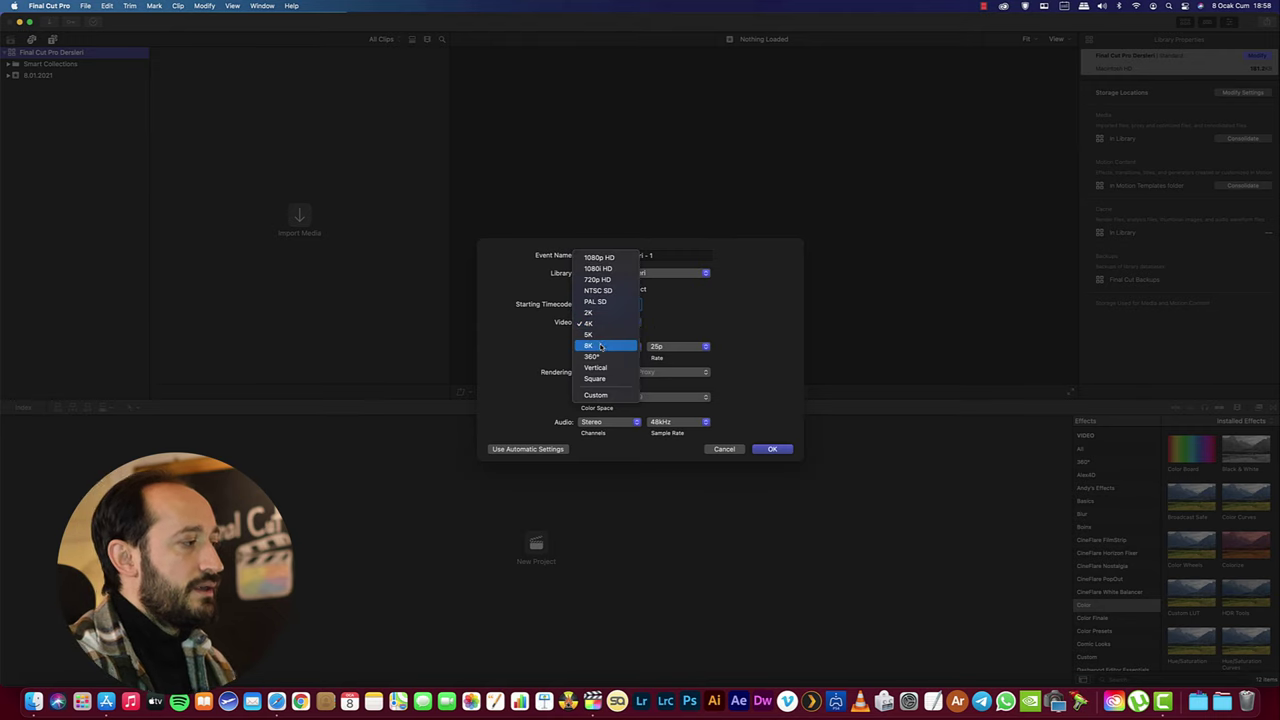
{"action": "left_click", "coordinate": [599, 324]}
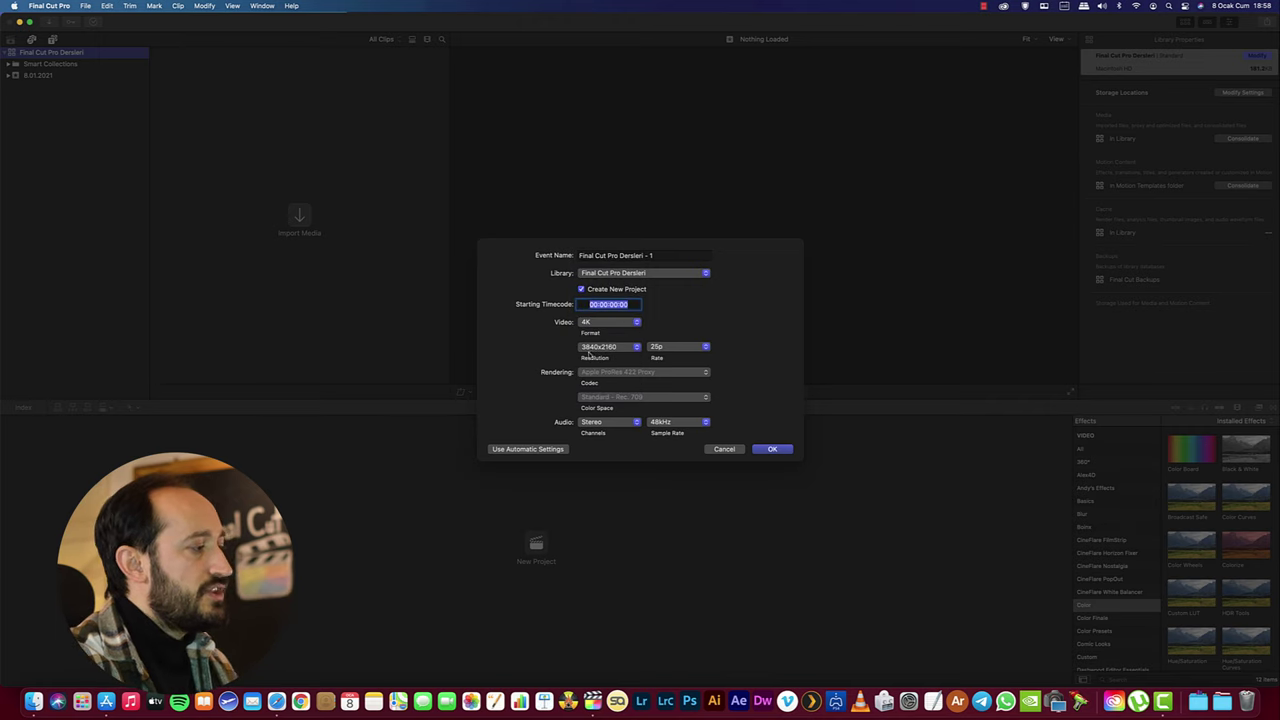
{"action": "left_click", "coordinate": [607, 352]}
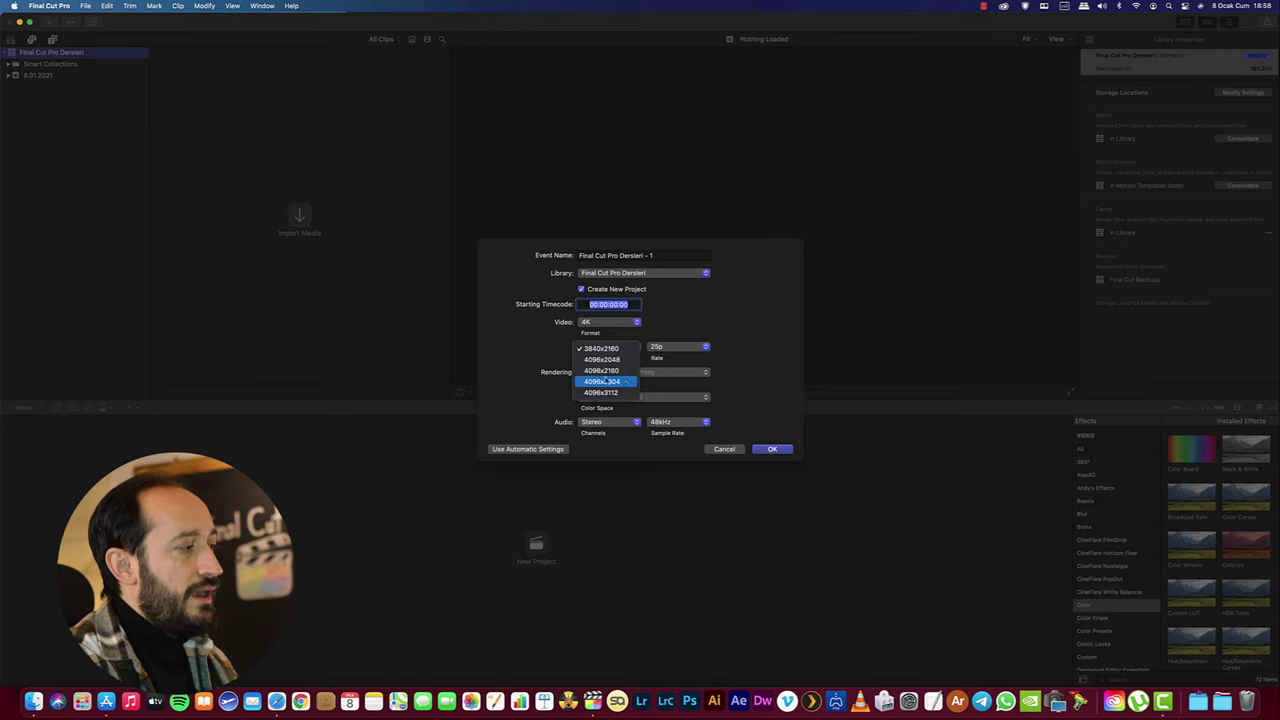
{"action": "left_click", "coordinate": [672, 326]}
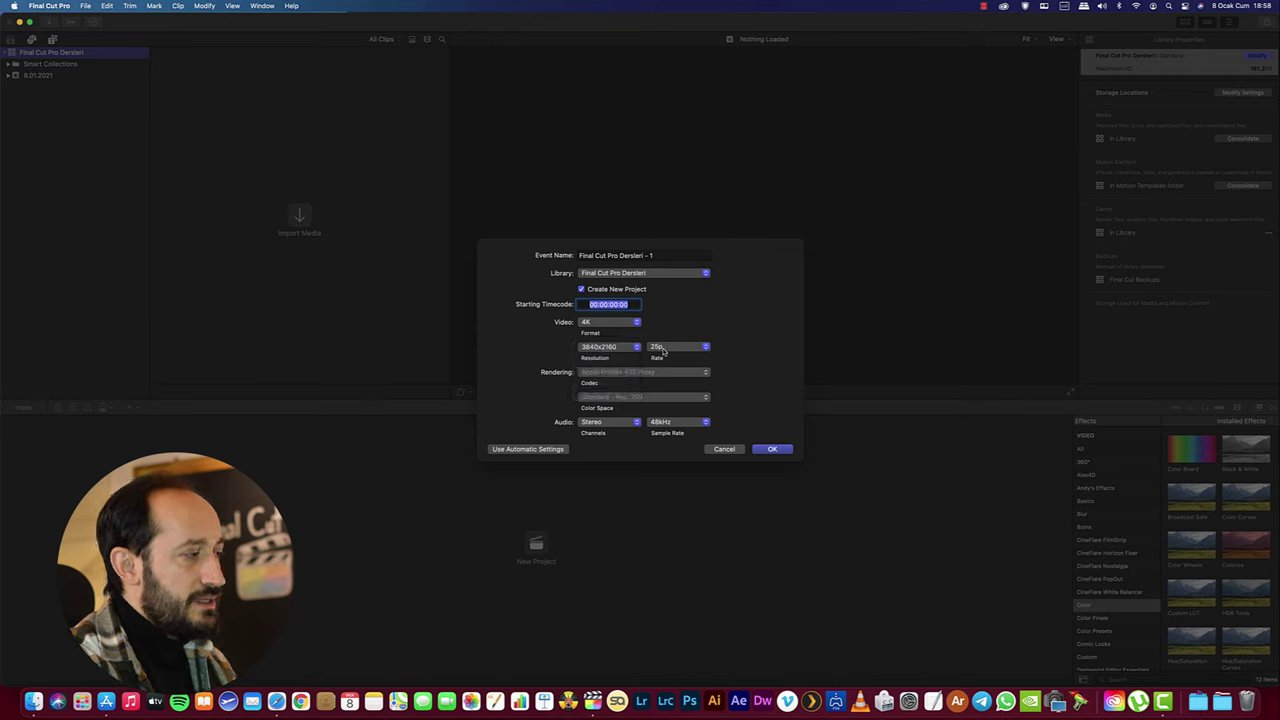
{"action": "left_click", "coordinate": [662, 348]}
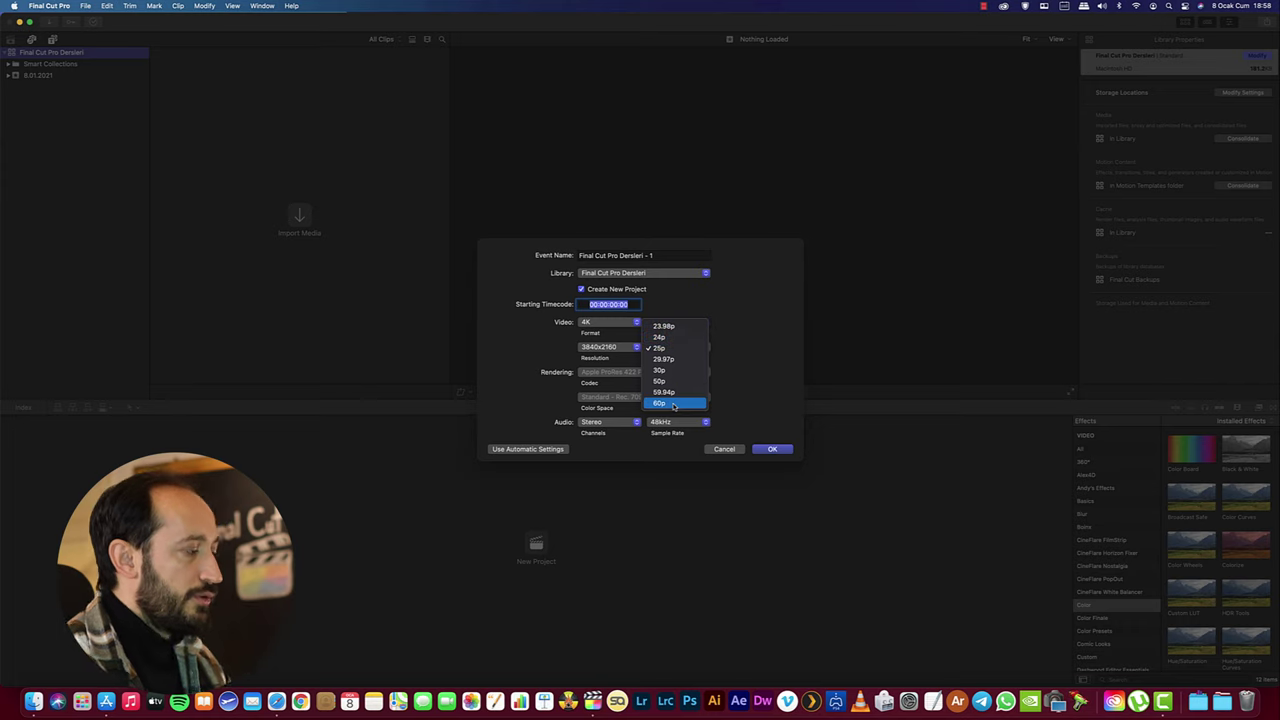
{"action": "left_click", "coordinate": [665, 348]}
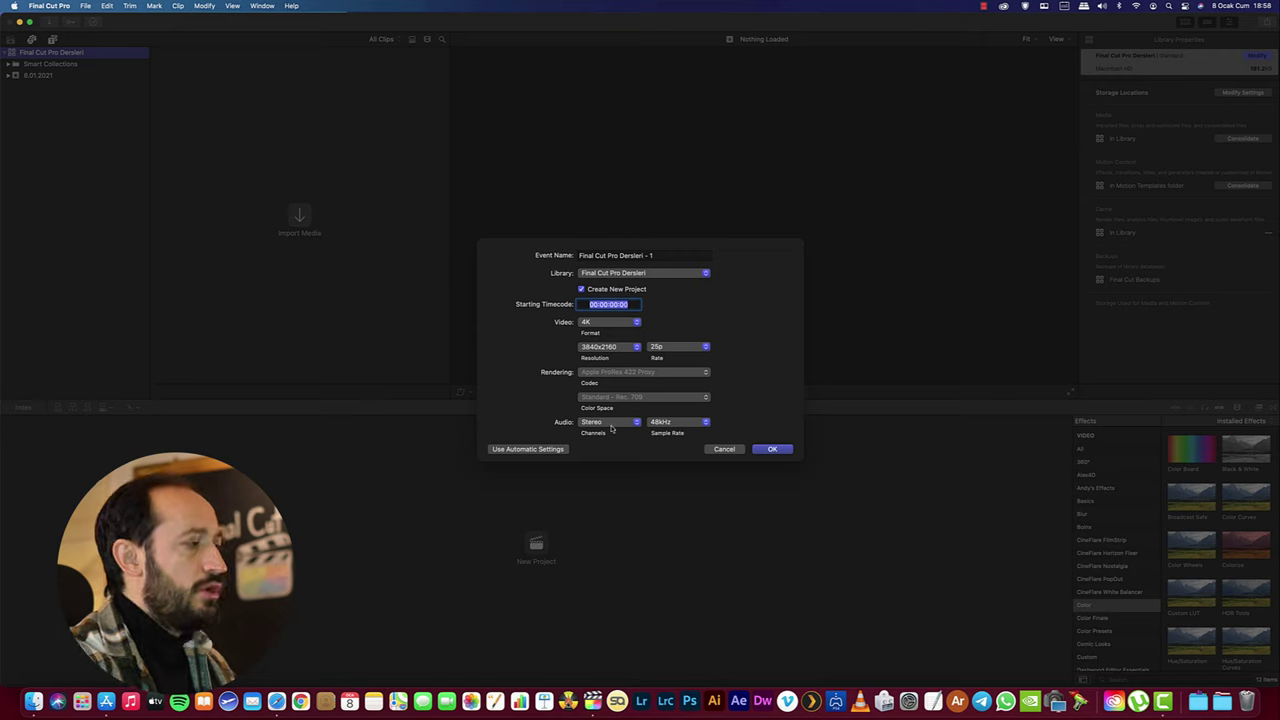
{"action": "left_click", "coordinate": [775, 450]}
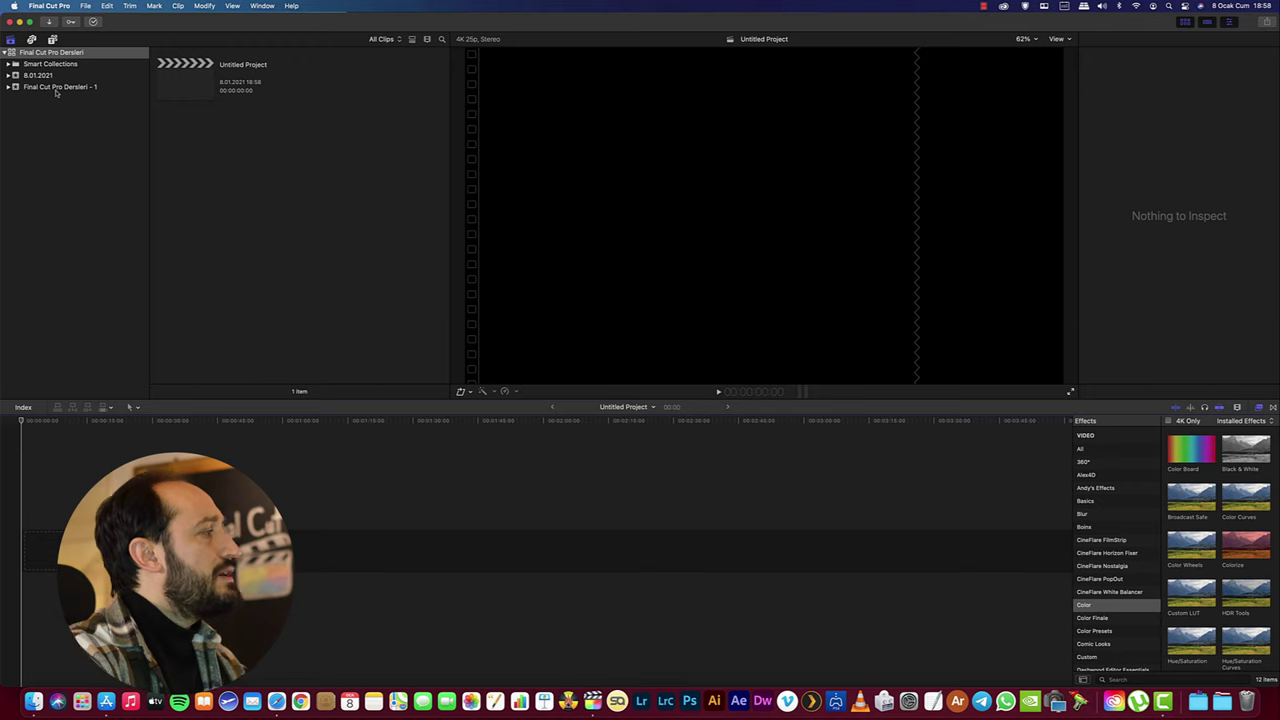
- Select the Final Cut Pro Dersleri - 1 event's Untitled Project to show its 3840x2160 25p properties
{"action": "left_click", "coordinate": [57, 88]}
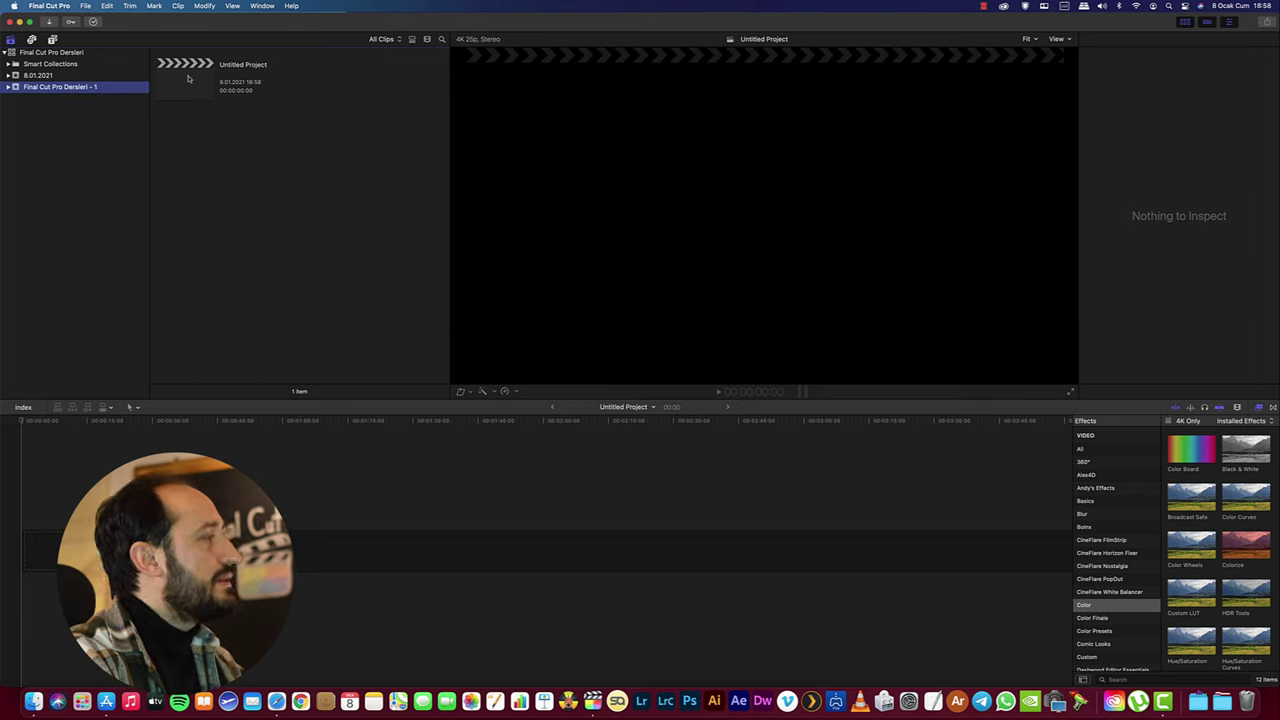
{"action": "left_click", "coordinate": [232, 70]}
{"action": "left_click", "coordinate": [163, 90]}
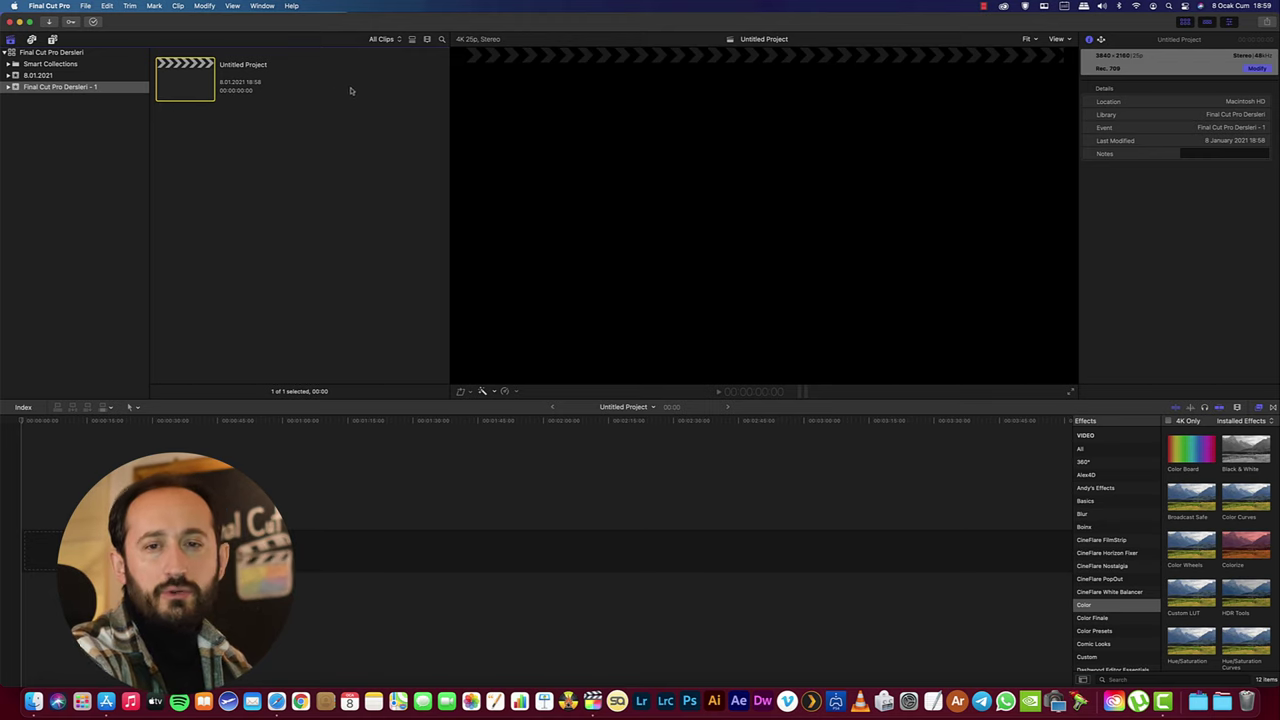
- Rename the Untitled Project to 'Final Cut Pro Dersleri - 1. Video'
{"action": "key", "text": "Return"}
{"action": "type", "text": "1. Video"}
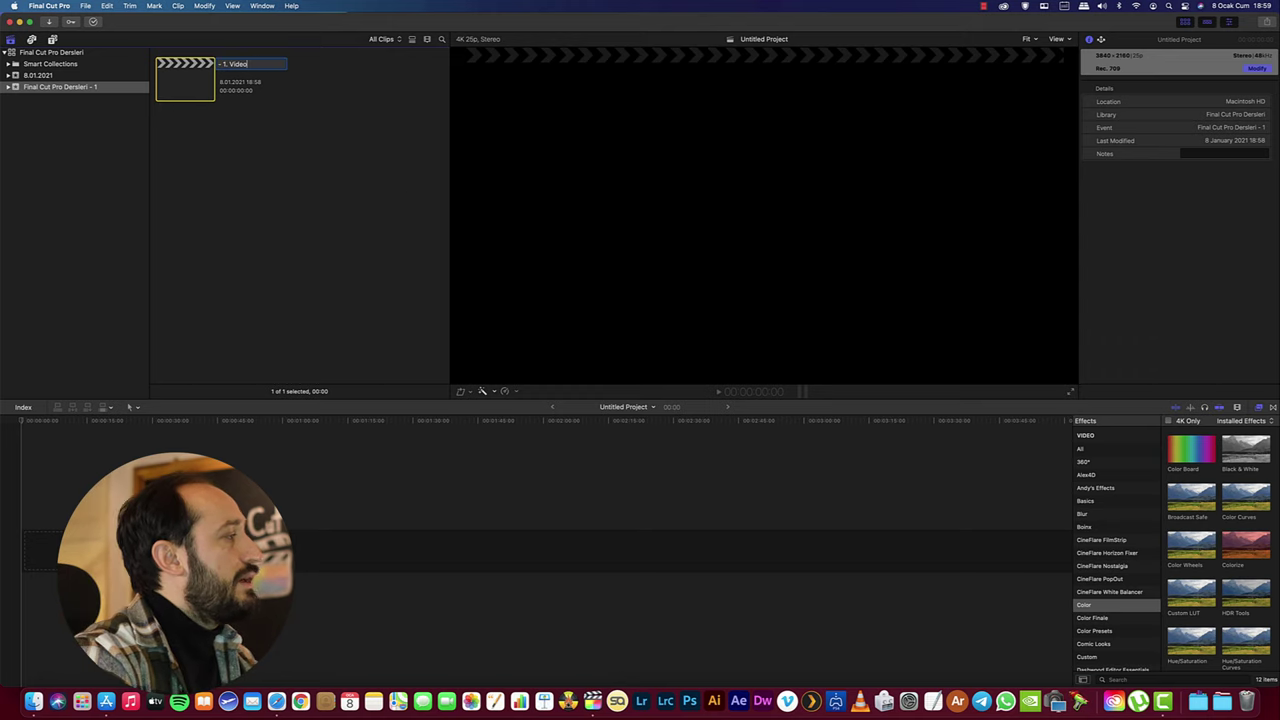
{"action": "key", "text": "Return"}
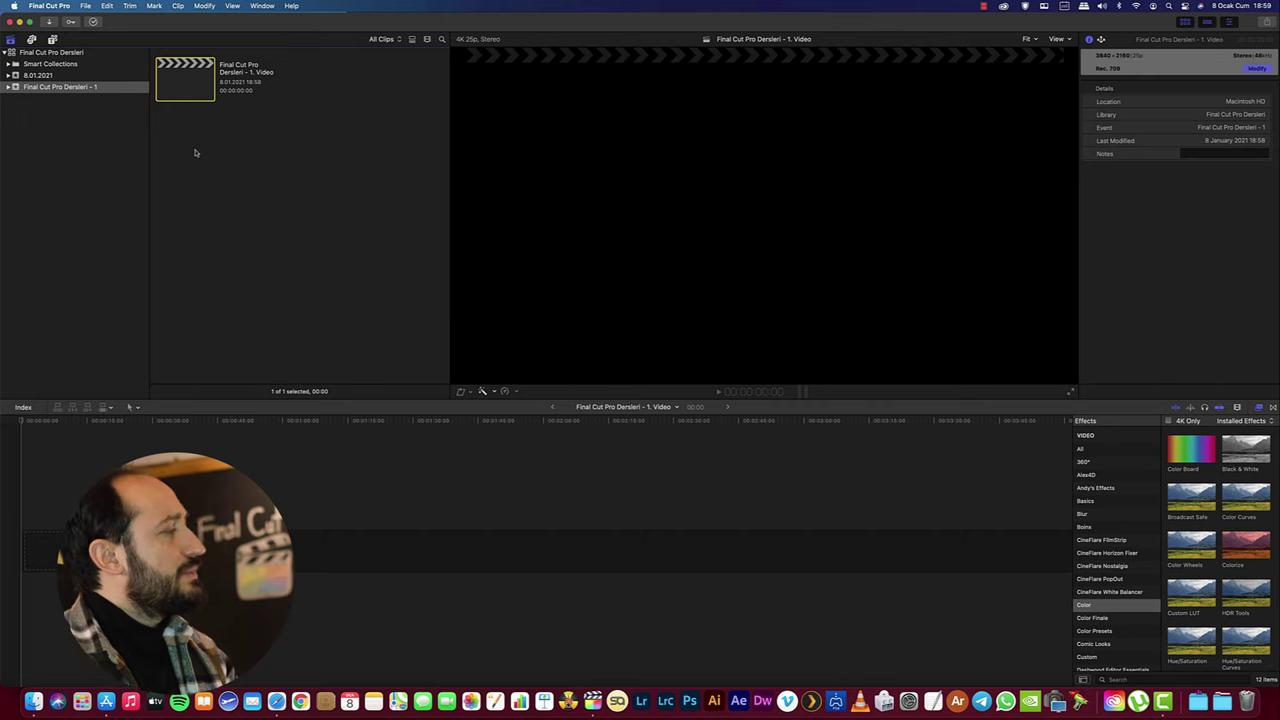
{"action": "left_click", "coordinate": [258, 196]}
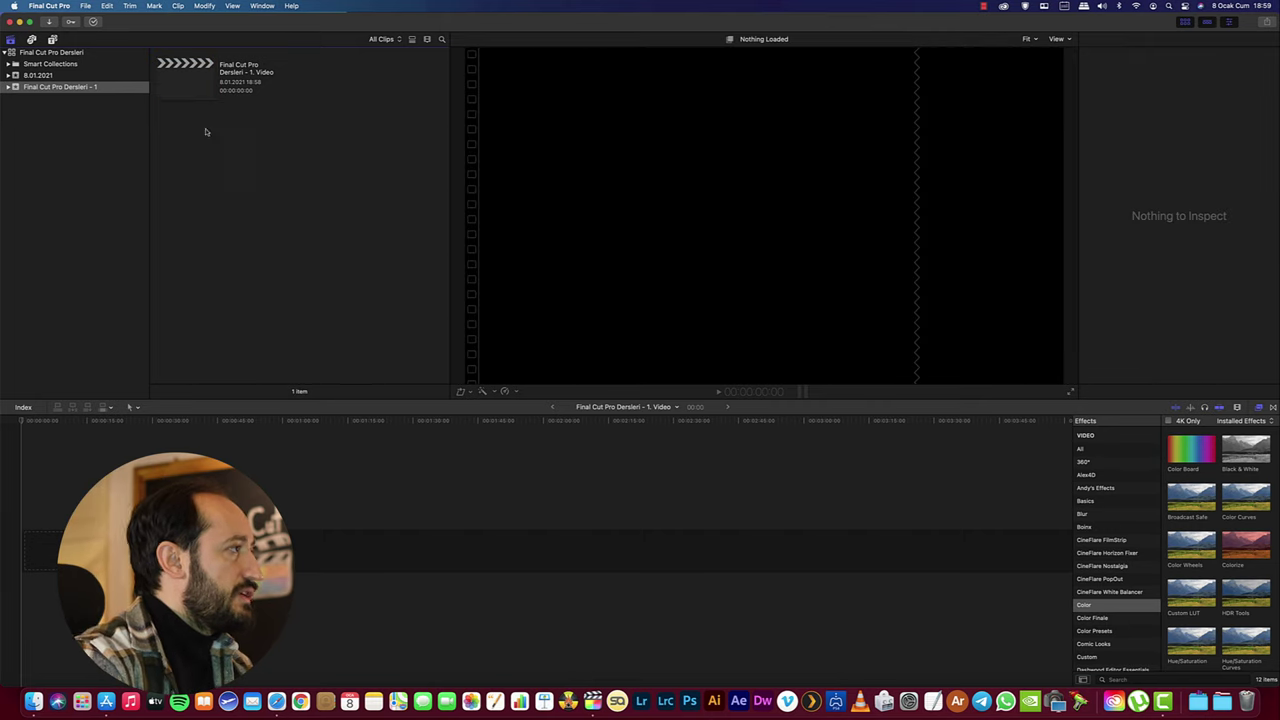
- Bring up File > Import > Media and scroll down to the Final Cut Pro X Dersleri folder
{"action": "left_click", "coordinate": [86, 6]}
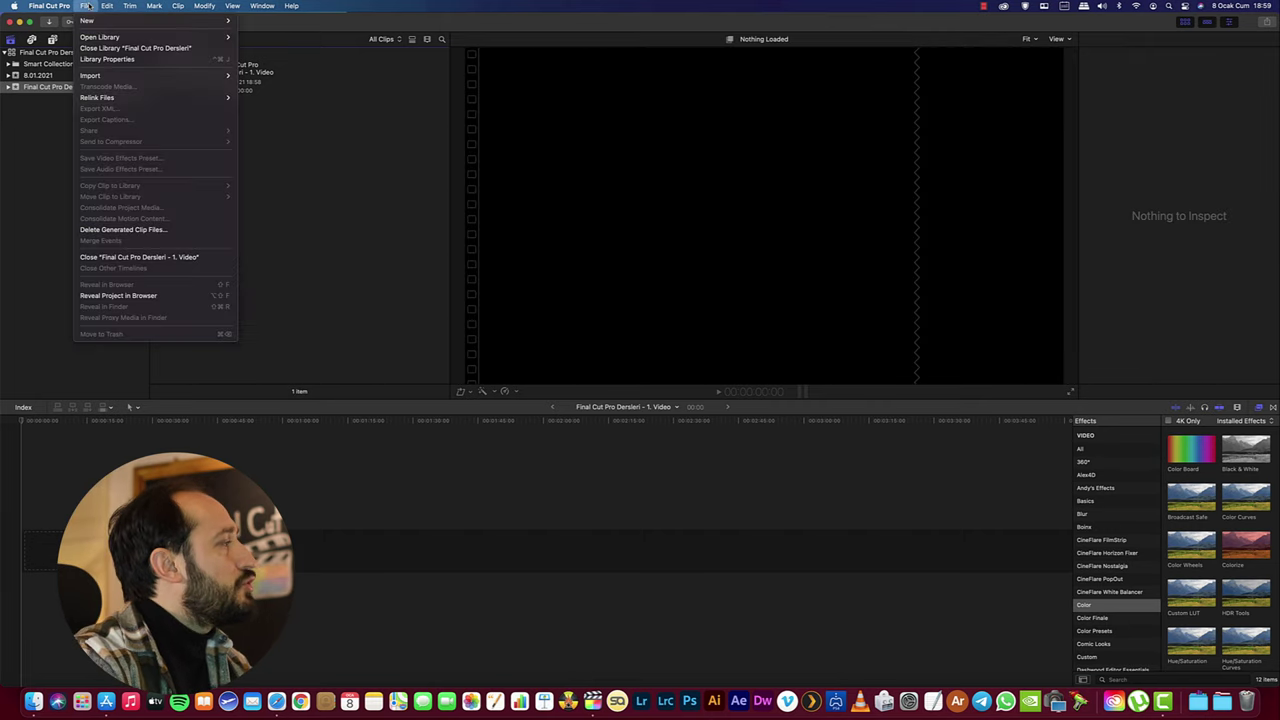
{"action": "mouse_move", "coordinate": [90, 78]}
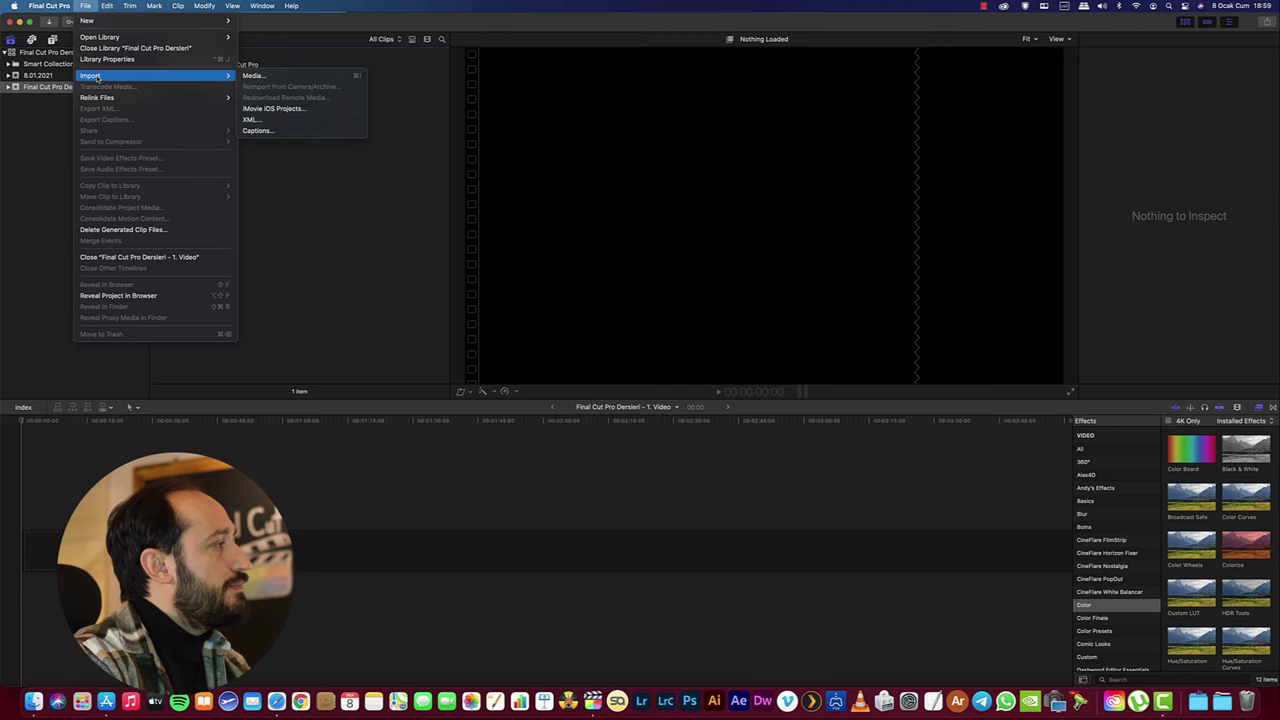
{"action": "left_click", "coordinate": [253, 76]}
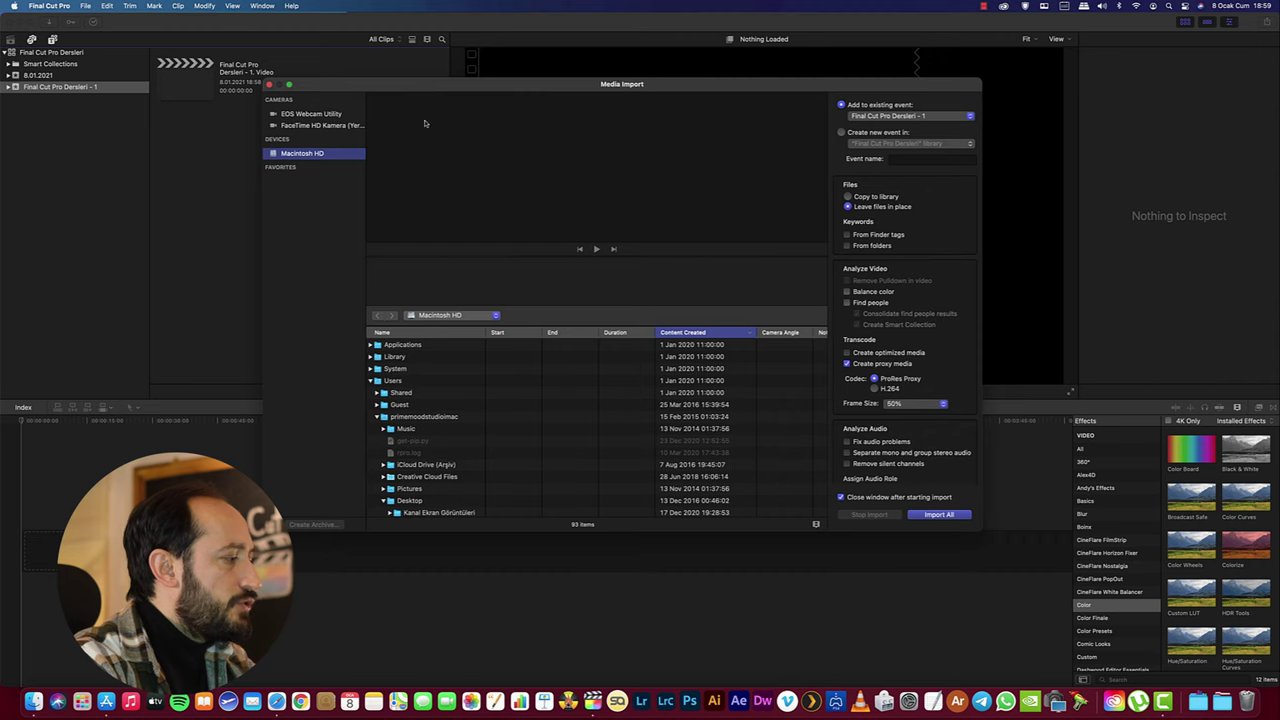
{"action": "scroll", "coordinate": [393, 483], "scroll_direction": "down", "scroll_amount": 3}
{"action": "scroll", "coordinate": [389, 465], "scroll_direction": "down", "scroll_amount": 5}
{"action": "scroll", "coordinate": [389, 464], "scroll_direction": "down", "scroll_amount": 5}
{"action": "scroll", "coordinate": [390, 462], "scroll_direction": "down", "scroll_amount": 5}
{"action": "scroll", "coordinate": [390, 461], "scroll_direction": "down", "scroll_amount": 5}
{"action": "scroll", "coordinate": [390, 463], "scroll_direction": "down", "scroll_amount": 2}
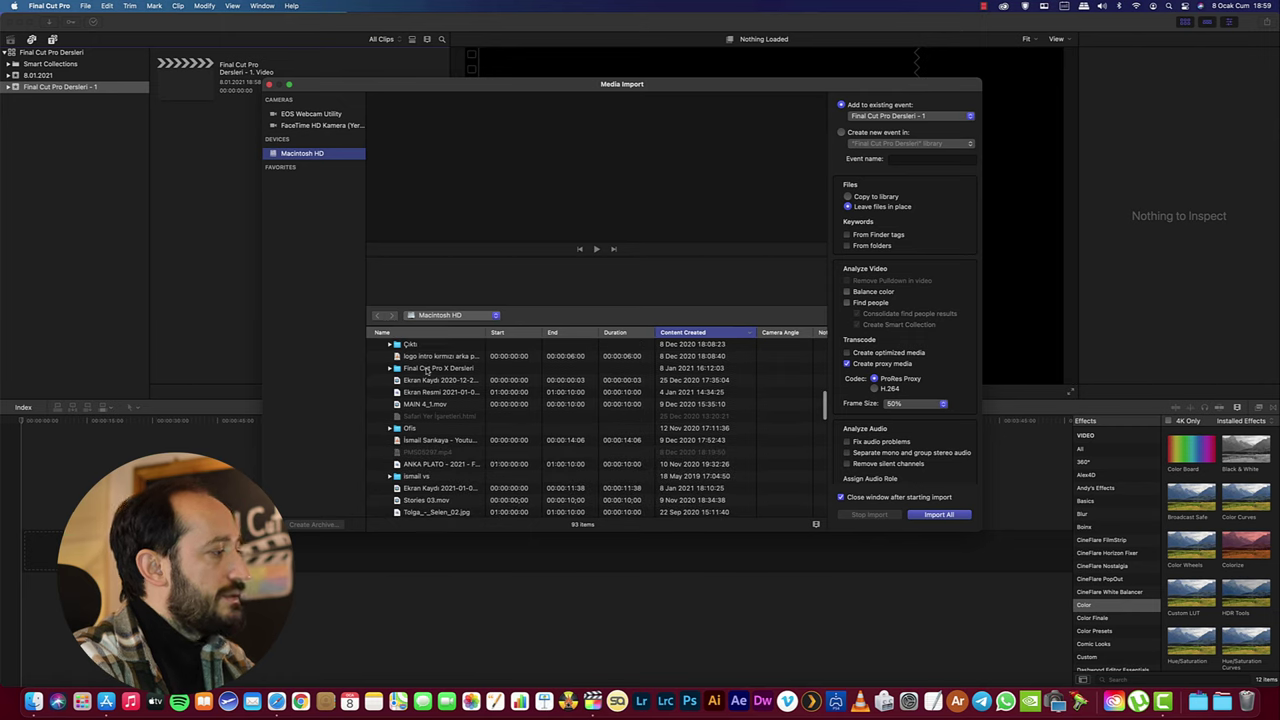
- Select video1.mp4 through PMS05359.MOV in the Final Cut Pro X Dersleri folder for import
{"action": "left_click", "coordinate": [441, 372]}
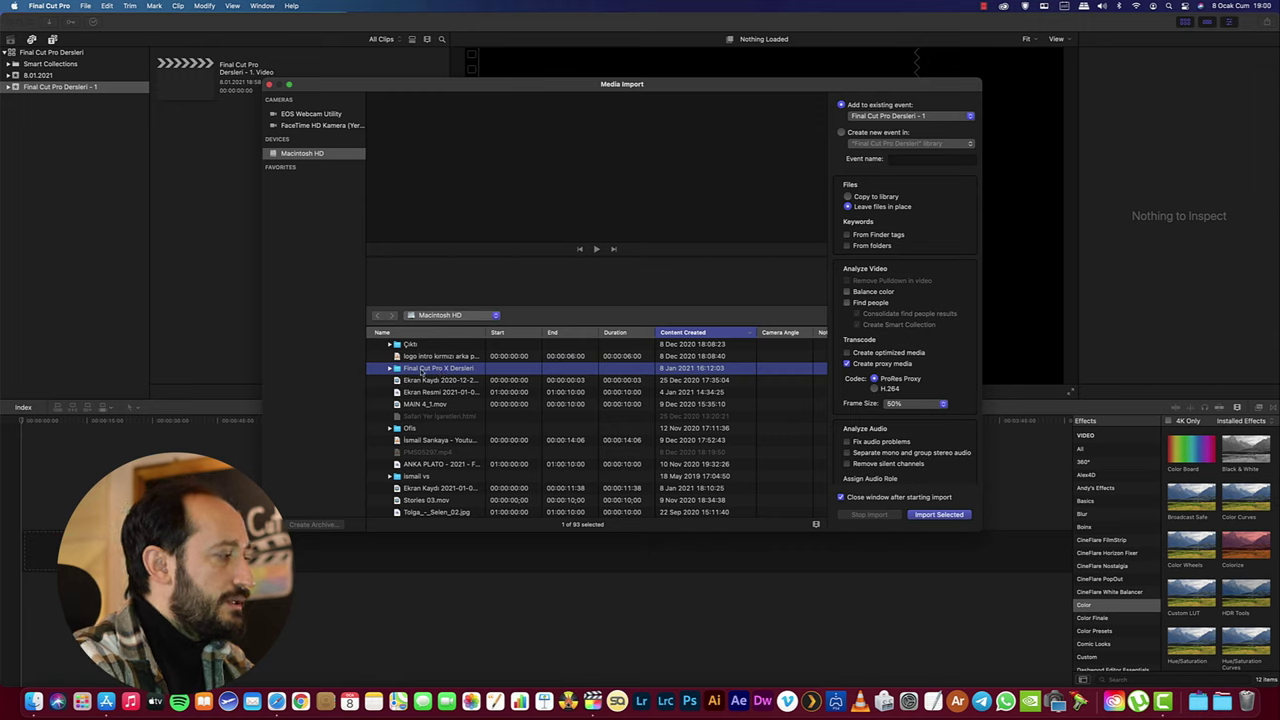
{"action": "key", "text": "Right"}
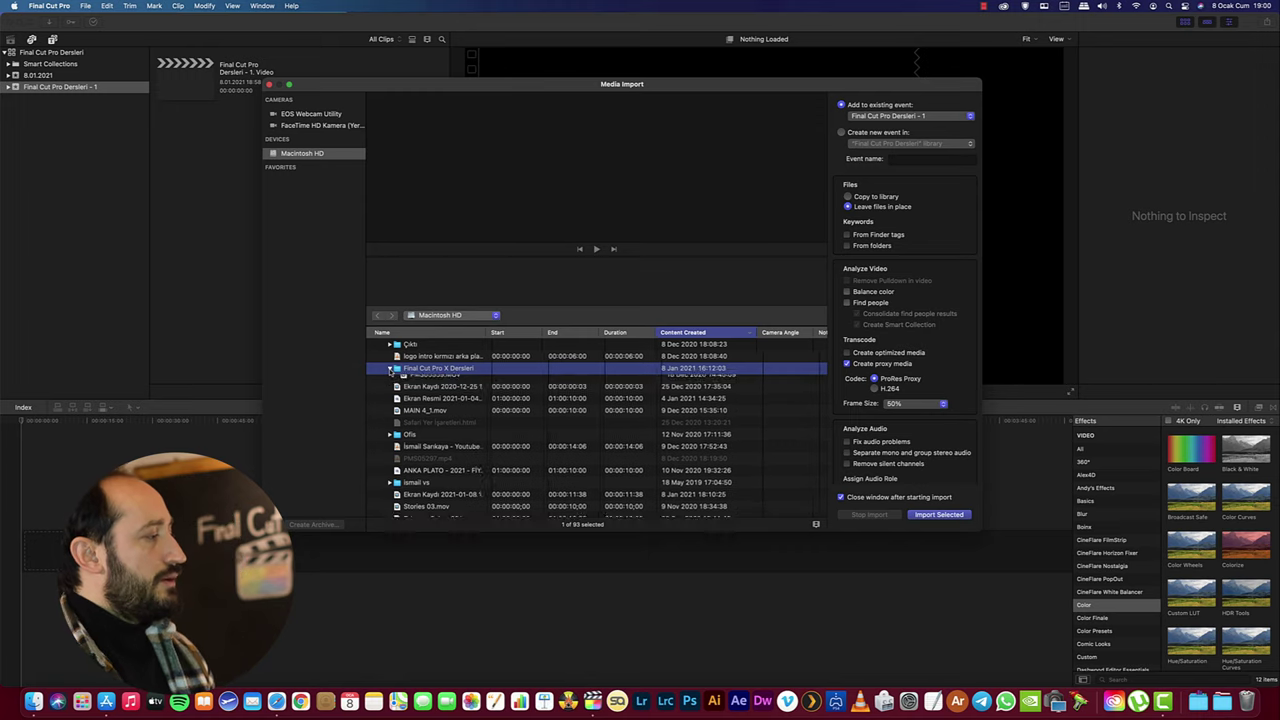
{"action": "left_click", "coordinate": [418, 381]}
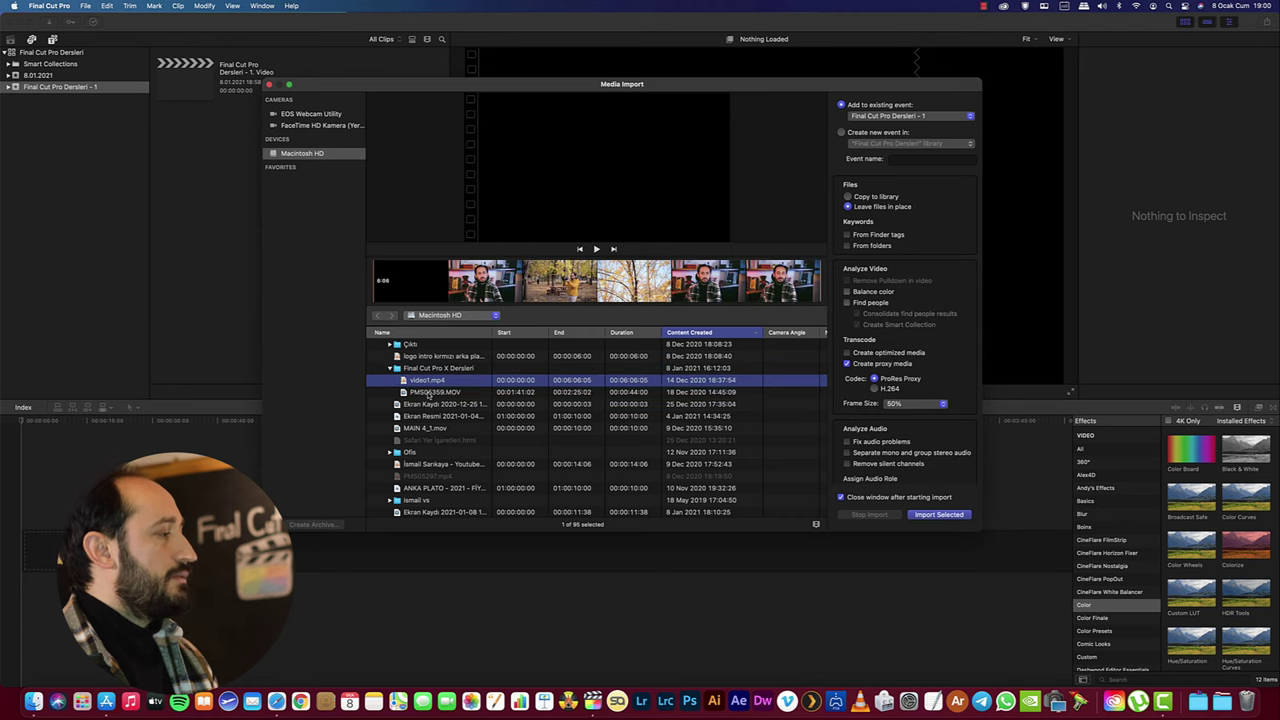
{"action": "left_click", "coordinate": [430, 393], "text": "shift"}
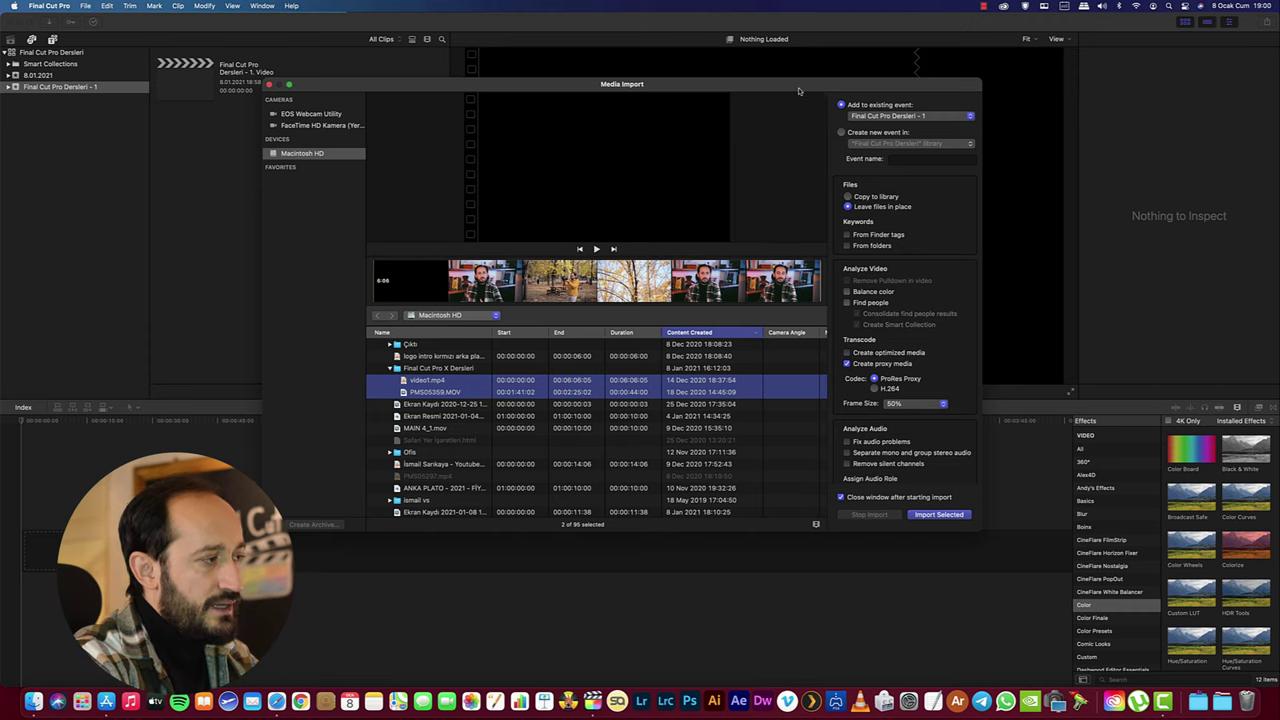
{"action": "left_click_drag", "start_coordinate": [801, 88], "coordinate": [760, 90]}
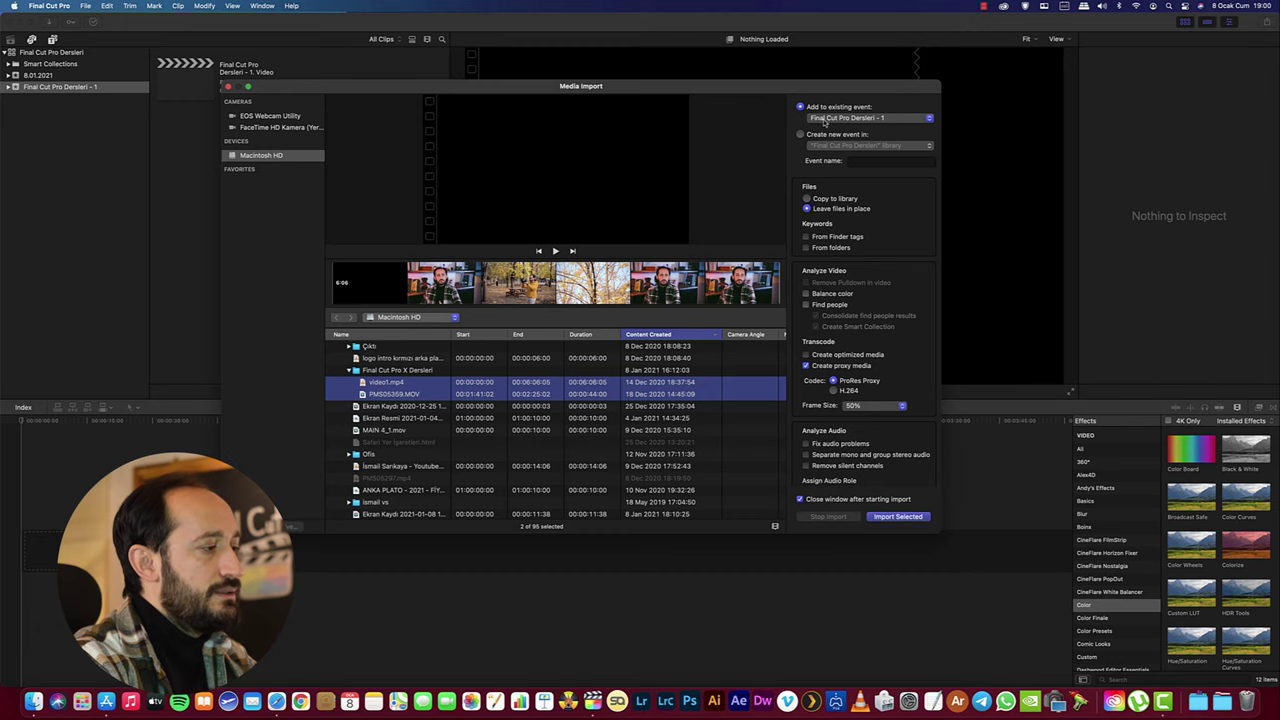
{"action": "left_click_drag", "start_coordinate": [852, 95], "coordinate": [838, 103]}
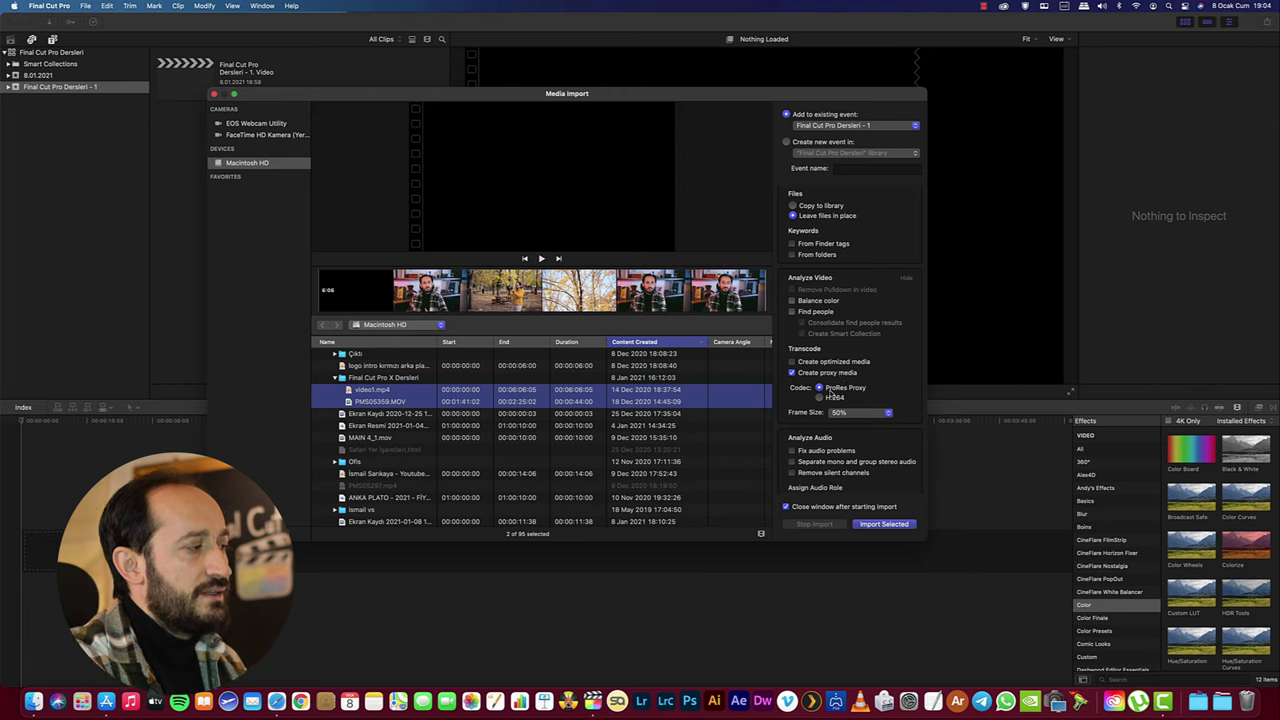
{"action": "left_click", "coordinate": [845, 412]}
{"action": "left_click", "coordinate": [842, 412]}
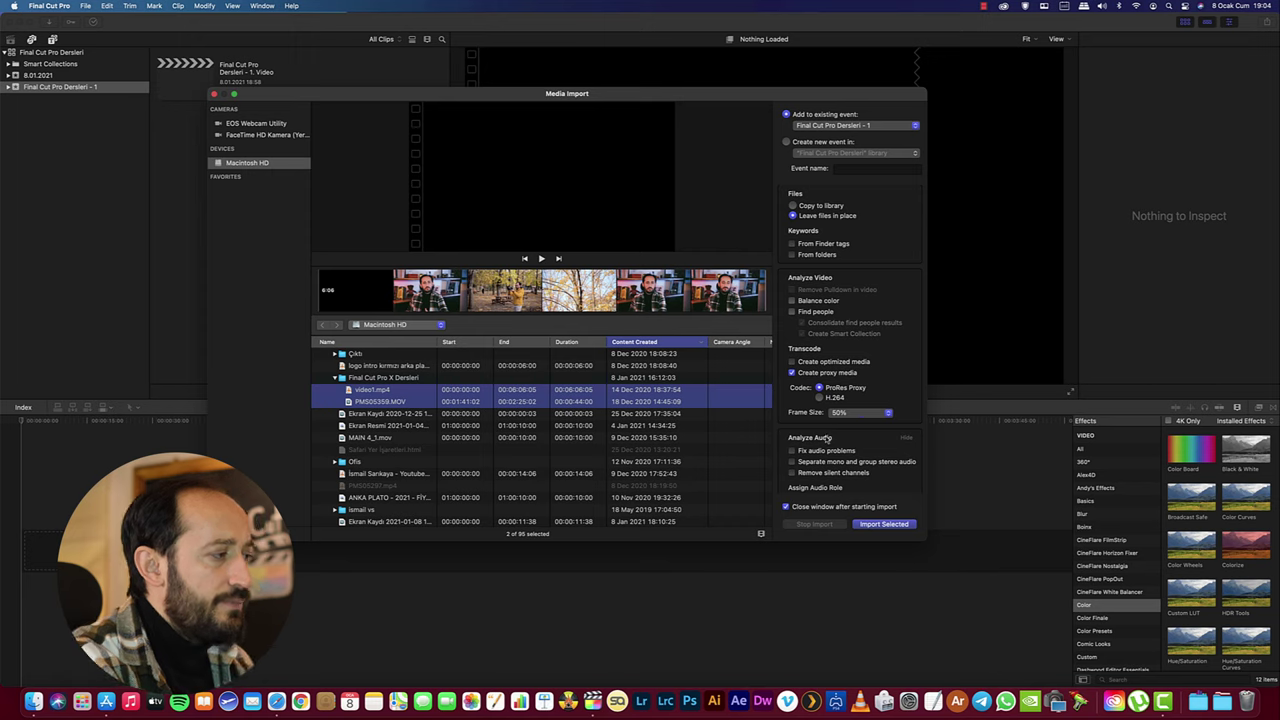
{"action": "scroll", "coordinate": [824, 441], "scroll_direction": "down", "scroll_amount": 2}
{"action": "scroll", "coordinate": [891, 392], "scroll_direction": "down", "scroll_amount": 1}
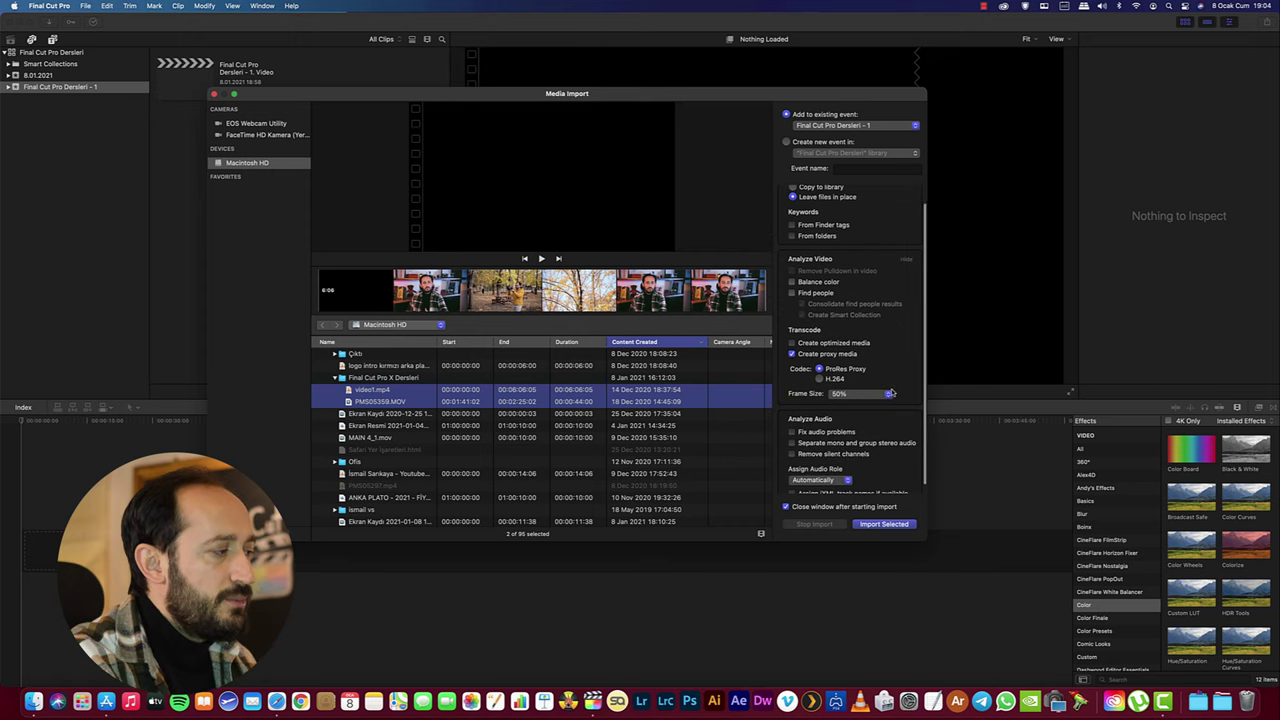
{"action": "scroll", "coordinate": [801, 428], "scroll_direction": "down", "scroll_amount": 1}
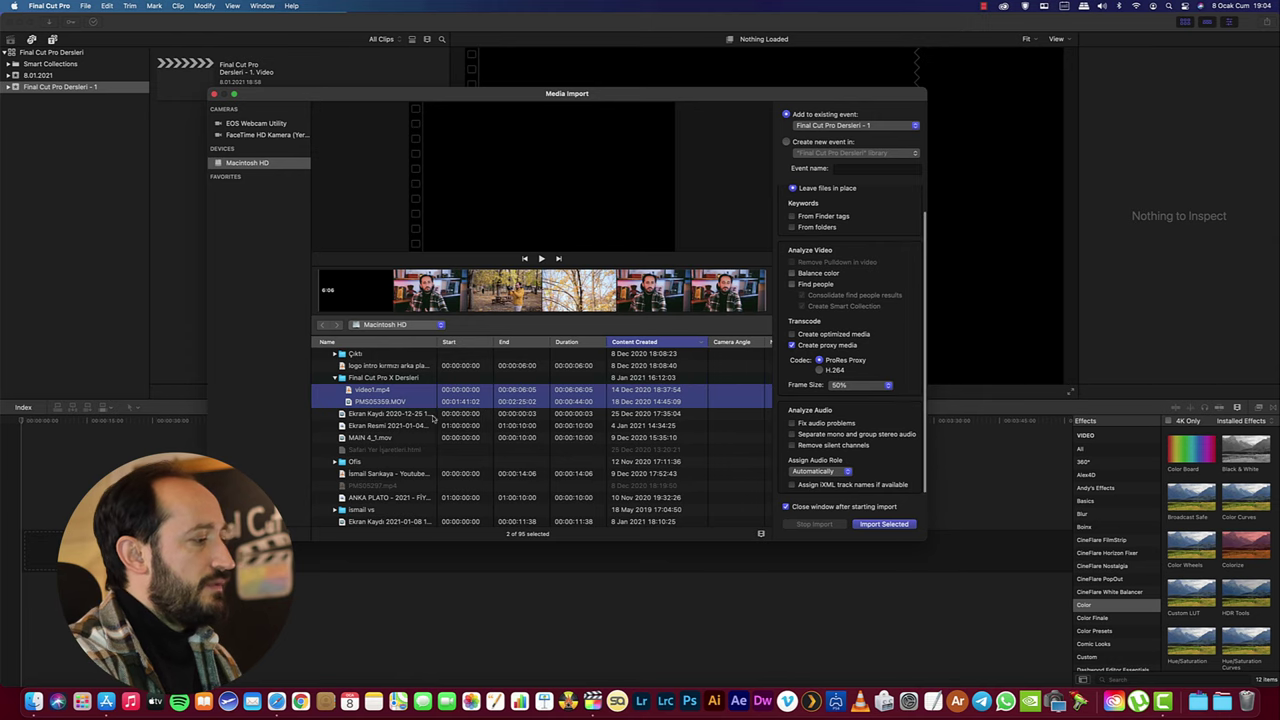
- Import the two chosen clips, then select PMS05359 and check the clip filter choices
{"action": "left_click", "coordinate": [885, 524]}
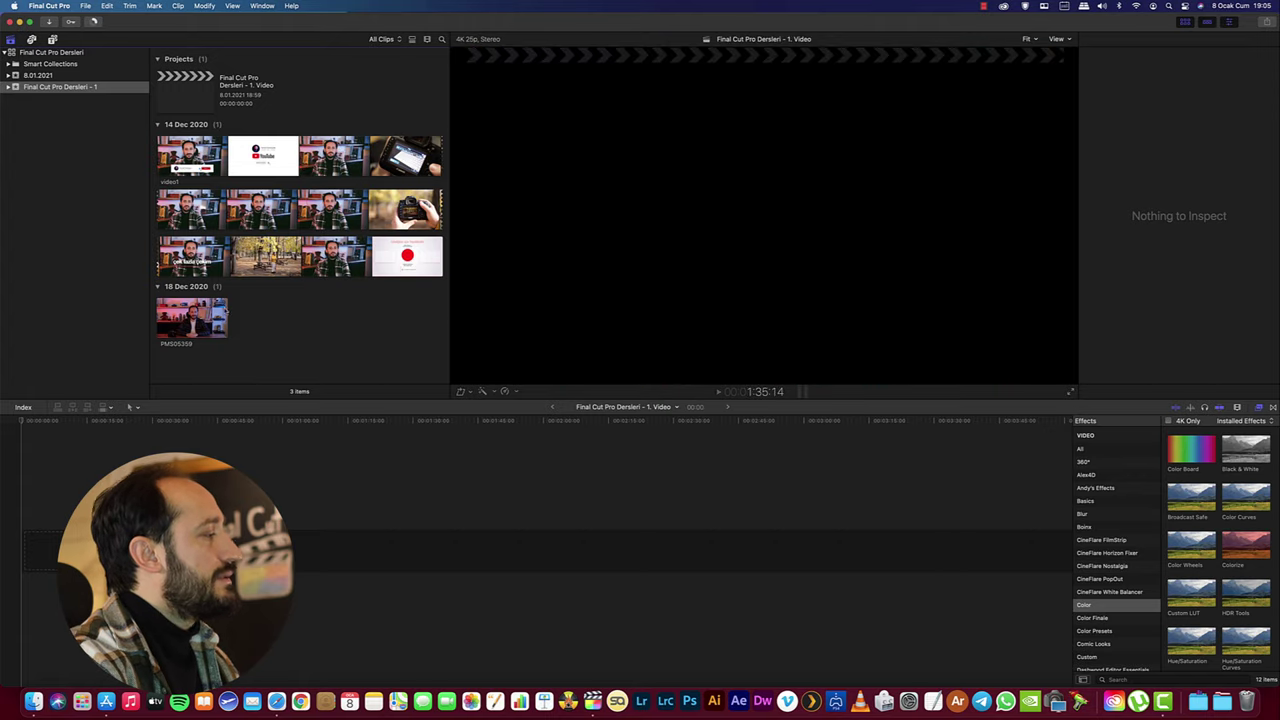
{"action": "left_click", "coordinate": [222, 312]}
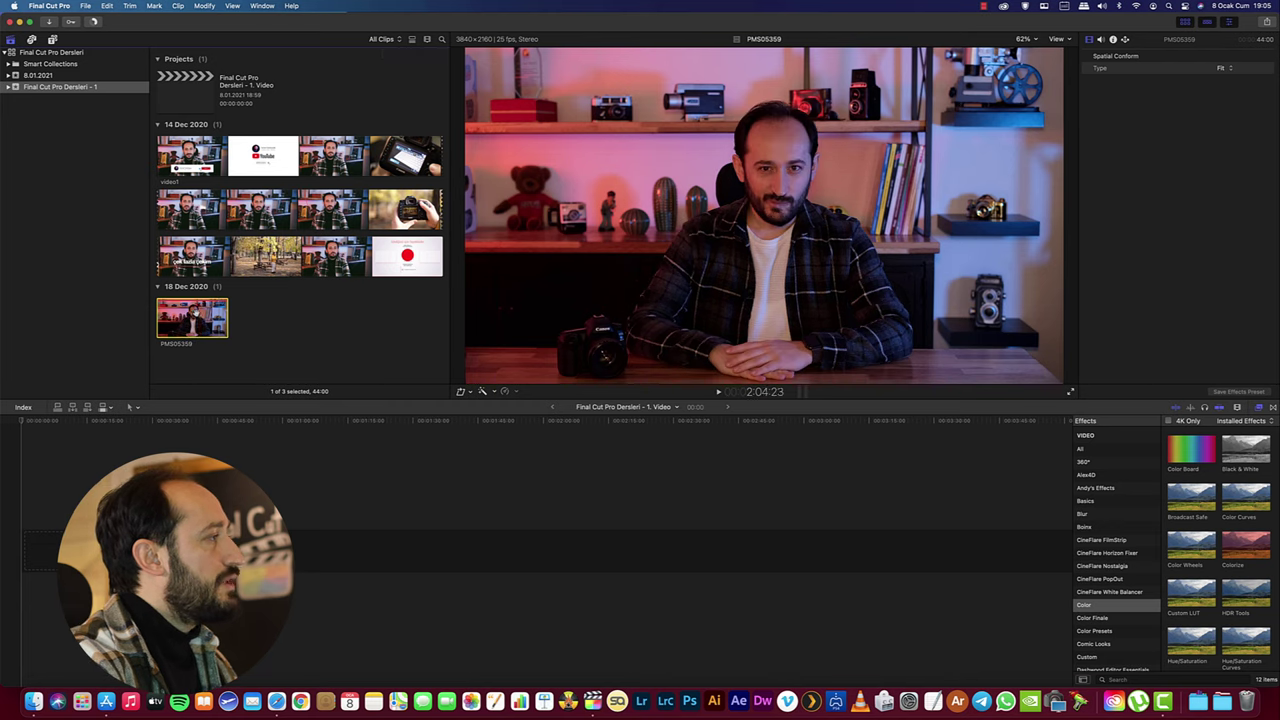
{"action": "left_click", "coordinate": [386, 40]}
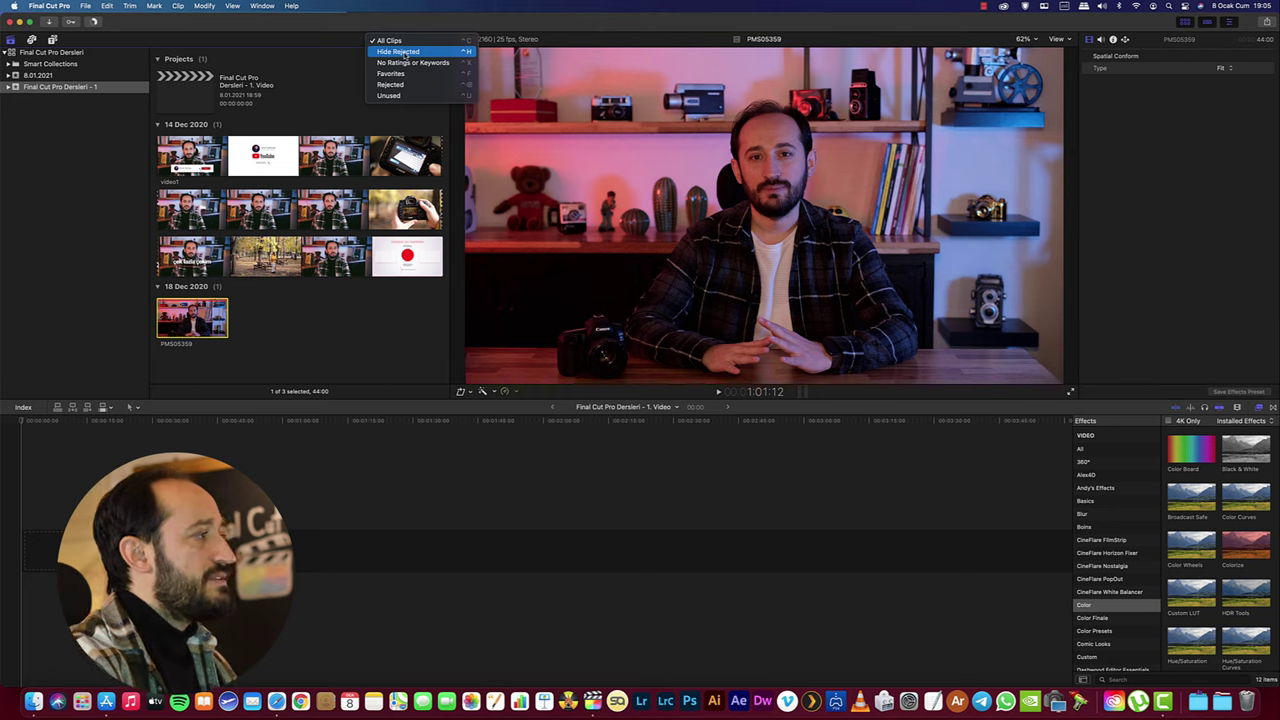
{"action": "left_click", "coordinate": [405, 54]}
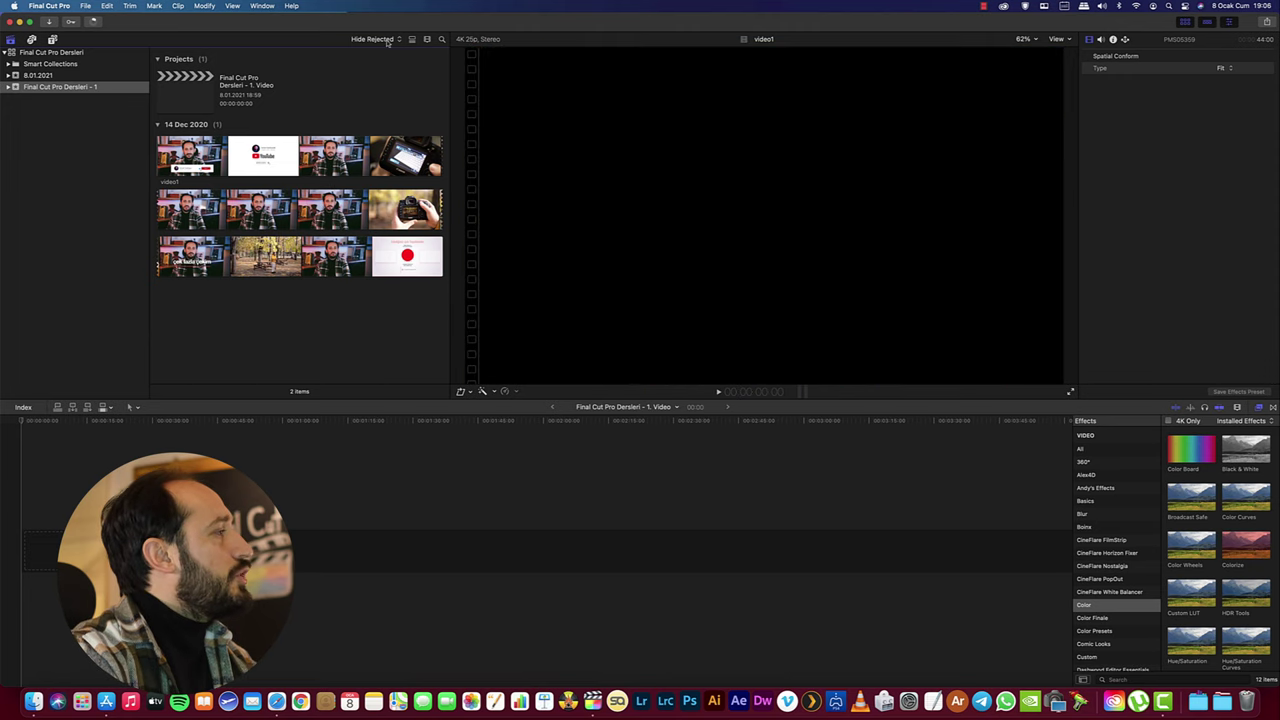
{"action": "left_click", "coordinate": [387, 42]}
{"action": "left_click", "coordinate": [388, 30]}
{"action": "left_click", "coordinate": [387, 40]}
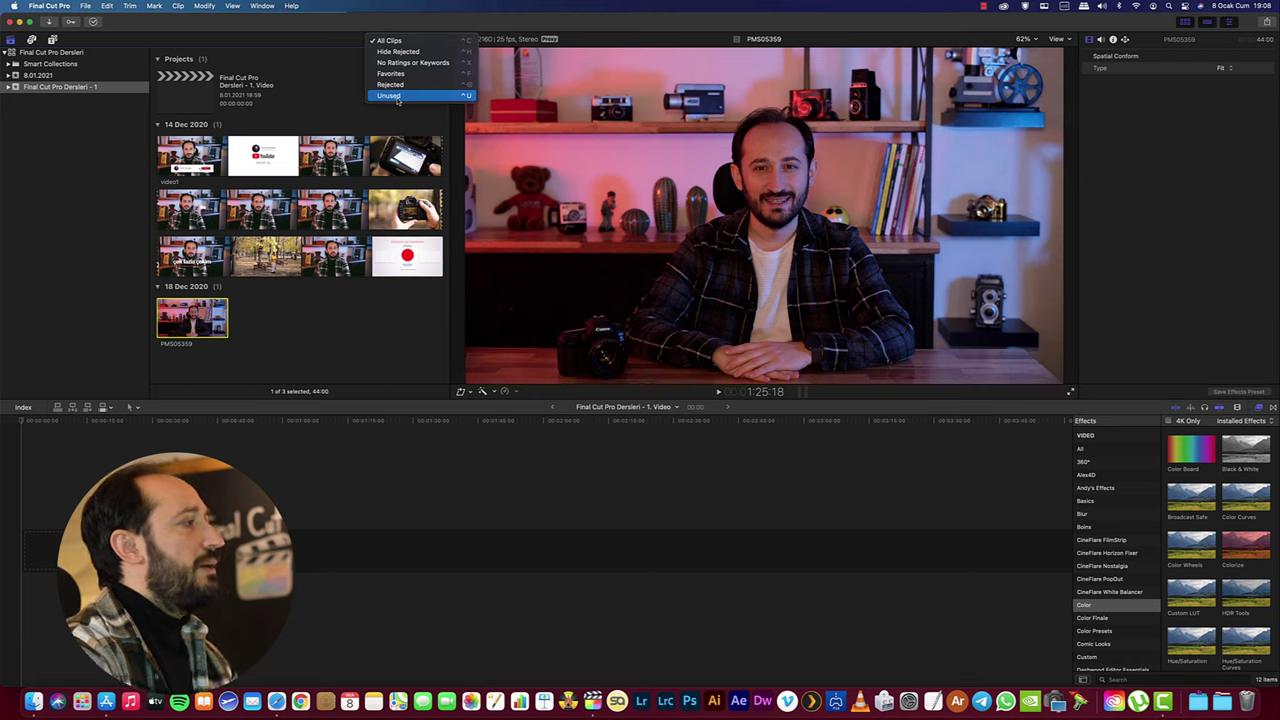
{"action": "left_click", "coordinate": [410, 42]}
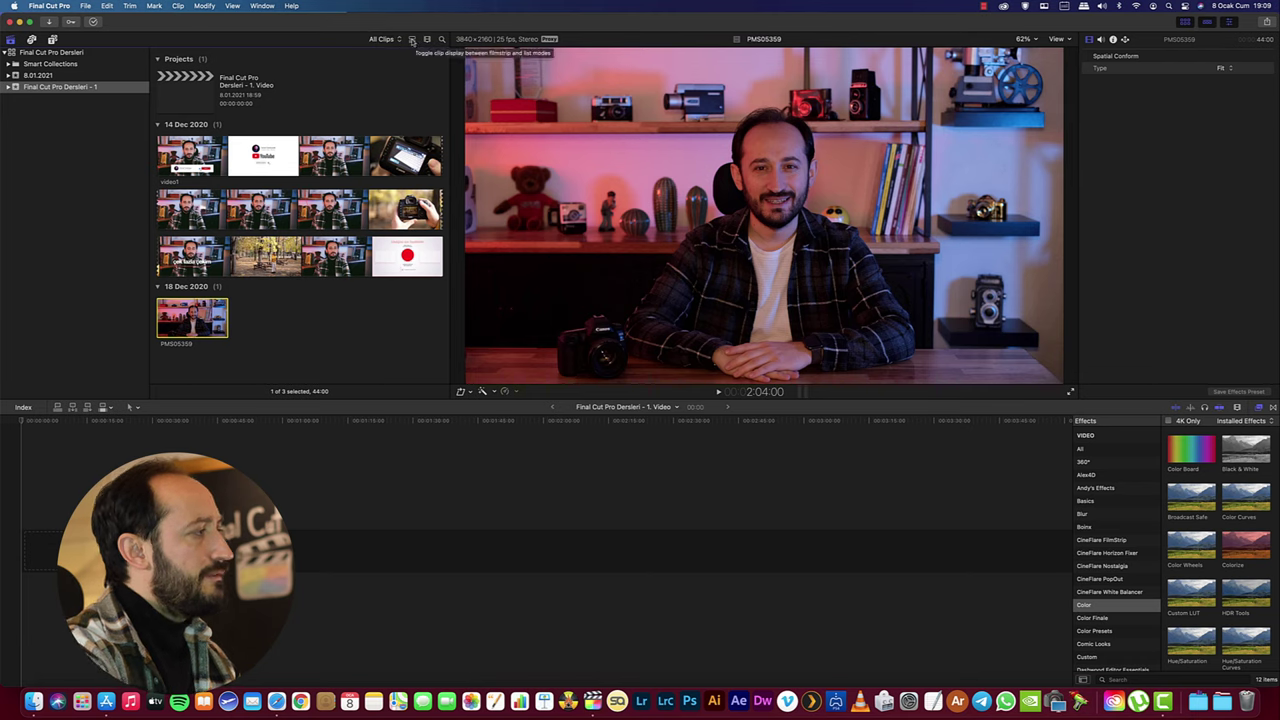
{"action": "left_click", "coordinate": [412, 41]}
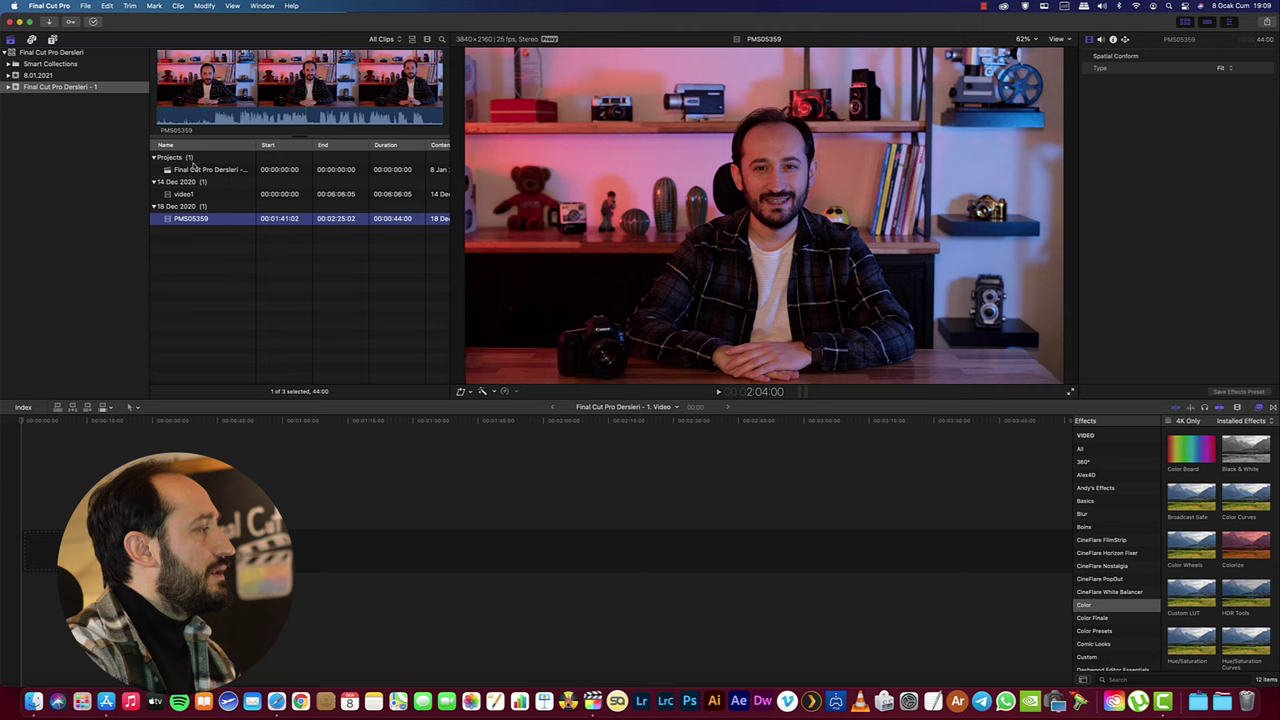
{"action": "left_click", "coordinate": [410, 41]}
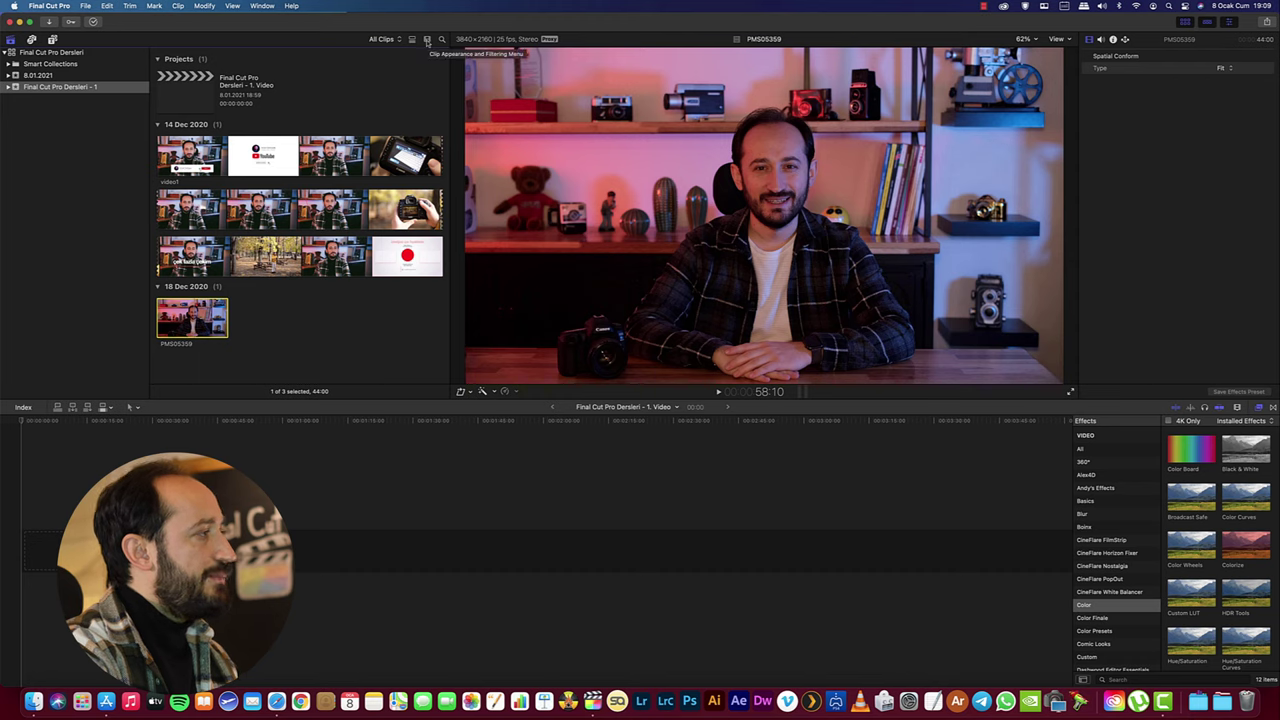
- Show each browser clip as a single thumbnail with clip duration set to All
{"action": "left_click", "coordinate": [427, 41]}
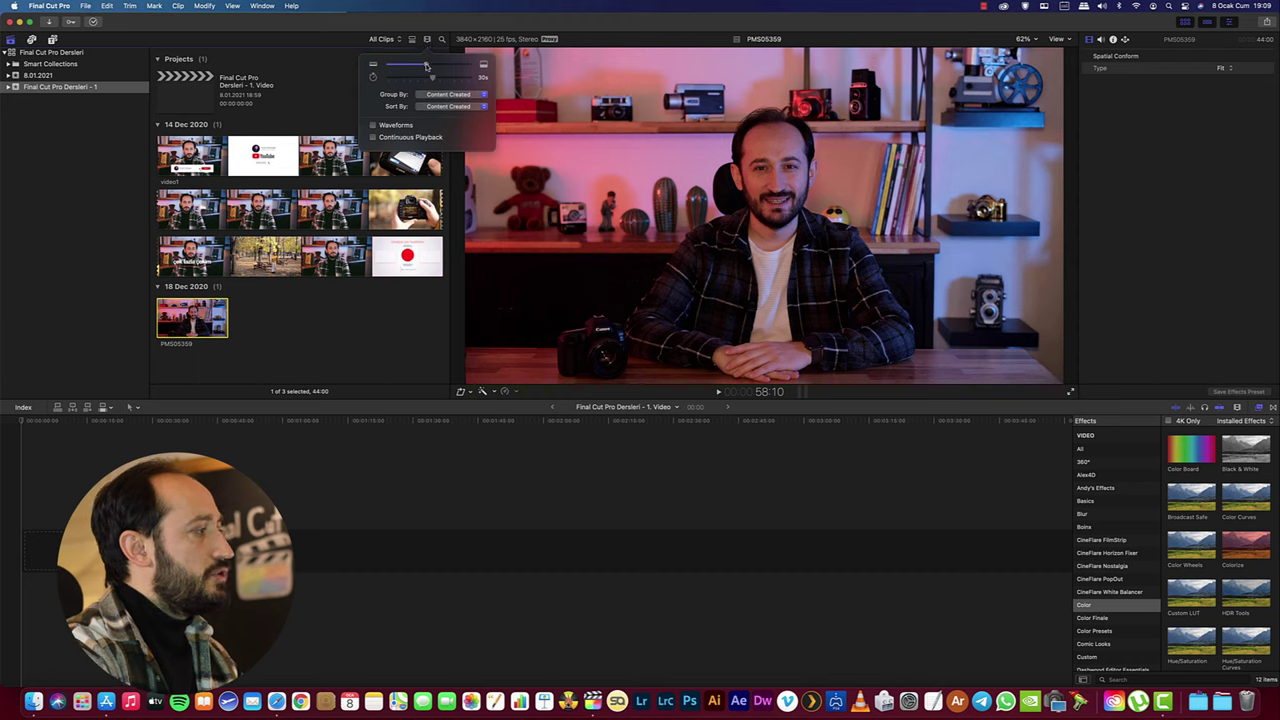
{"action": "mouse_move", "coordinate": [426, 66]}
{"action": "left_mouse_down"}
{"action": "mouse_move", "coordinate": [400, 70]}
{"action": "mouse_move", "coordinate": [465, 72]}
{"action": "mouse_move", "coordinate": [402, 81]}
{"action": "left_mouse_up"}
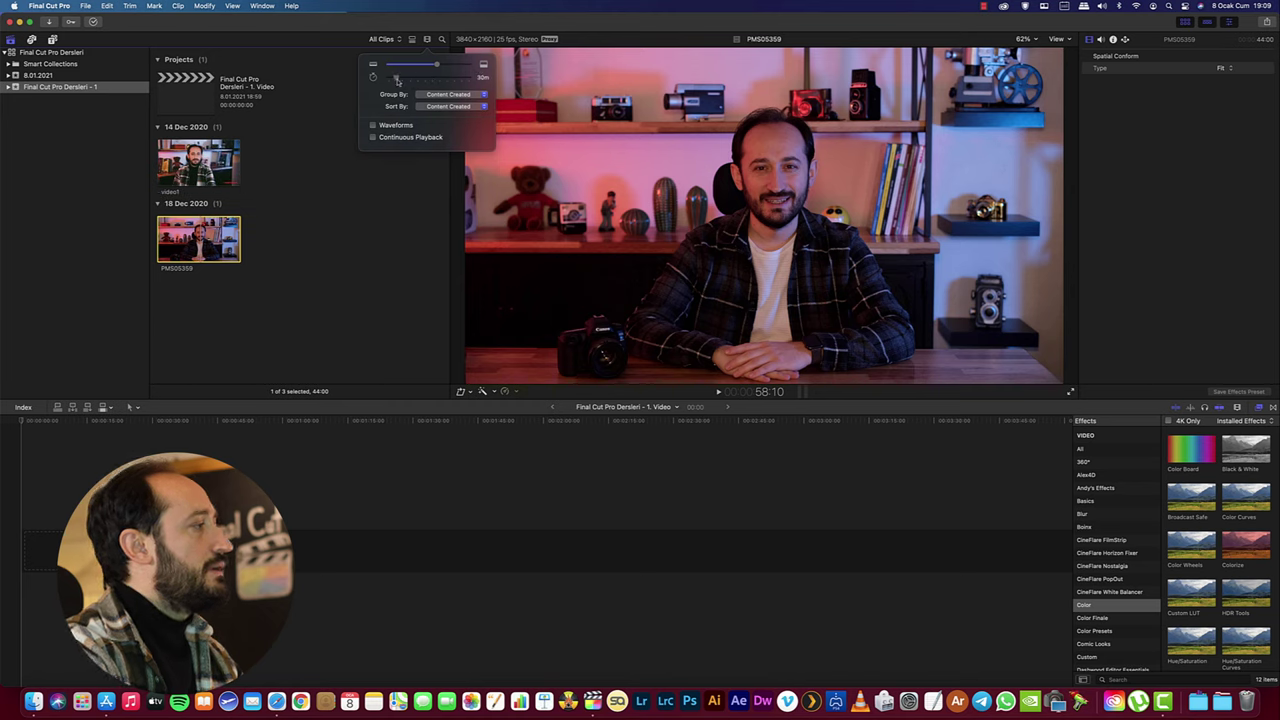
{"action": "mouse_move", "coordinate": [403, 80]}
{"action": "left_mouse_down"}
{"action": "mouse_move", "coordinate": [451, 82]}
{"action": "mouse_move", "coordinate": [389, 78]}
{"action": "left_mouse_up"}
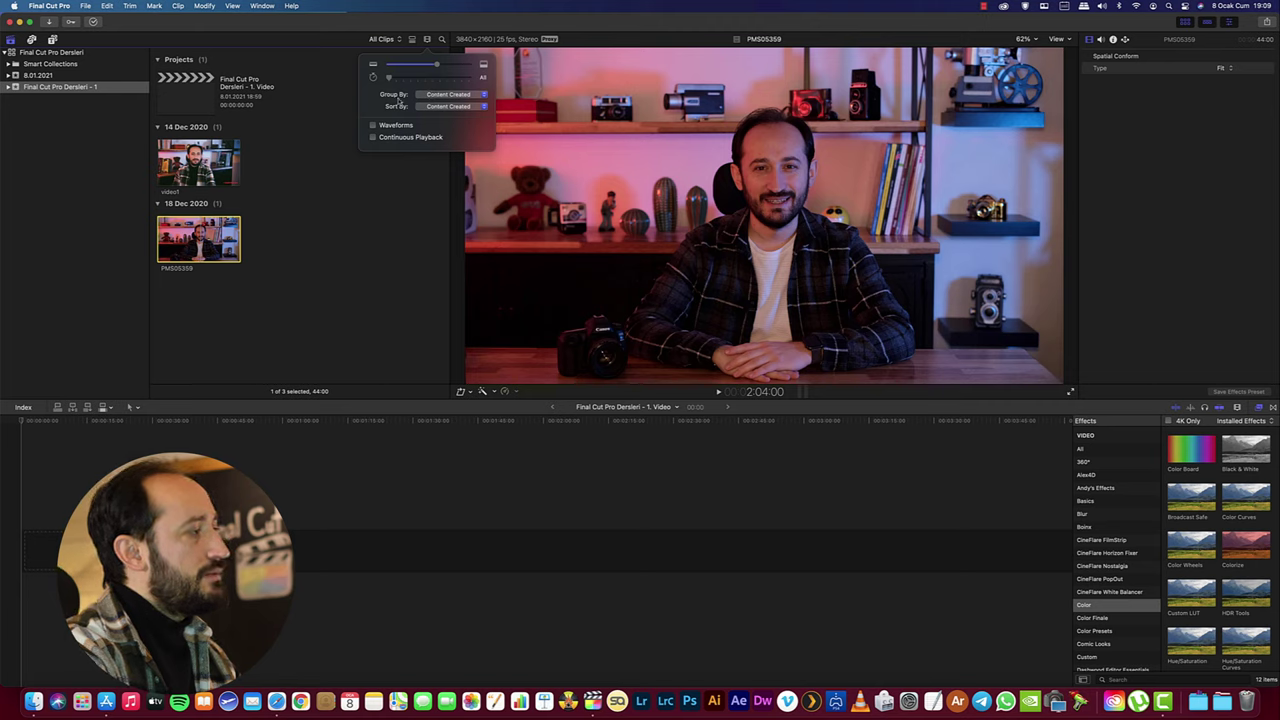
{"action": "left_click", "coordinate": [450, 95]}
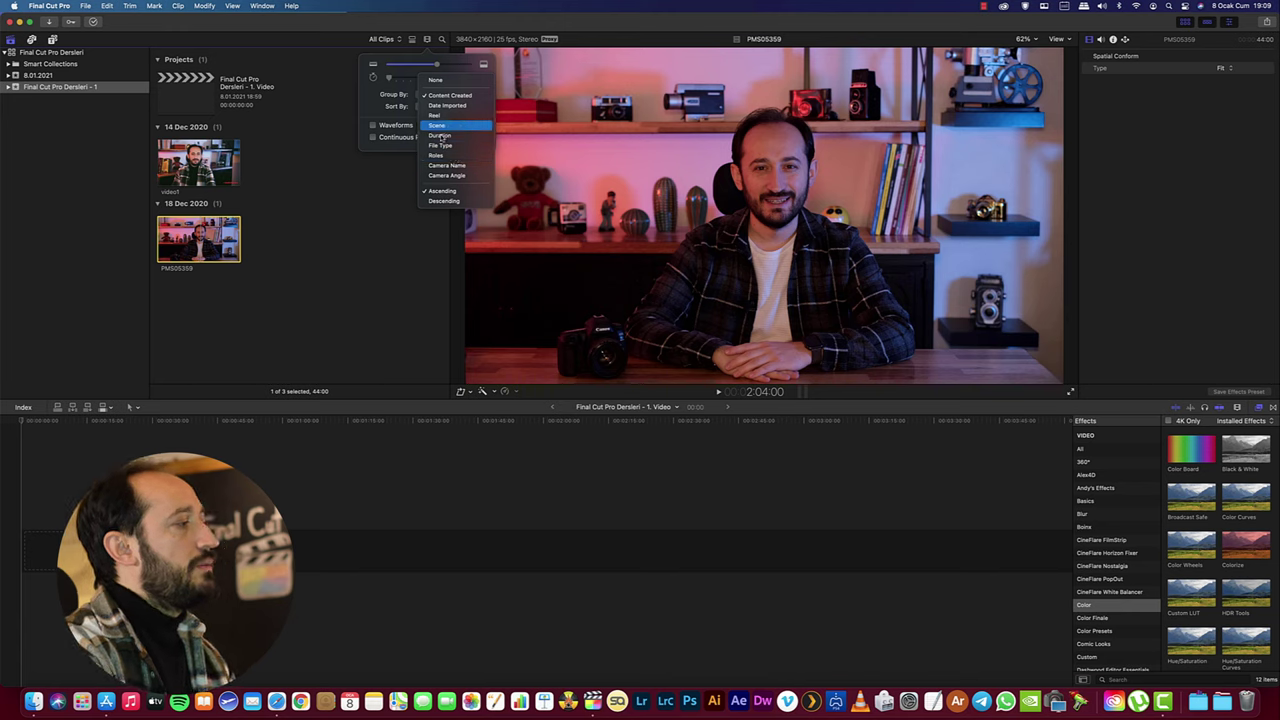
- Keep Content Created sorting, enable waveforms and continuous playback, and play video1
{"action": "left_click", "coordinate": [447, 95]}
{"action": "left_click", "coordinate": [448, 107]}
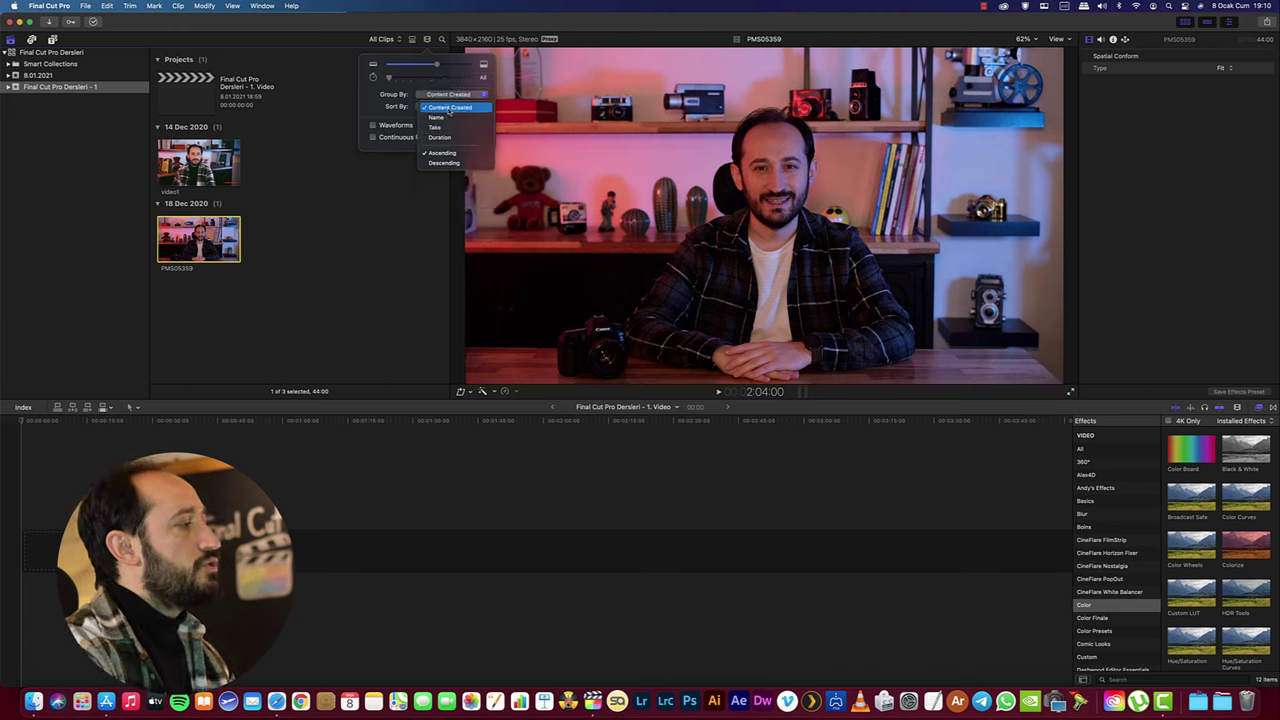
{"action": "left_click", "coordinate": [397, 126]}
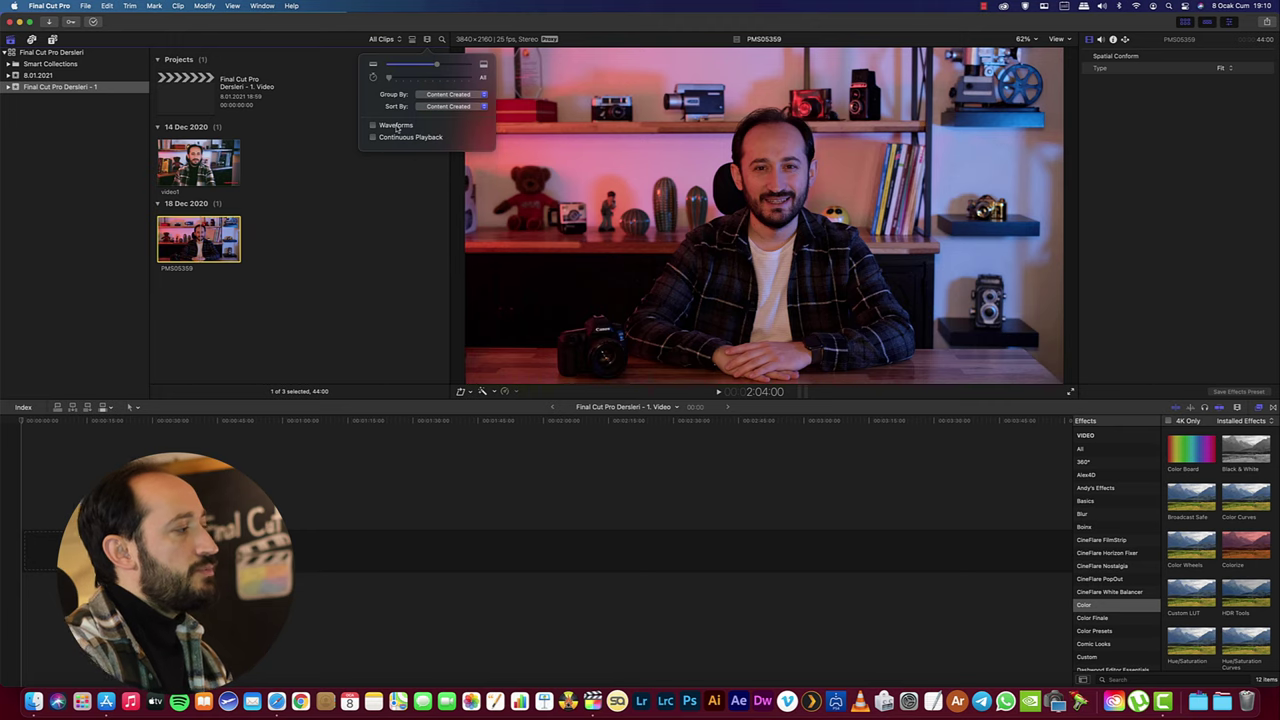
{"action": "left_click", "coordinate": [397, 126]}
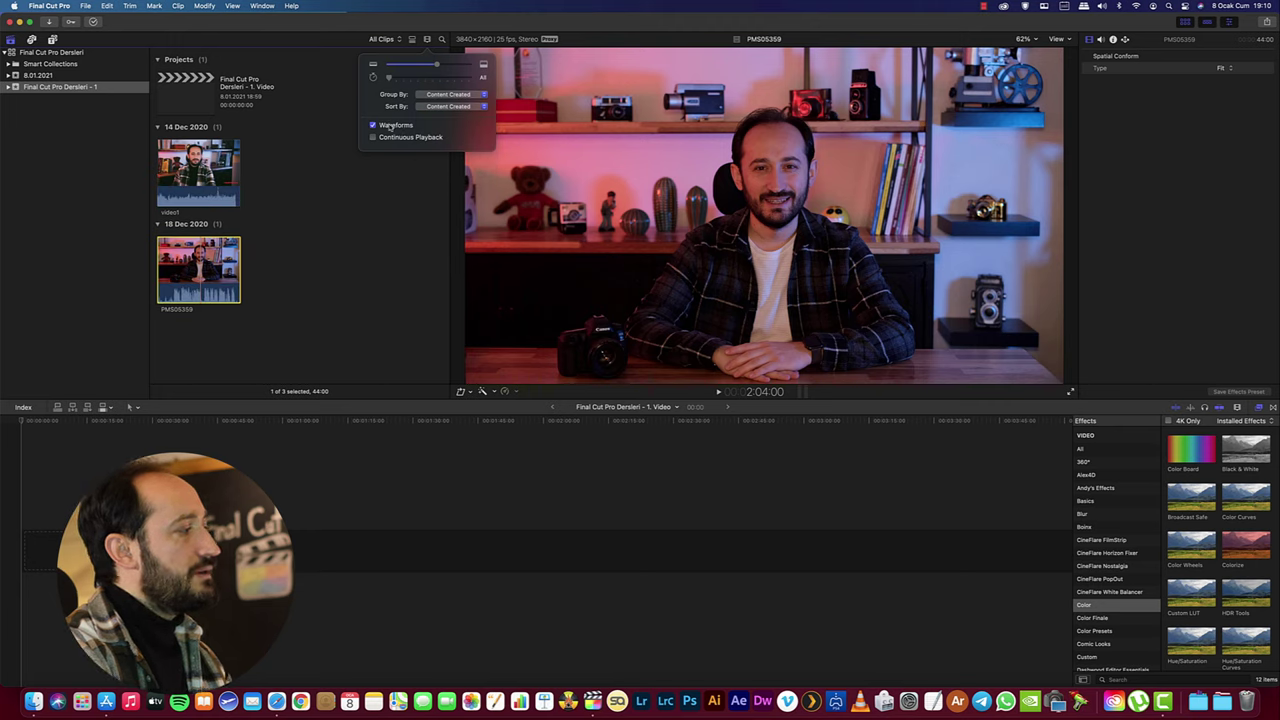
{"action": "left_click", "coordinate": [384, 139]}
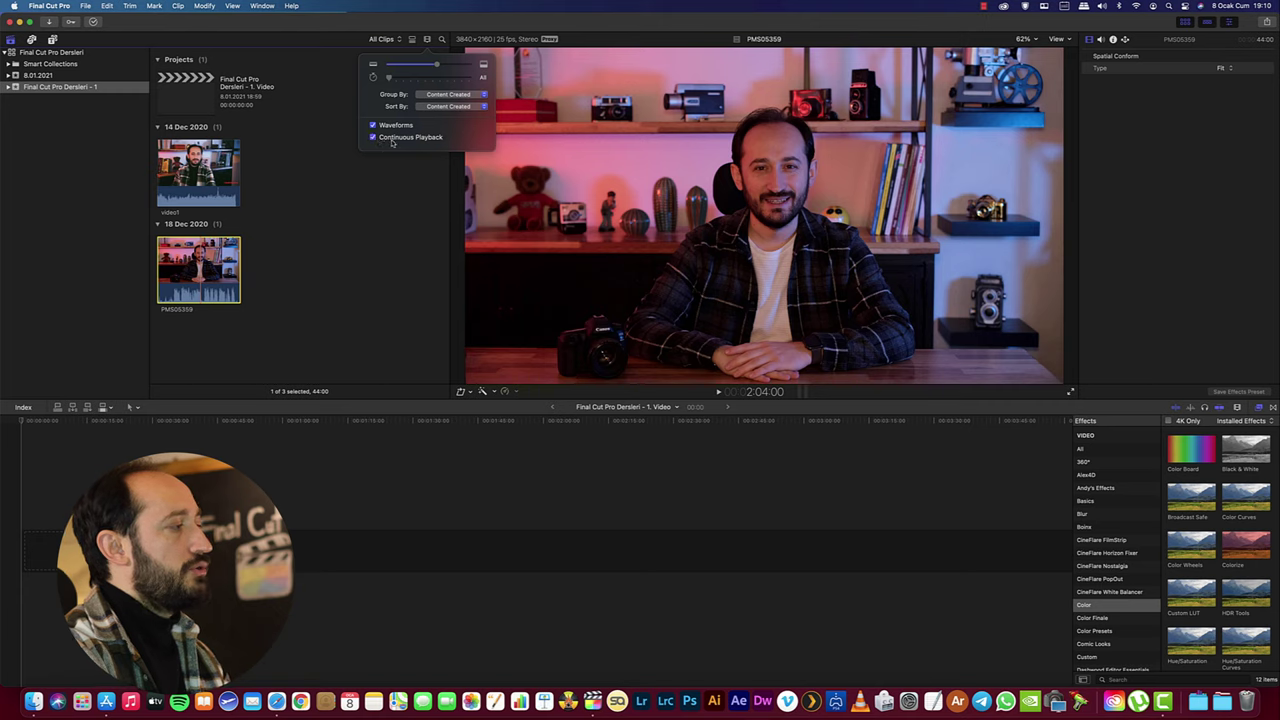
{"action": "left_click", "coordinate": [237, 165]}
{"action": "key", "text": "space"}
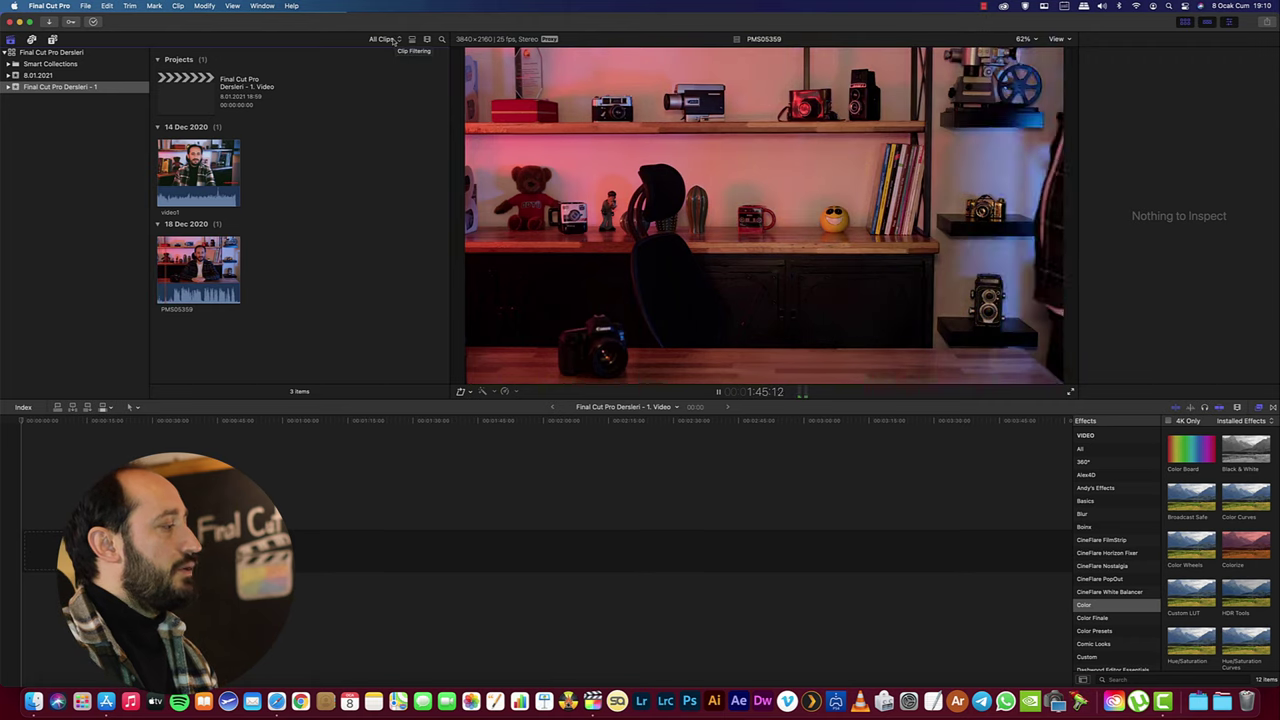
- Toggle browser list view and waveforms off, load PMS05359 into the viewer, then show Sound Effects
{"action": "left_click", "coordinate": [397, 40]}
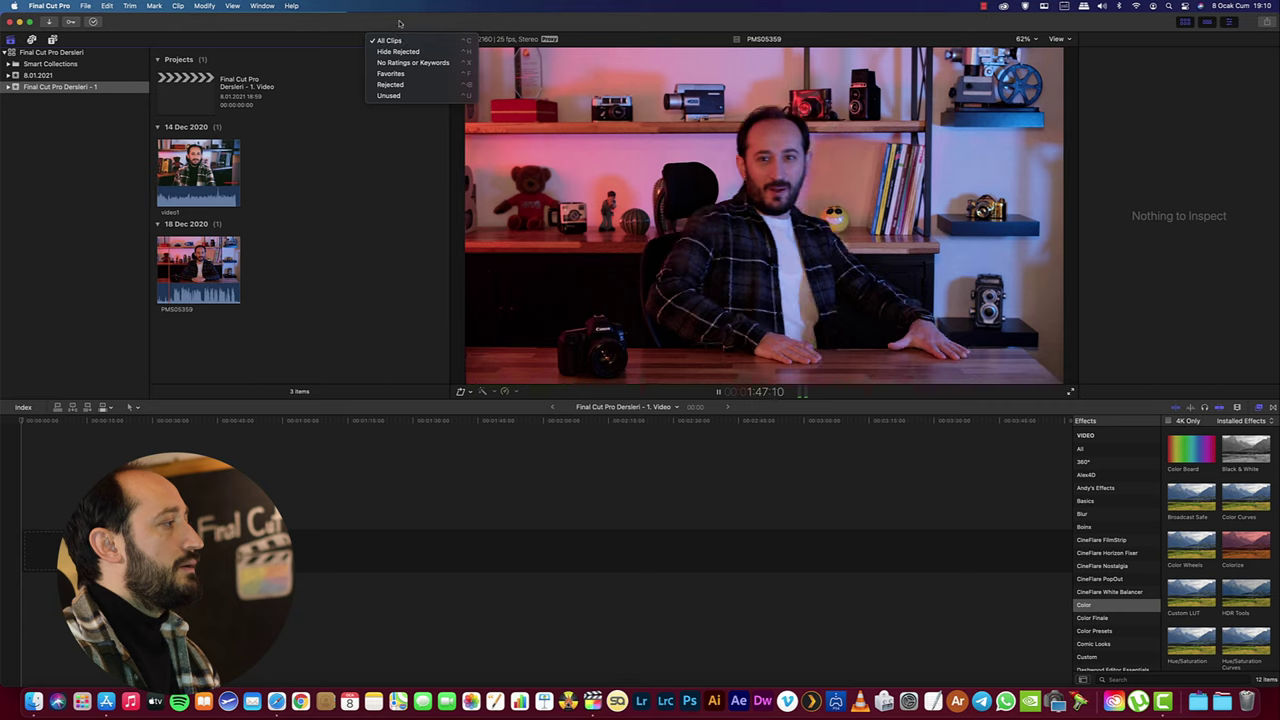
{"action": "left_click", "coordinate": [385, 40]}
{"action": "left_click", "coordinate": [412, 40]}
{"action": "left_click", "coordinate": [426, 40]}
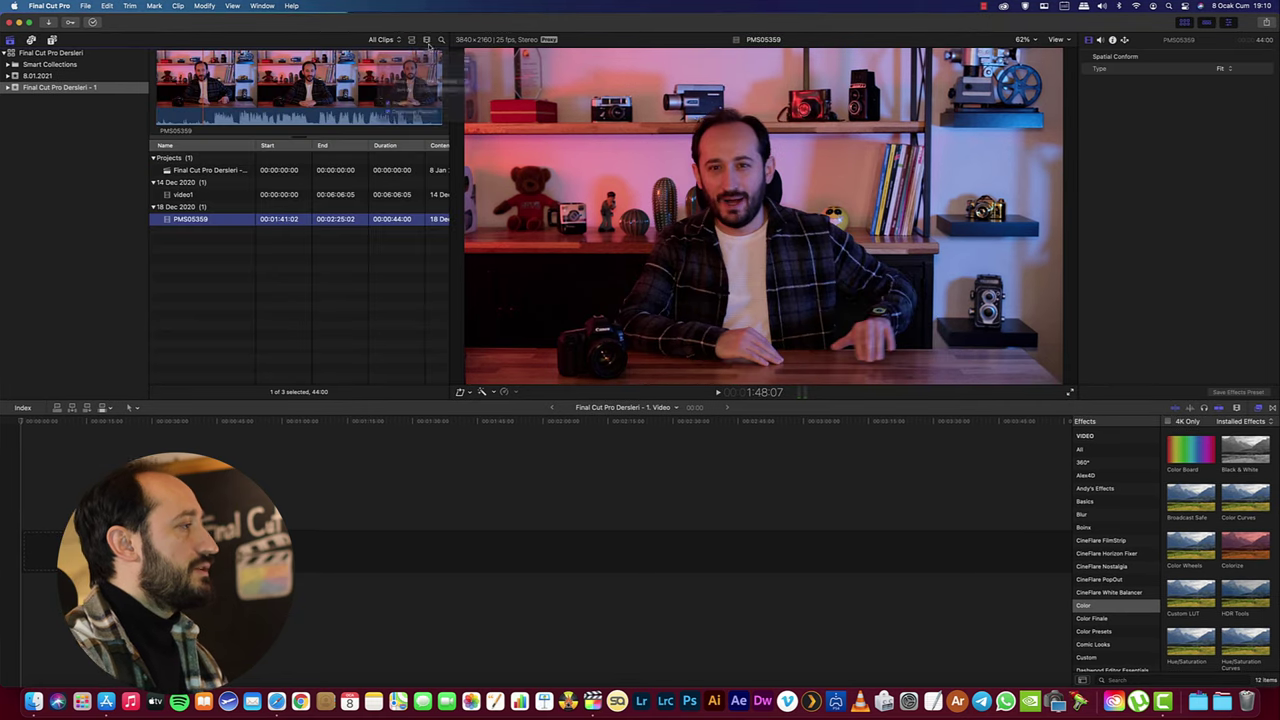
{"action": "left_click", "coordinate": [388, 127]}
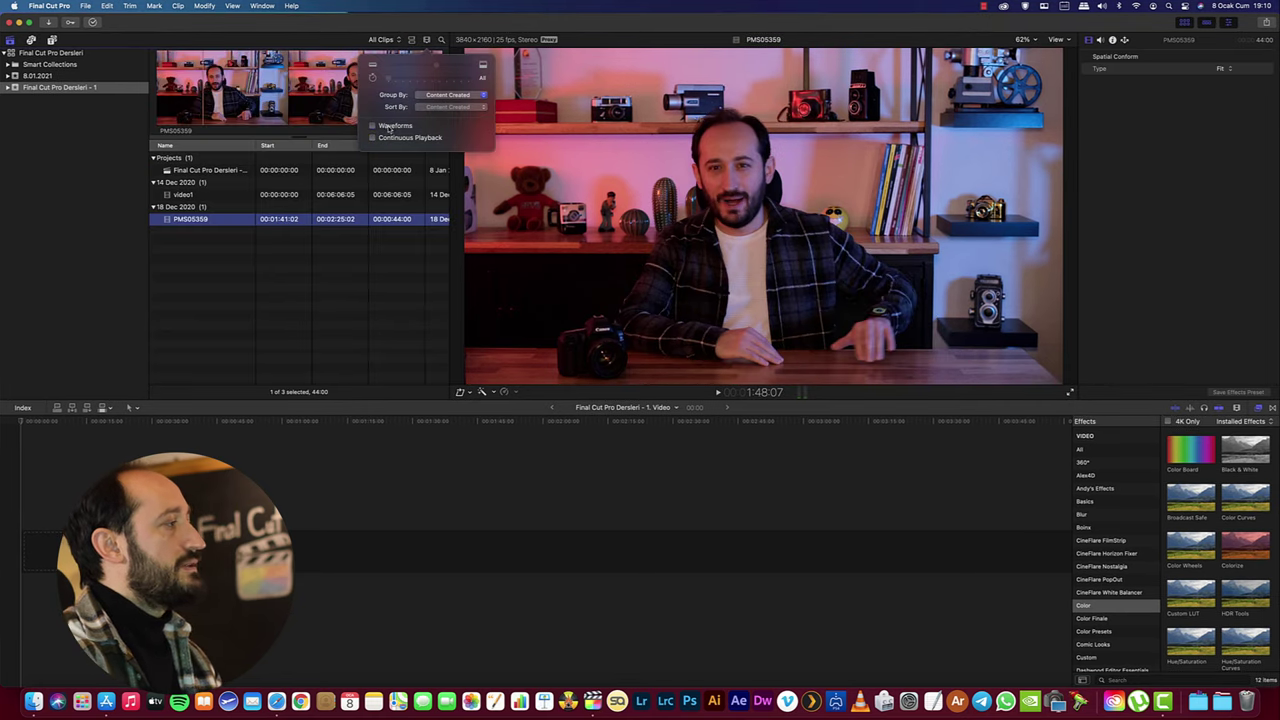
{"action": "left_click", "coordinate": [411, 40]}
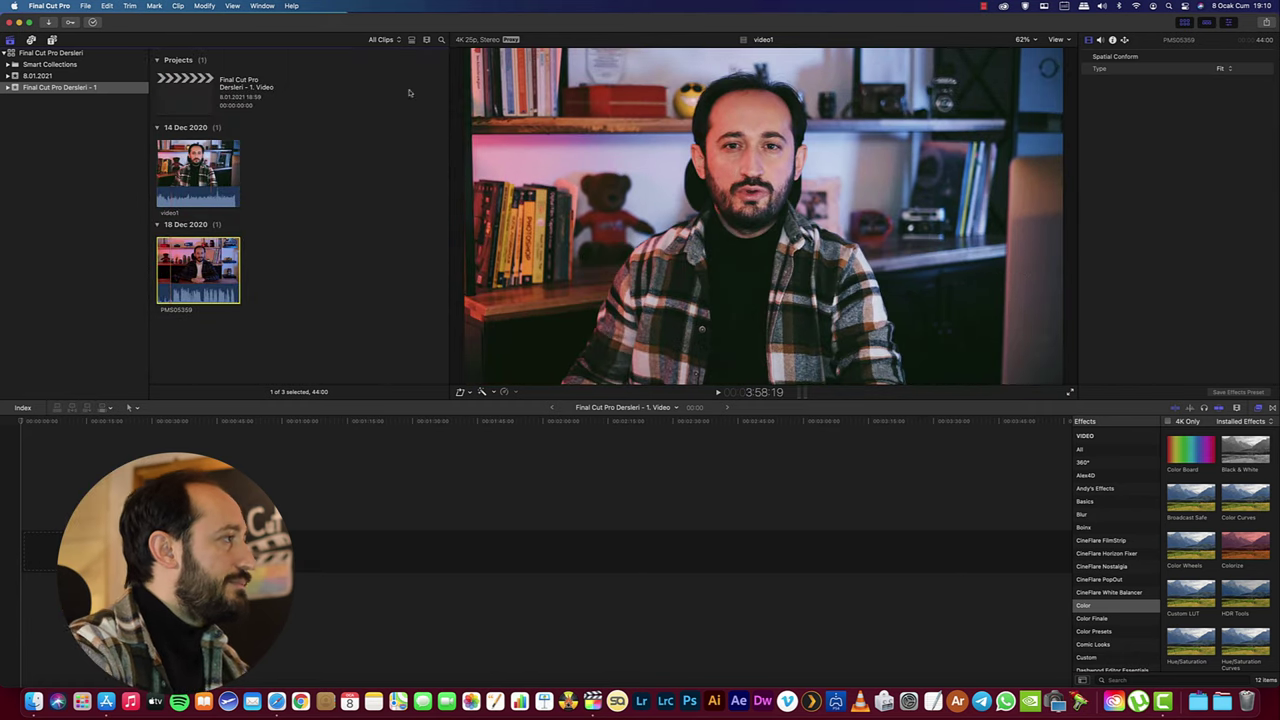
{"action": "left_click", "coordinate": [441, 40]}
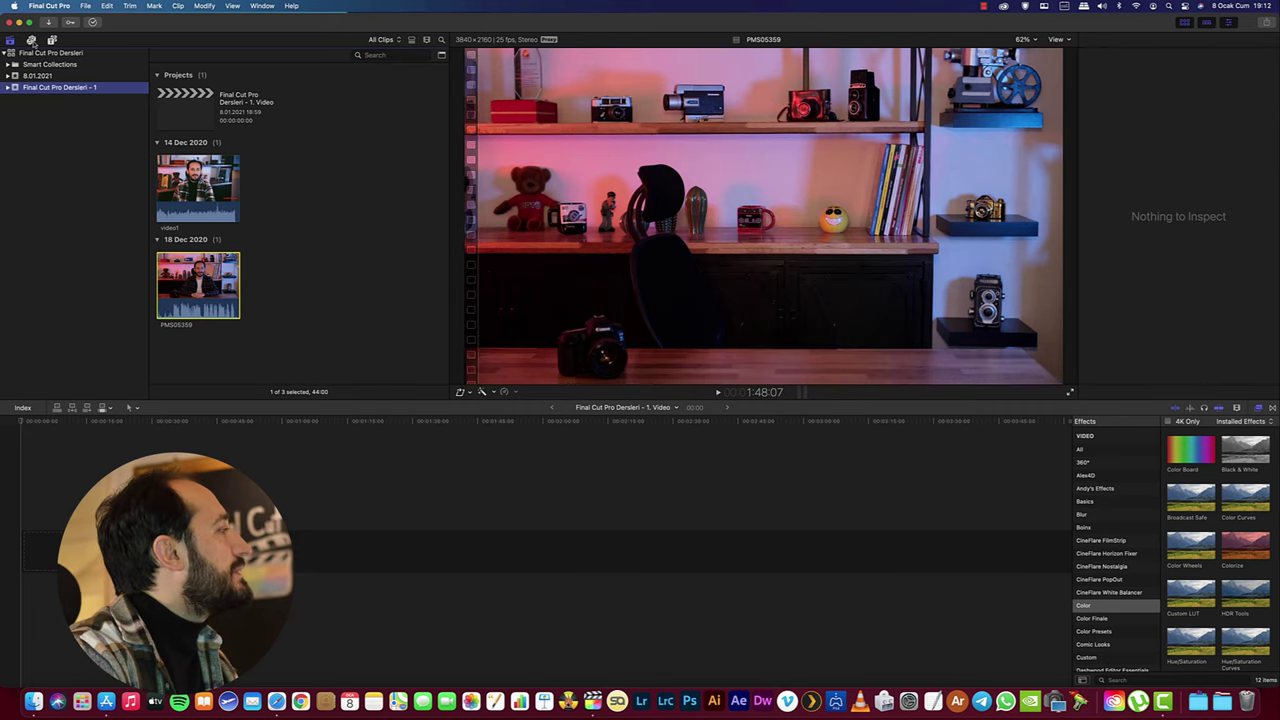
{"action": "left_click", "coordinate": [31, 41]}
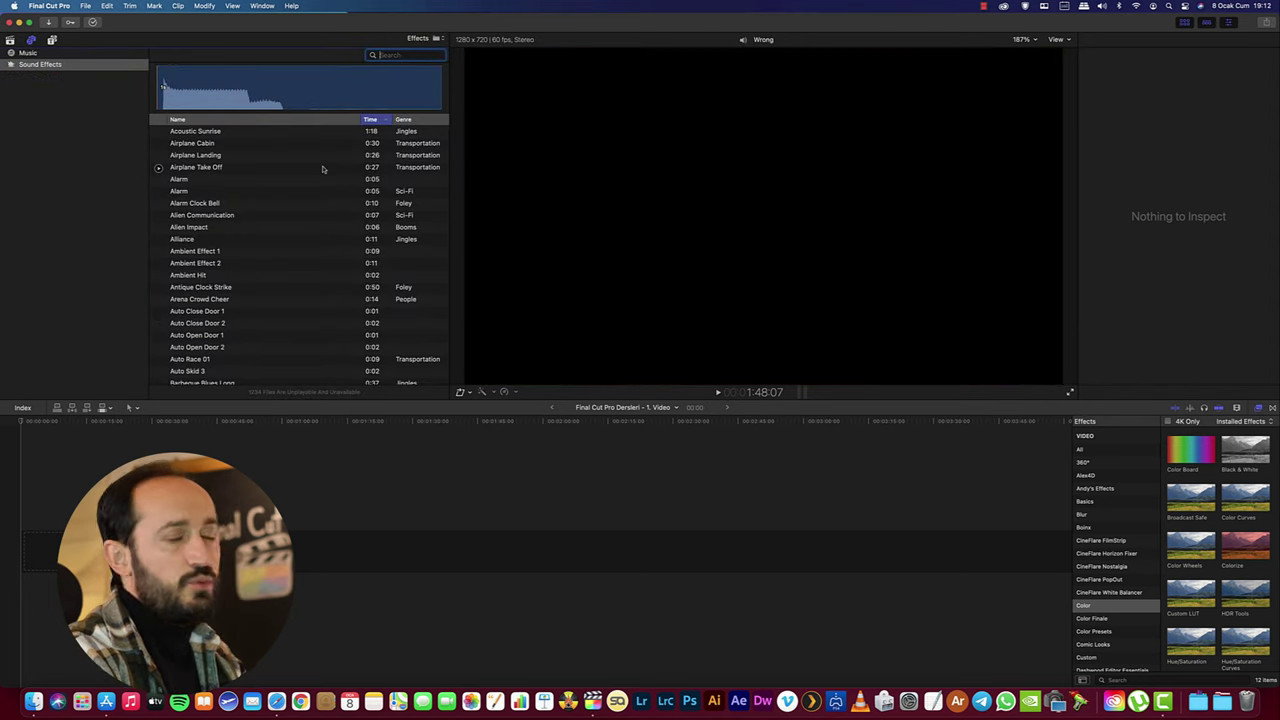
{"action": "scroll", "coordinate": [324, 188], "scroll_direction": "down", "scroll_amount": 5}
{"action": "scroll", "coordinate": [334, 194], "scroll_direction": "down", "scroll_amount": 5}
{"action": "scroll", "coordinate": [336, 196], "scroll_direction": "down", "scroll_amount": 5}
{"action": "scroll", "coordinate": [336, 197], "scroll_direction": "down", "scroll_amount": 5}
{"action": "scroll", "coordinate": [336, 198], "scroll_direction": "down", "scroll_amount": 5}
{"action": "scroll", "coordinate": [335, 204], "scroll_direction": "down", "scroll_amount": 5}
{"action": "scroll", "coordinate": [335, 204], "scroll_direction": "down", "scroll_amount": 5}
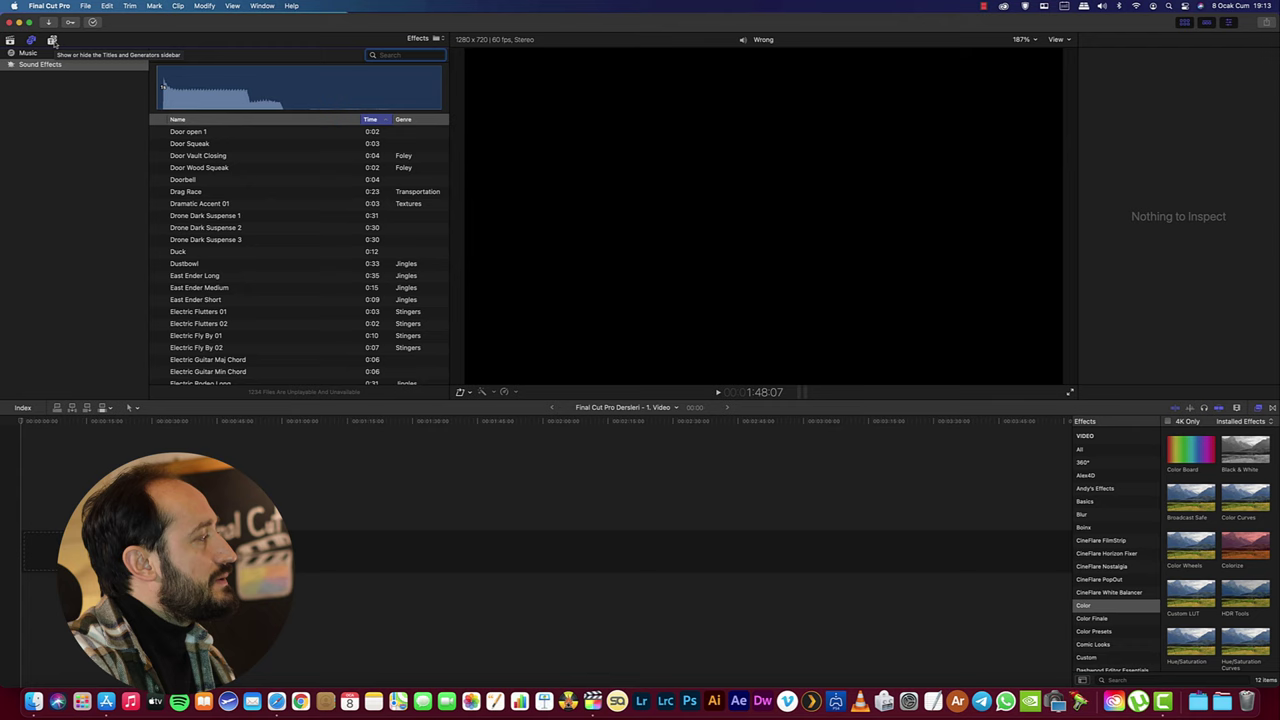
- Browse the installed Titles and Generators, collapse Titles, then return to the library's events and clips
{"action": "left_click", "coordinate": [53, 41]}
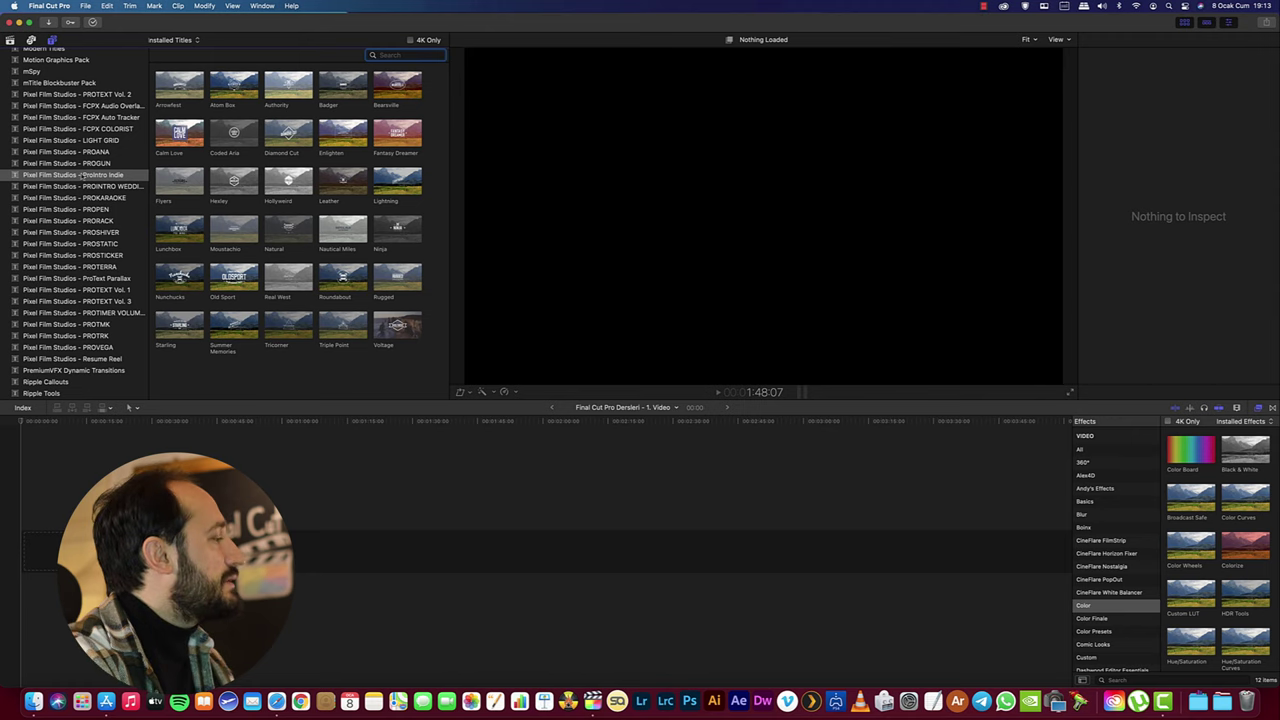
{"action": "scroll", "coordinate": [89, 185], "scroll_direction": "up", "scroll_amount": 15}
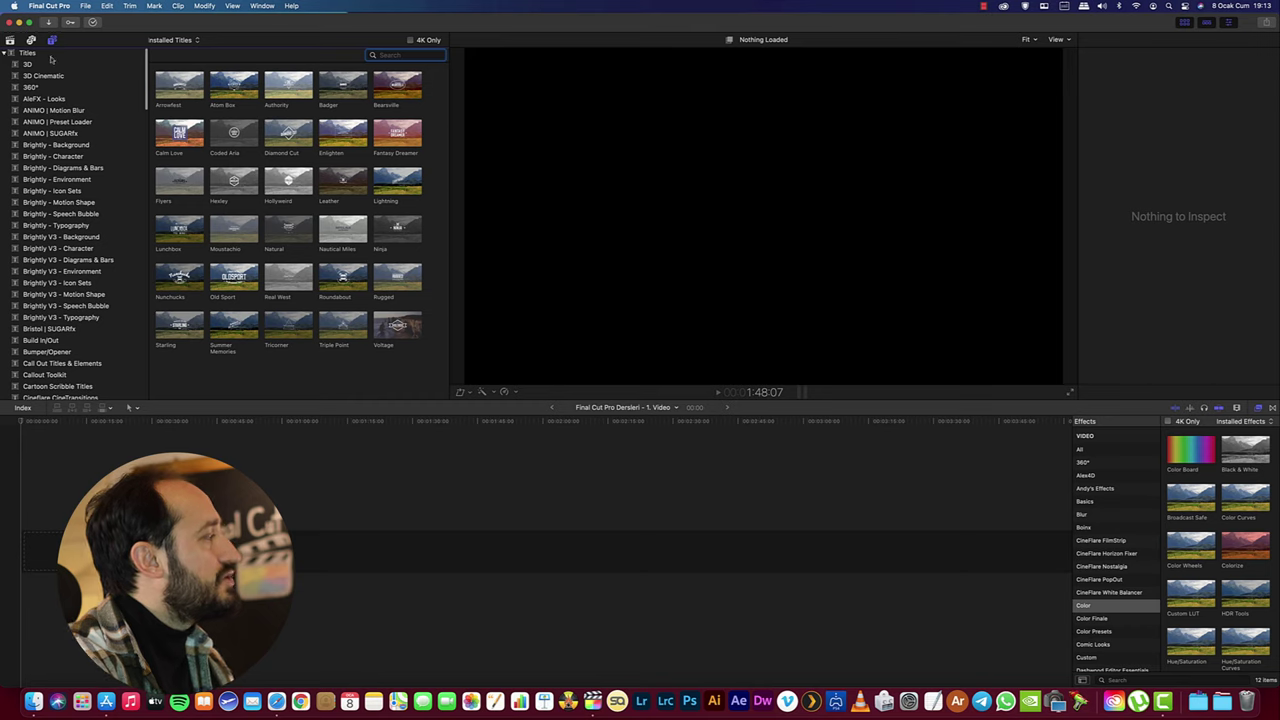
{"action": "double_click", "coordinate": [50, 55]}
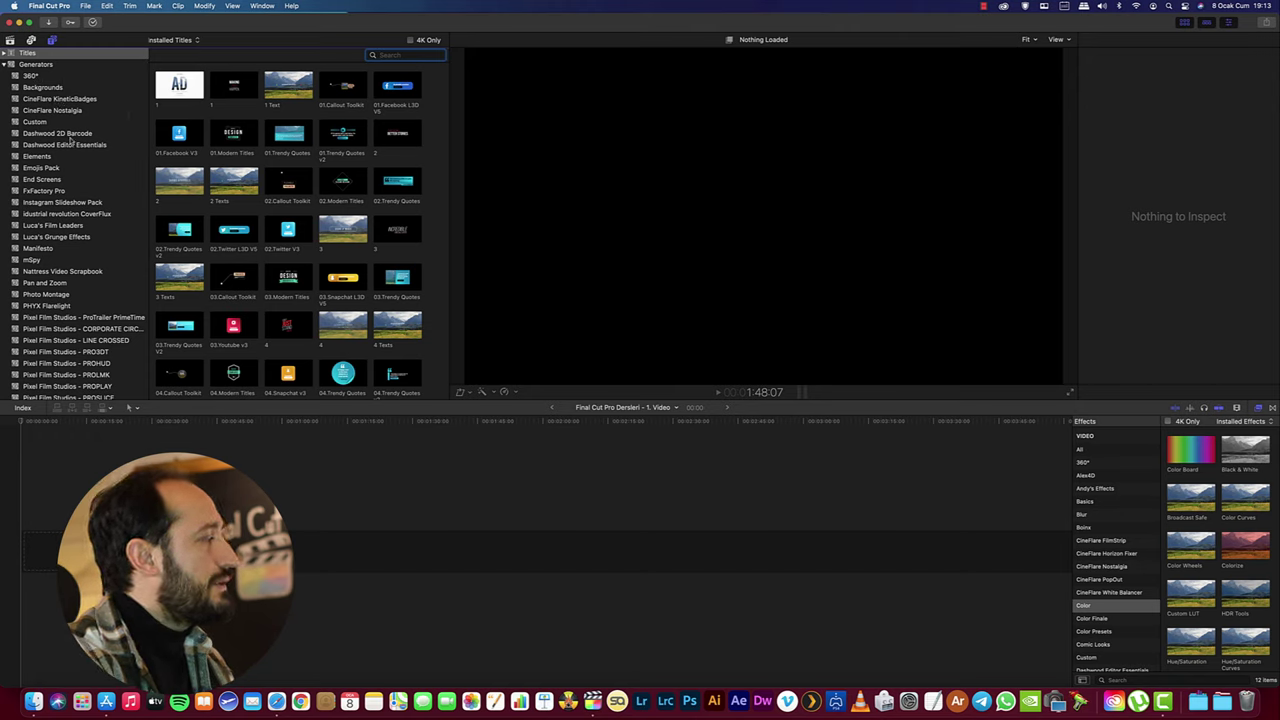
{"action": "scroll", "coordinate": [86, 331], "scroll_direction": "down", "scroll_amount": 3}
{"action": "scroll", "coordinate": [86, 331], "scroll_direction": "down", "scroll_amount": 5}
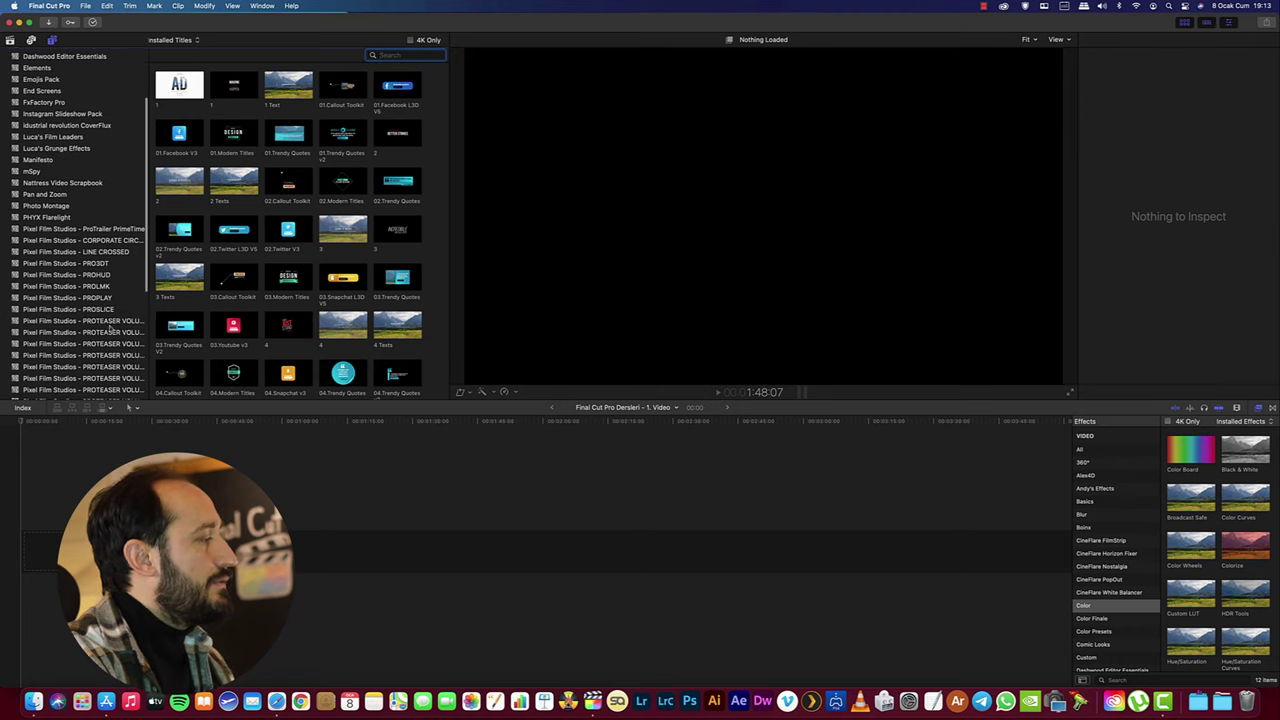
{"action": "scroll", "coordinate": [110, 330], "scroll_direction": "up", "scroll_amount": 8}
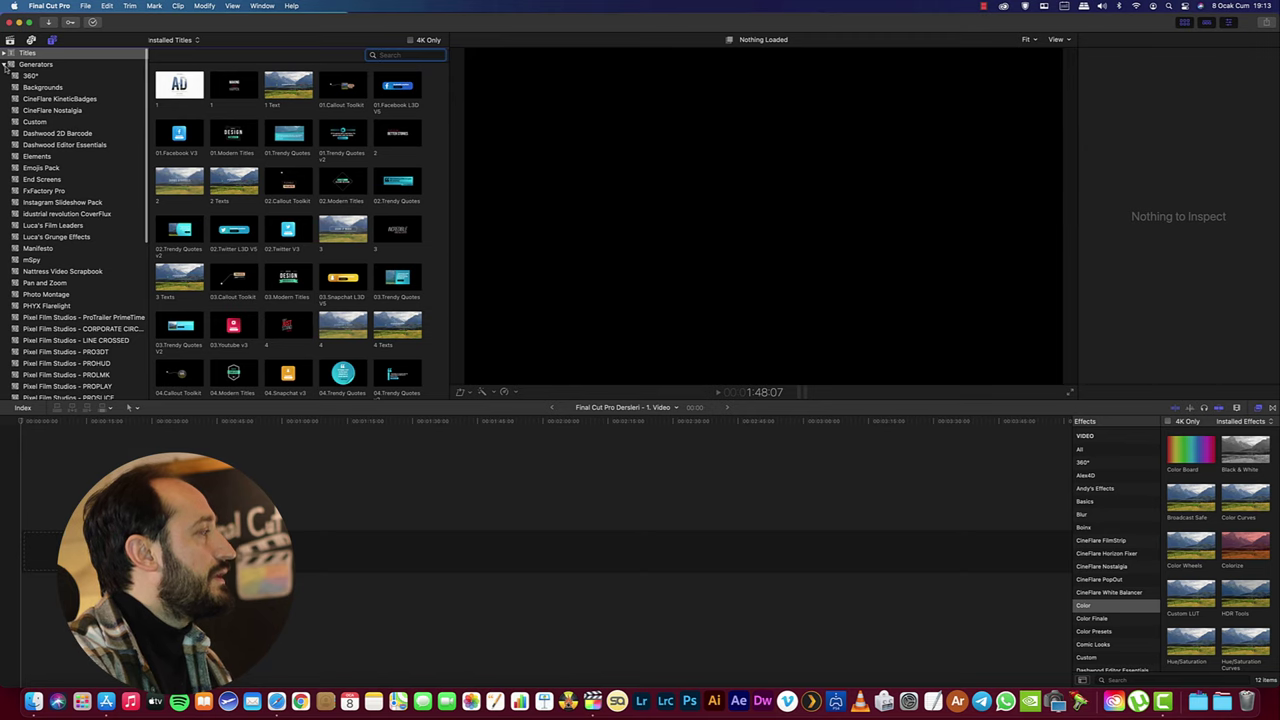
{"action": "left_click", "coordinate": [9, 40]}
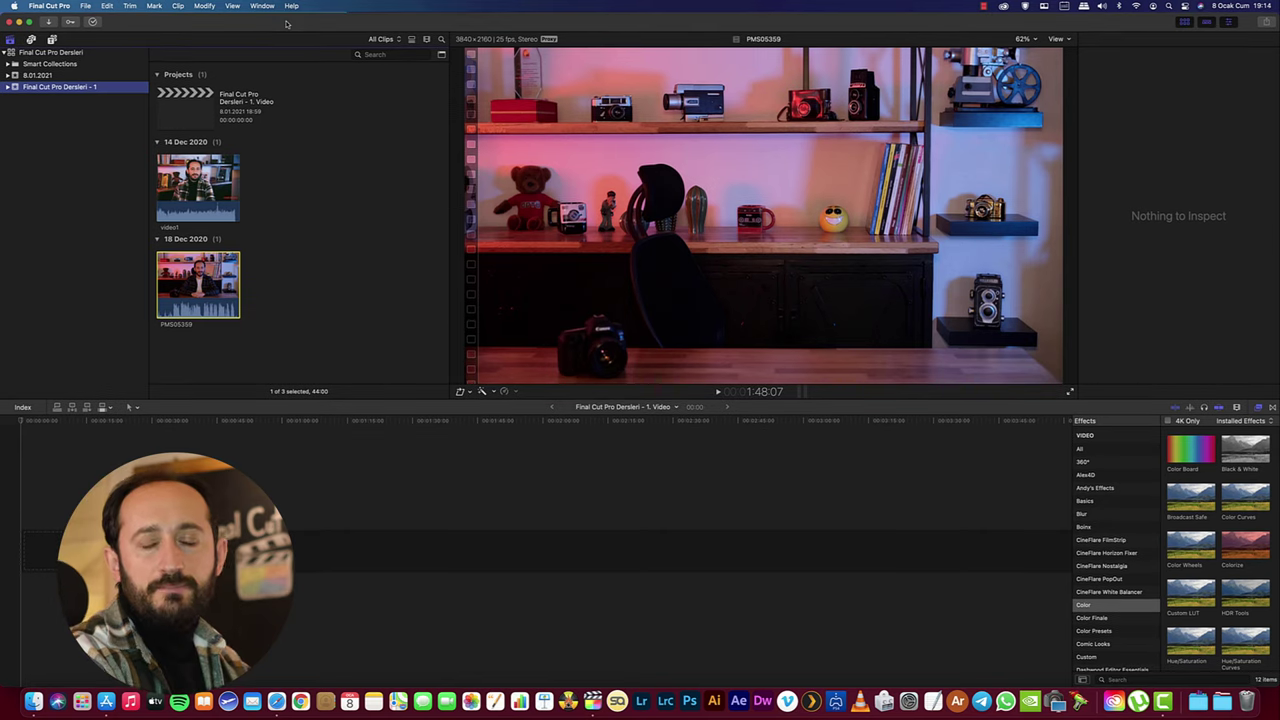
{"action": "left_click", "coordinate": [85, 6]}
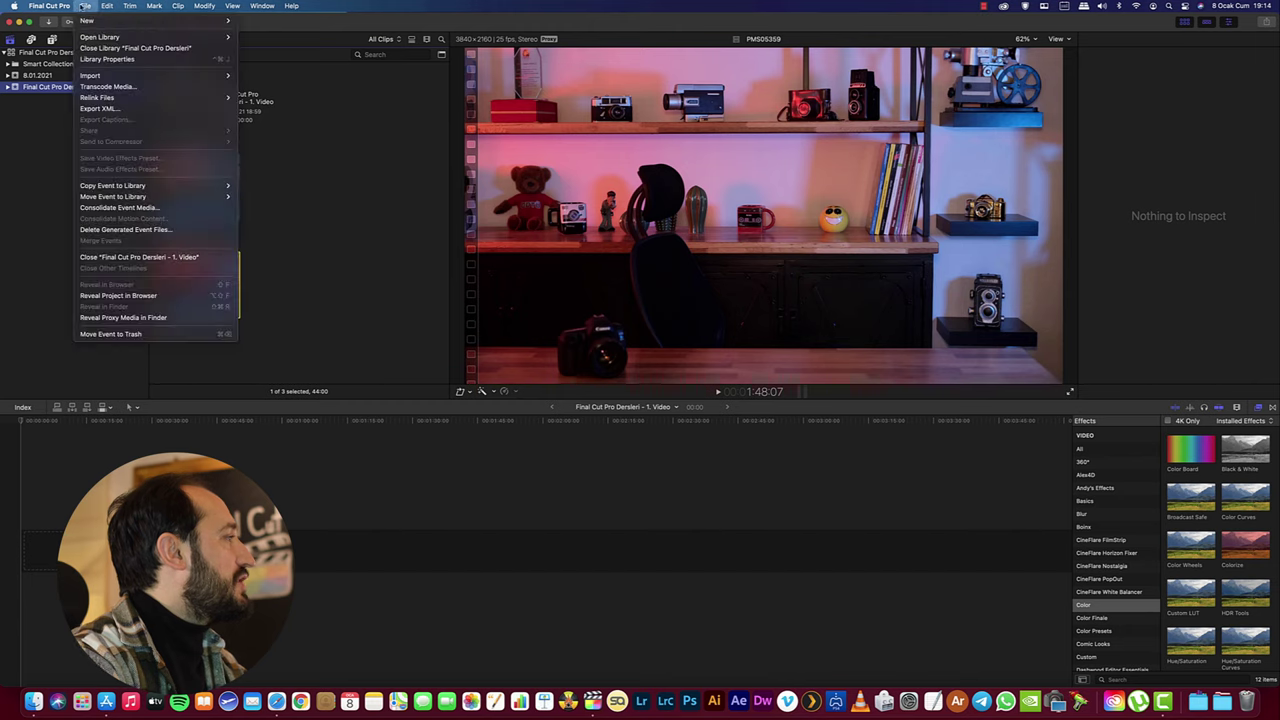
{"action": "mouse_move", "coordinate": [137, 77]}
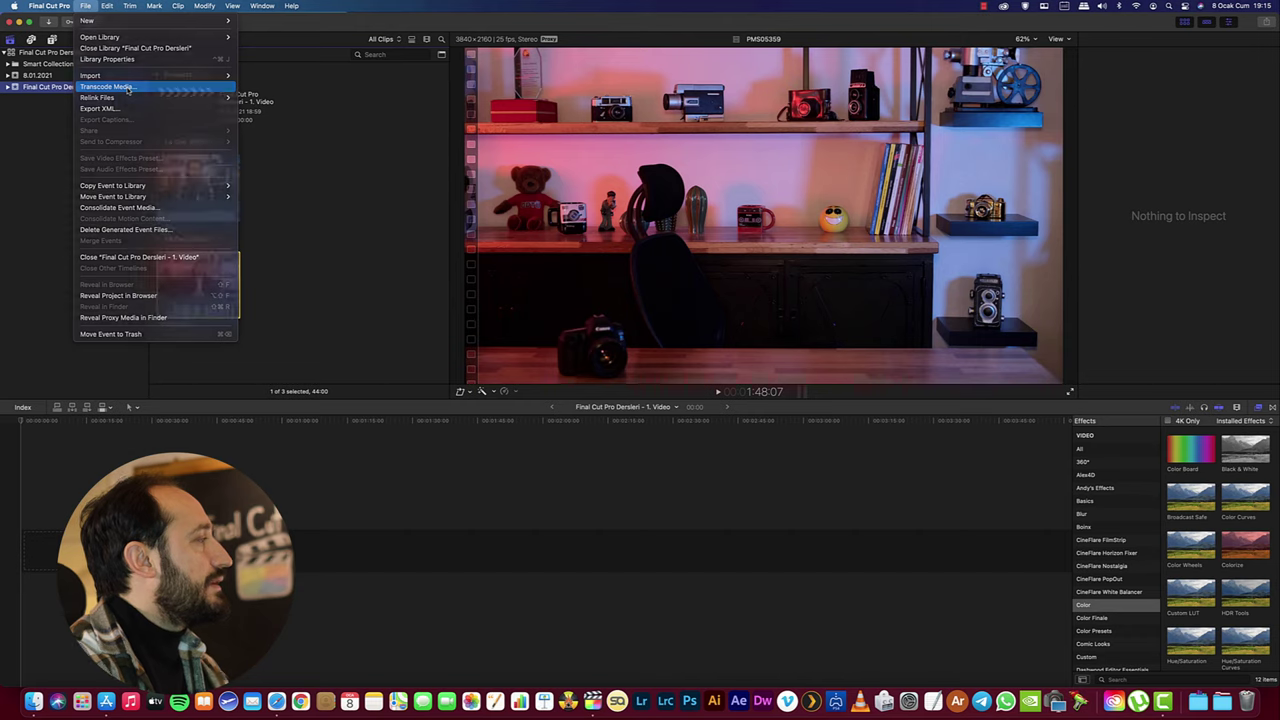
{"action": "left_click", "coordinate": [127, 88]}
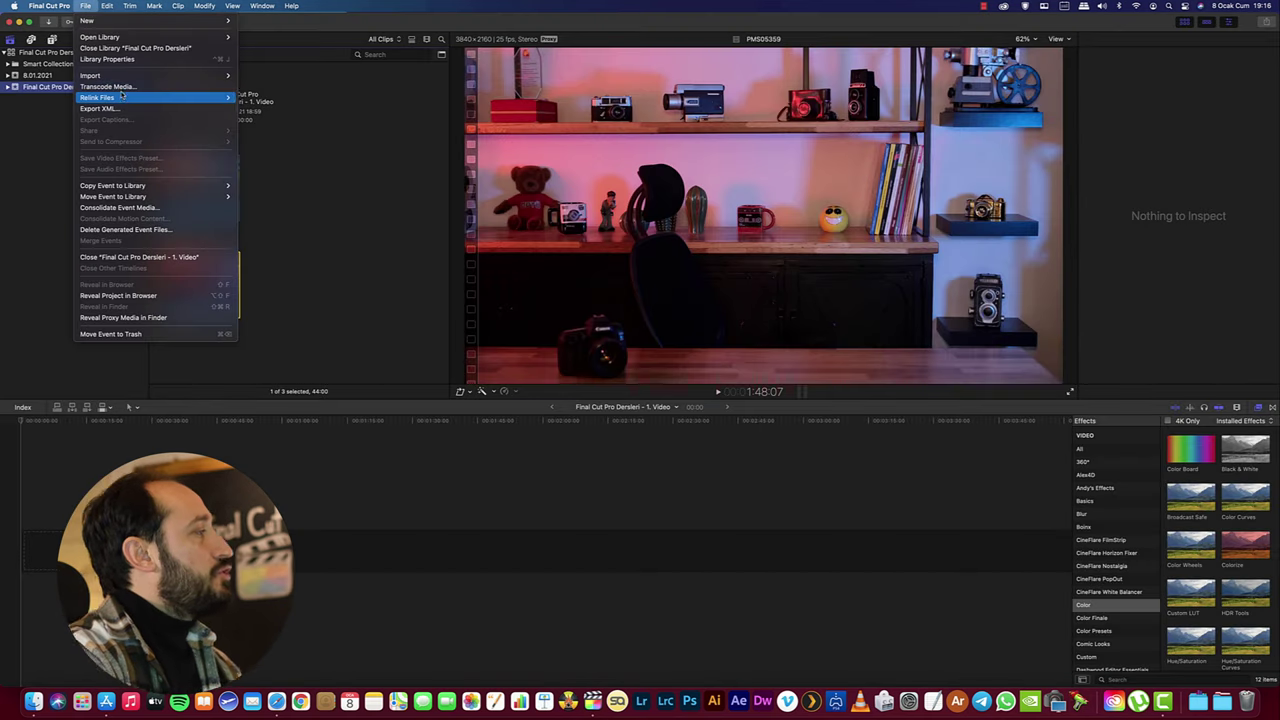
{"action": "mouse_move", "coordinate": [153, 98]}
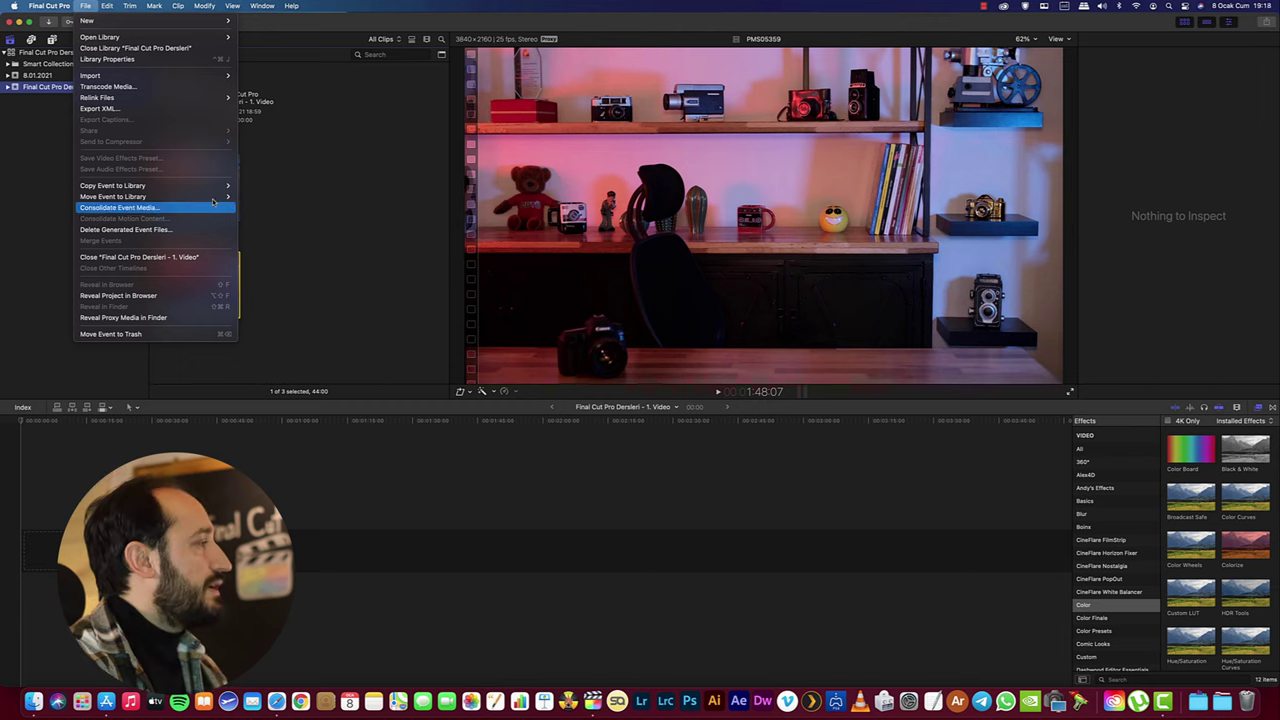
- Add PMS05359 and then video1 to the project timeline, and view the File > Share destinations
{"action": "key", "text": "Escape"}
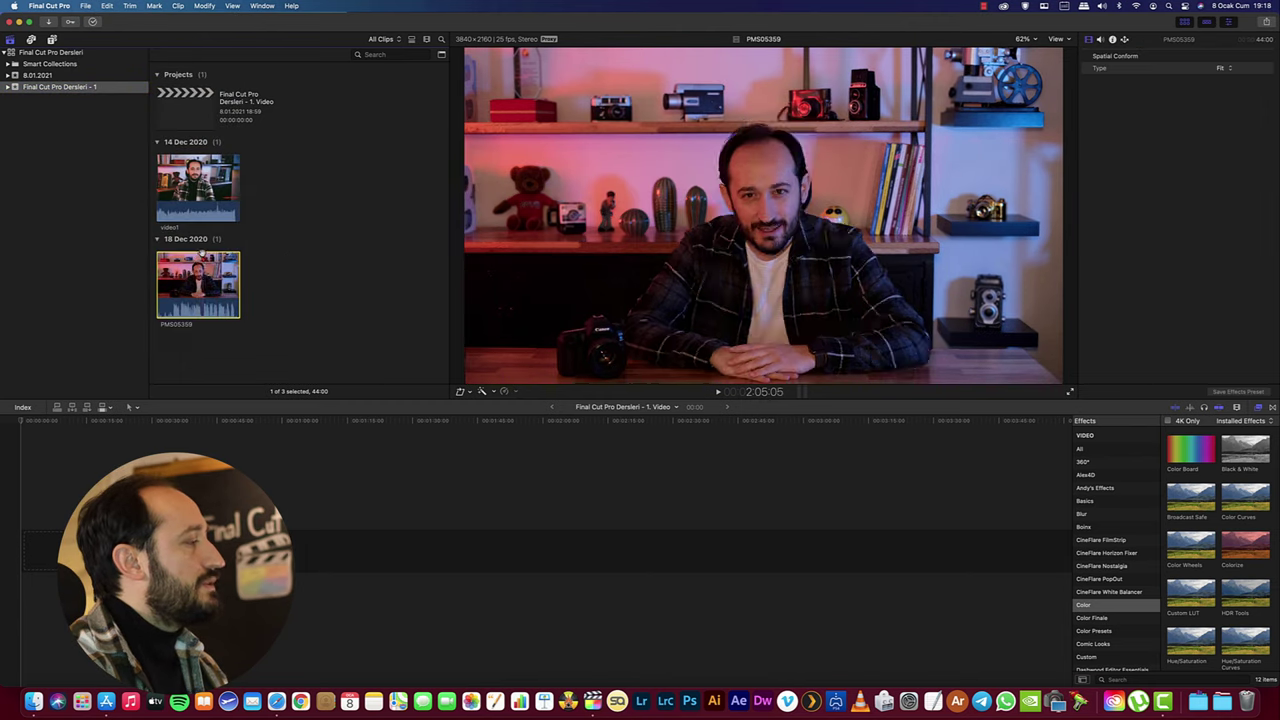
{"action": "left_click_drag", "start_coordinate": [213, 285], "coordinate": [305, 545]}
{"action": "left_click_drag", "start_coordinate": [200, 190], "coordinate": [300, 566]}
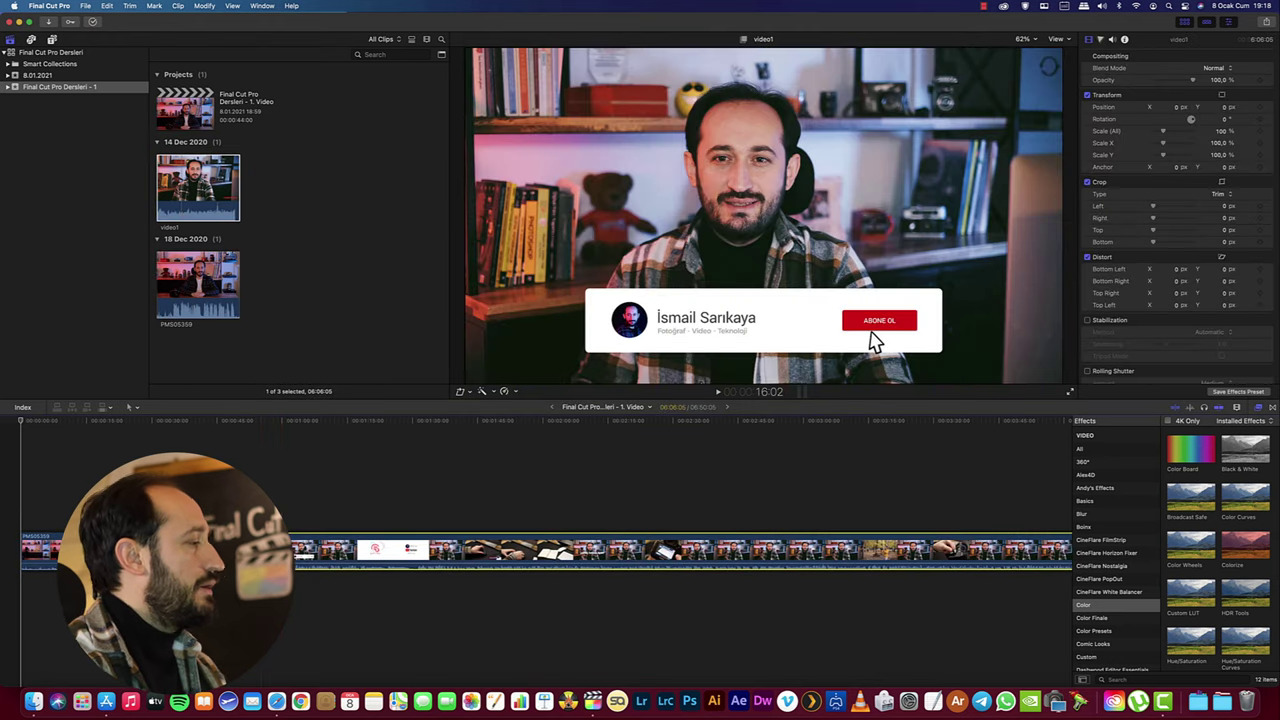
{"action": "left_click", "coordinate": [87, 6]}
{"action": "mouse_move", "coordinate": [152, 131]}
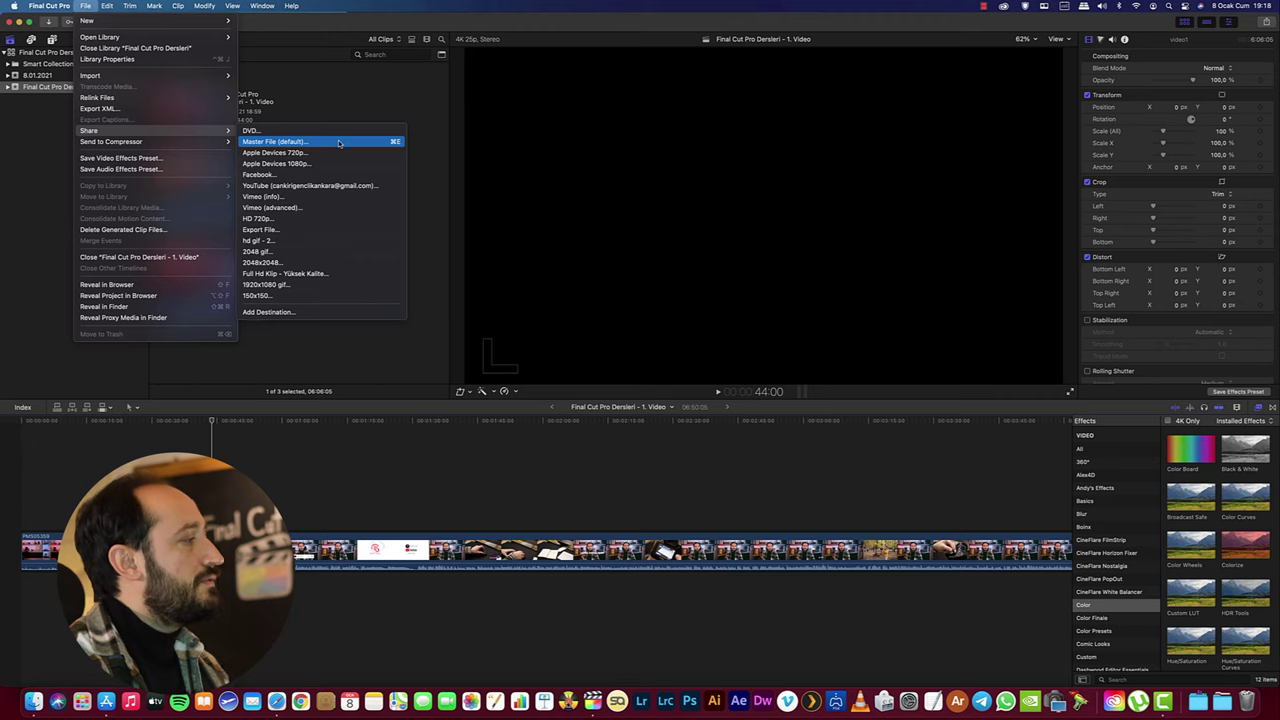
- Look over the File menu's Send to Compressor and effects preset items without running any
{"action": "mouse_move", "coordinate": [203, 144]}
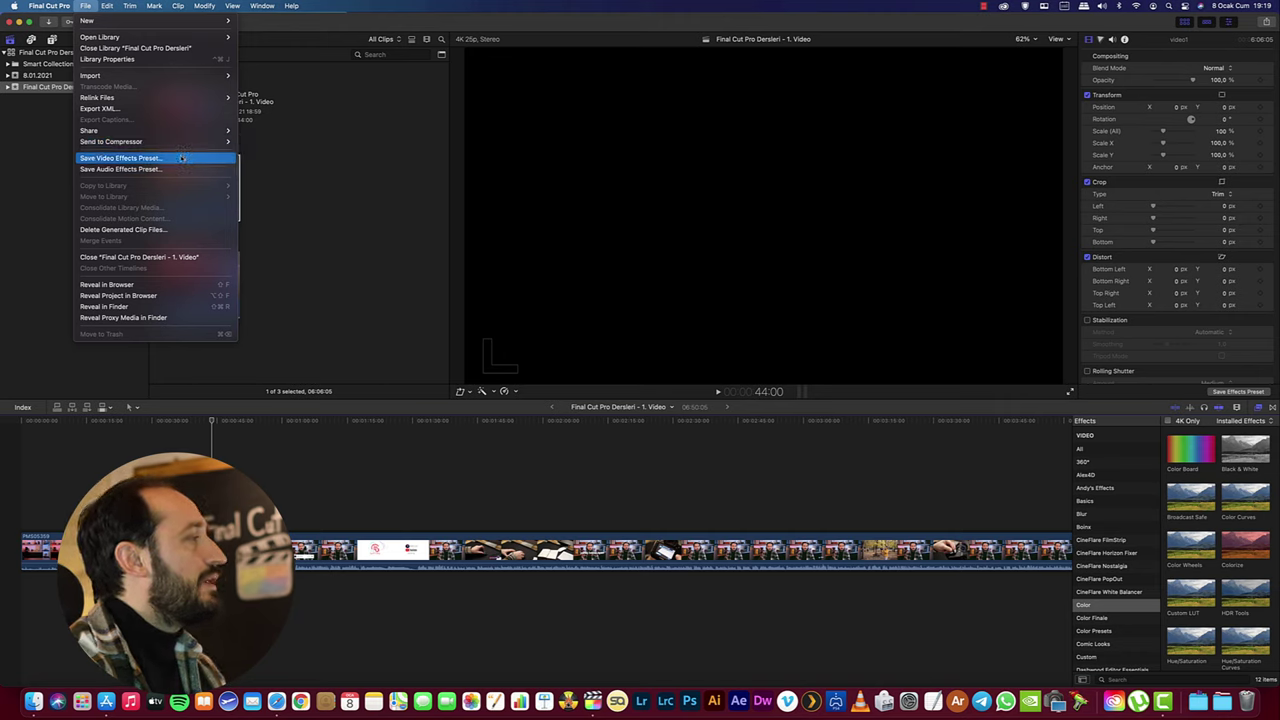
{"action": "left_click", "coordinate": [308, 428]}
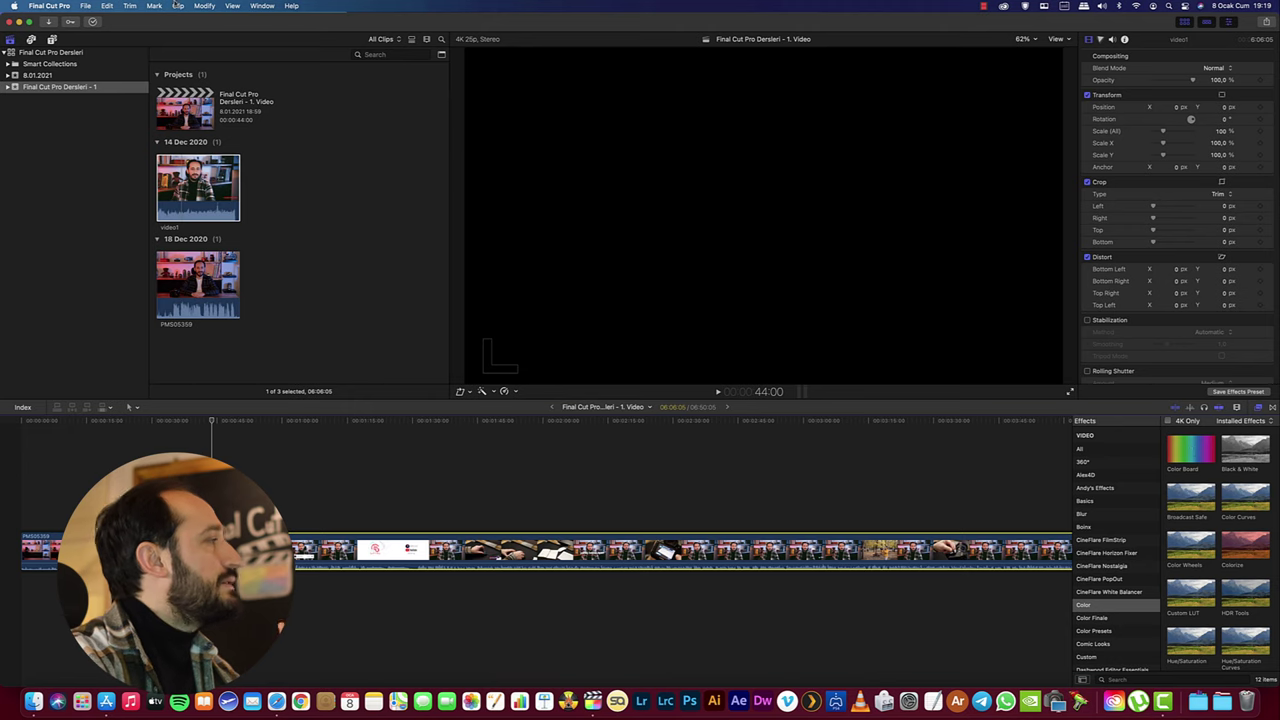
{"action": "left_click", "coordinate": [85, 5]}
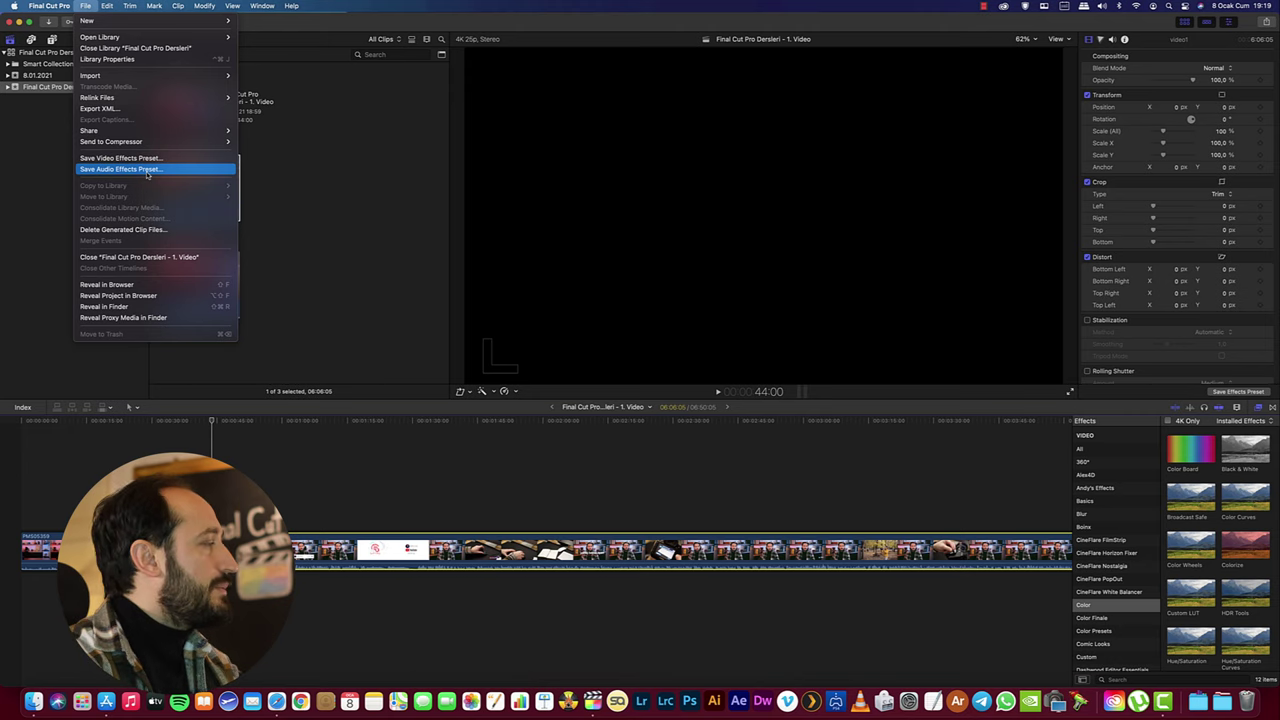
{"action": "key", "text": "Escape"}
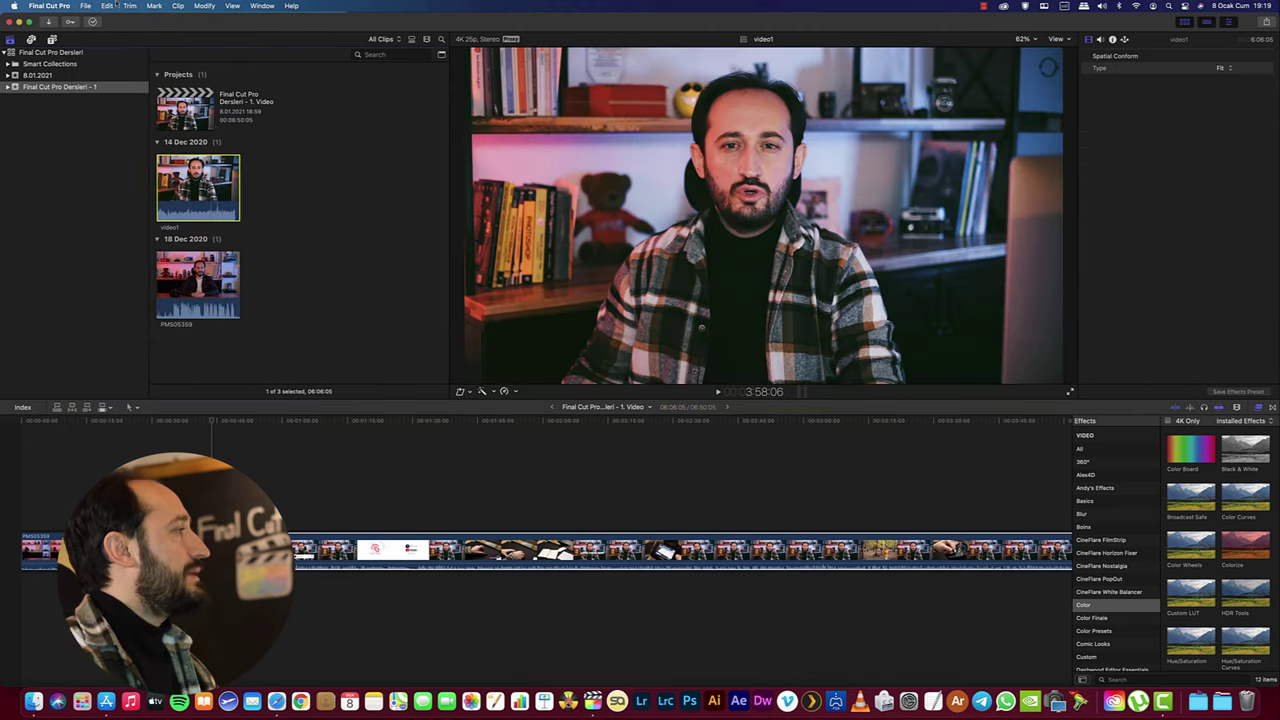
- Inspect the File menu's Copy Clip to Library and Move Clip to Library options
{"action": "left_click", "coordinate": [86, 6]}
{"action": "mouse_move", "coordinate": [187, 187]}
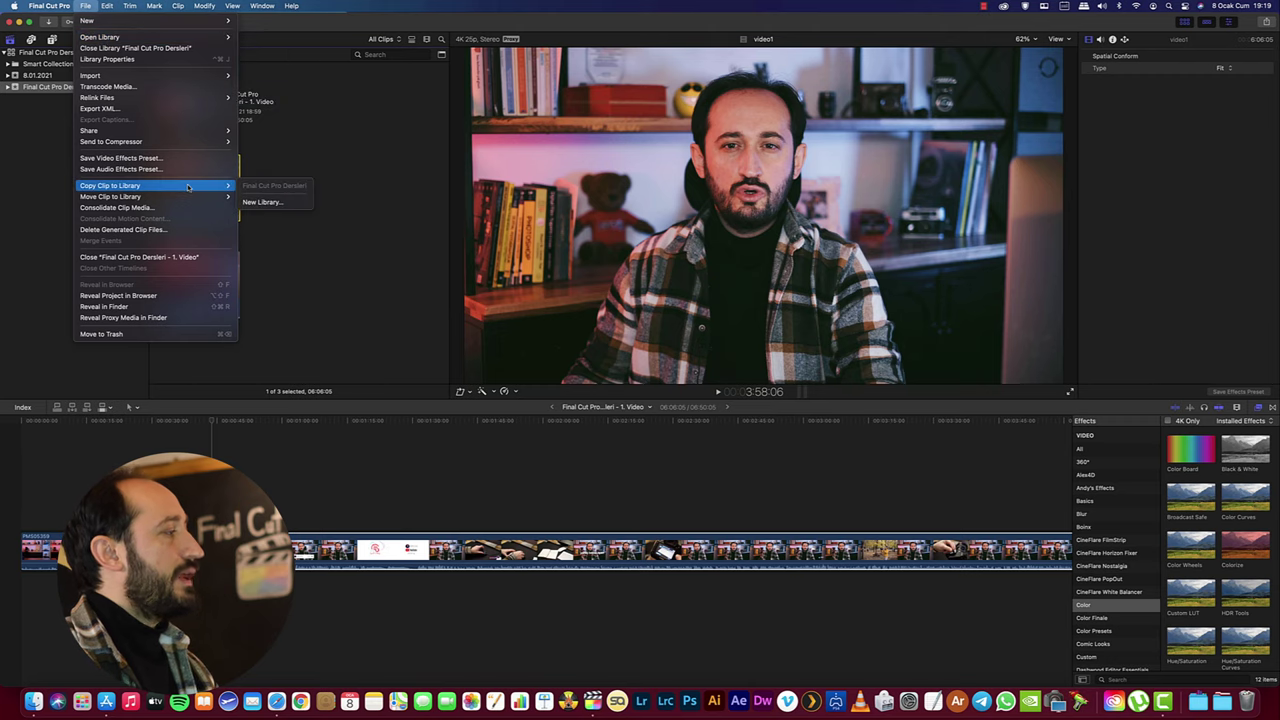
{"action": "key", "text": "Escape"}
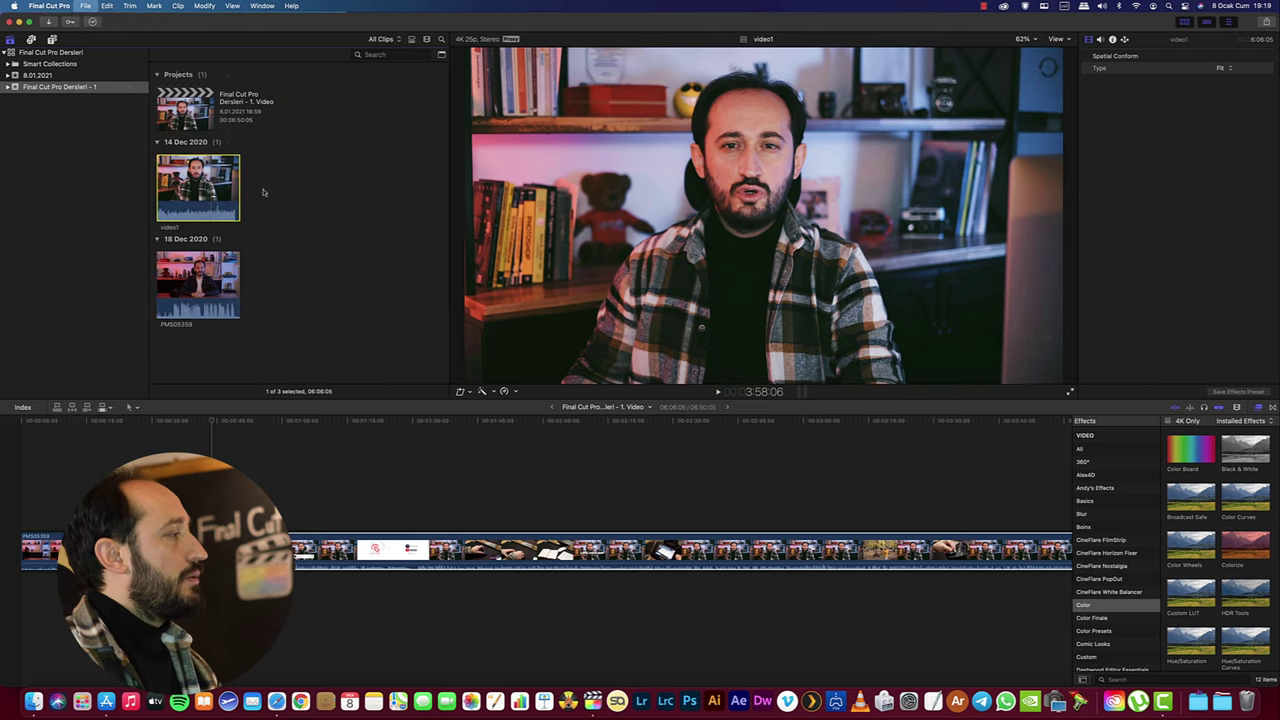
{"action": "left_click", "coordinate": [86, 6]}
{"action": "mouse_move", "coordinate": [137, 187]}
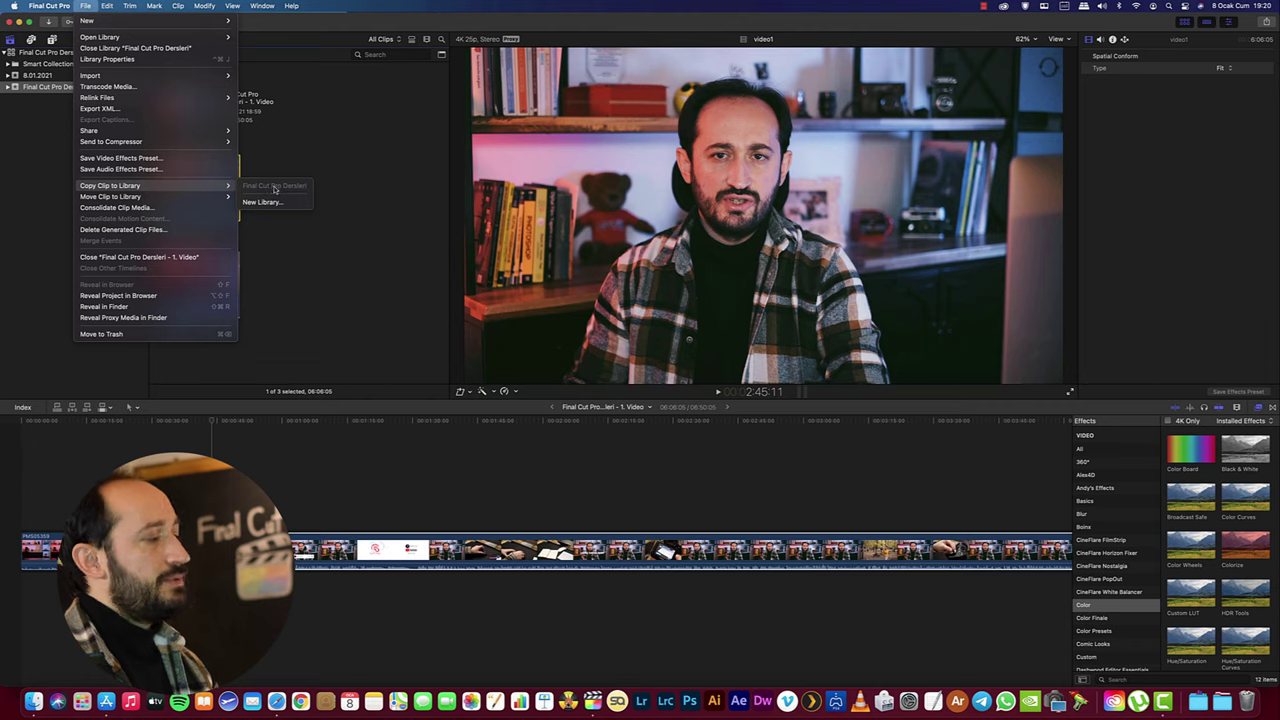
{"action": "mouse_move", "coordinate": [200, 196]}
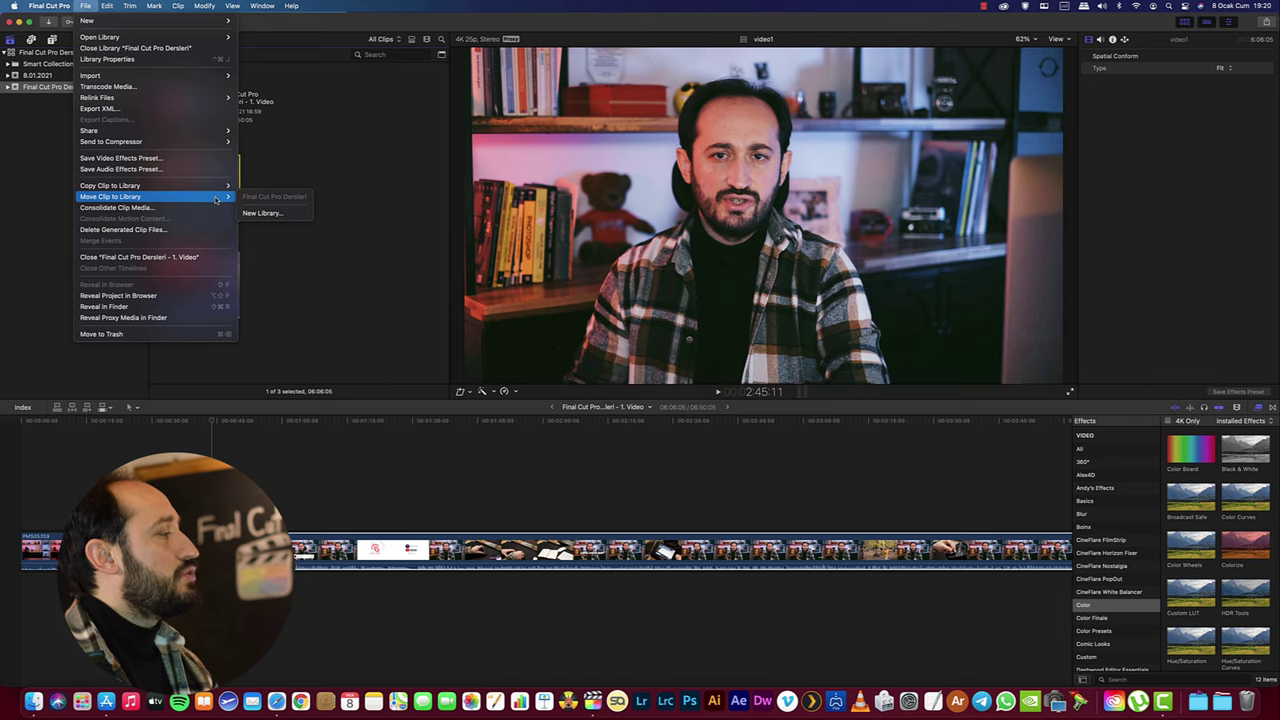
{"action": "left_click", "coordinate": [148, 208]}
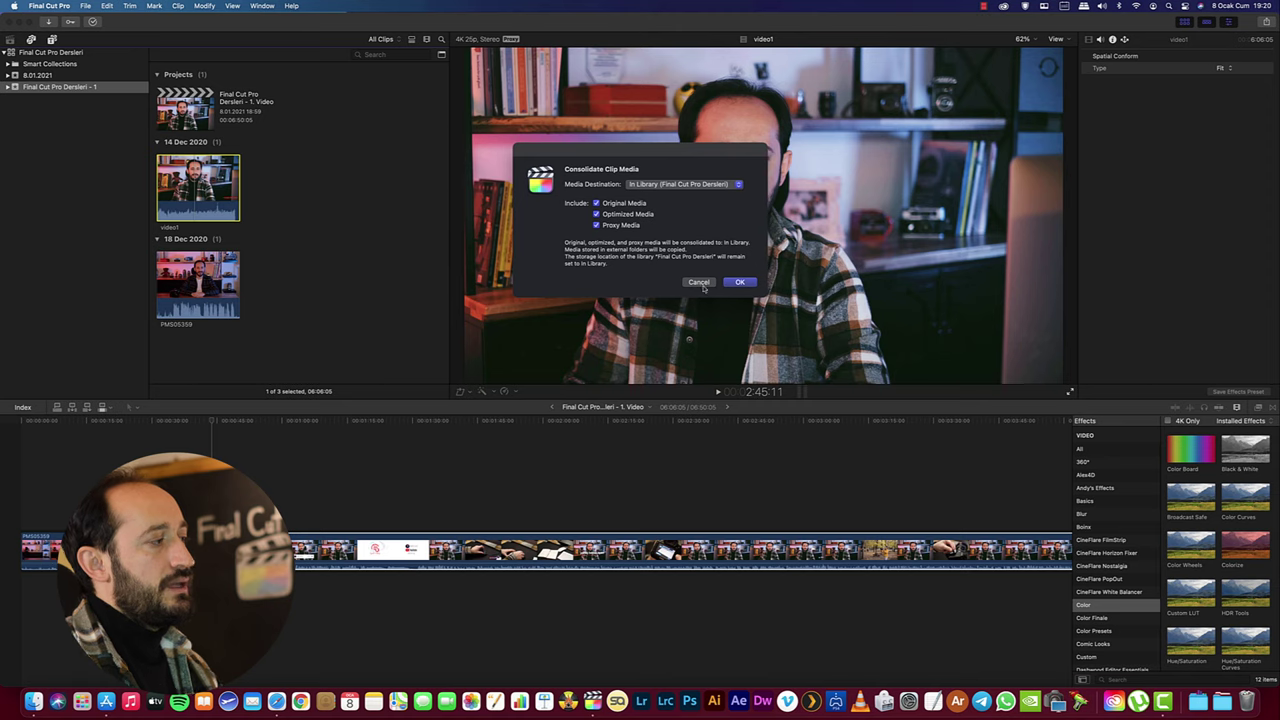
{"action": "left_click", "coordinate": [700, 282]}
{"action": "left_click", "coordinate": [85, 6]}
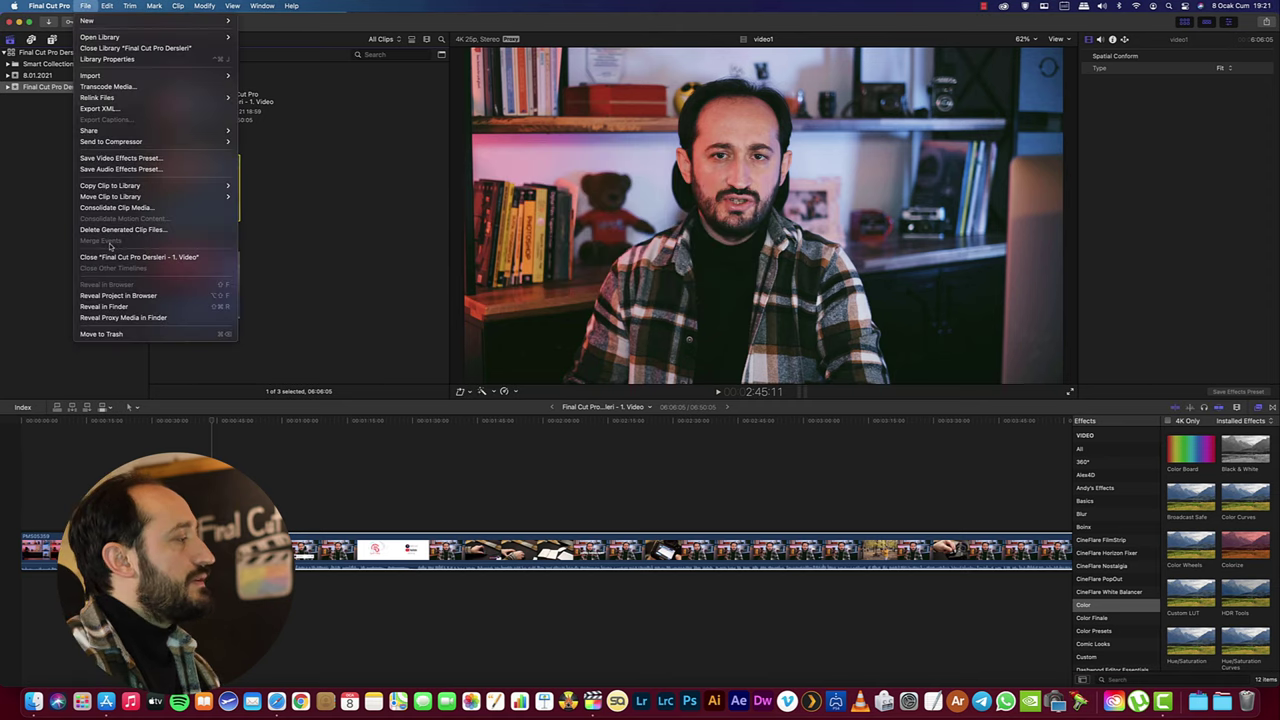
{"action": "key", "text": "Escape"}
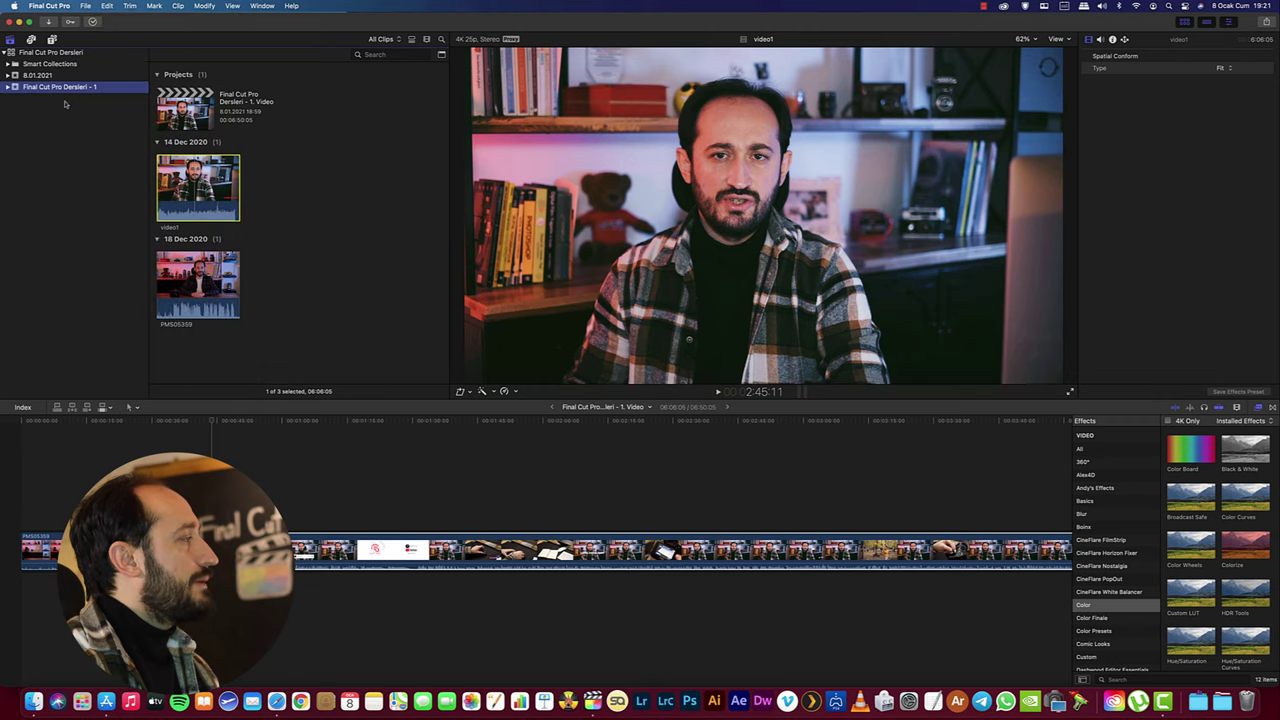
- Select the 8.01.2021 event and the row below it, then reveal the project in the browser
{"action": "left_click", "coordinate": [37, 76]}
{"action": "key", "text": "shift+Down"}
{"action": "left_click", "coordinate": [85, 6]}
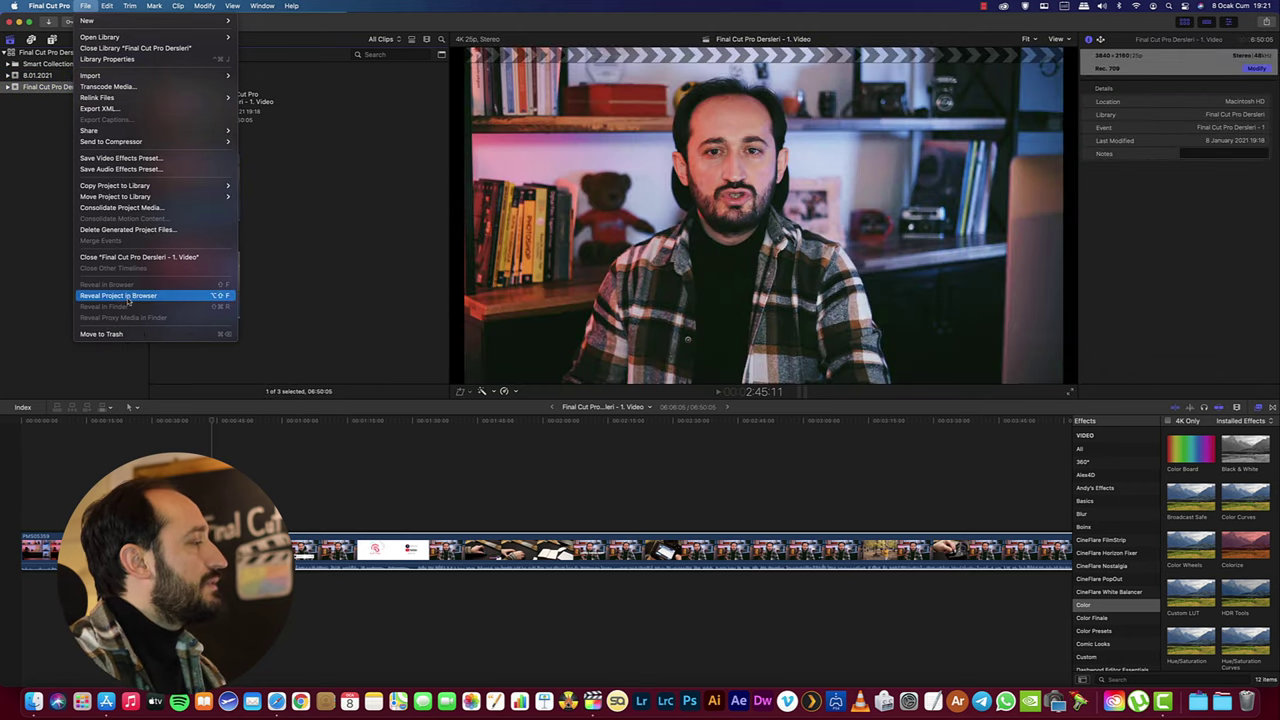
{"action": "left_click", "coordinate": [127, 296]}
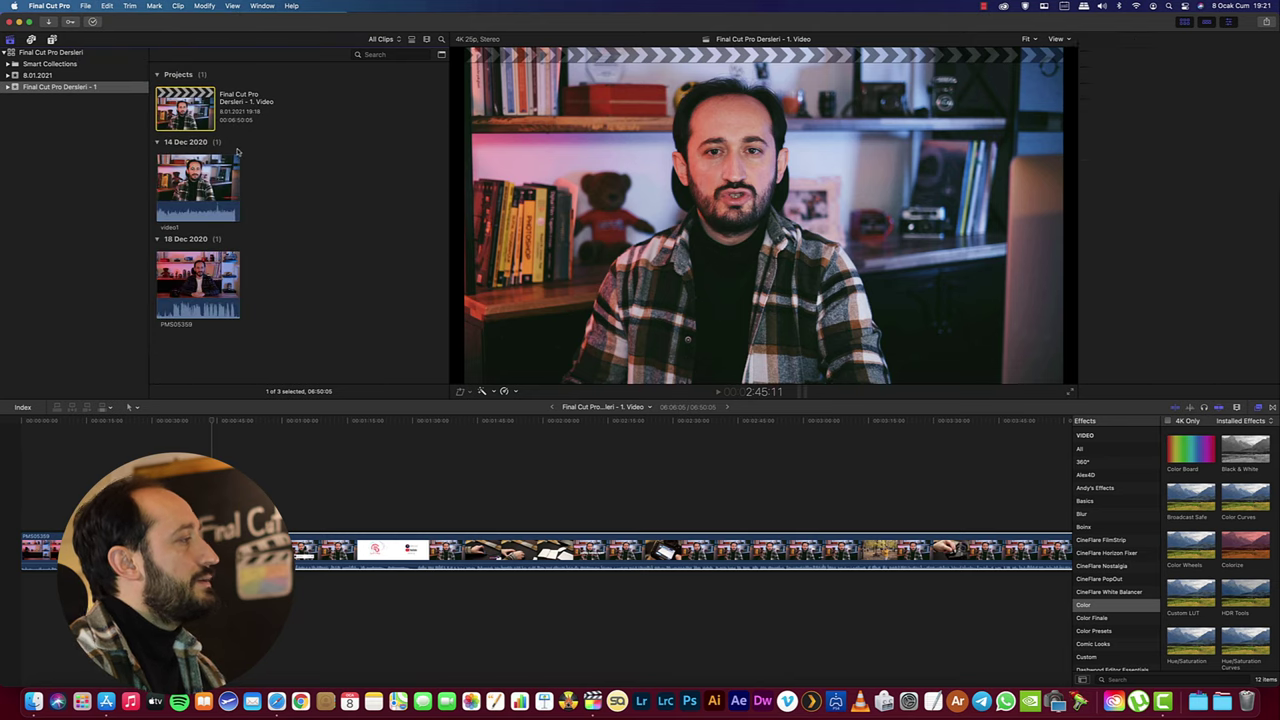
- Select the video1 and PMS05359 clips and reveal the project in the browser again
{"action": "left_click", "coordinate": [222, 175]}
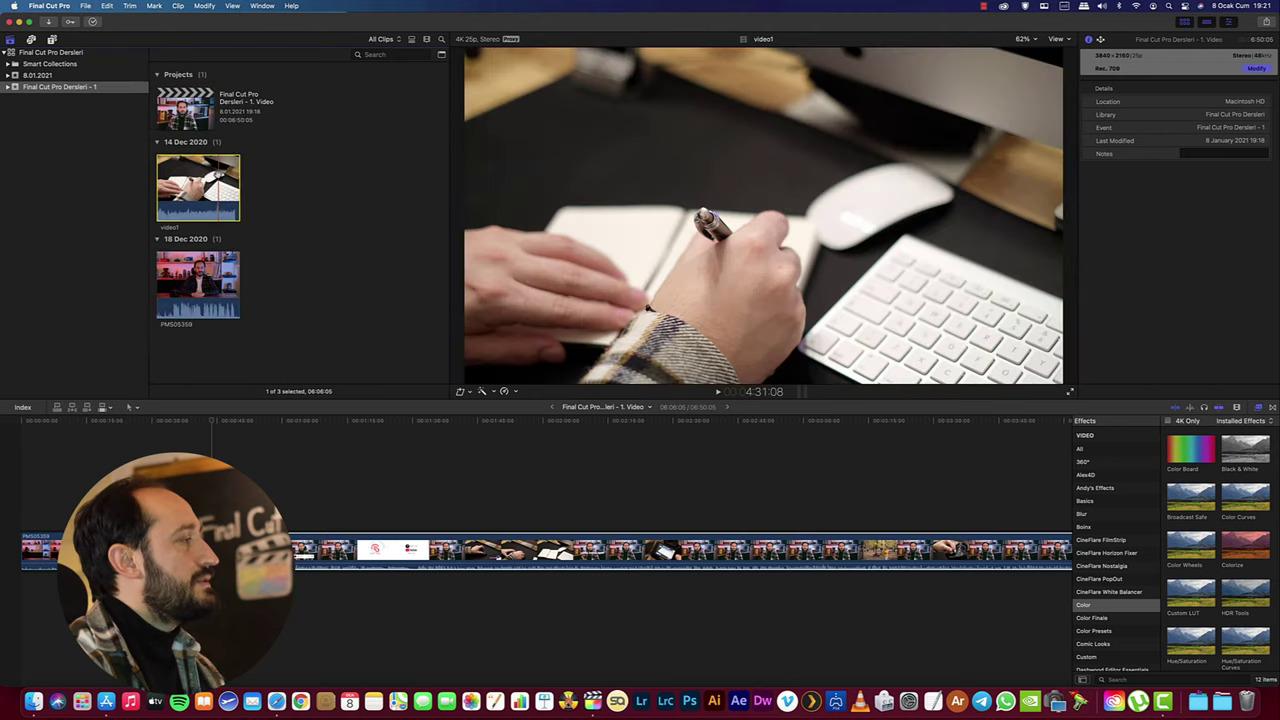
{"action": "left_click", "coordinate": [160, 300]}
{"action": "left_click", "coordinate": [88, 7]}
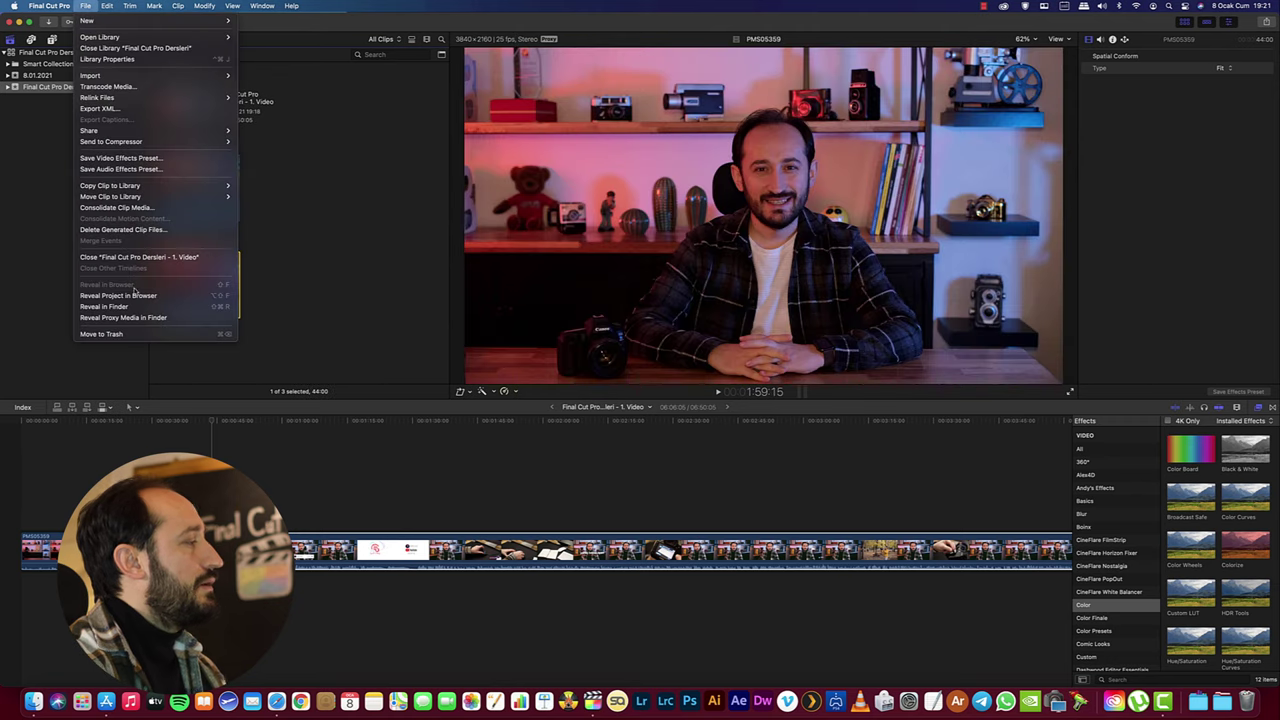
{"action": "left_click", "coordinate": [127, 296]}
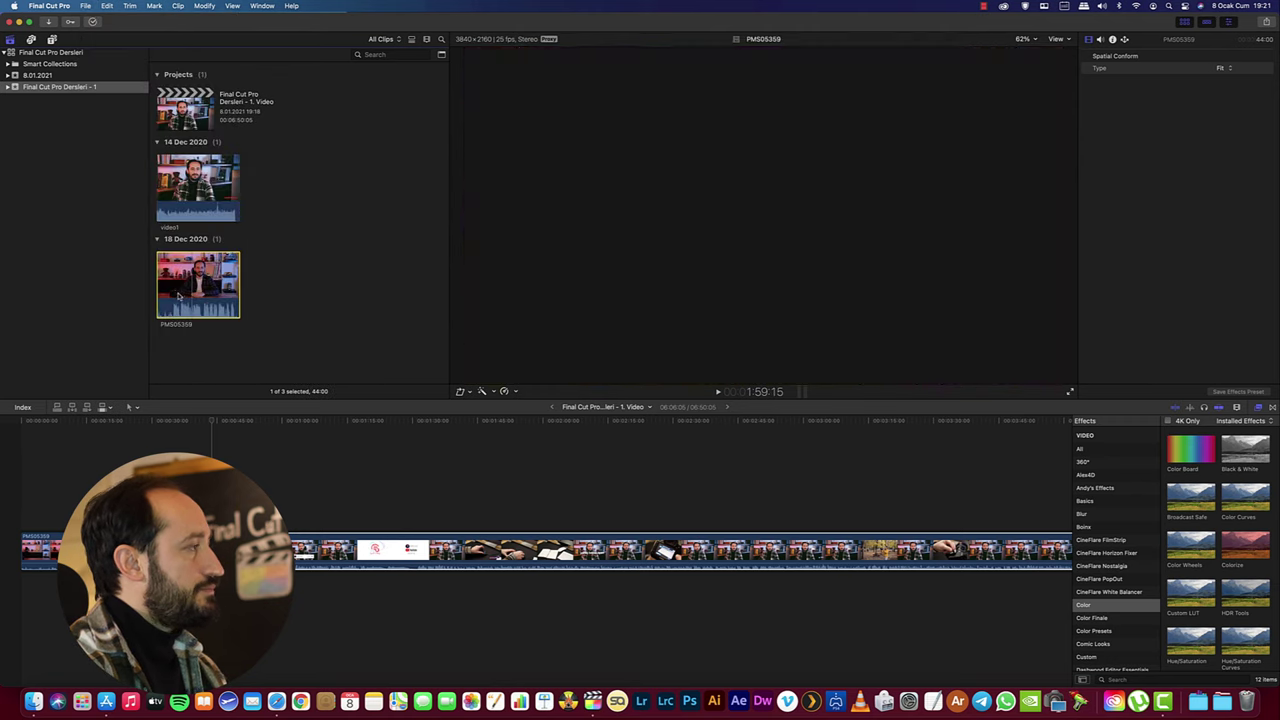
- Select the video1 clip and list its File menu commands
{"action": "left_click", "coordinate": [86, 6]}
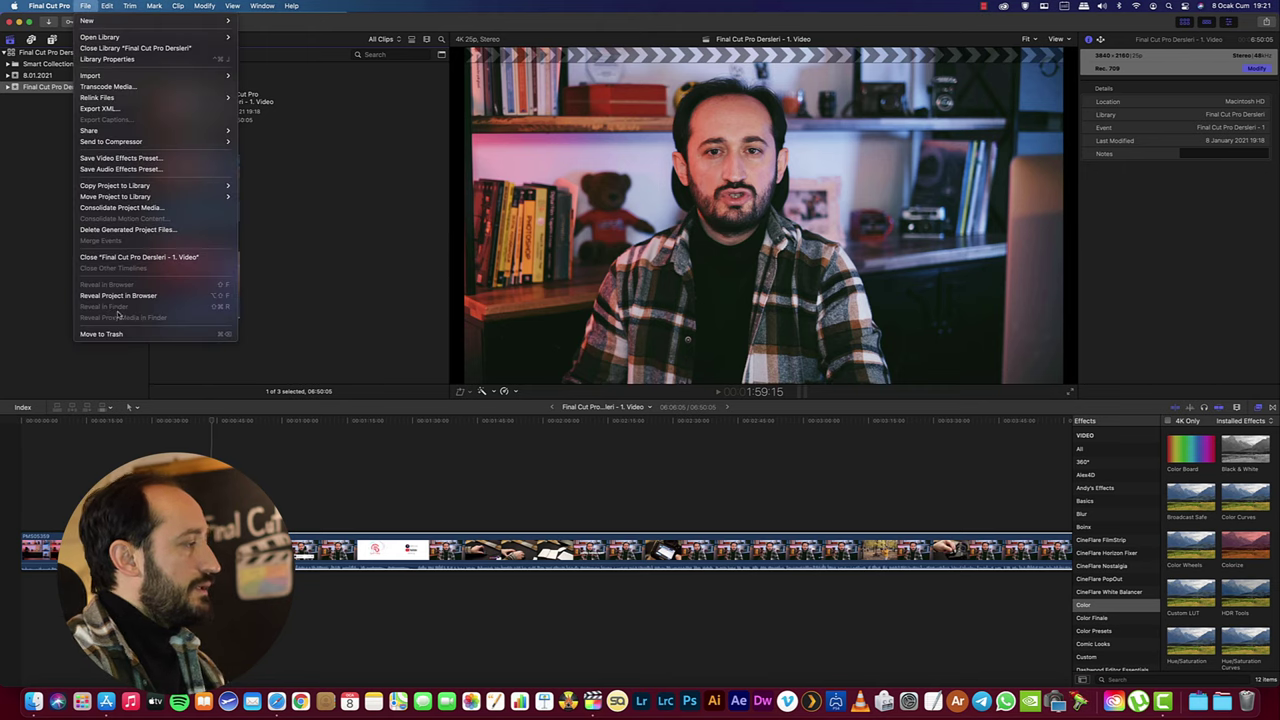
{"action": "left_click", "coordinate": [307, 240]}
{"action": "left_click", "coordinate": [197, 187]}
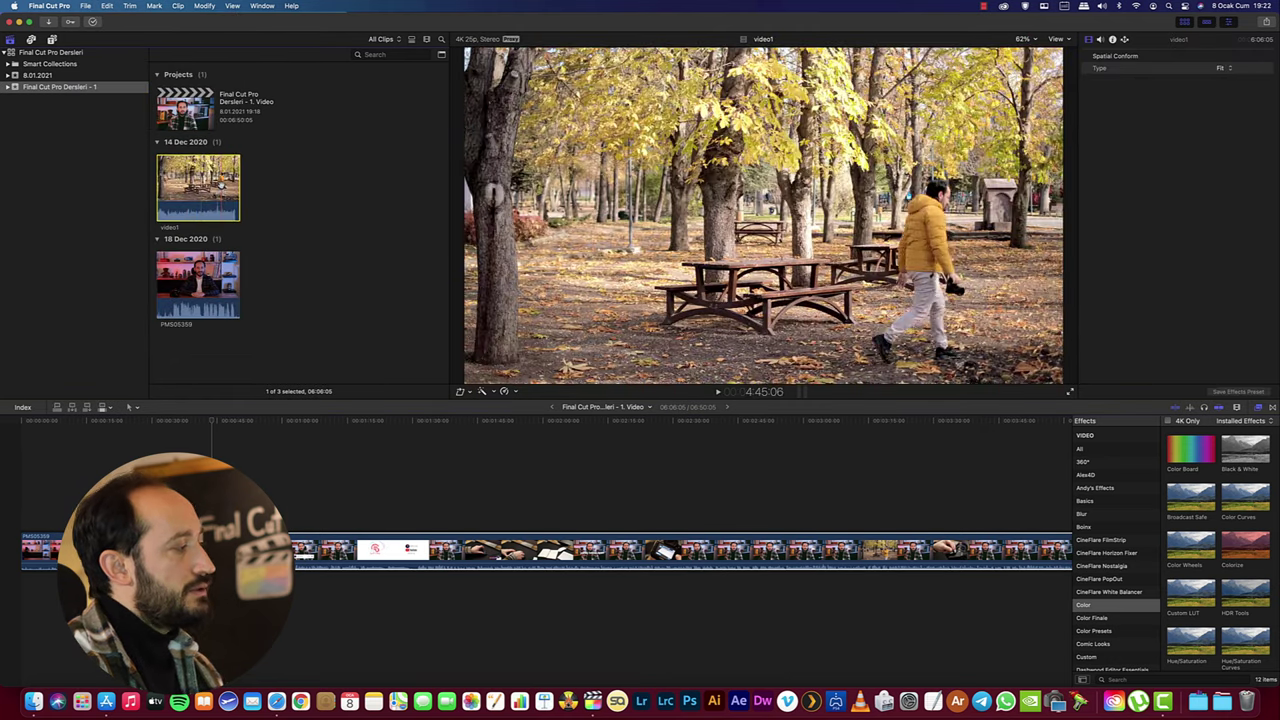
{"action": "left_click", "coordinate": [86, 6]}
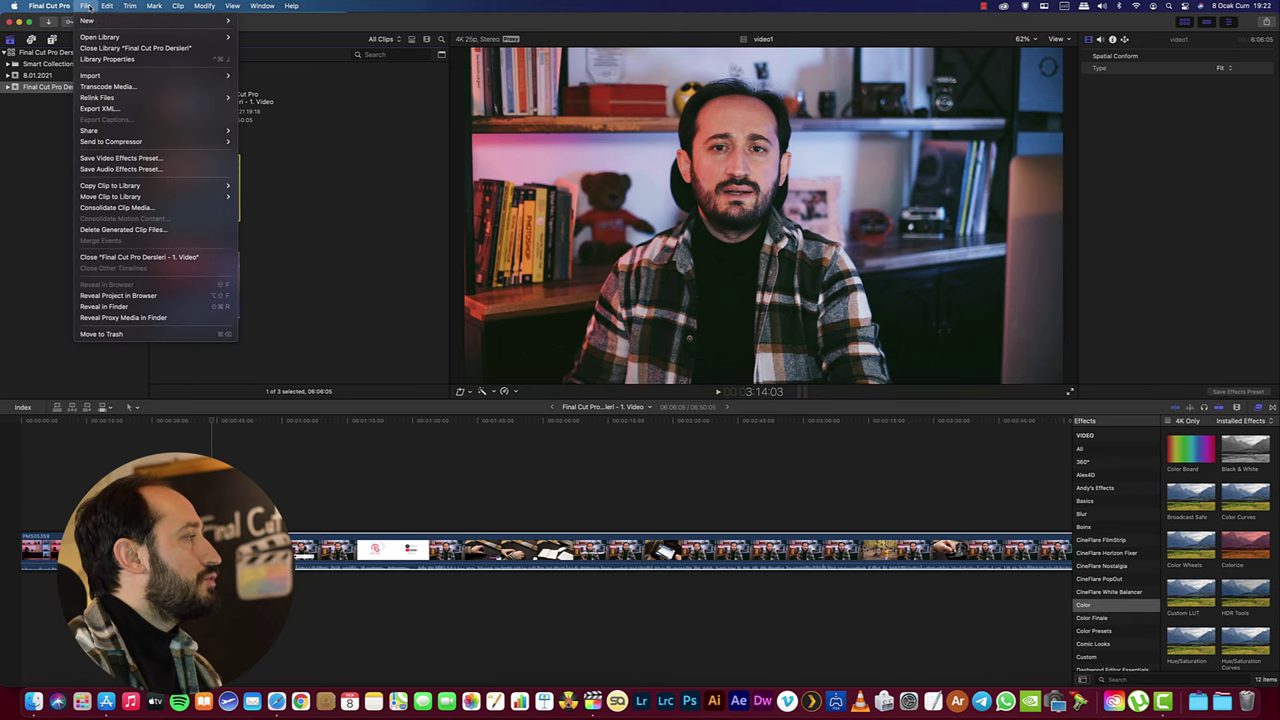
- Reveal video1's source file video1.mp4 in Finder, then close the Finder windows
{"action": "left_click", "coordinate": [131, 307]}
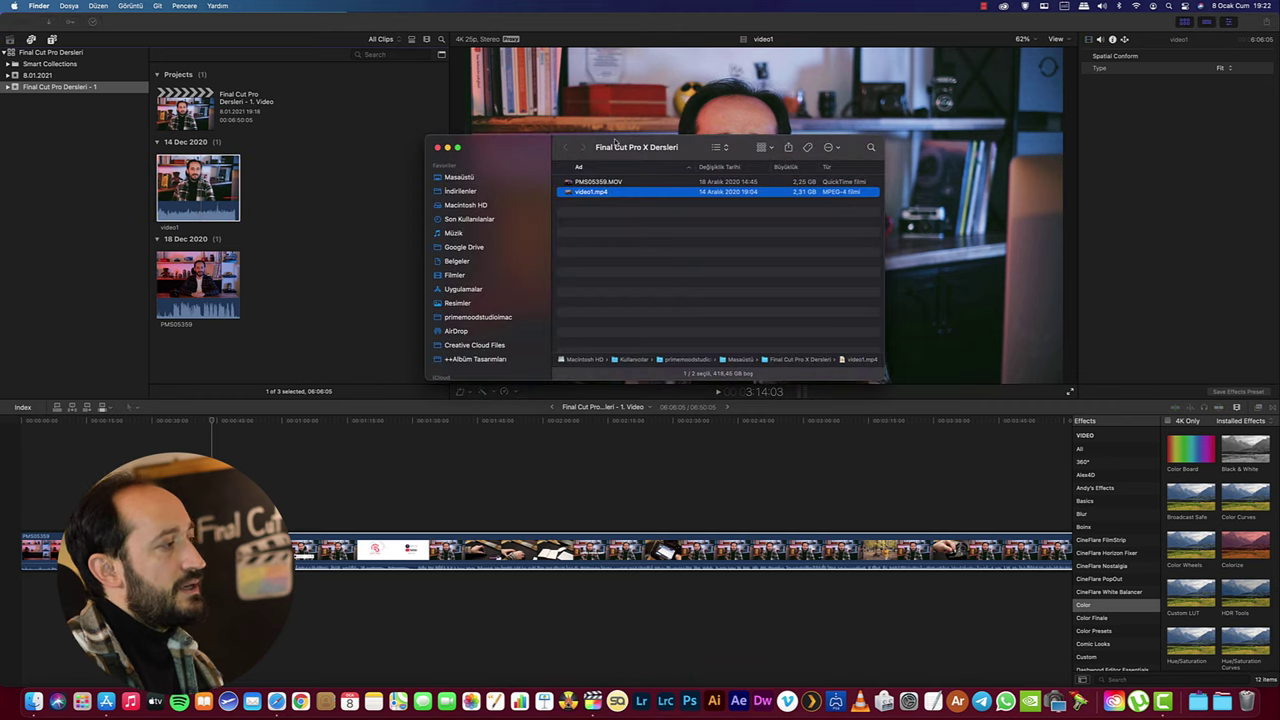
{"action": "left_click_drag", "start_coordinate": [615, 141], "coordinate": [577, 153]}
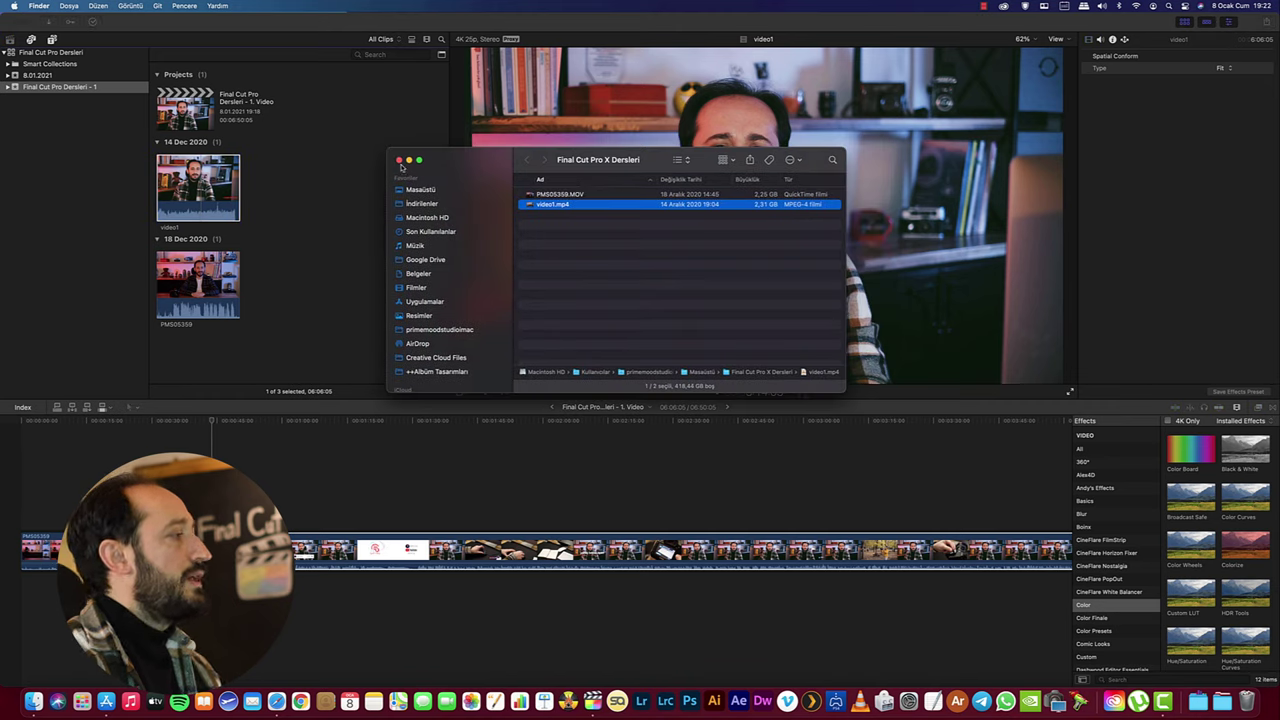
{"action": "left_click", "coordinate": [399, 161]}
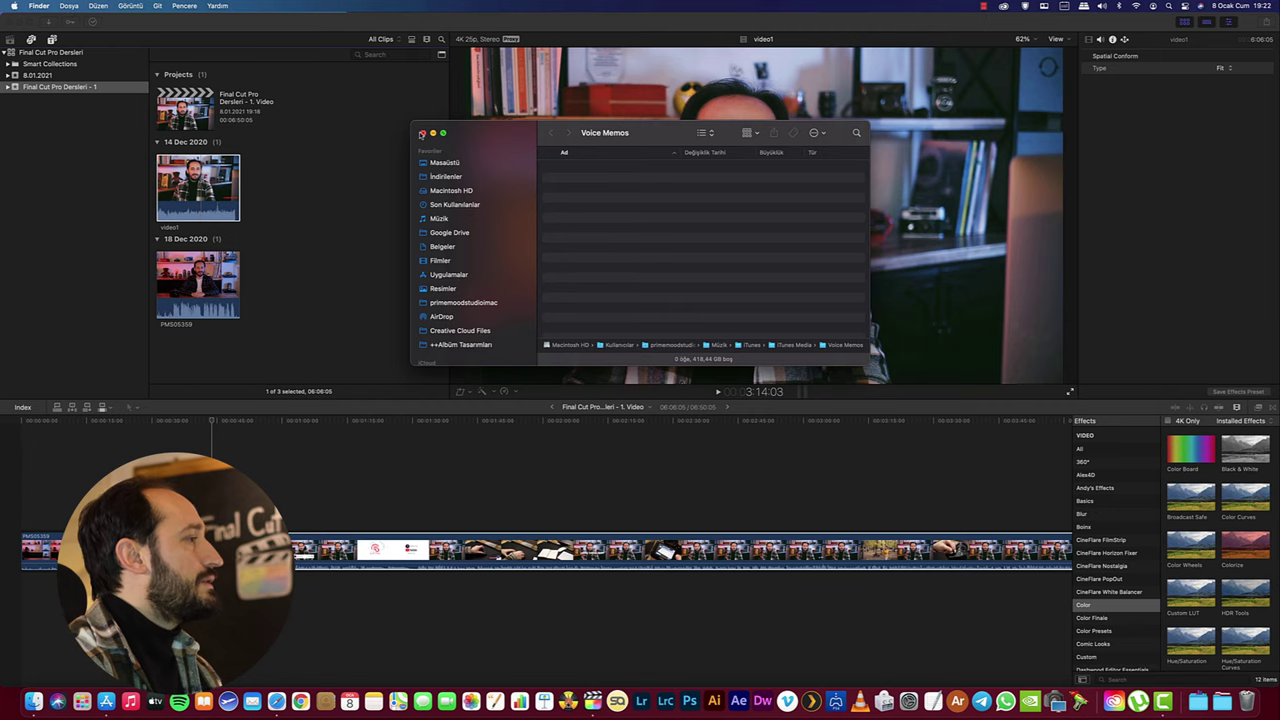
{"action": "left_click", "coordinate": [421, 133]}
- Reveal the proxy media in Finder and select both PMS05359.mov and video1.mov
{"action": "left_click", "coordinate": [86, 5]}
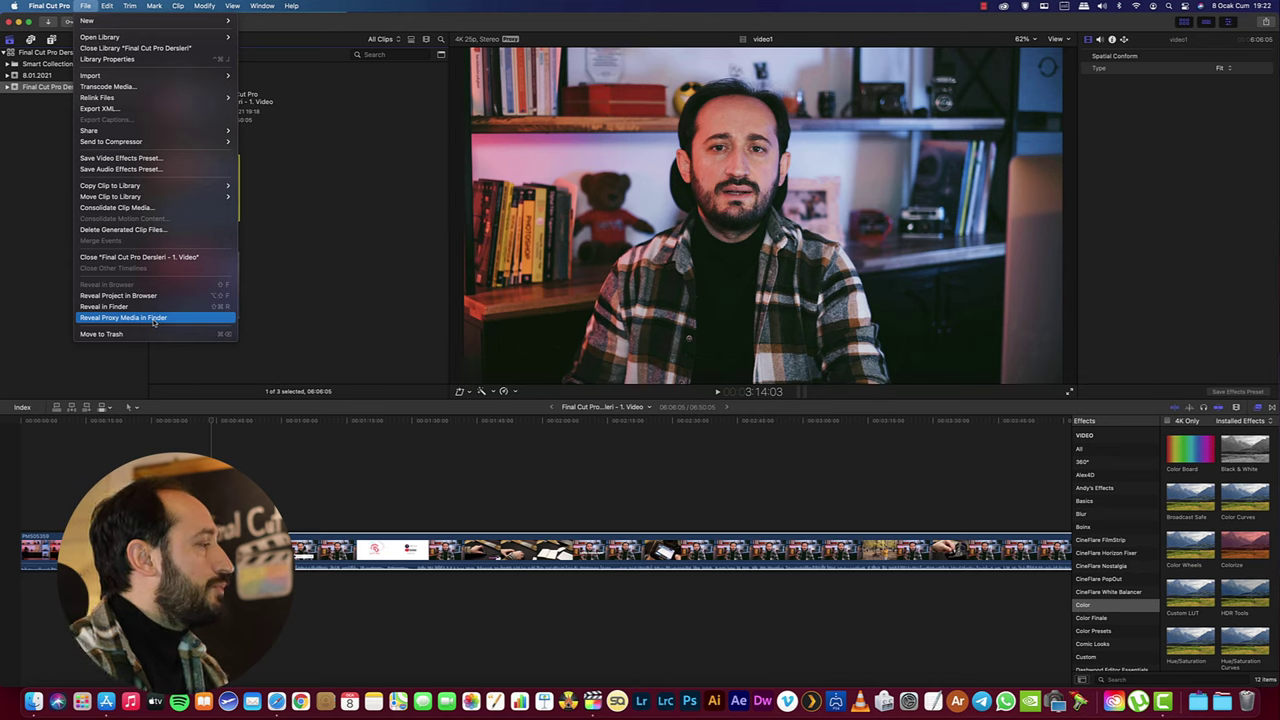
{"action": "left_click", "coordinate": [154, 320]}
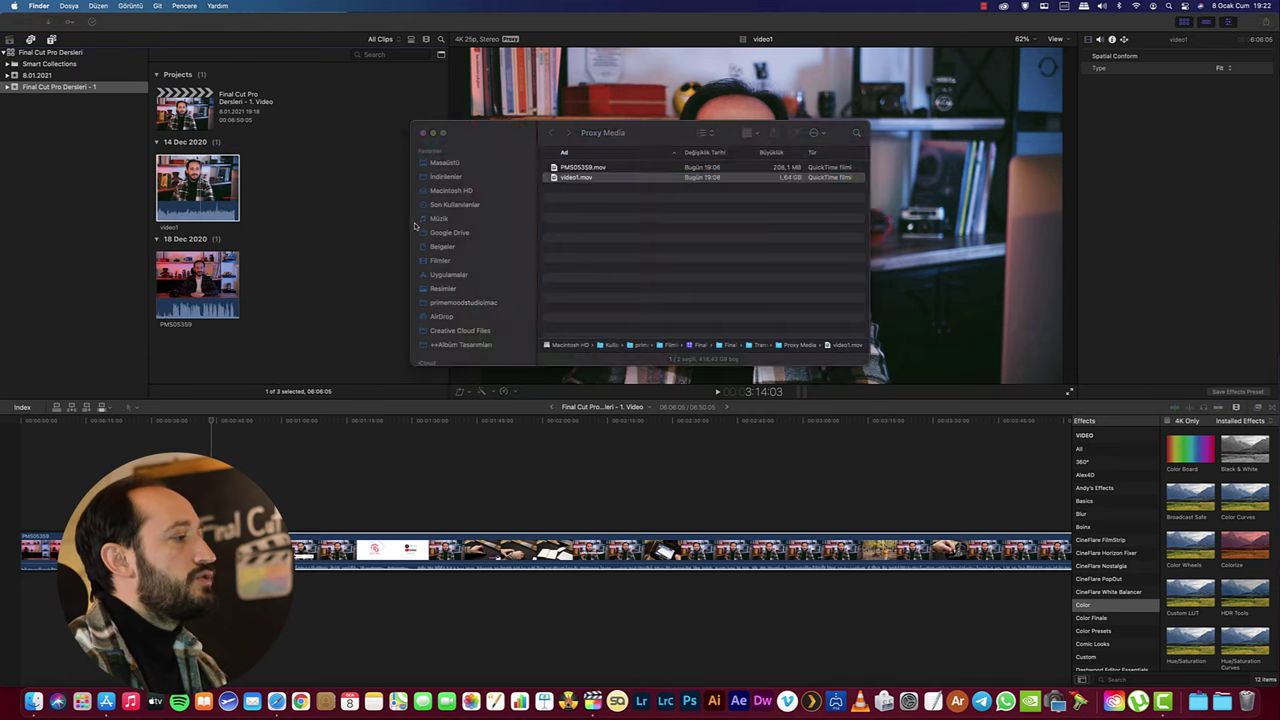
{"action": "left_click_drag", "start_coordinate": [648, 285], "coordinate": [545, 152]}
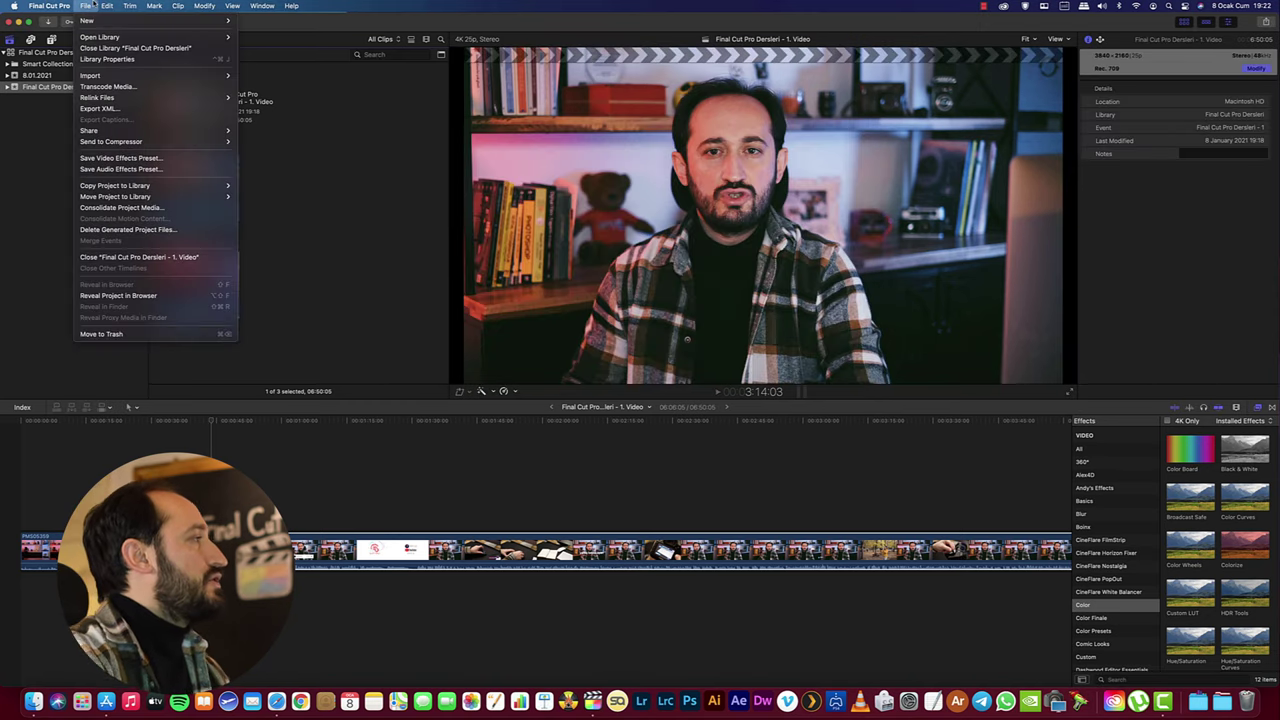
- Browse the Edit and Trim menus, then move the playhead to 1:04:11 on the subscribe banner
{"action": "mouse_move", "coordinate": [101, 6]}
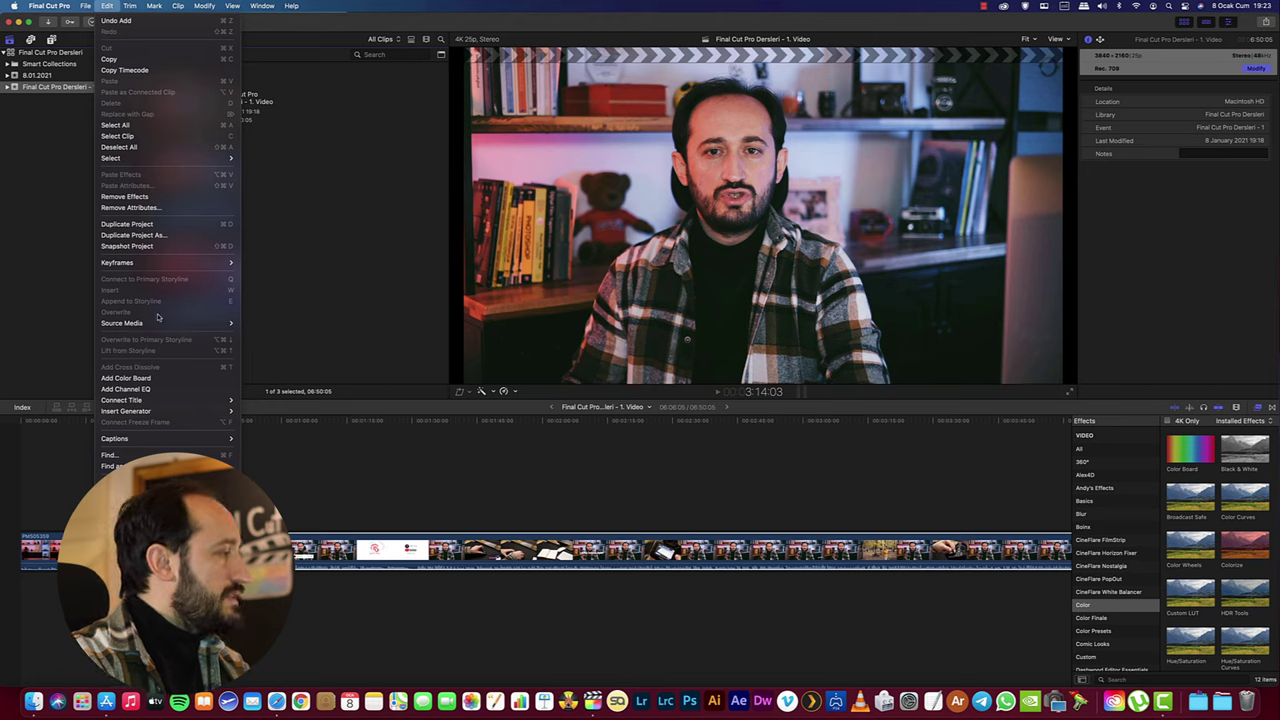
{"action": "mouse_move", "coordinate": [143, 400]}
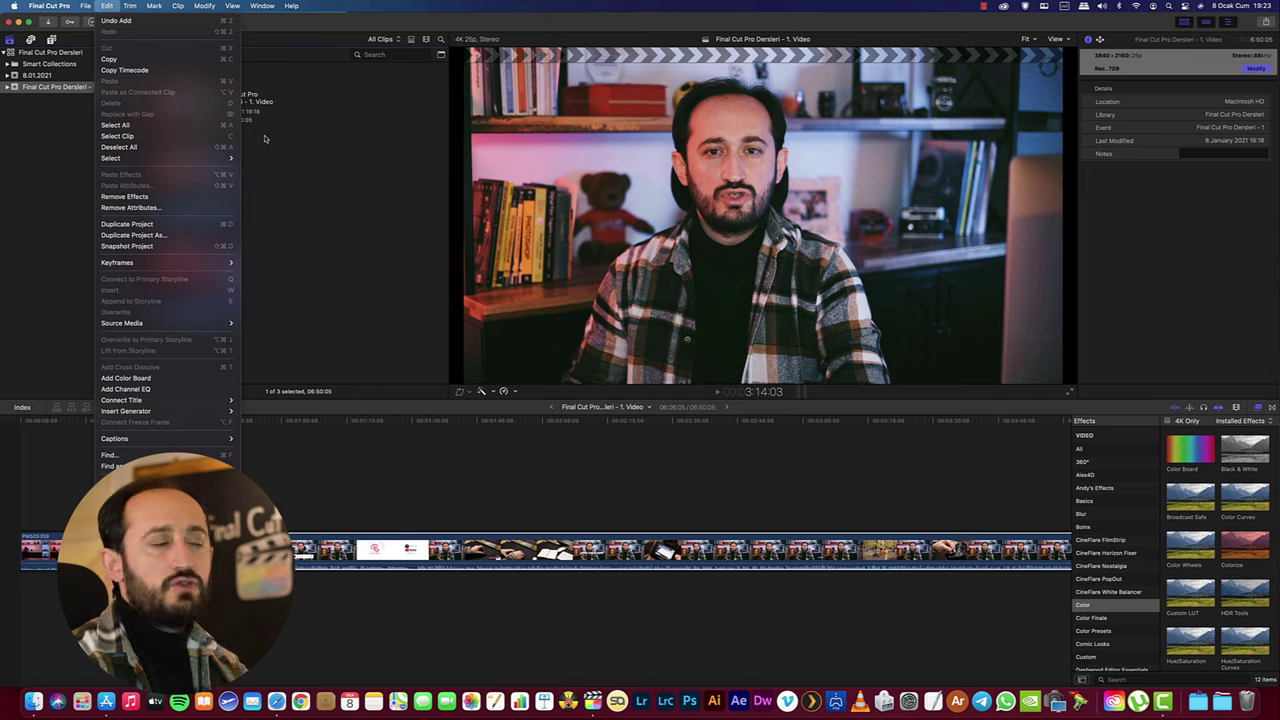
{"action": "mouse_move", "coordinate": [139, 12]}
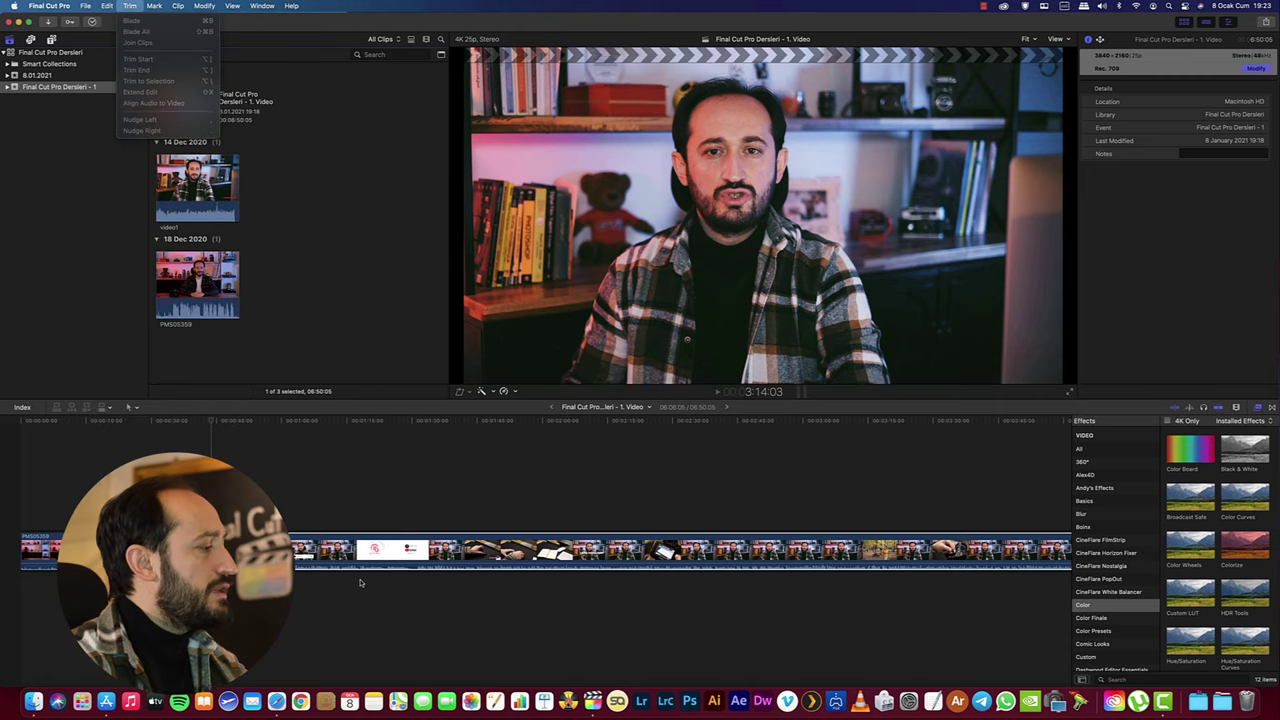
{"action": "left_click", "coordinate": [361, 583]}
{"action": "left_click", "coordinate": [300, 550]}
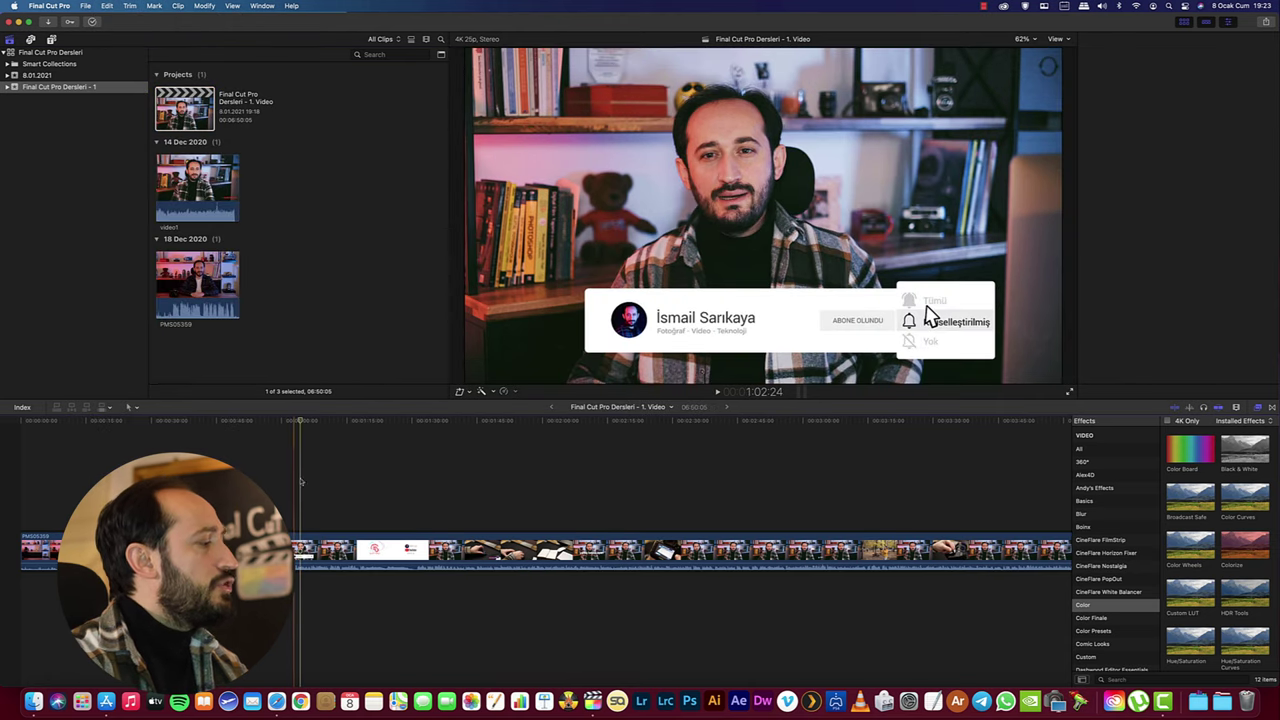
{"action": "left_click", "coordinate": [139, 5]}
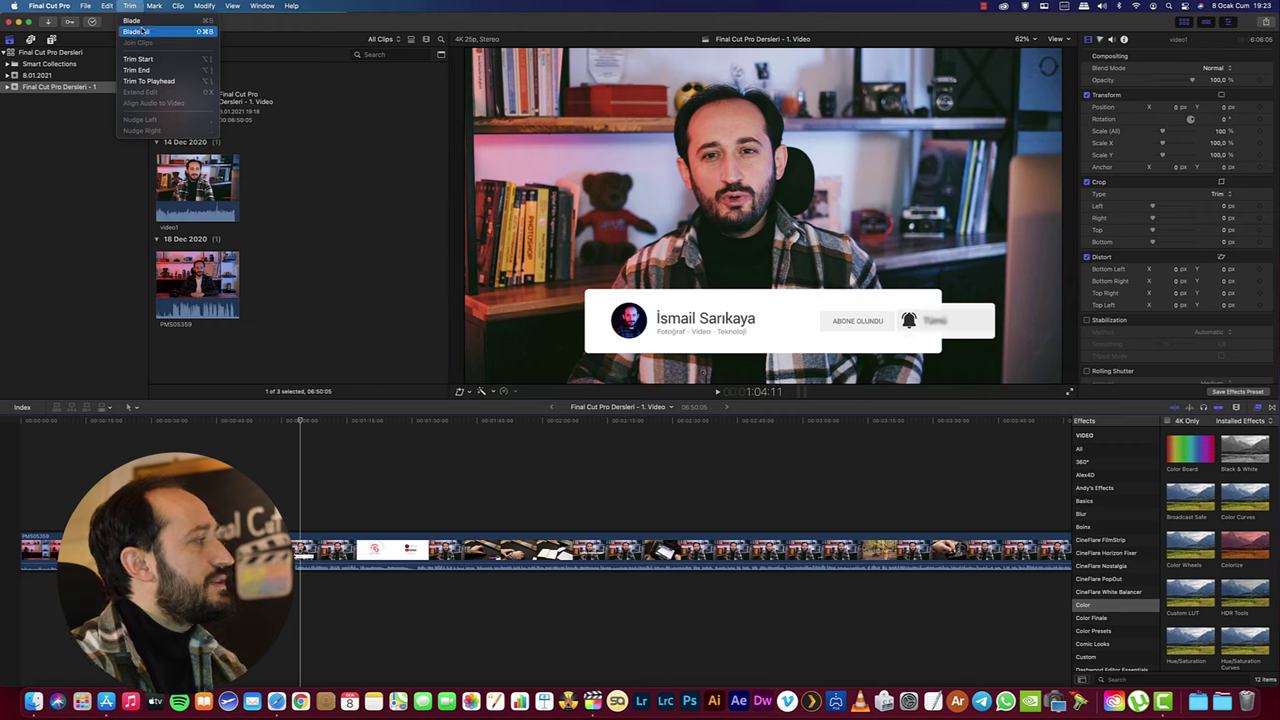
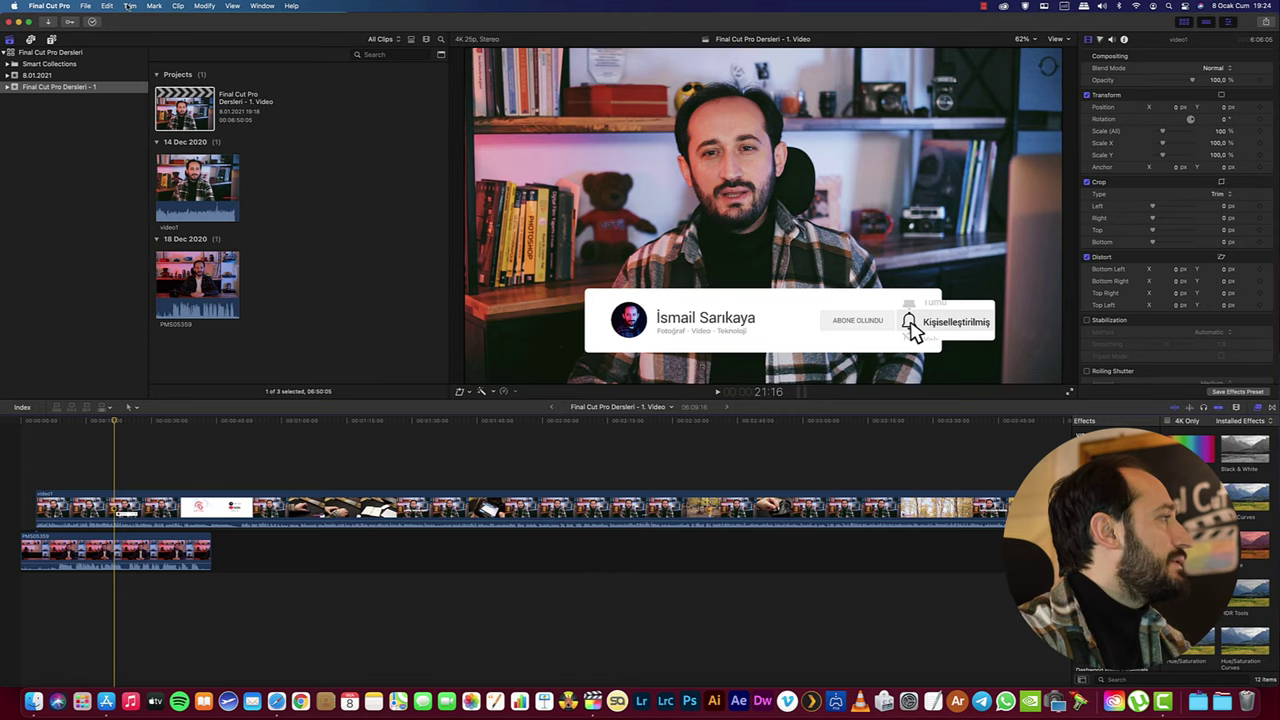
- Blade all clips at the playhead near the start of video1
{"action": "left_click", "coordinate": [129, 6]}
{"action": "left_click", "coordinate": [149, 33]}
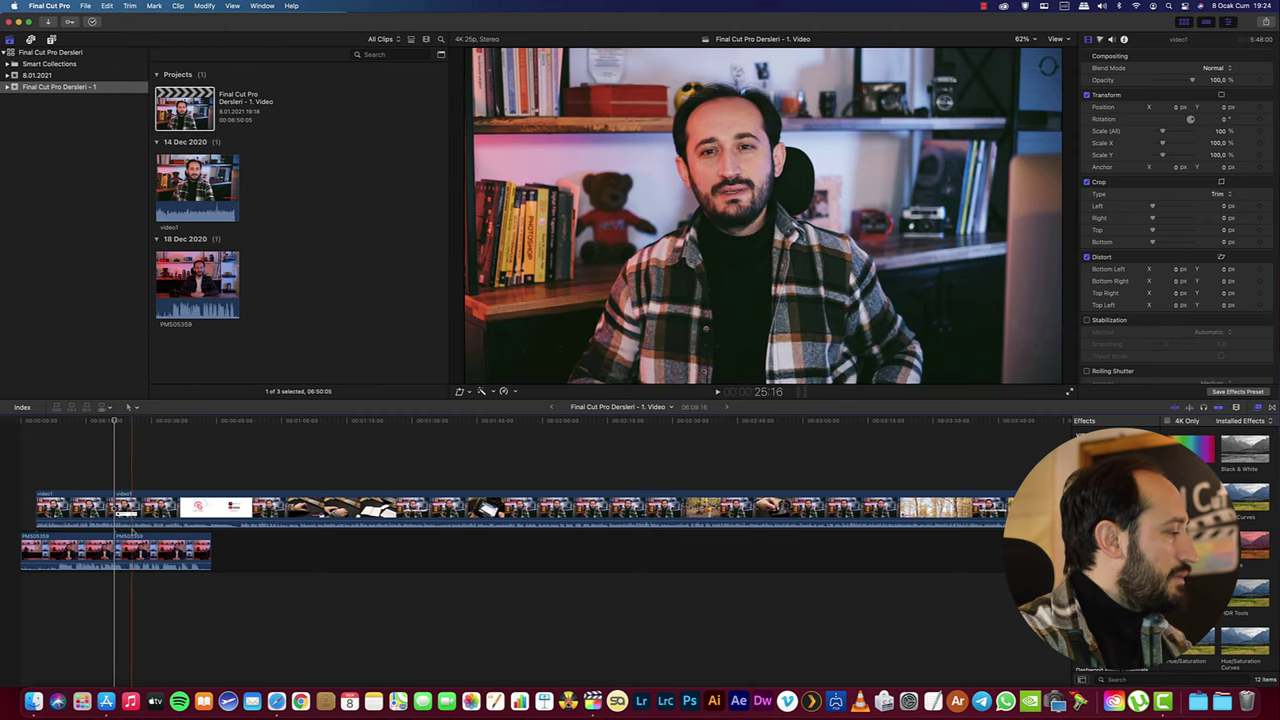
{"action": "left_click", "coordinate": [129, 6]}
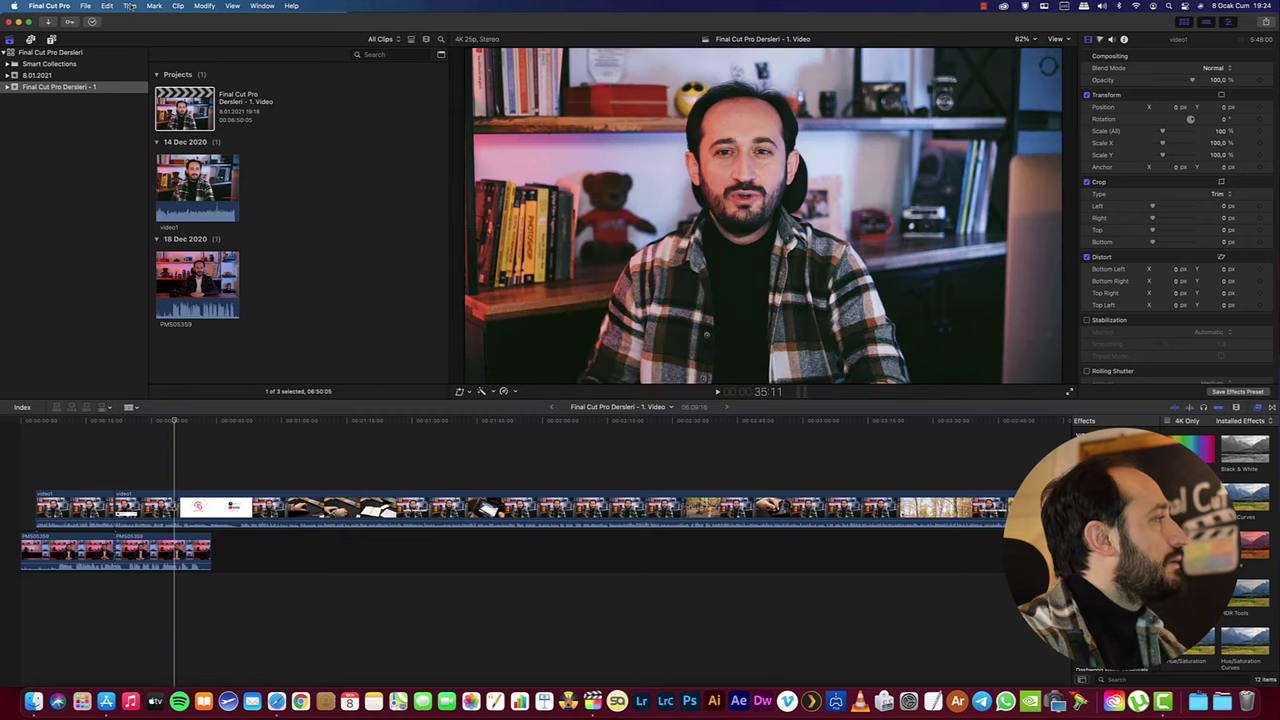
- Blade the PMS05359 clip again at a later point and park the playhead on video1
{"action": "left_click", "coordinate": [130, 6]}
{"action": "left_click", "coordinate": [136, 22]}
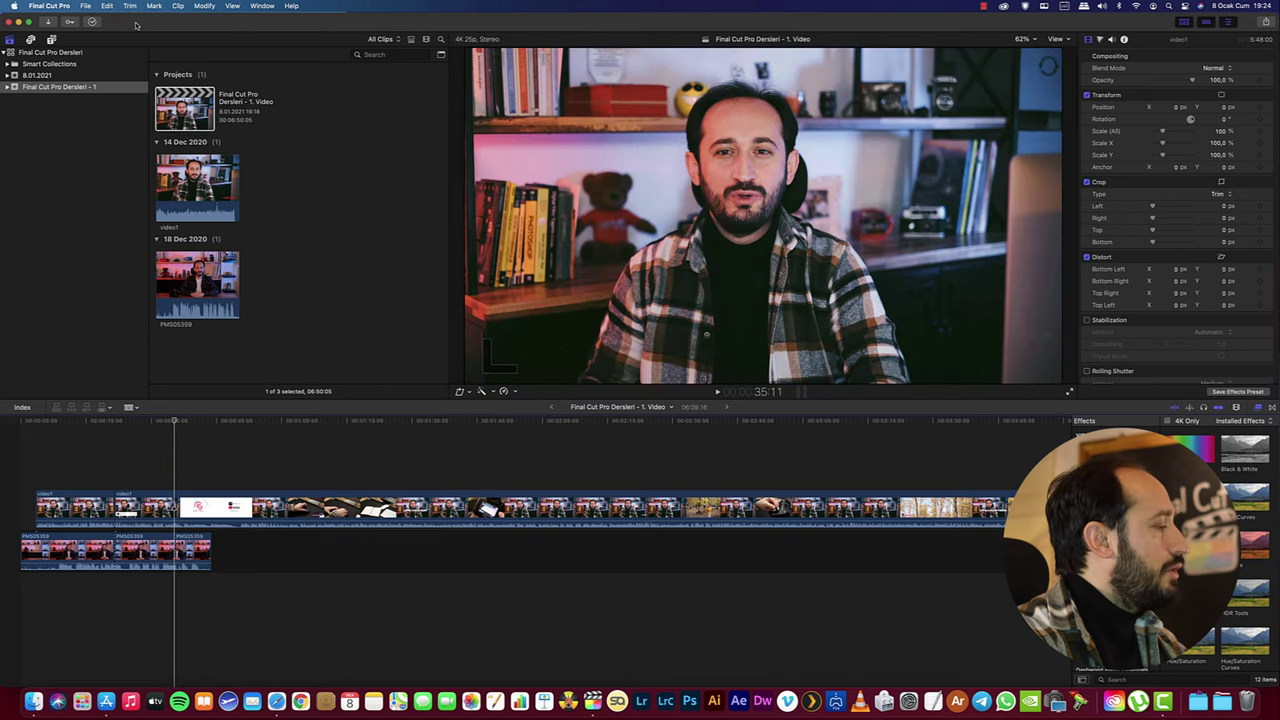
{"action": "left_click", "coordinate": [140, 515]}
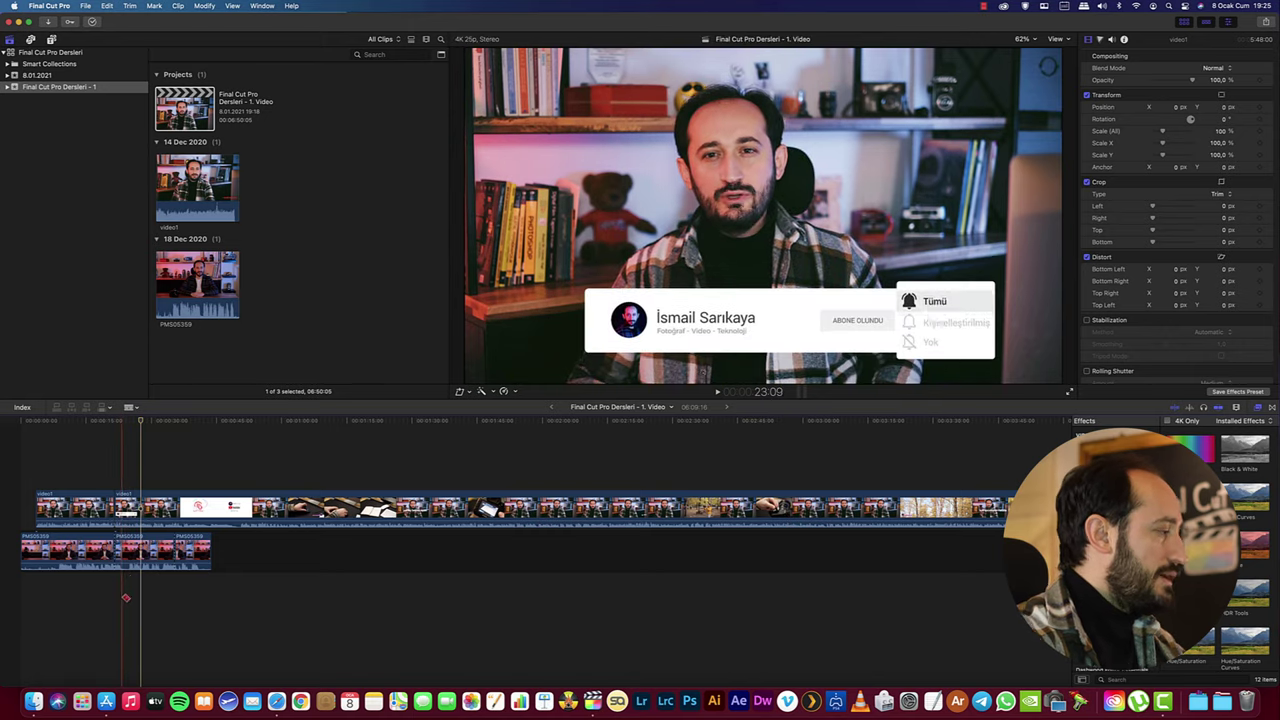
{"action": "left_click", "coordinate": [129, 6]}
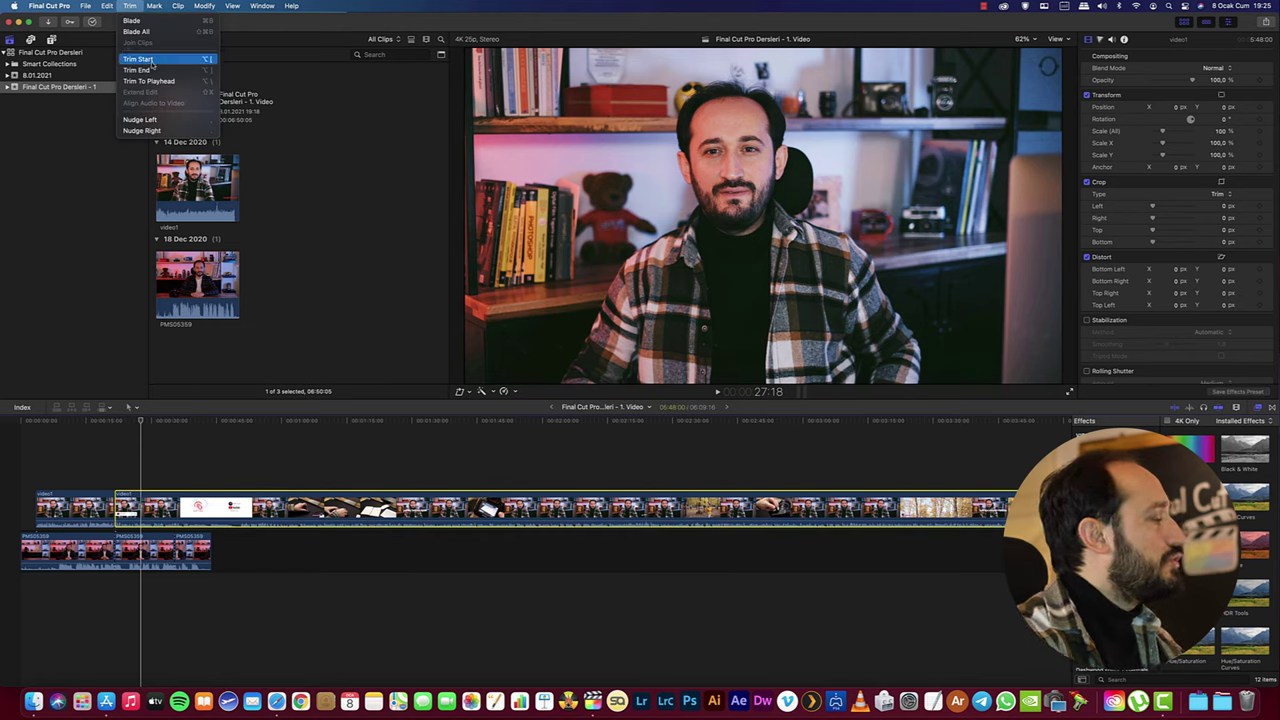
- Trim the second video1 piece's start and end to the playhead
{"action": "left_click", "coordinate": [153, 60]}
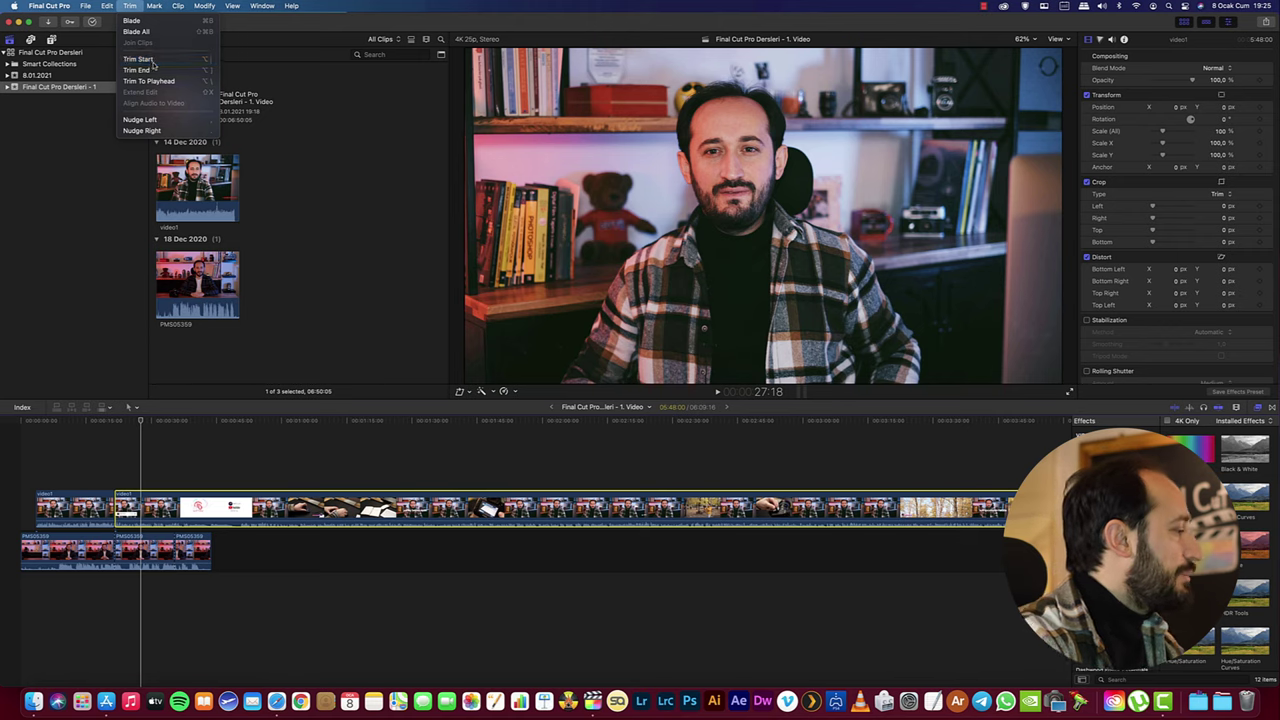
{"action": "left_click", "coordinate": [129, 6]}
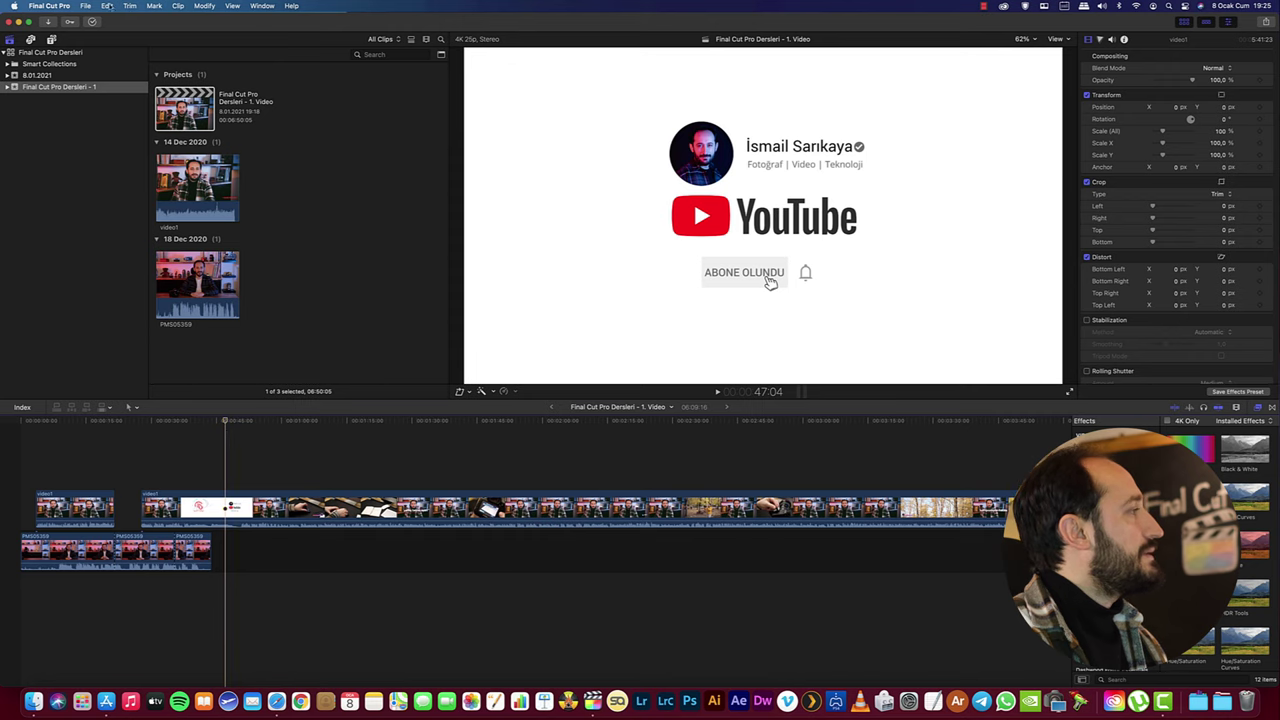
{"action": "left_click", "coordinate": [130, 6]}
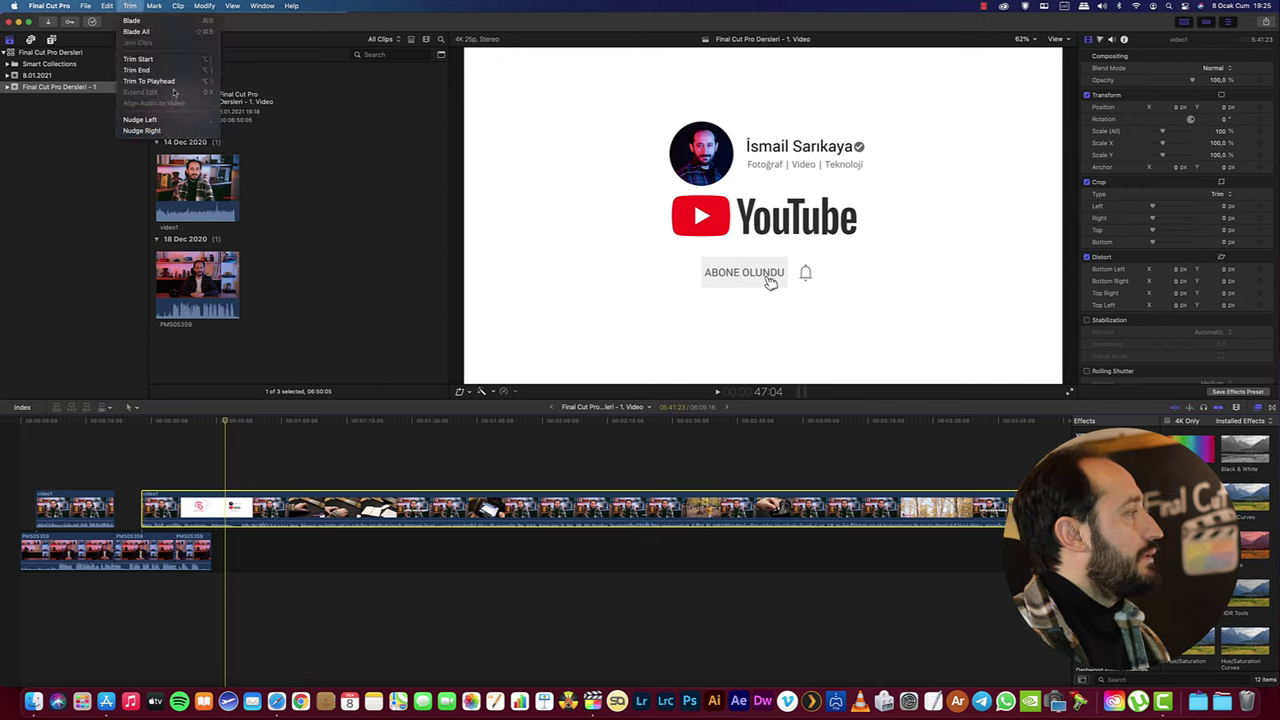
{"action": "left_click", "coordinate": [168, 72]}
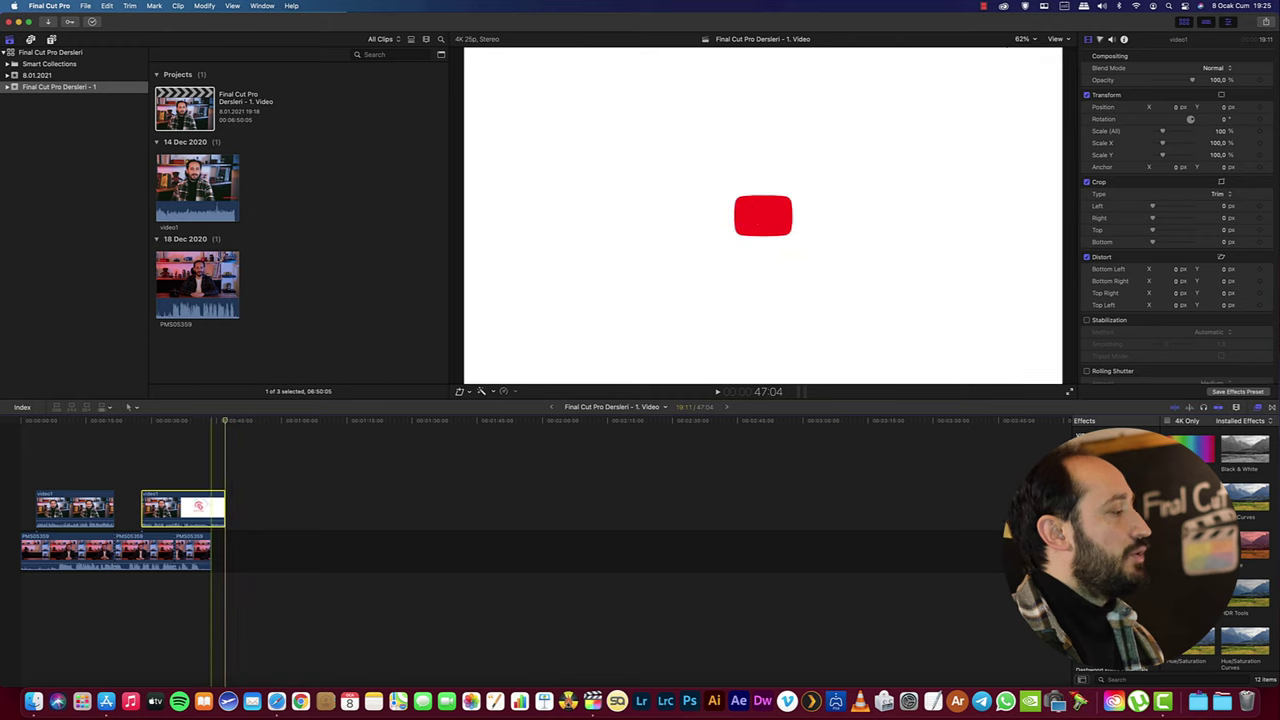
- Nudge the short clip frame by frame left and right to fine-tune its position
{"action": "left_click", "coordinate": [130, 6]}
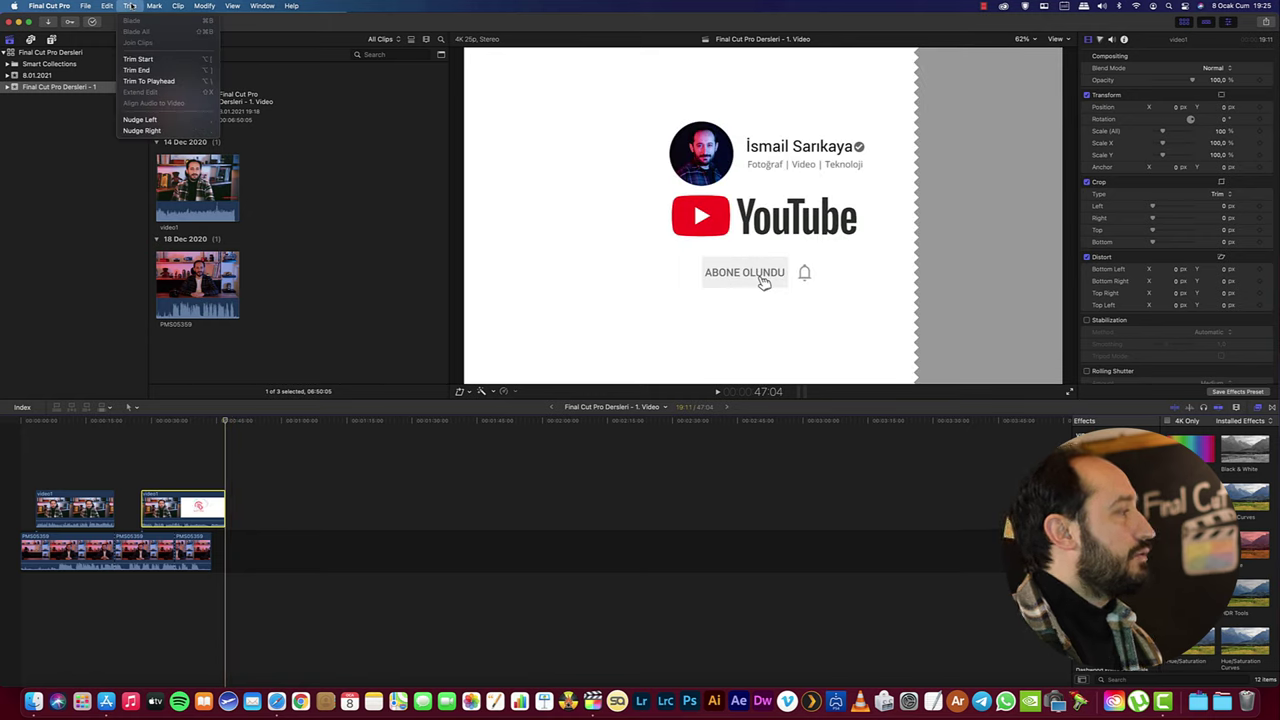
{"action": "left_click", "coordinate": [152, 120]}
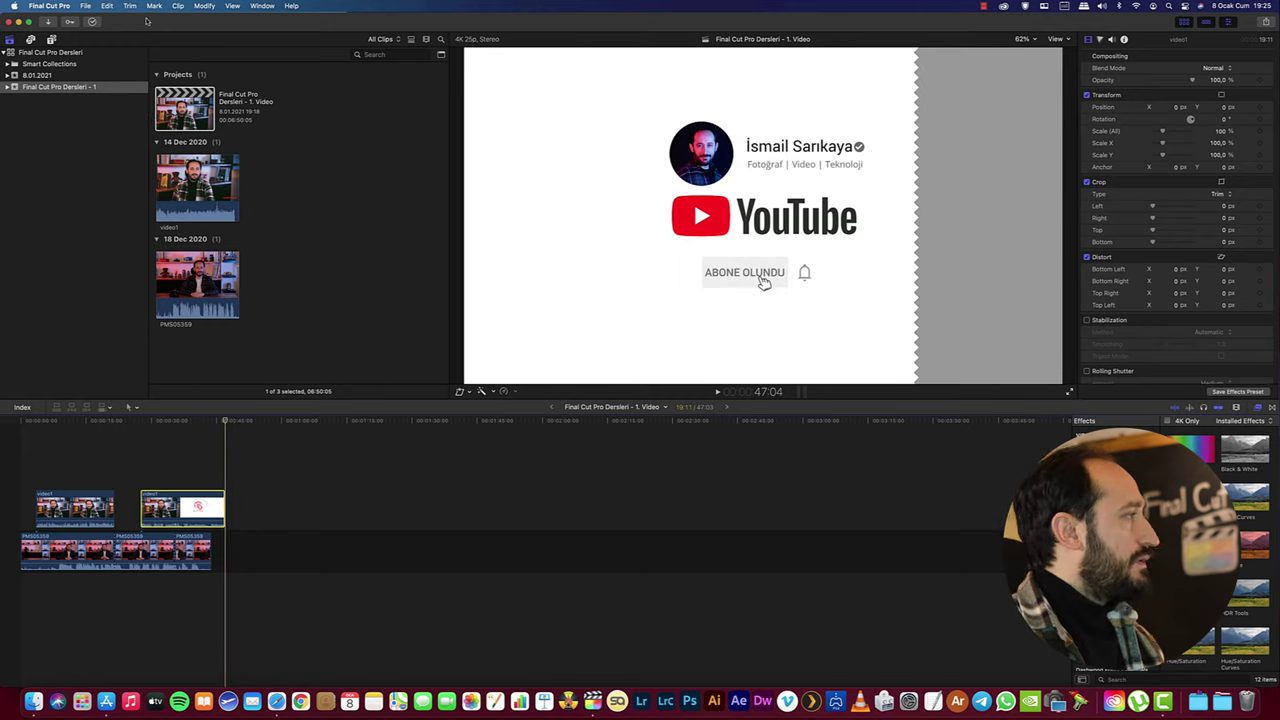
{"action": "left_click", "coordinate": [132, 6]}
{"action": "left_click", "coordinate": [147, 132]}
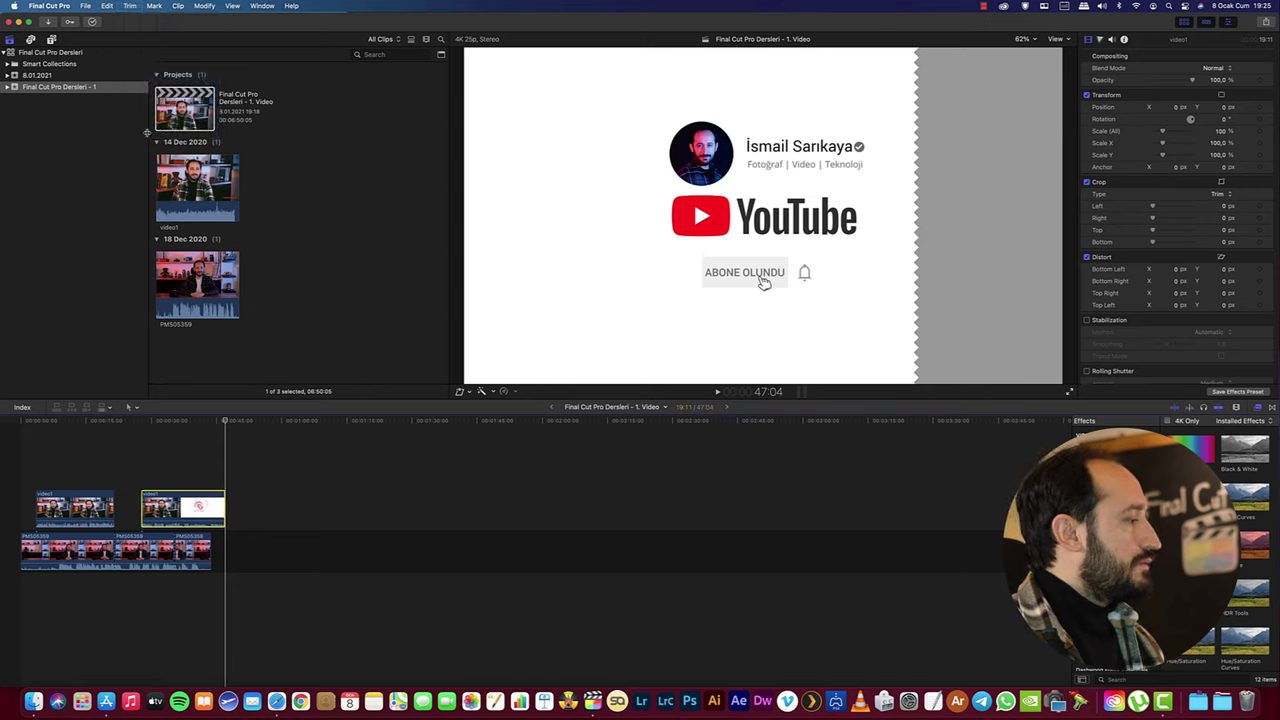
{"action": "left_click", "coordinate": [312, 421]}
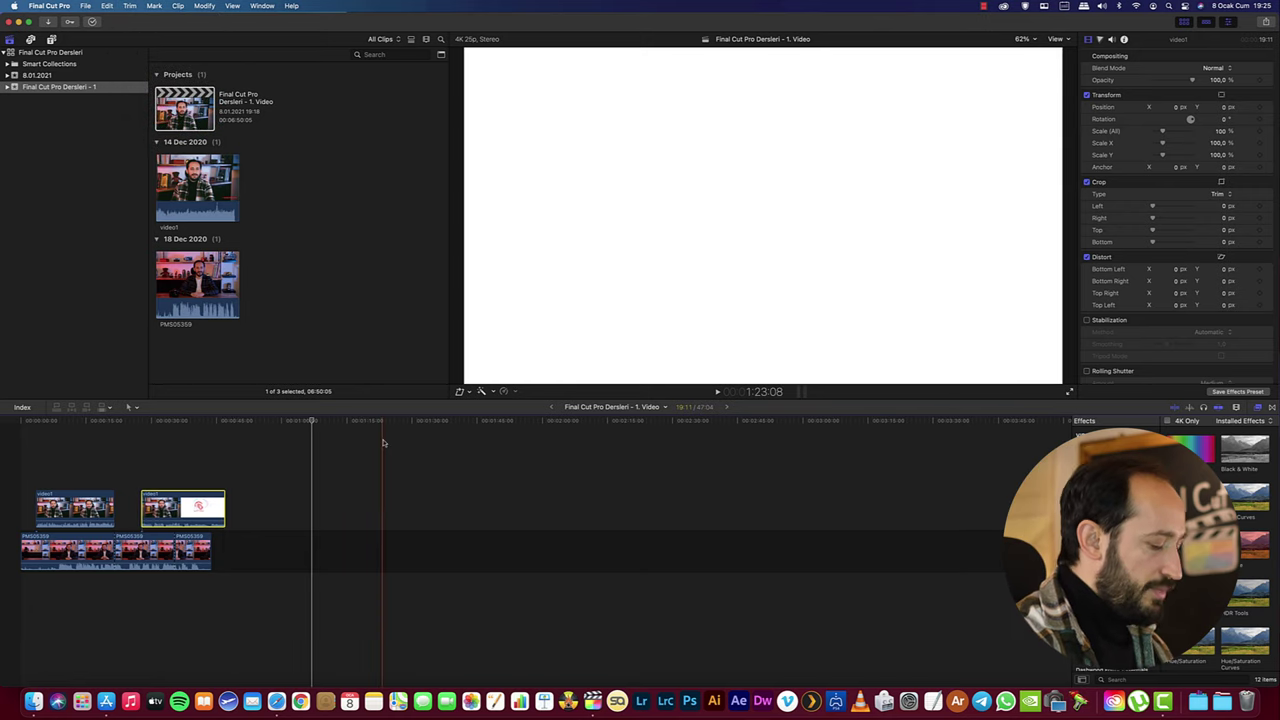
{"action": "key", "text": "comma"}
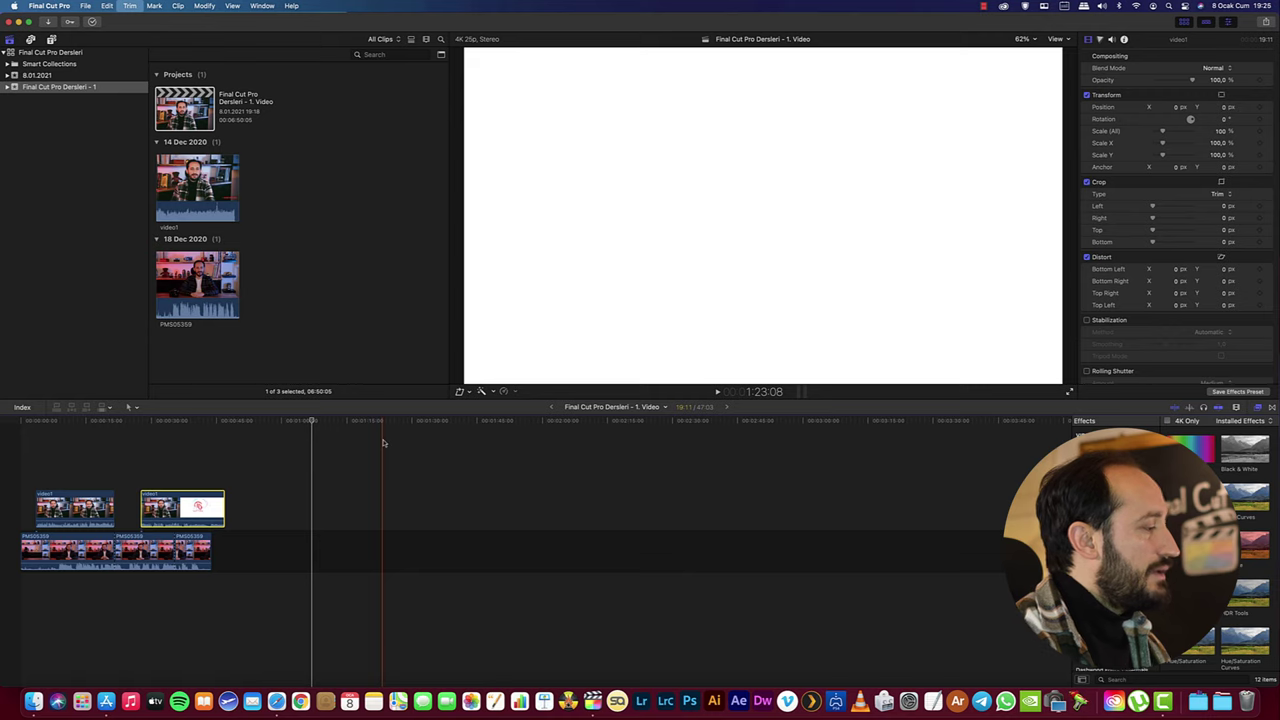
{"action": "key", "text": "comma"}
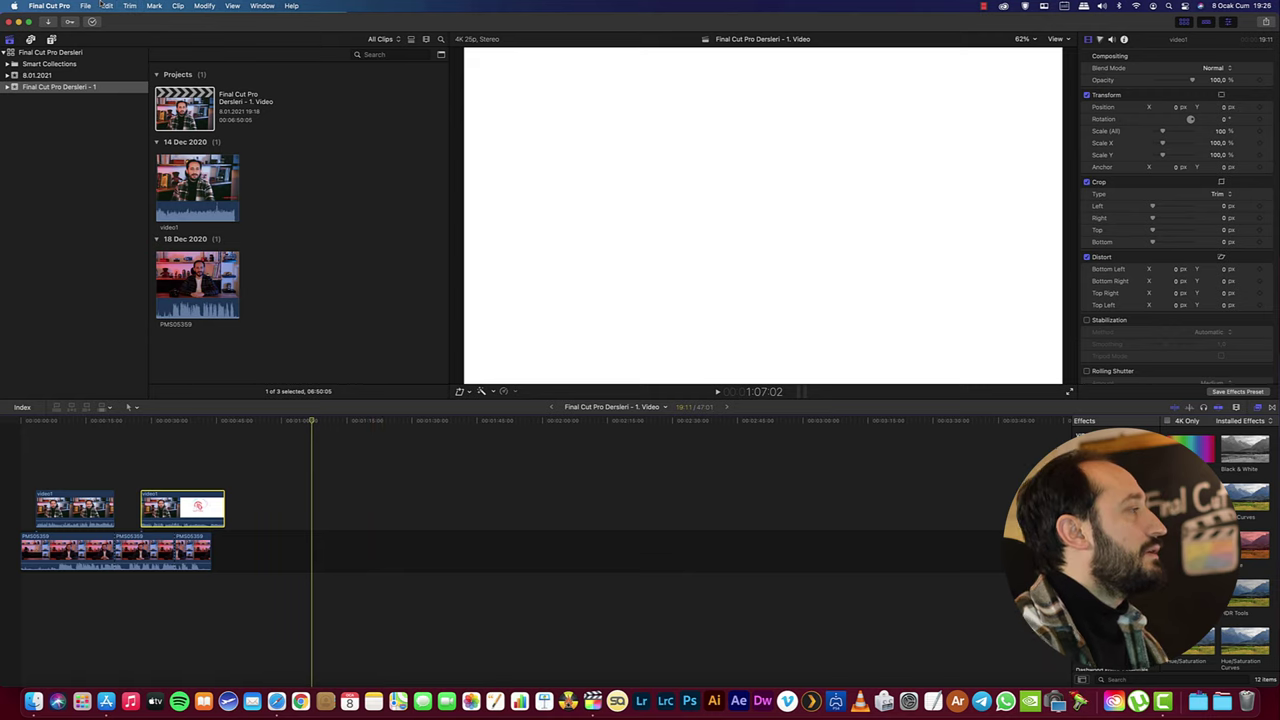
- Nudge the subscribe clip one frame earlier and return the playhead to the video1 footage
{"action": "left_click", "coordinate": [131, 7]}
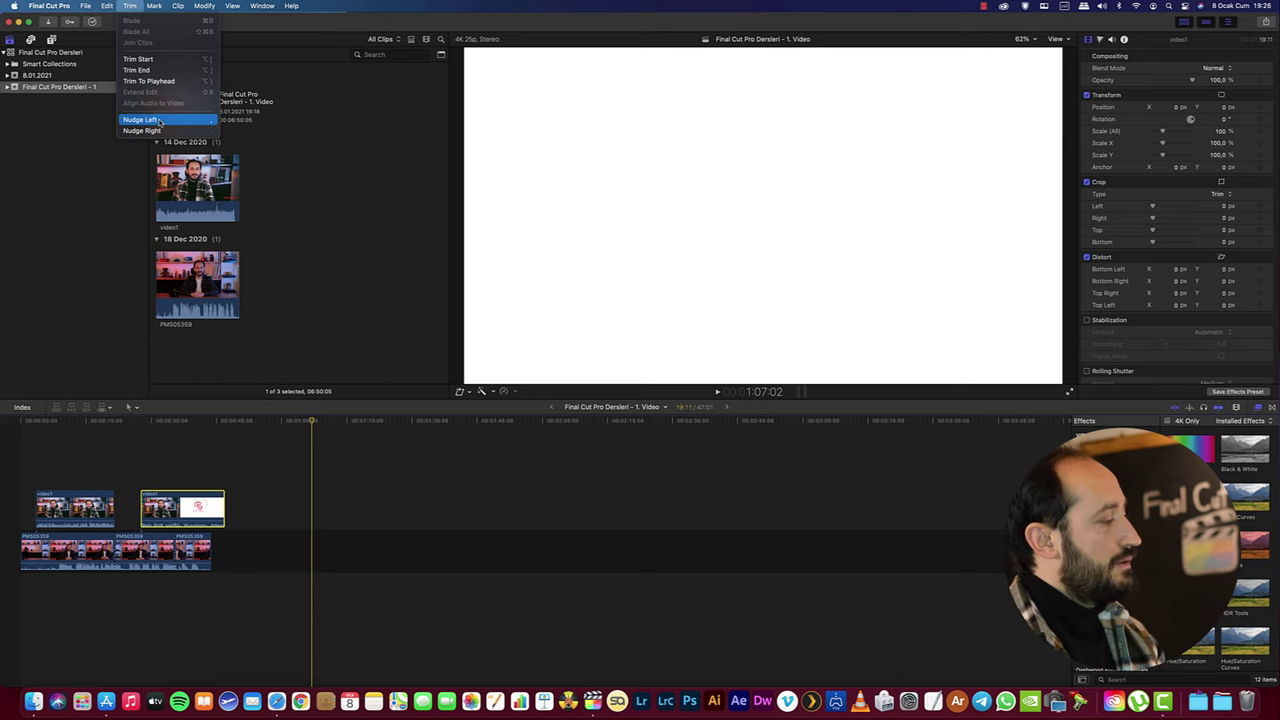
{"action": "left_click", "coordinate": [159, 121]}
{"action": "left_click", "coordinate": [138, 447]}
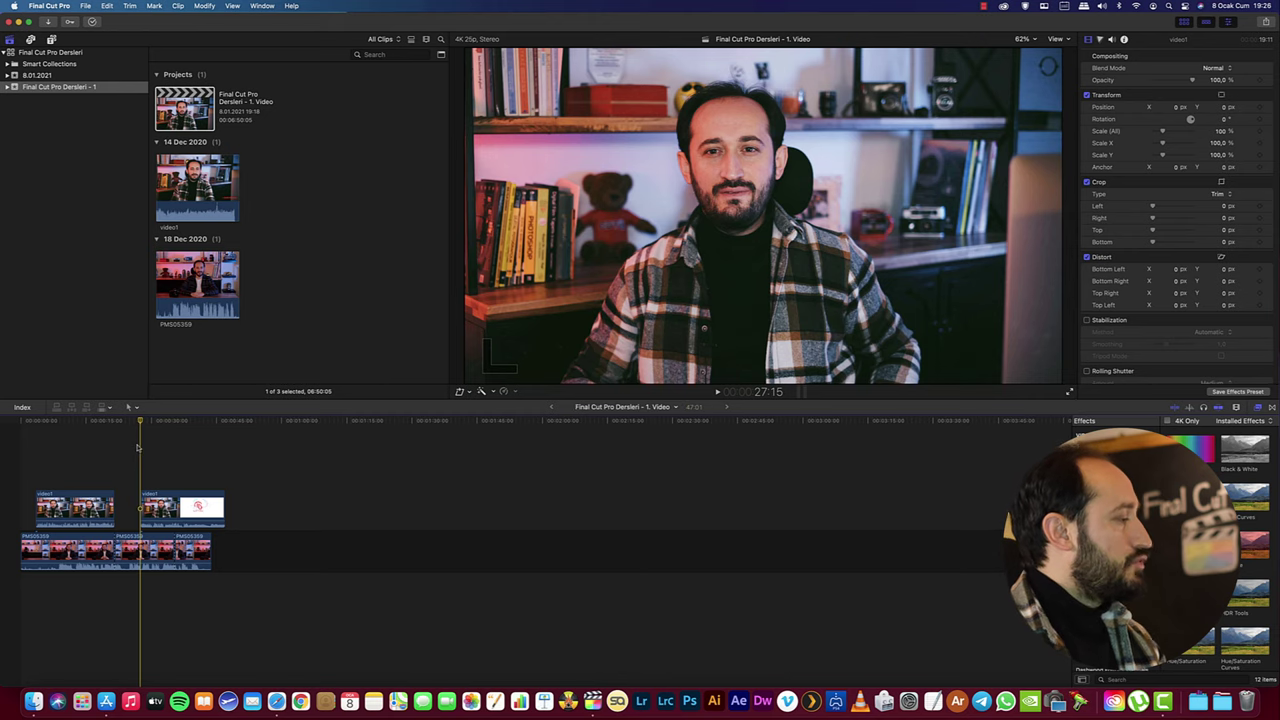
{"action": "scroll", "coordinate": [136, 448], "scroll_direction": "right", "scroll_amount": 2}
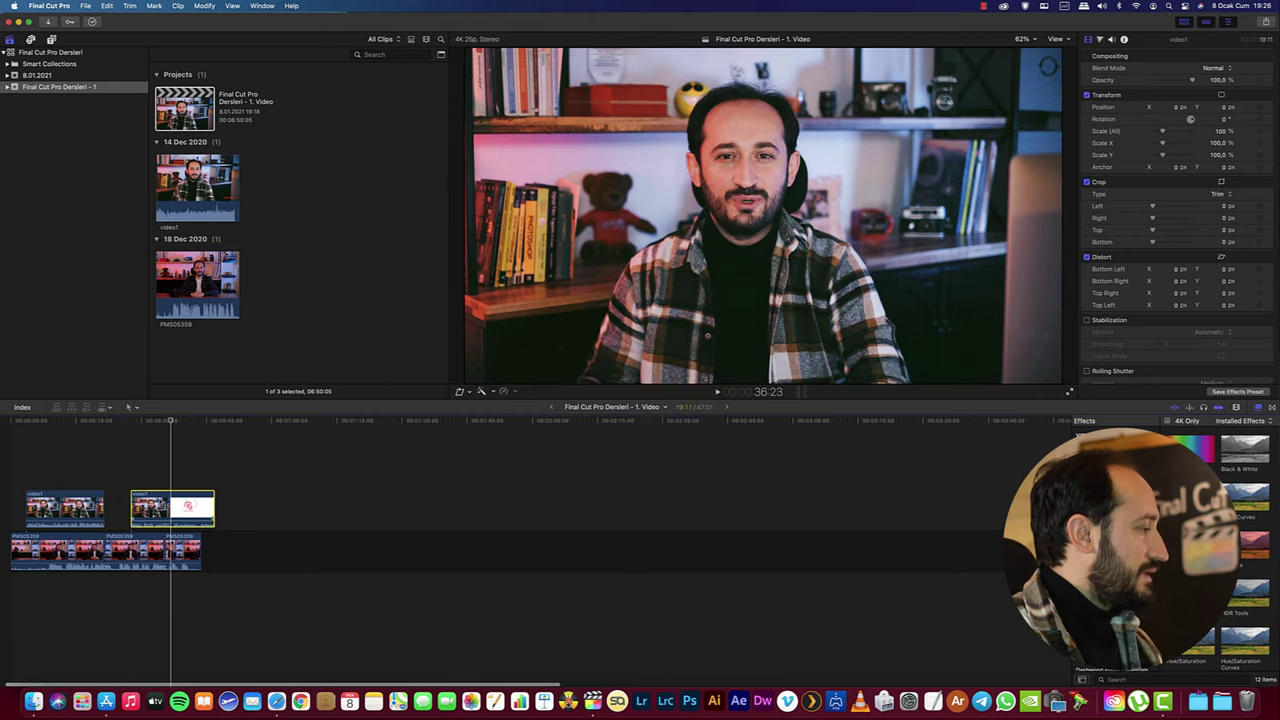
- Select the second video1 clip and cut it at the playhead with Cmd+B
{"action": "left_click", "coordinate": [131, 507]}
{"action": "key", "text": "super+4"}
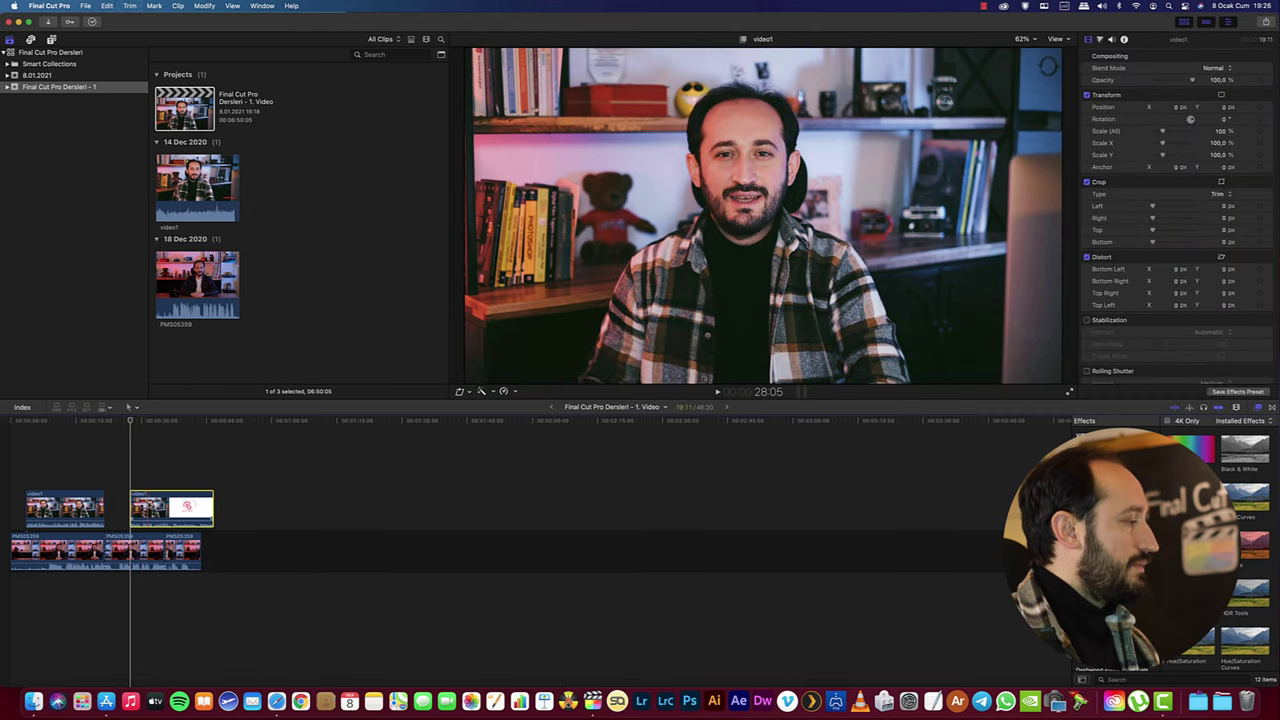
{"action": "key", "text": "super+b"}
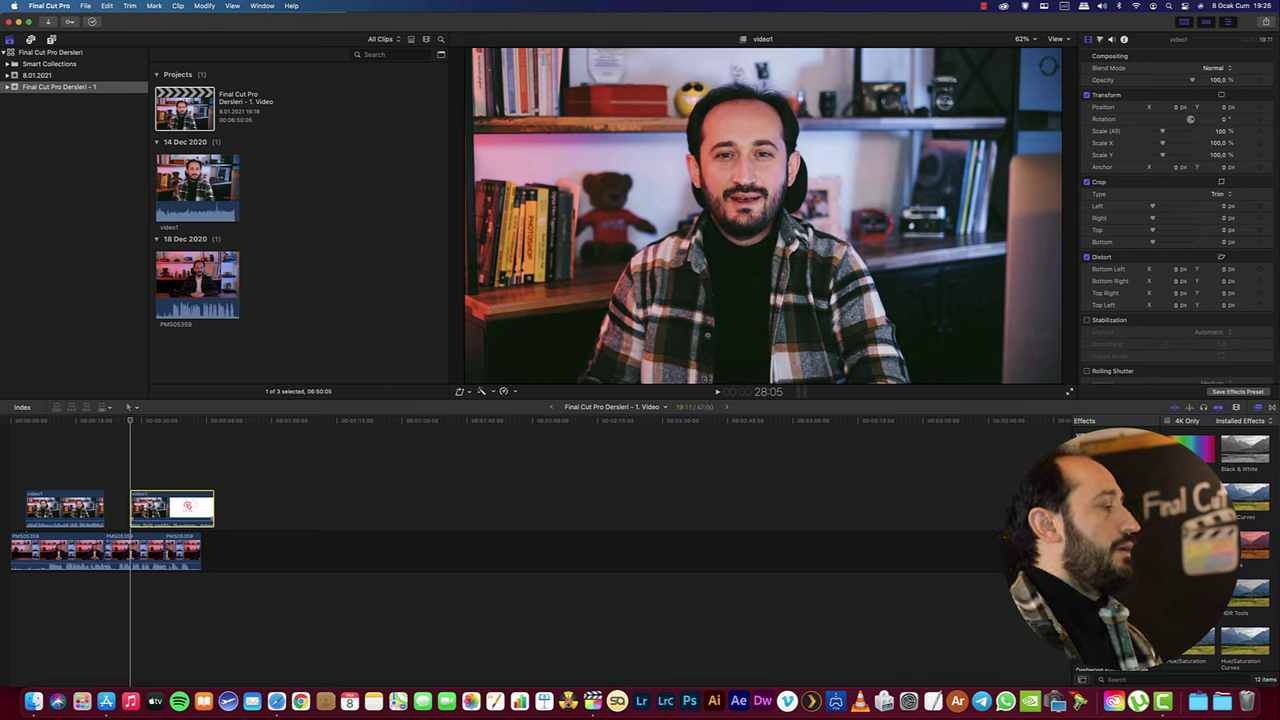
{"action": "left_click", "coordinate": [131, 6]}
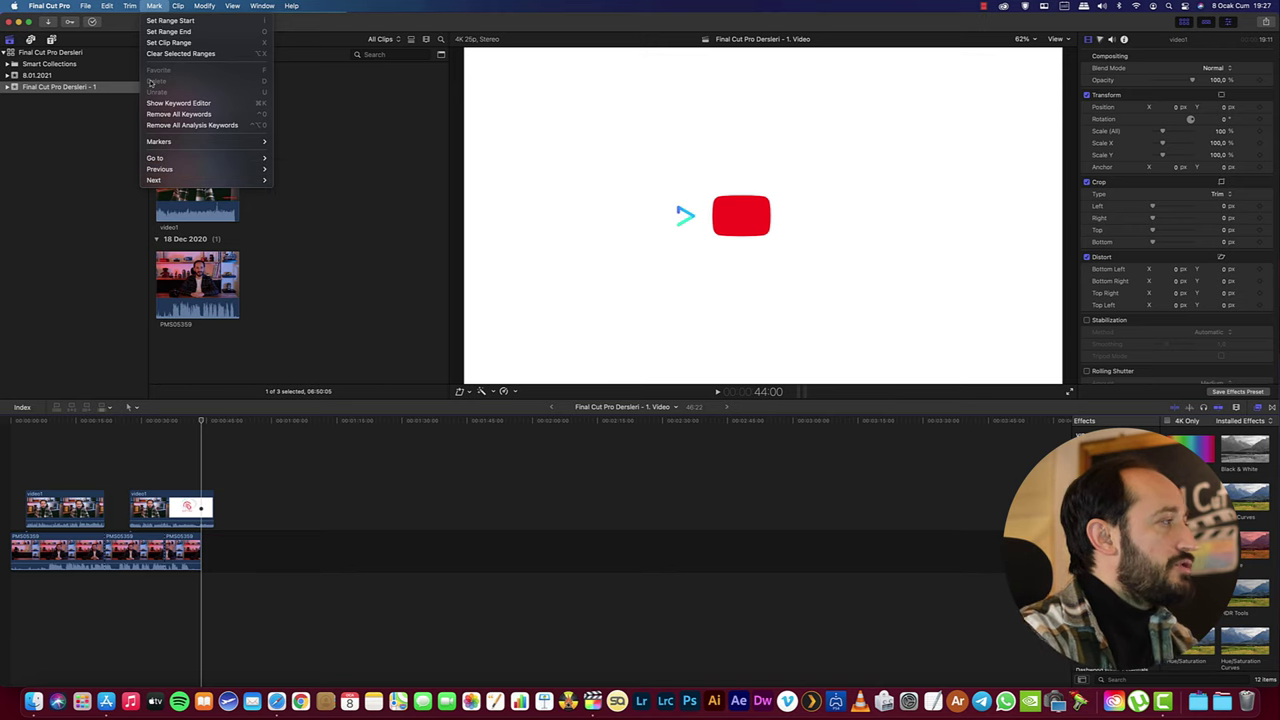
- Group the two video1 pieces into one connected storyline with Clip > Create Storyline
{"action": "mouse_move", "coordinate": [176, 7]}
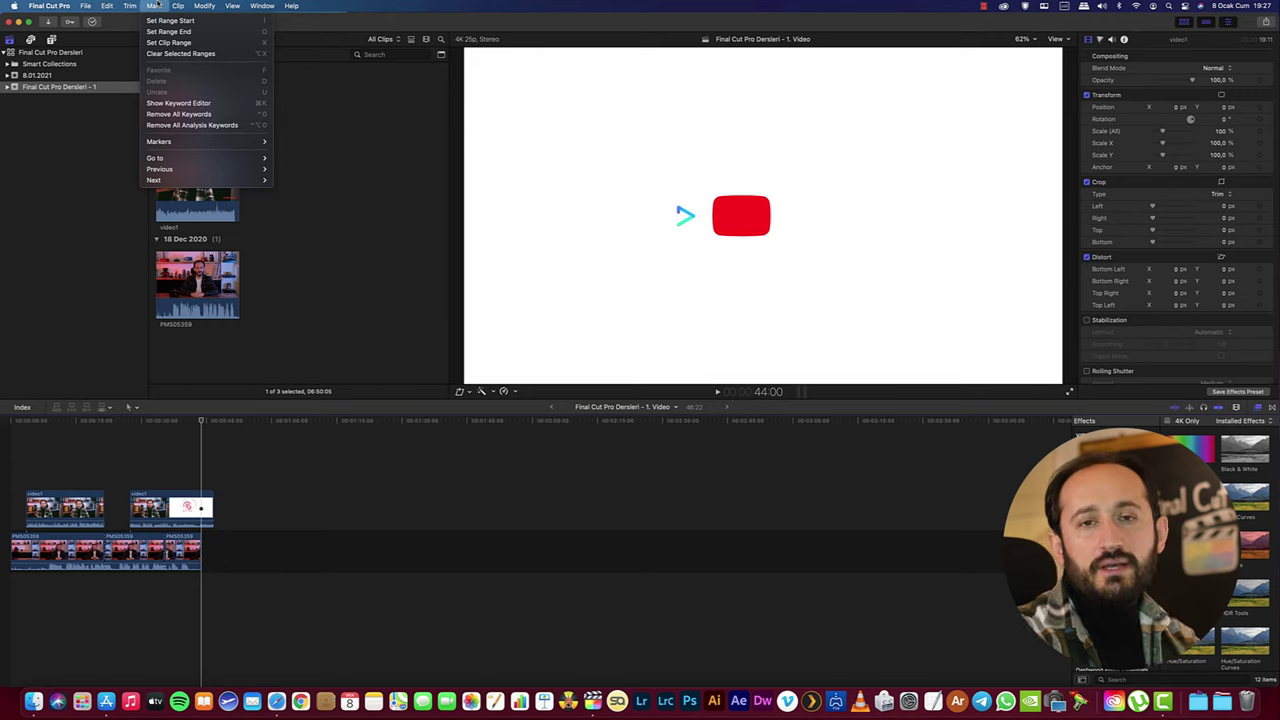
{"action": "mouse_move", "coordinate": [178, 6]}
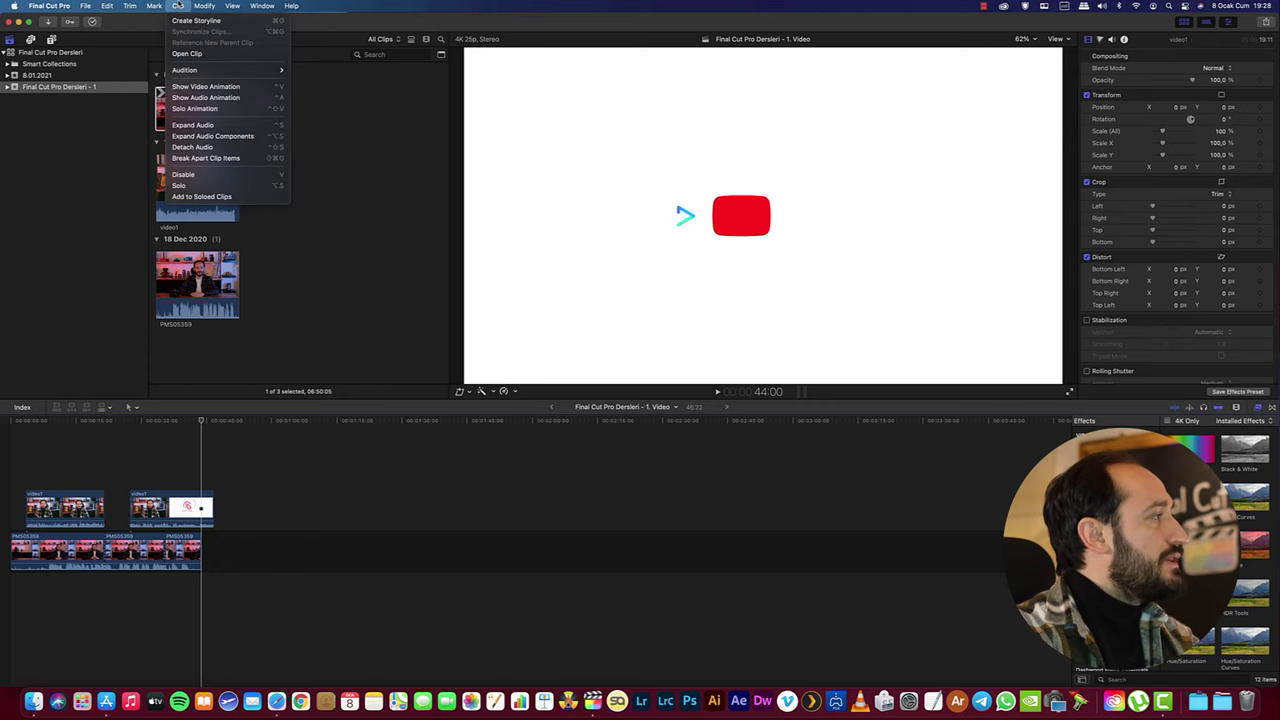
{"action": "left_click", "coordinate": [196, 20]}
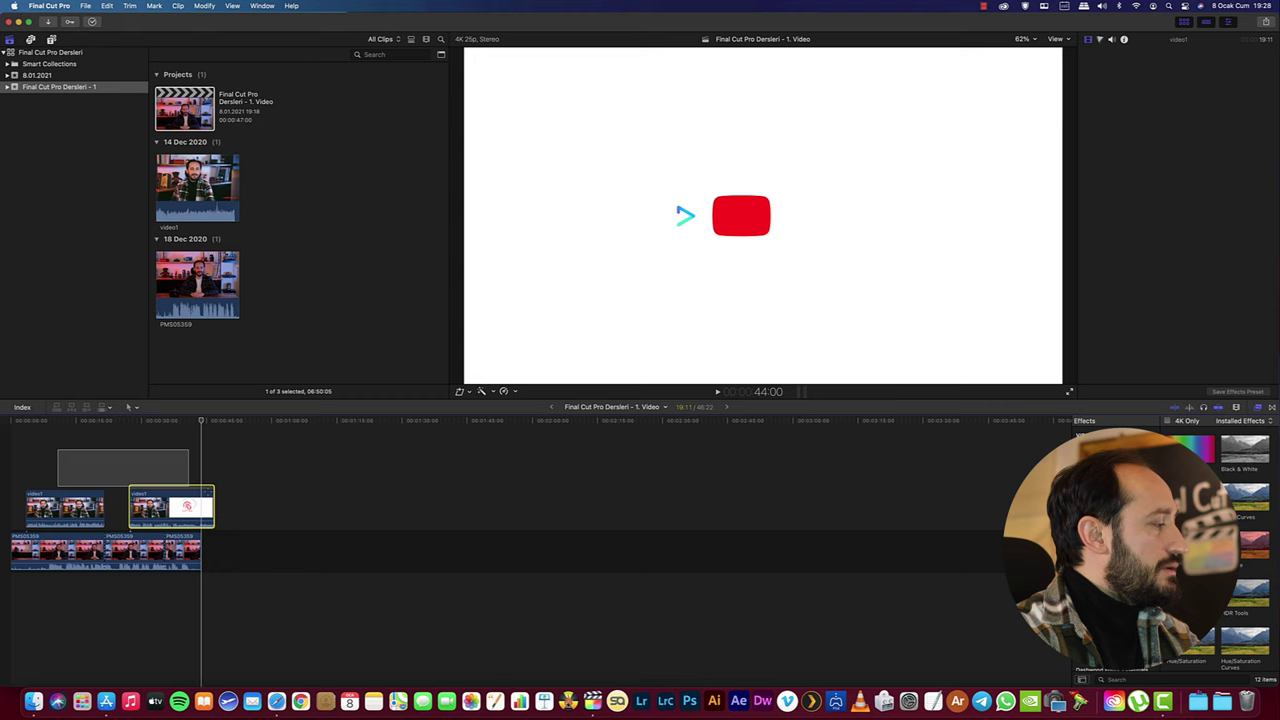
{"action": "left_click", "coordinate": [182, 6]}
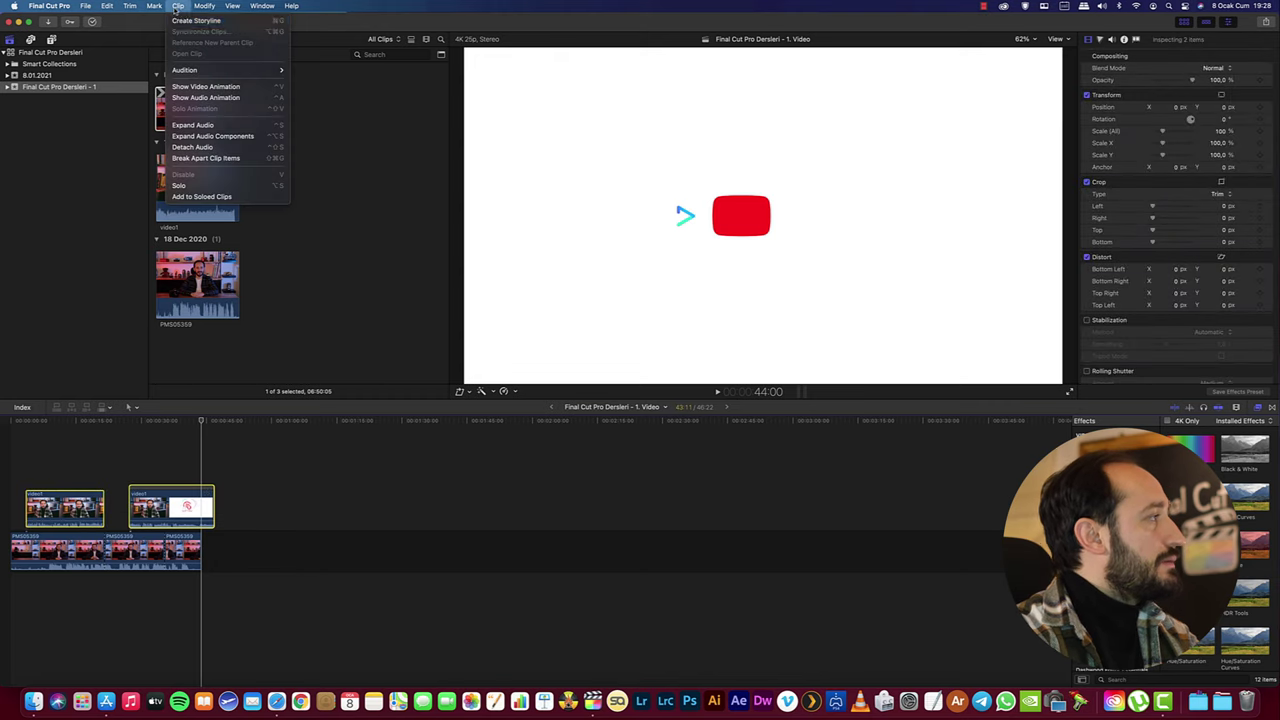
{"action": "left_click", "coordinate": [184, 21]}
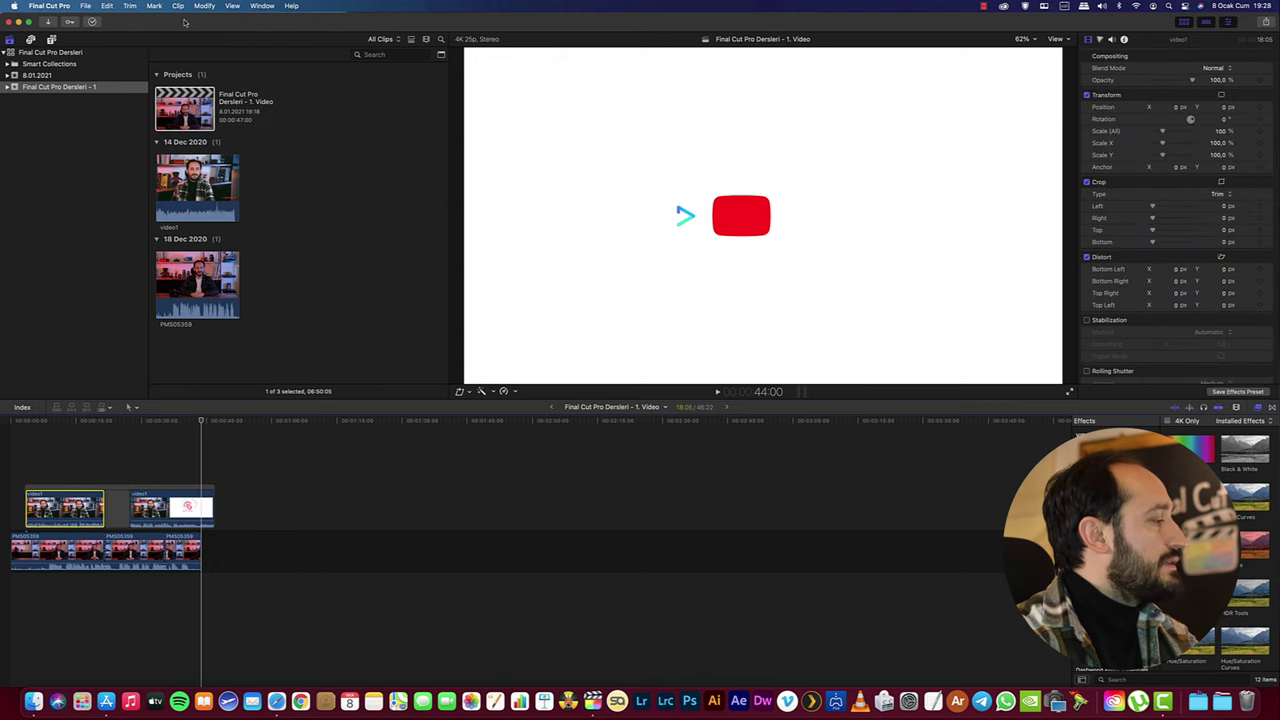
- Drag the video1 storyline group later in the timeline
{"action": "key", "text": "Home"}
{"action": "mouse_move", "coordinate": [57, 524]}
{"action": "left_mouse_down"}
{"action": "mouse_move", "coordinate": [395, 462]}
{"action": "mouse_move", "coordinate": [128, 483]}
{"action": "left_mouse_up"}
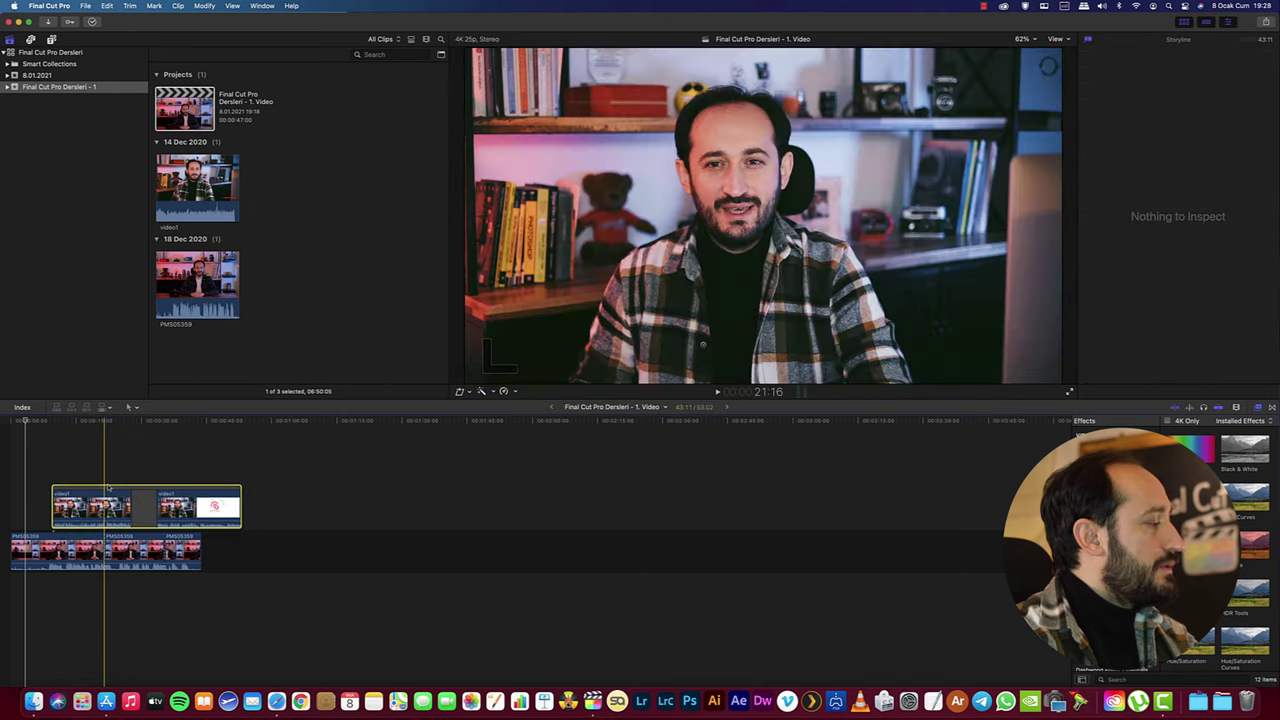
{"action": "left_click_drag", "start_coordinate": [128, 483], "coordinate": [352, 497]}
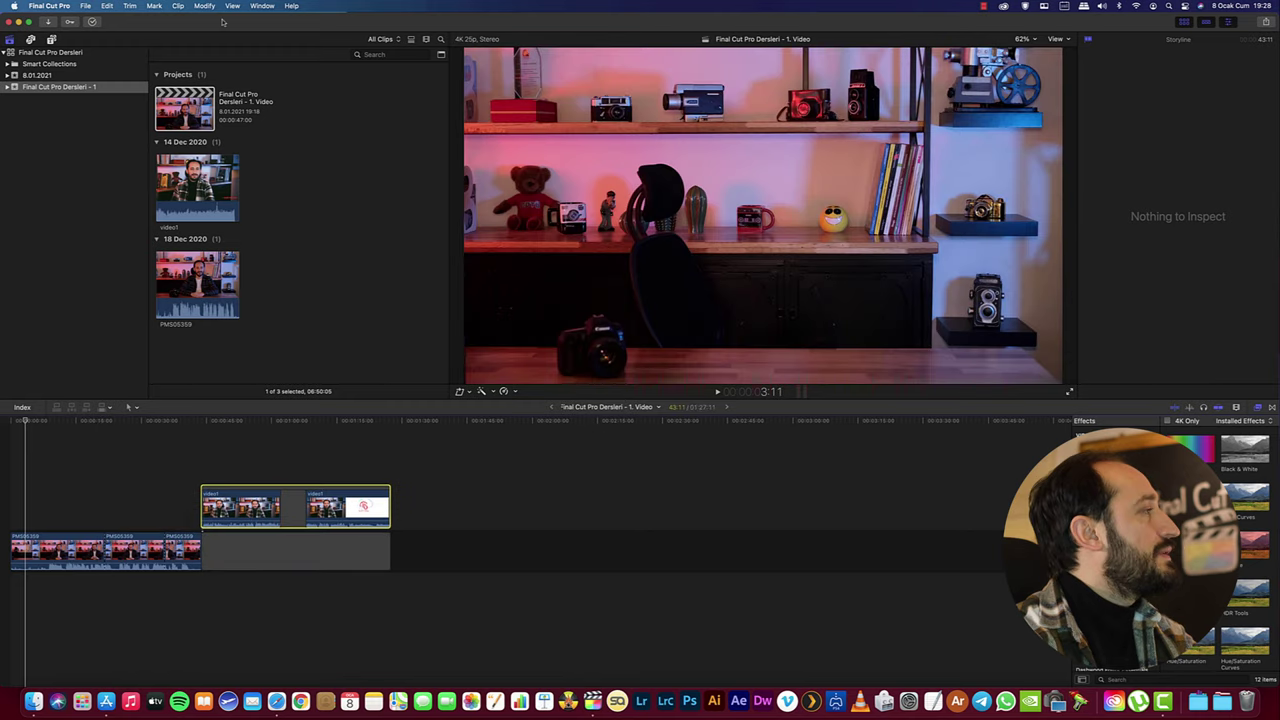
- Open a PMS05359 clip from the main storyline in its own timeline
{"action": "left_click", "coordinate": [134, 550]}
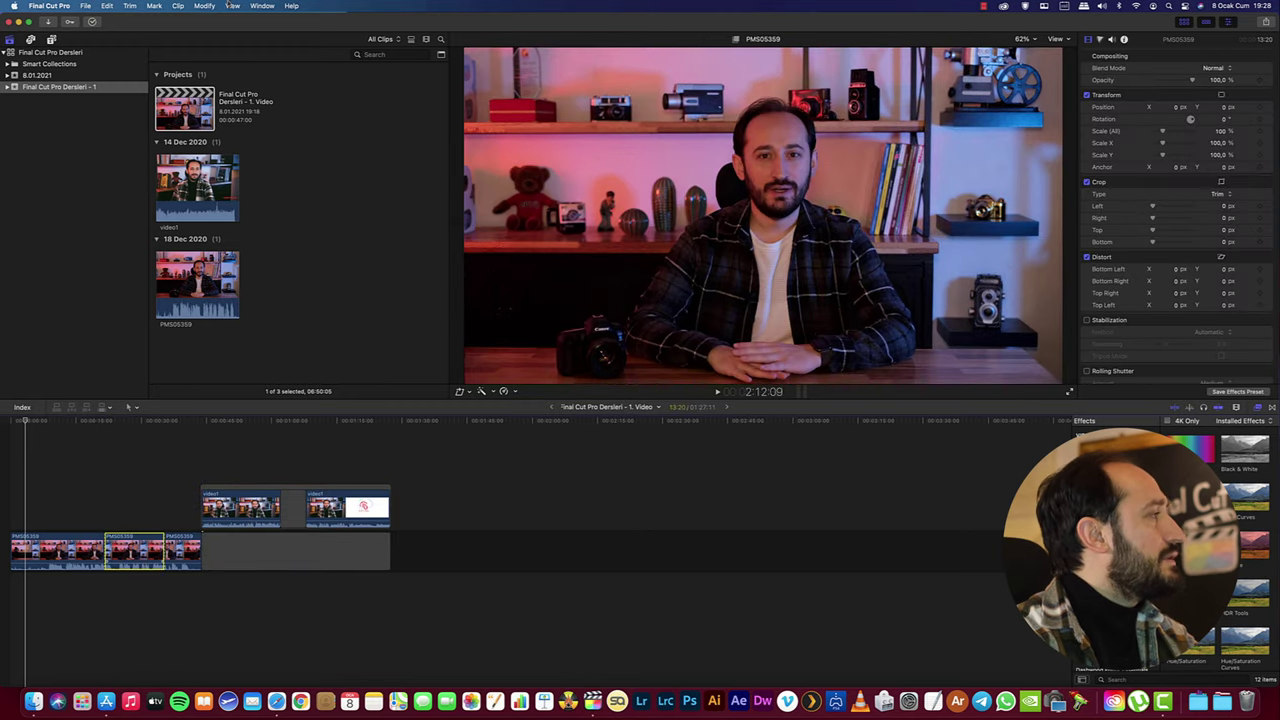
{"action": "left_click", "coordinate": [178, 6]}
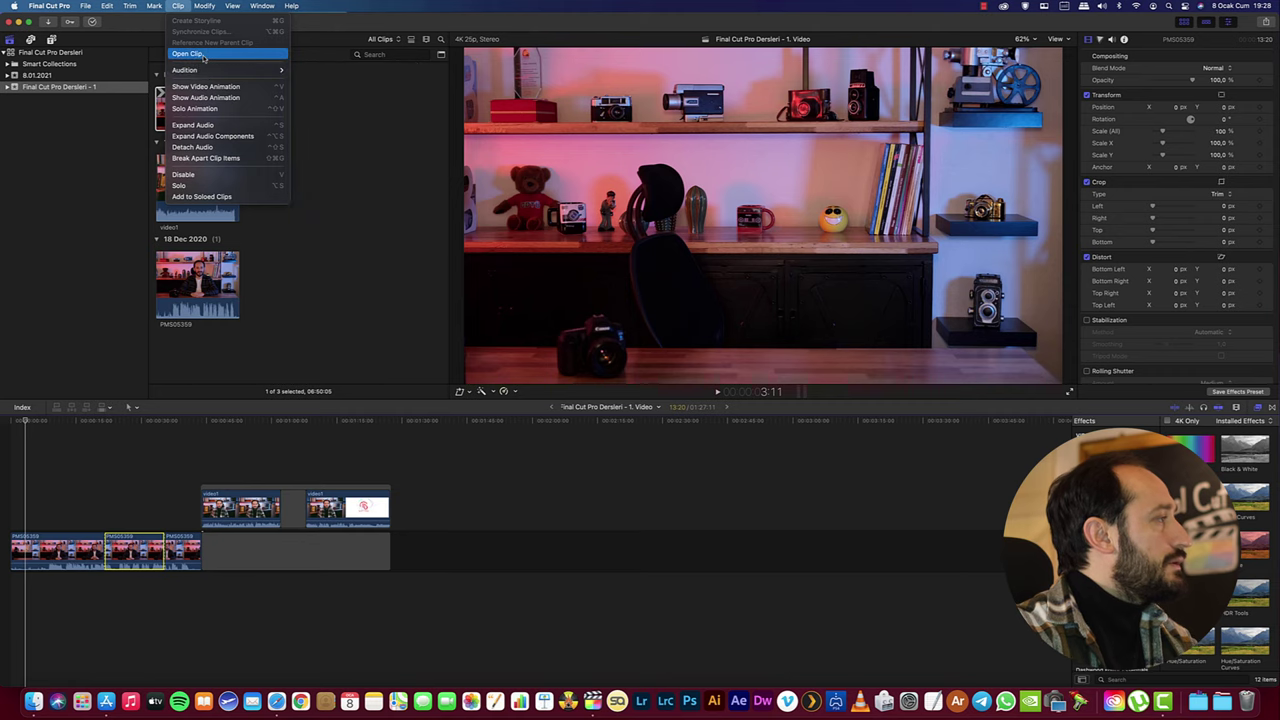
{"action": "left_click", "coordinate": [204, 57]}
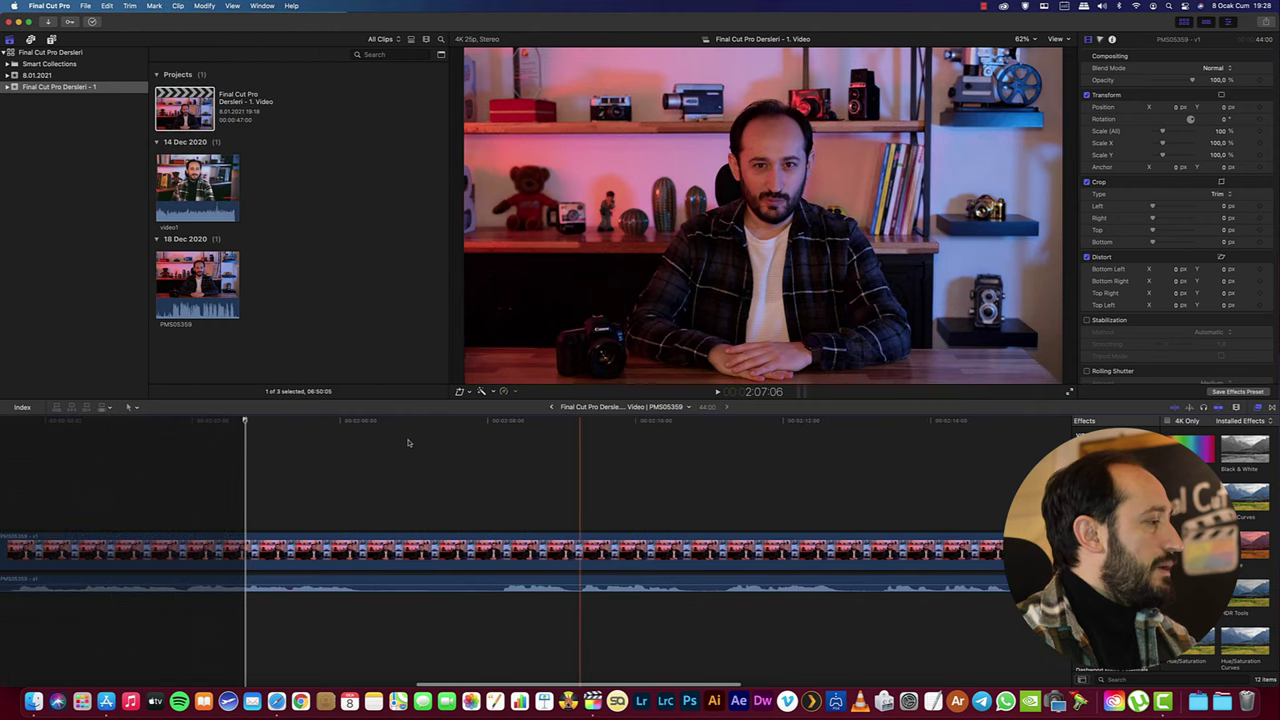
{"action": "scroll", "coordinate": [408, 443], "scroll_direction": "left", "scroll_amount": 5}
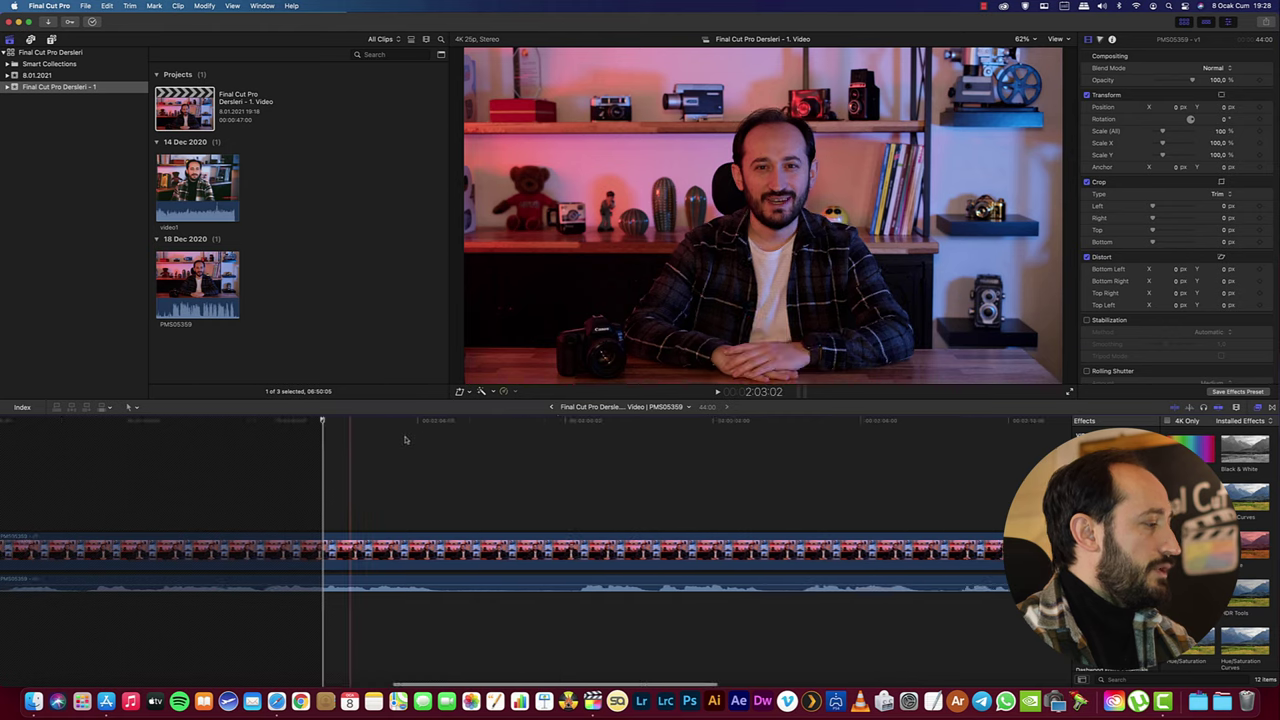
{"action": "scroll", "coordinate": [405, 440], "scroll_direction": "right", "scroll_amount": 2}
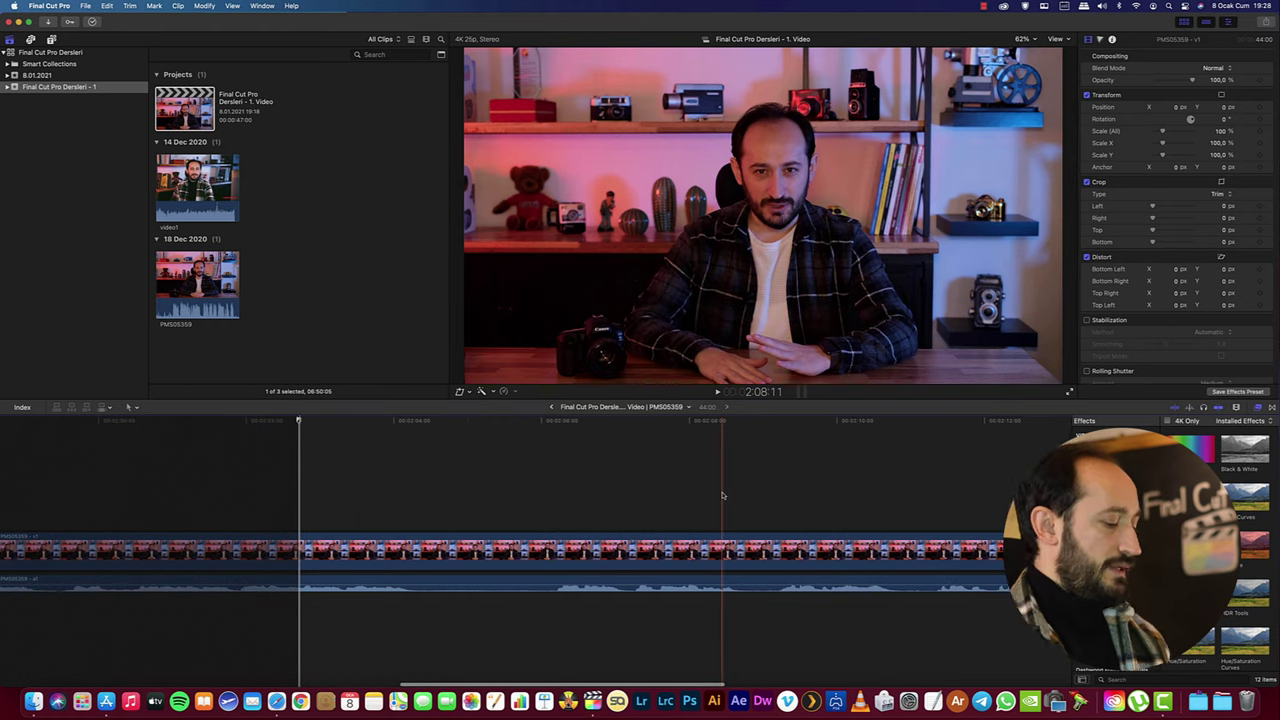
- Zoom the clip's timeline out to fit, then return to the parent project
{"action": "key", "text": "super+minus"}
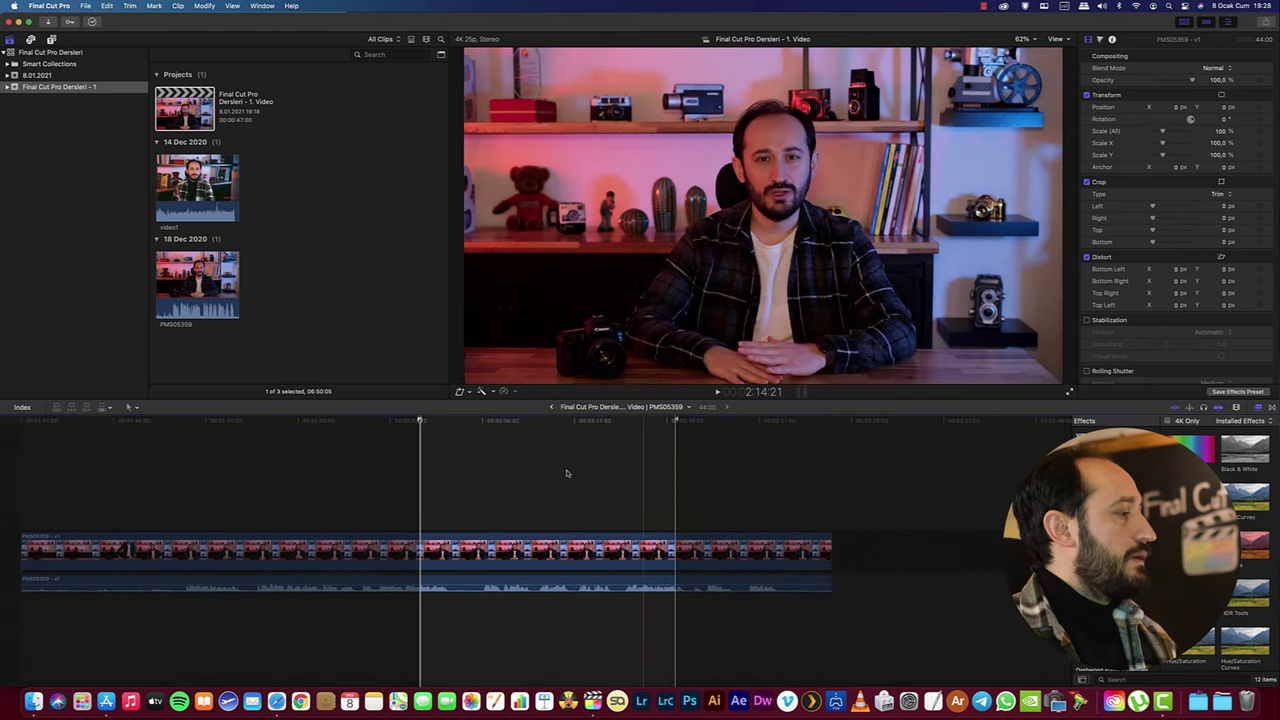
{"action": "left_click", "coordinate": [469, 563]}
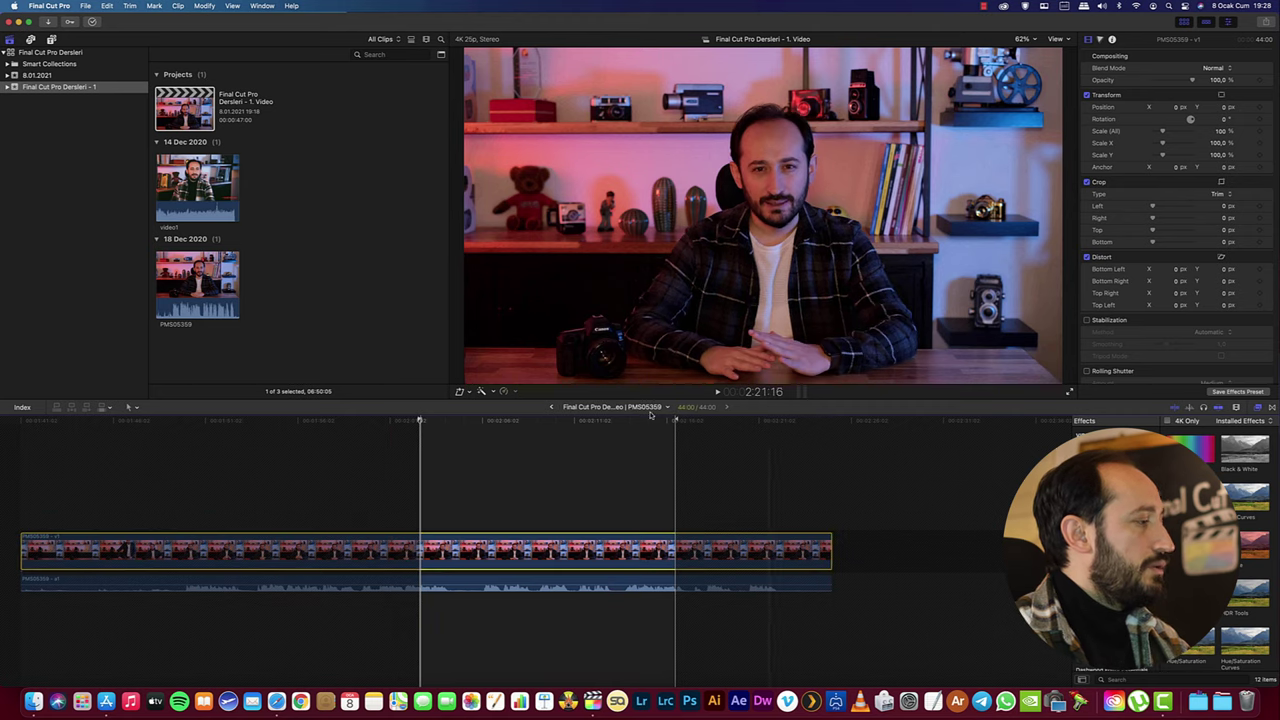
{"action": "left_click", "coordinate": [552, 408]}
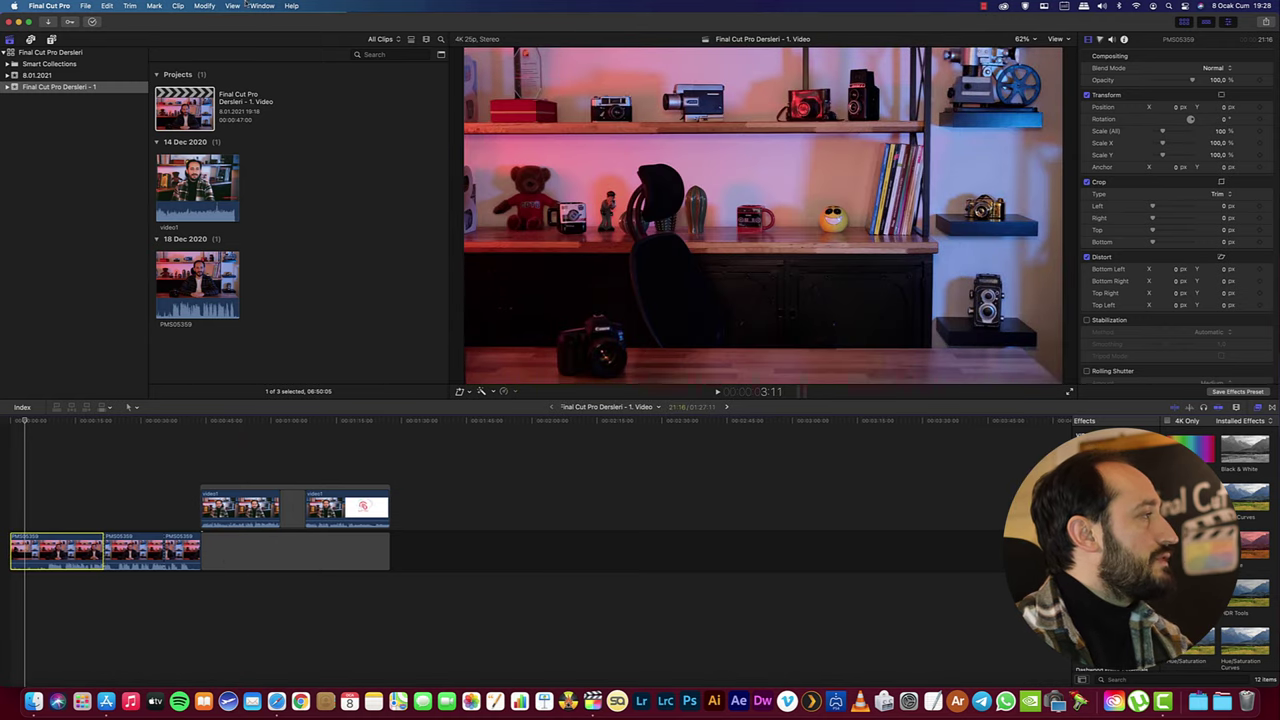
{"action": "left_click", "coordinate": [206, 6]}
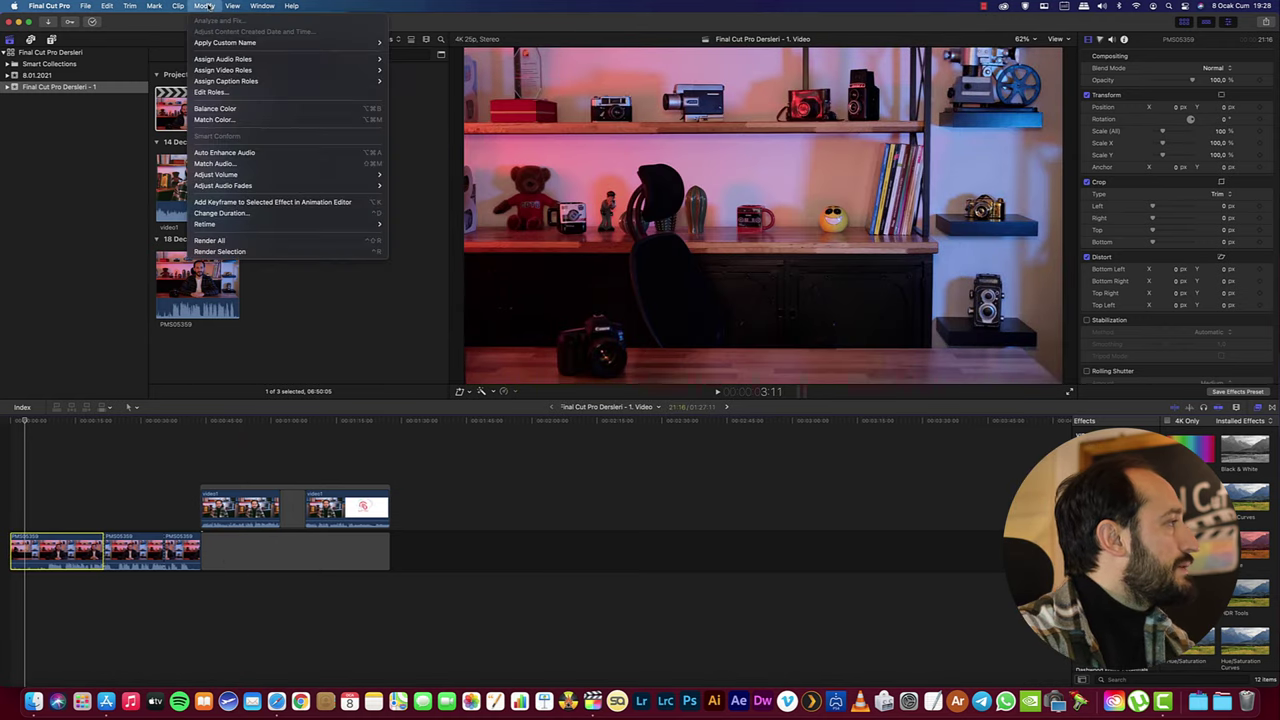
{"action": "mouse_move", "coordinate": [184, 76]}
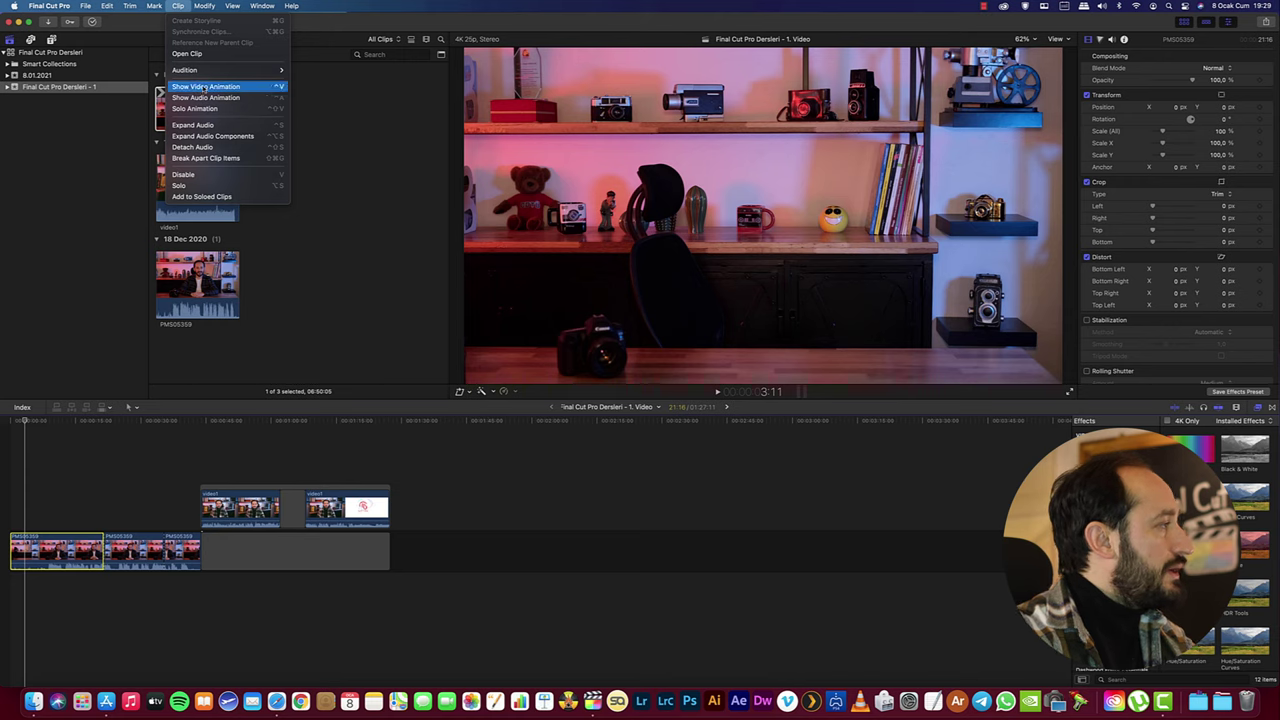
{"action": "left_click", "coordinate": [204, 88]}
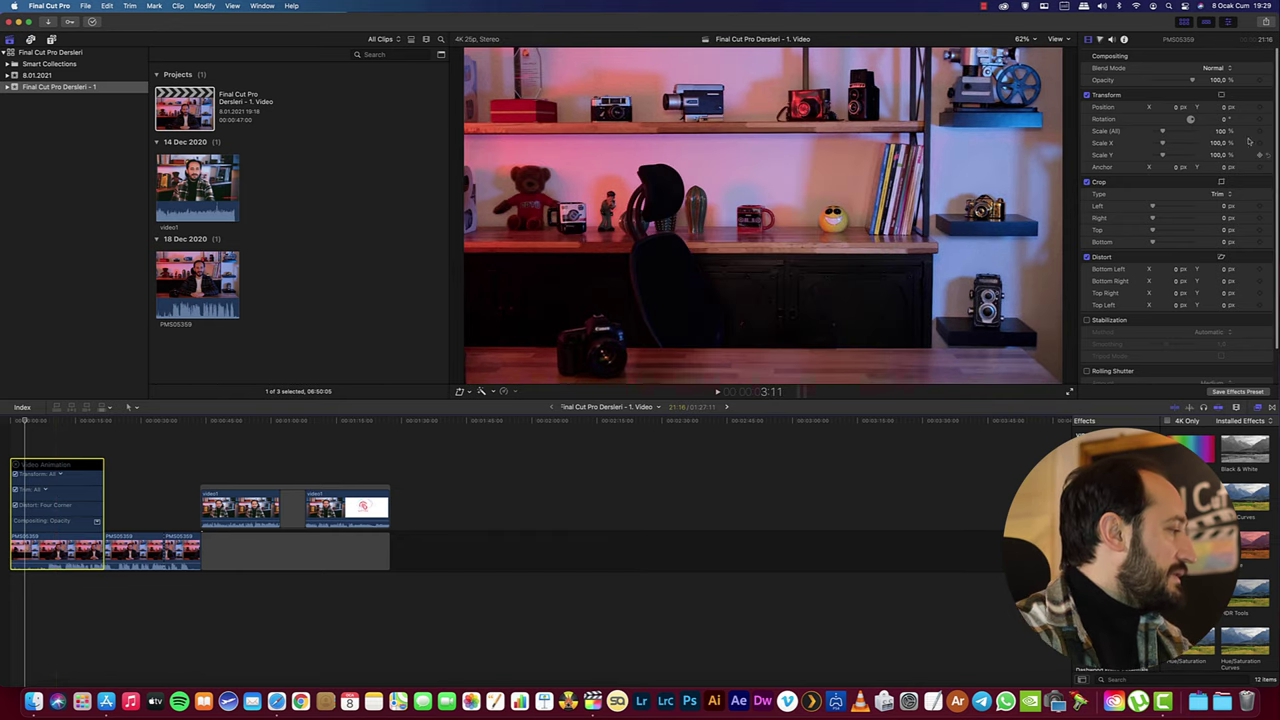
{"action": "left_click", "coordinate": [16, 465]}
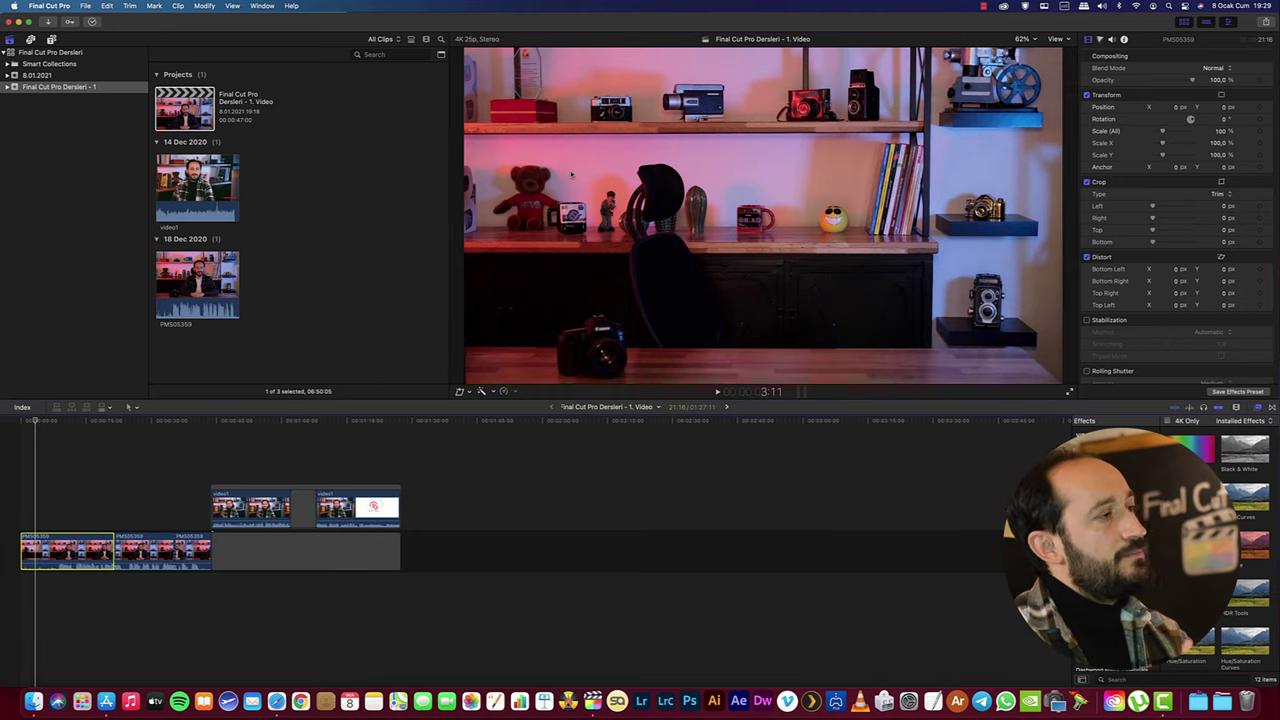
{"action": "left_click", "coordinate": [178, 6]}
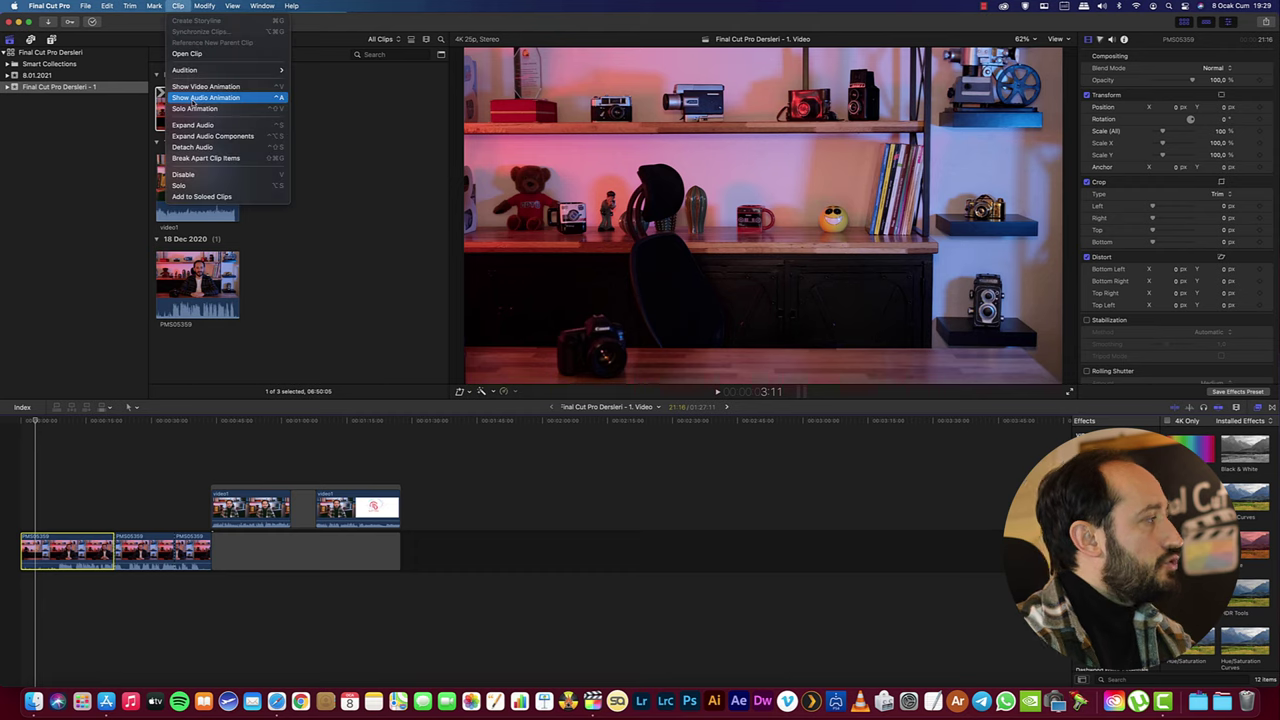
{"action": "left_click", "coordinate": [205, 97]}
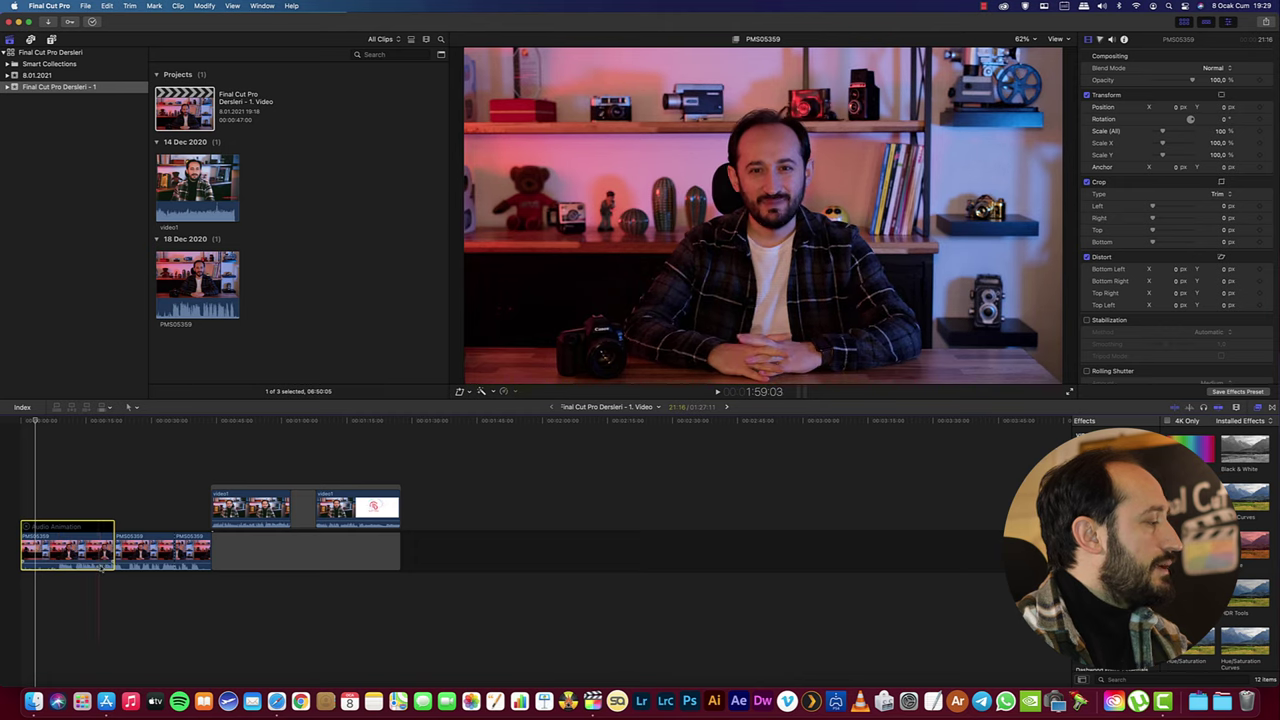
{"action": "left_click", "coordinate": [179, 6]}
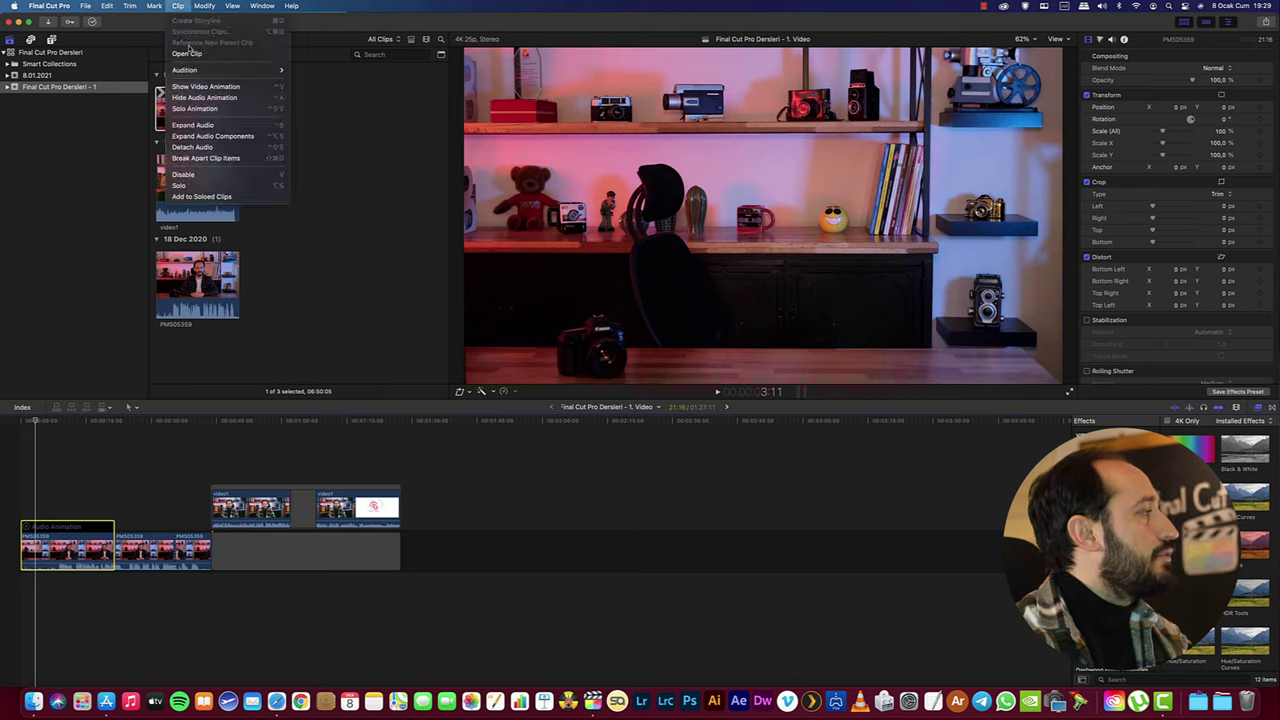
{"action": "left_click", "coordinate": [200, 97]}
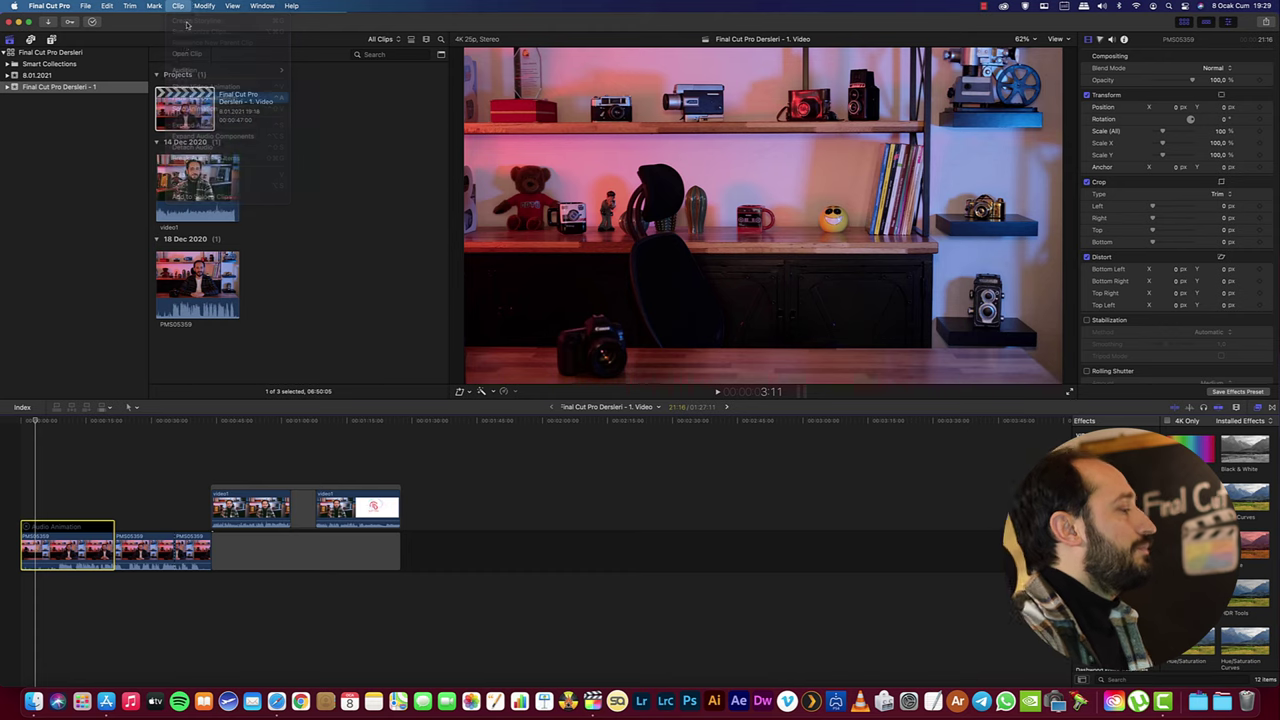
{"action": "left_click", "coordinate": [179, 6]}
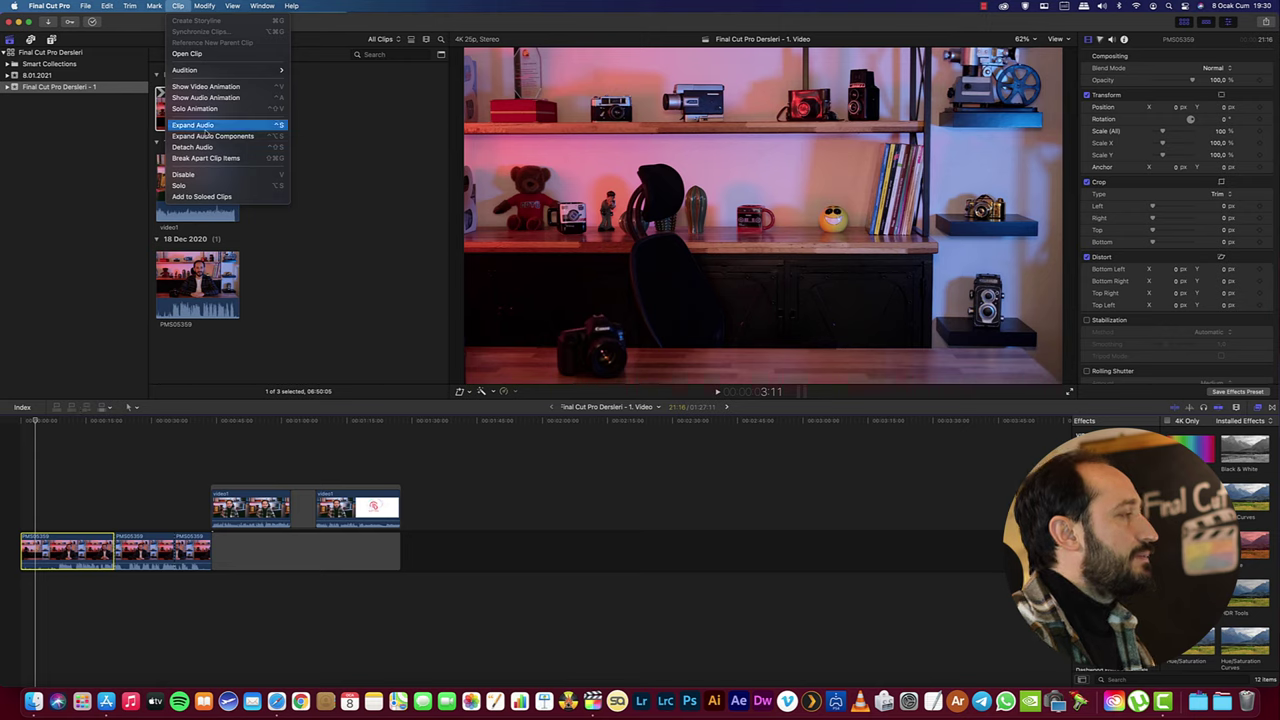
{"action": "left_click", "coordinate": [195, 125]}
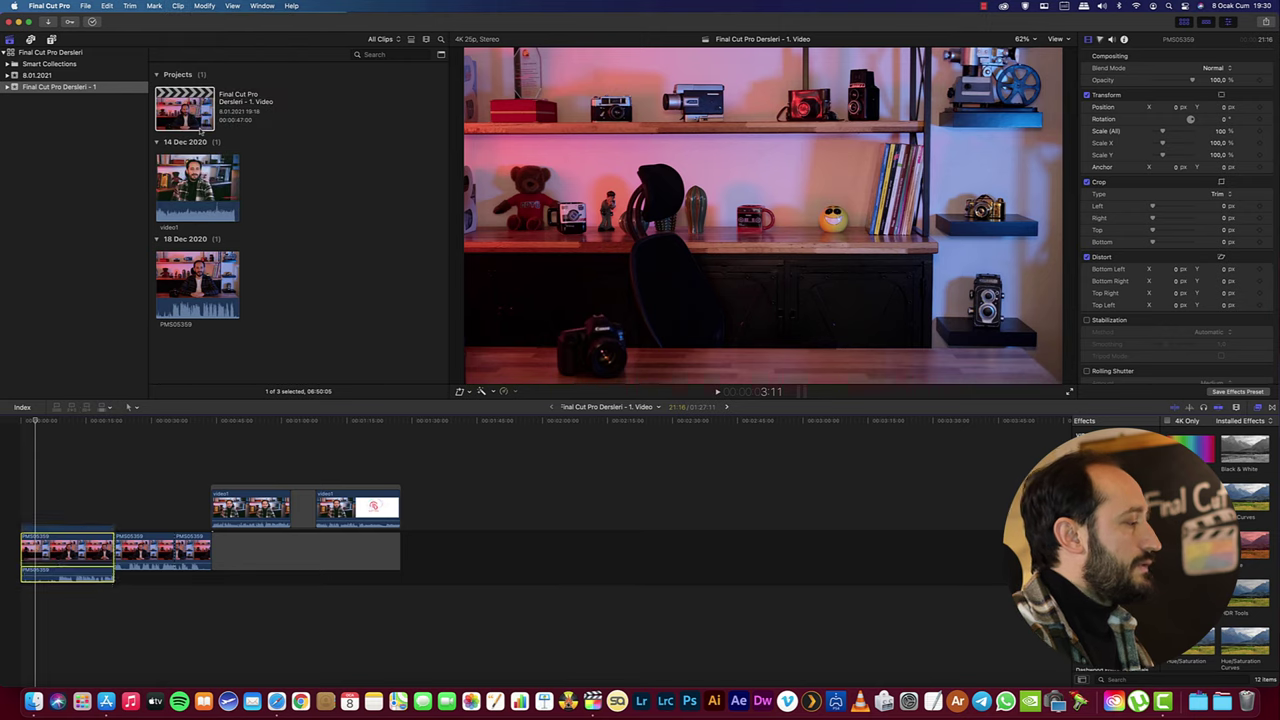
{"action": "left_click_drag", "start_coordinate": [57, 577], "coordinate": [53, 568]}
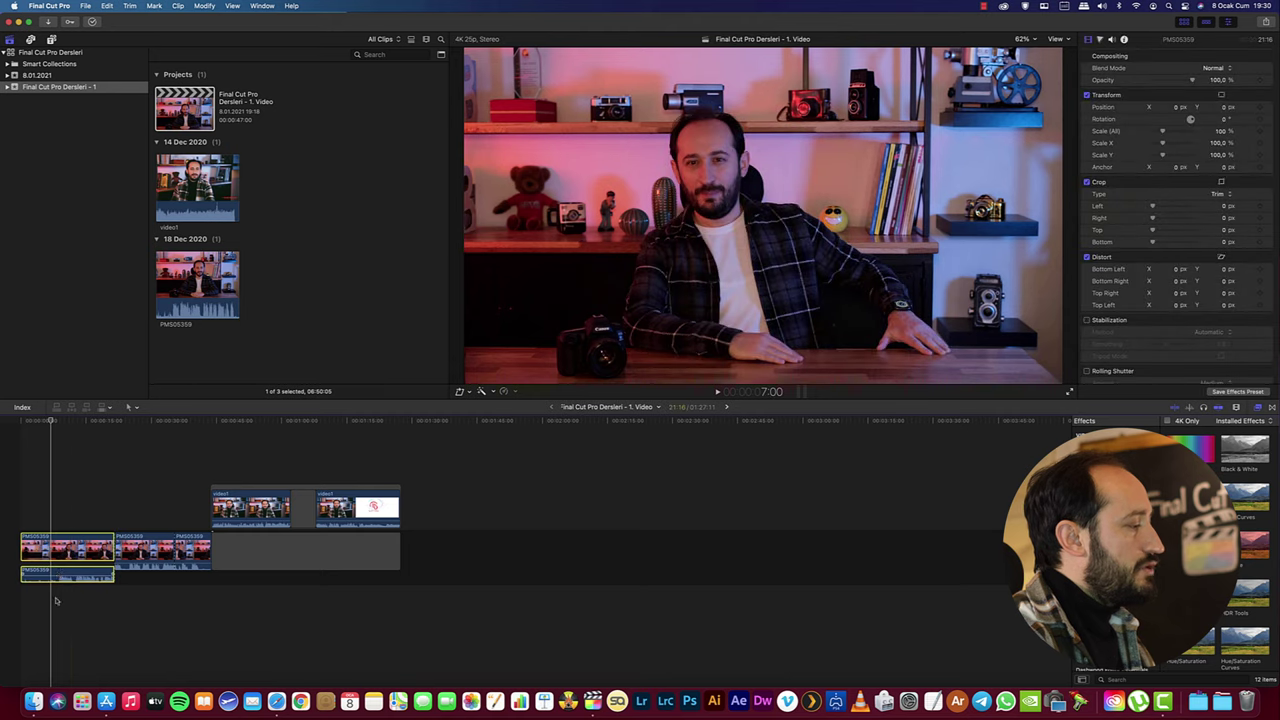
{"action": "key", "text": "super+z"}
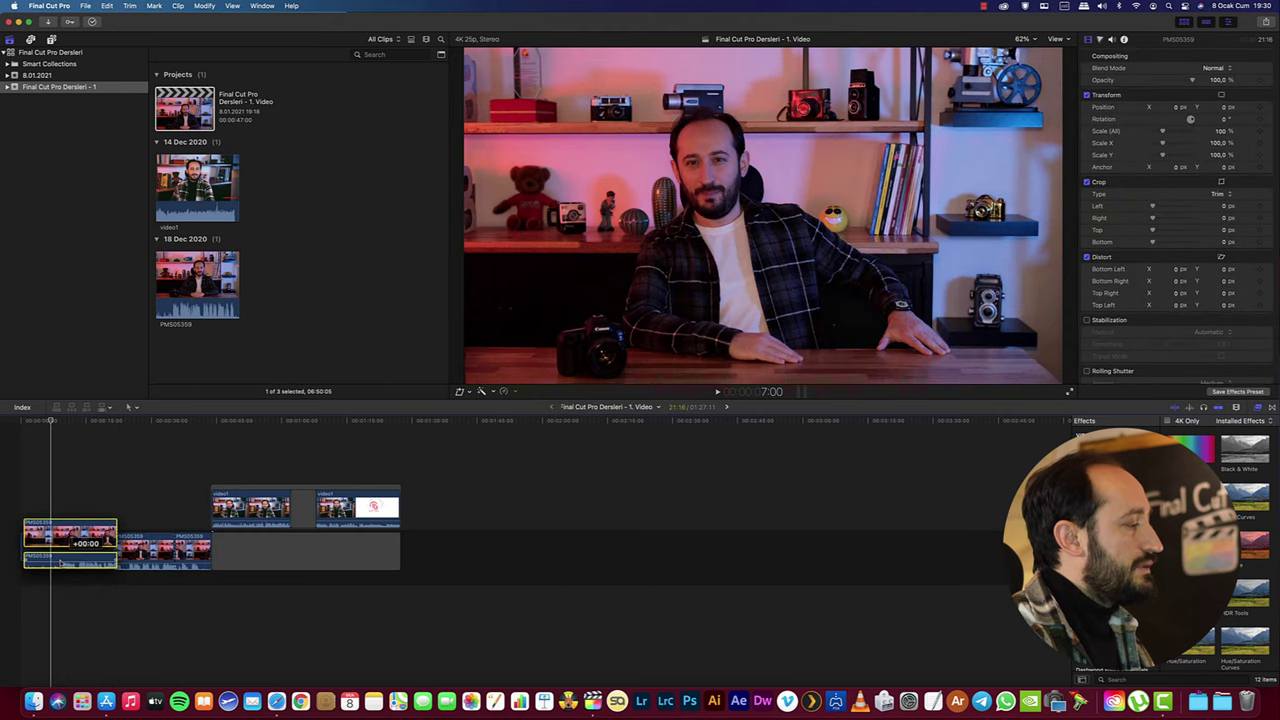
{"action": "left_click", "coordinate": [52, 586]}
{"action": "left_click", "coordinate": [52, 566]}
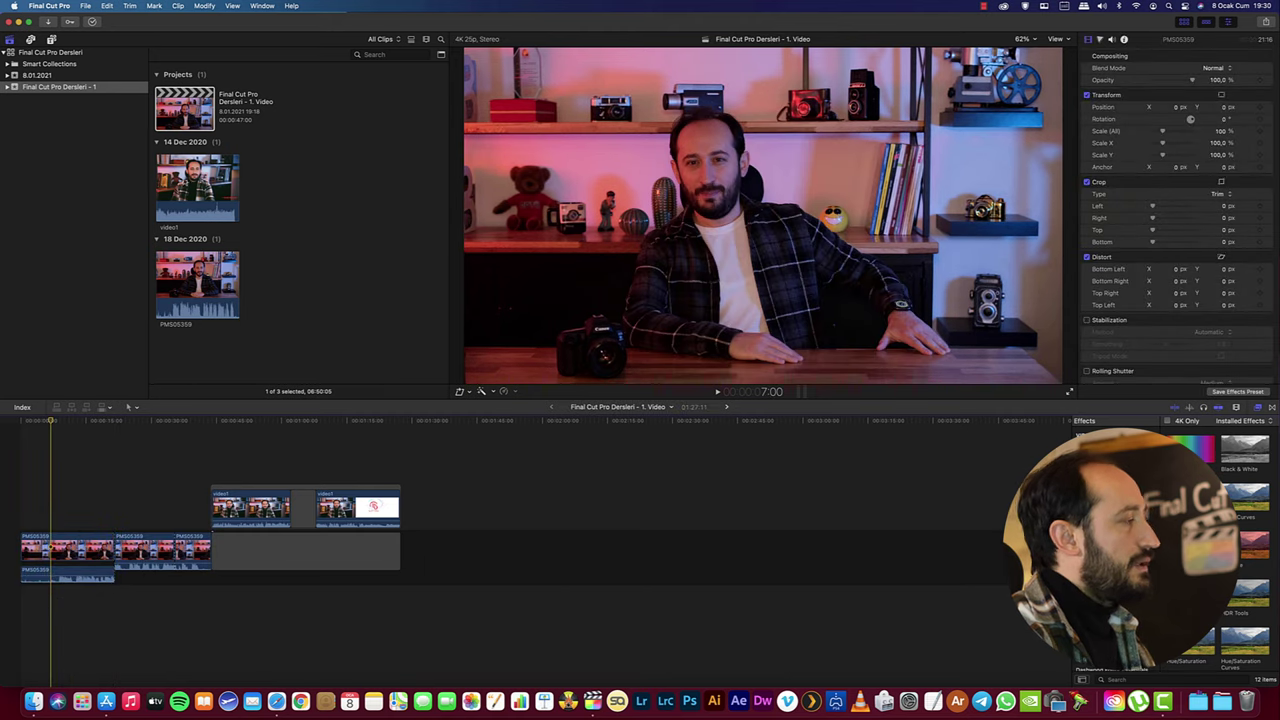
{"action": "left_click", "coordinate": [178, 6]}
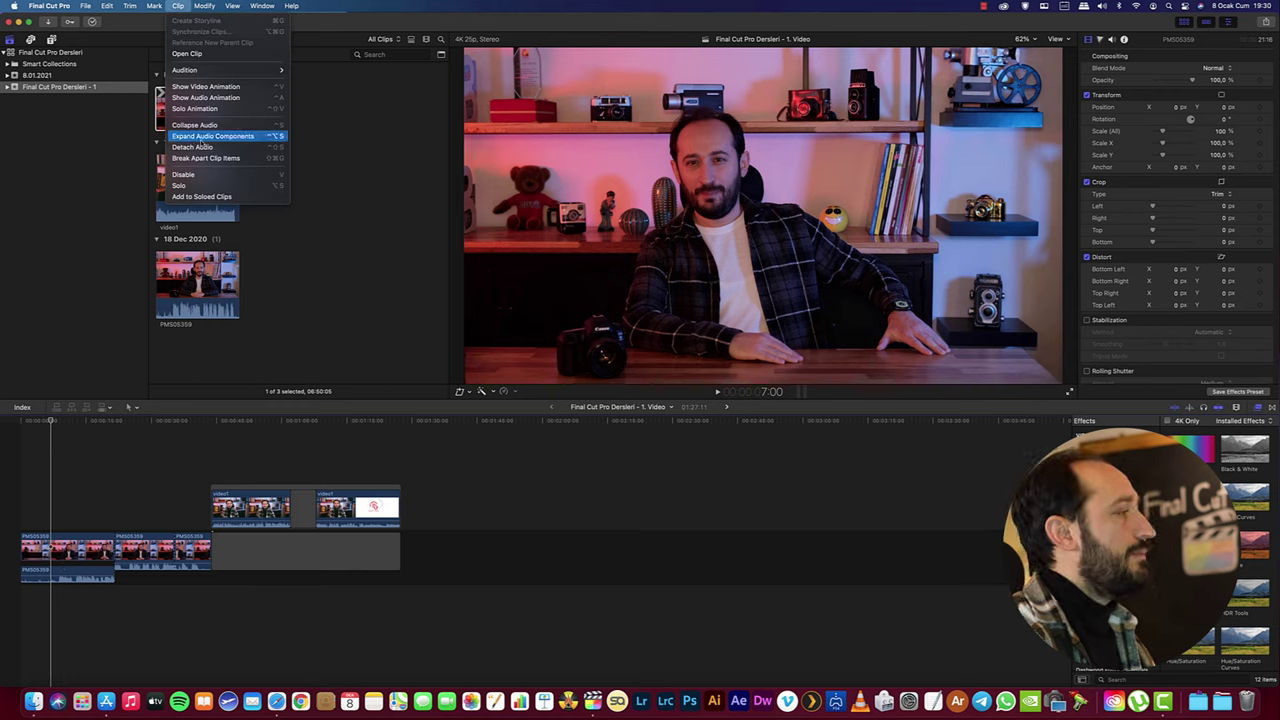
{"action": "left_click", "coordinate": [207, 125]}
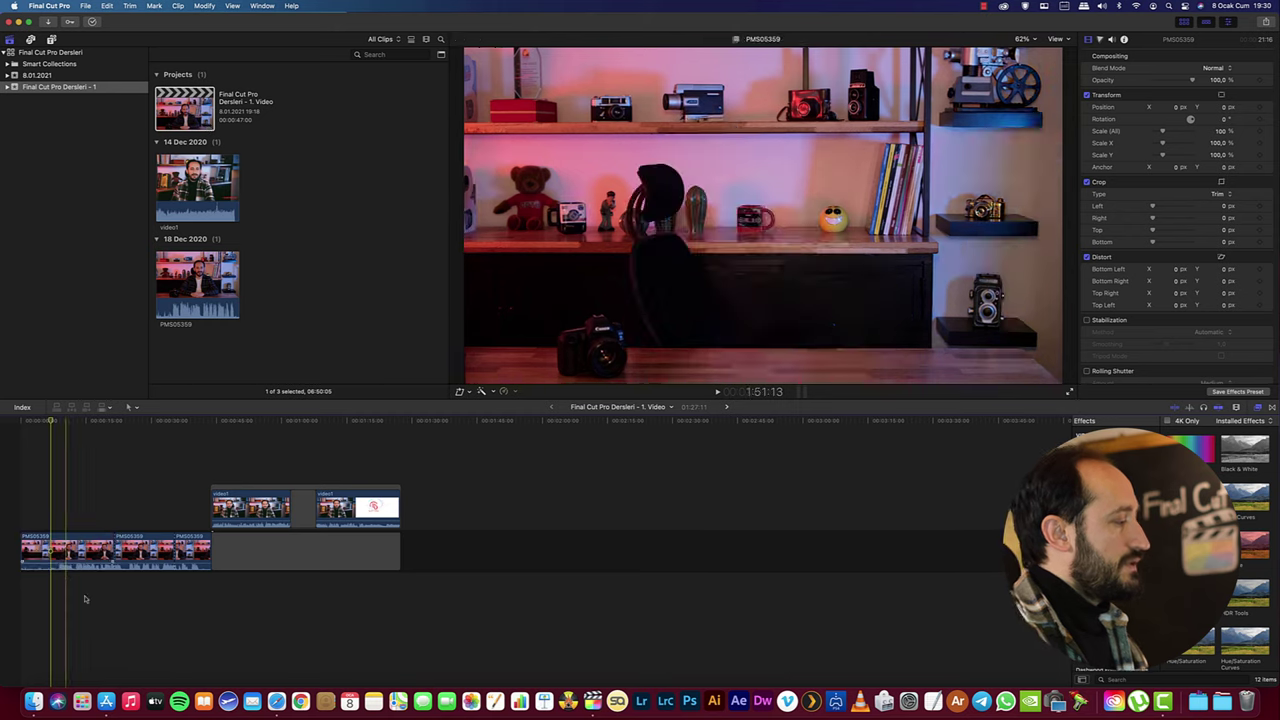
{"action": "left_click", "coordinate": [70, 568]}
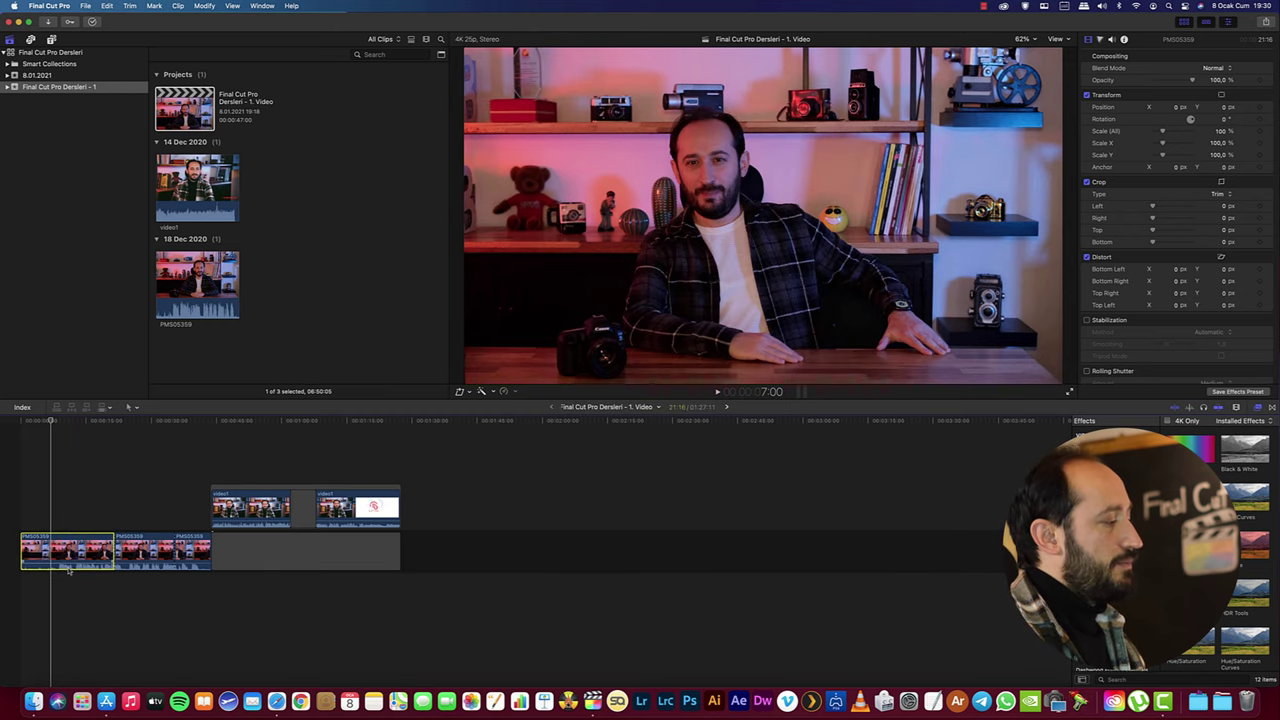
{"action": "double_click", "coordinate": [70, 568]}
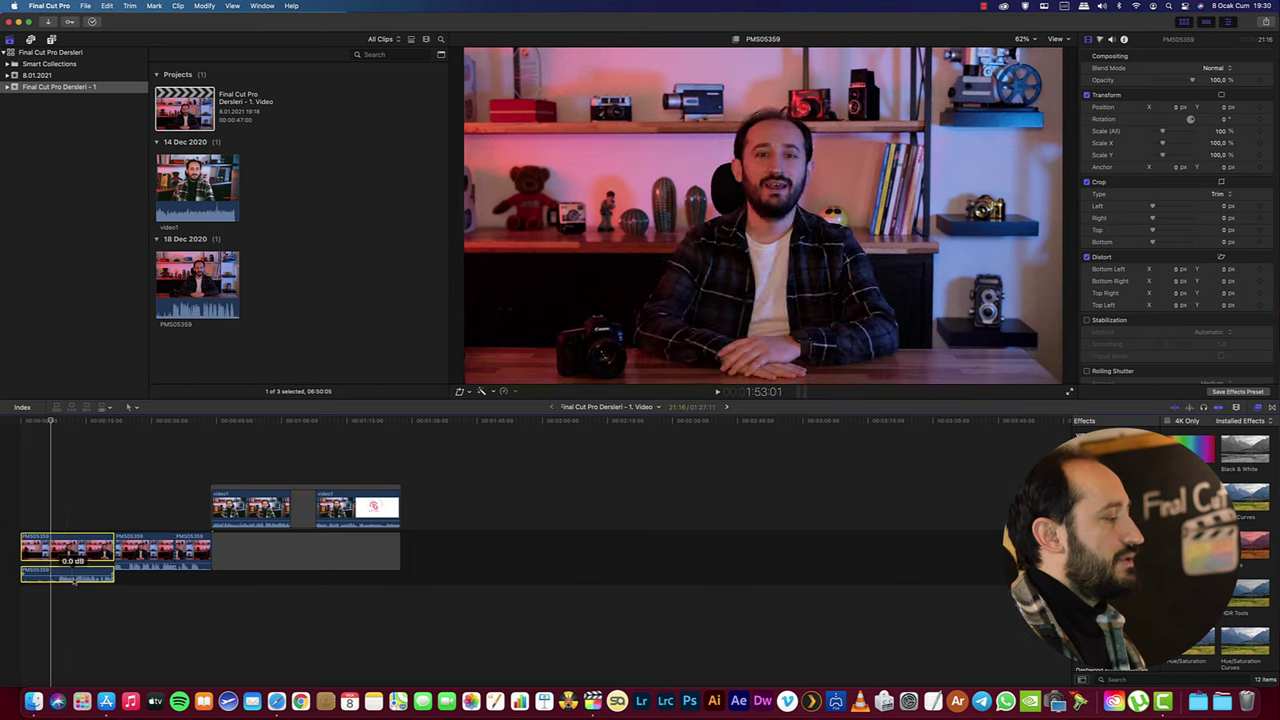
{"action": "double_click", "coordinate": [65, 572]}
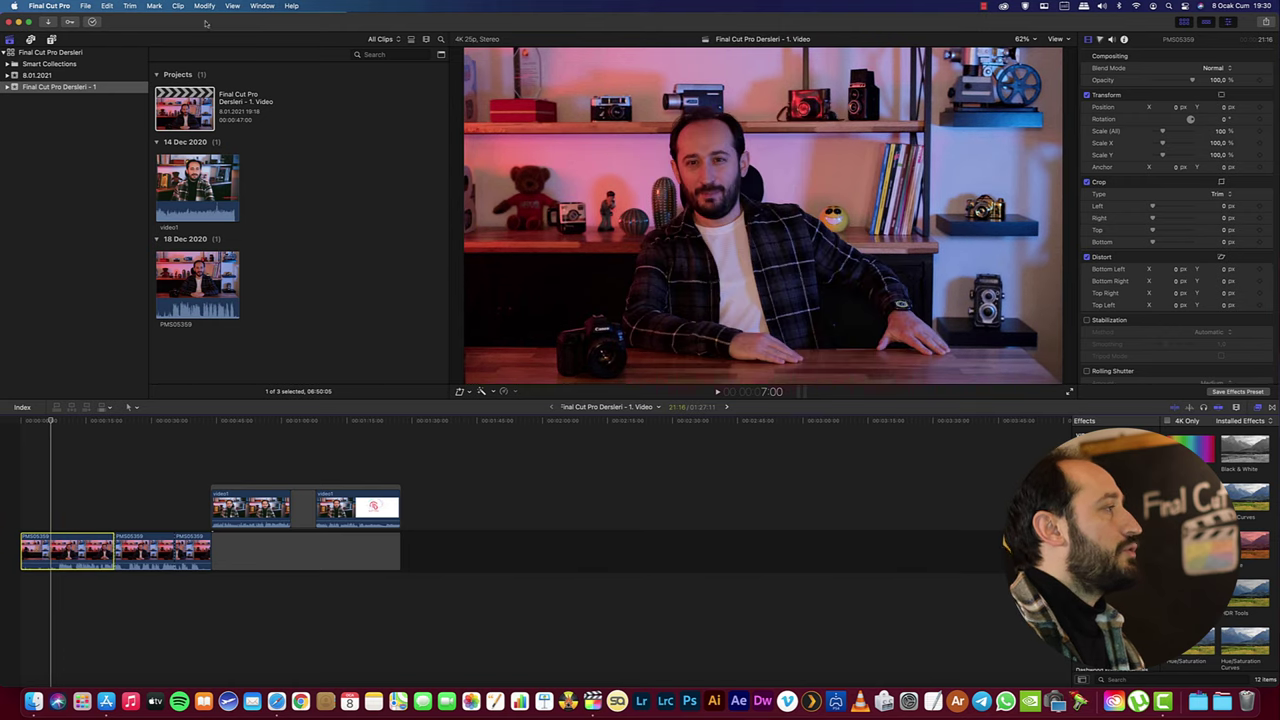
{"action": "left_click", "coordinate": [178, 6]}
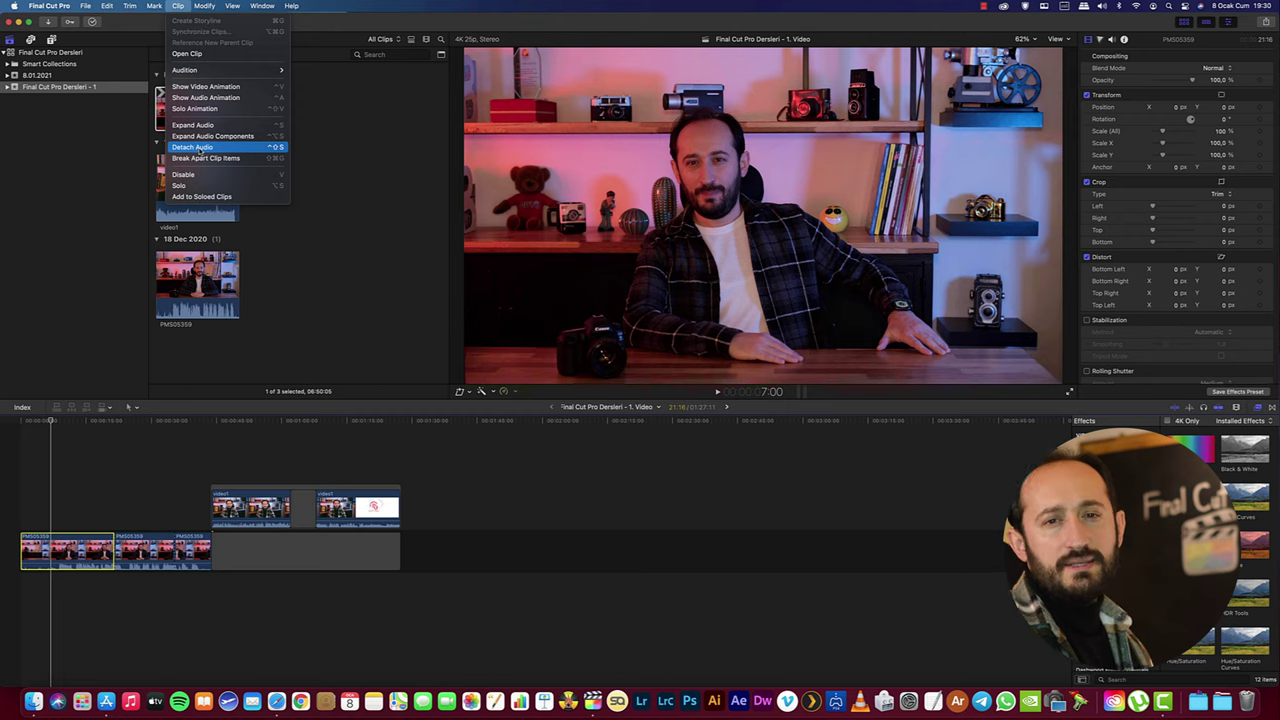
- Detach the first clip's audio and delete the detached audio clip from the timeline
{"action": "left_click", "coordinate": [197, 147]}
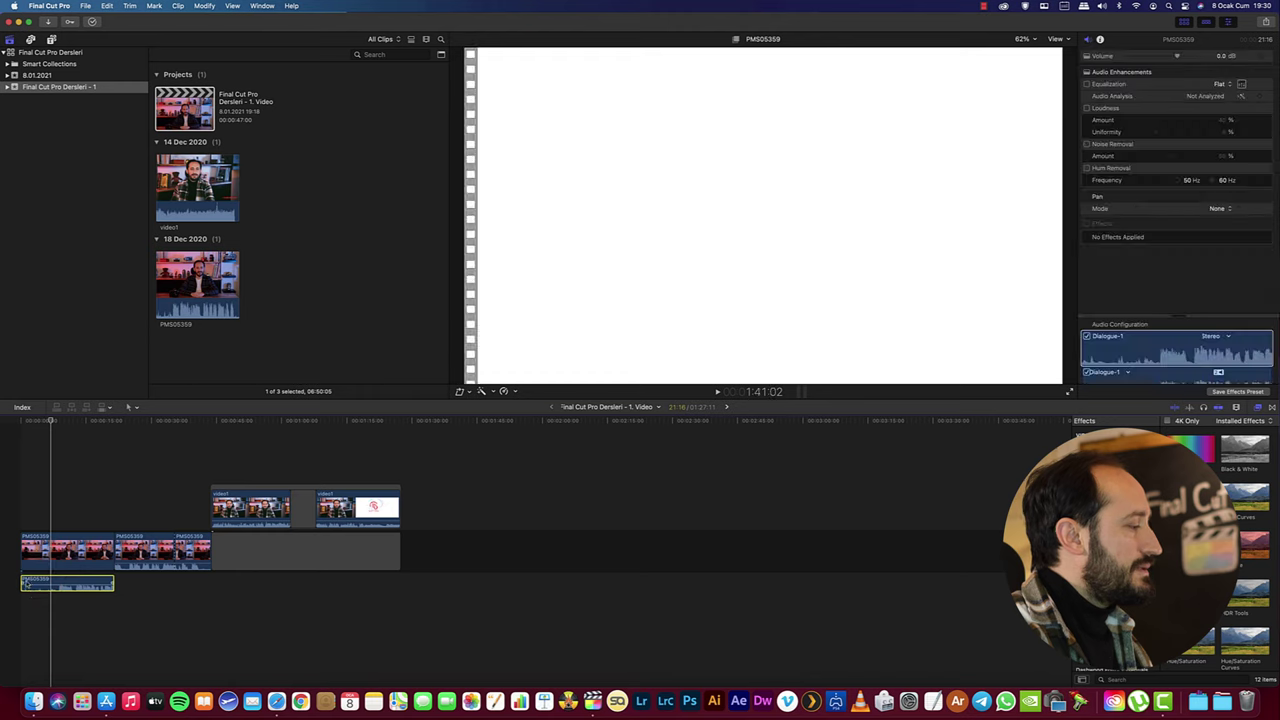
{"action": "mouse_move", "coordinate": [63, 583]}
{"action": "left_mouse_down"}
{"action": "mouse_move", "coordinate": [130, 603]}
{"action": "mouse_move", "coordinate": [27, 585]}
{"action": "left_mouse_up"}
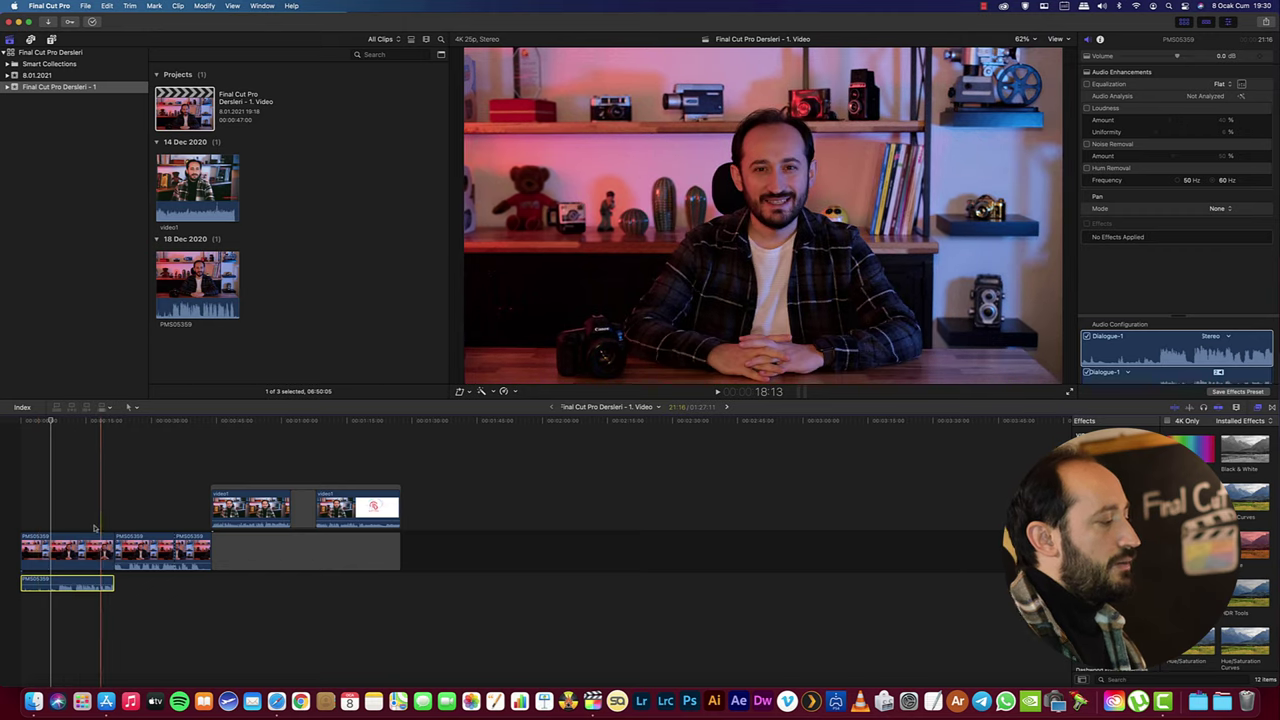
{"action": "left_click", "coordinate": [164, 6]}
{"action": "left_click", "coordinate": [314, 246]}
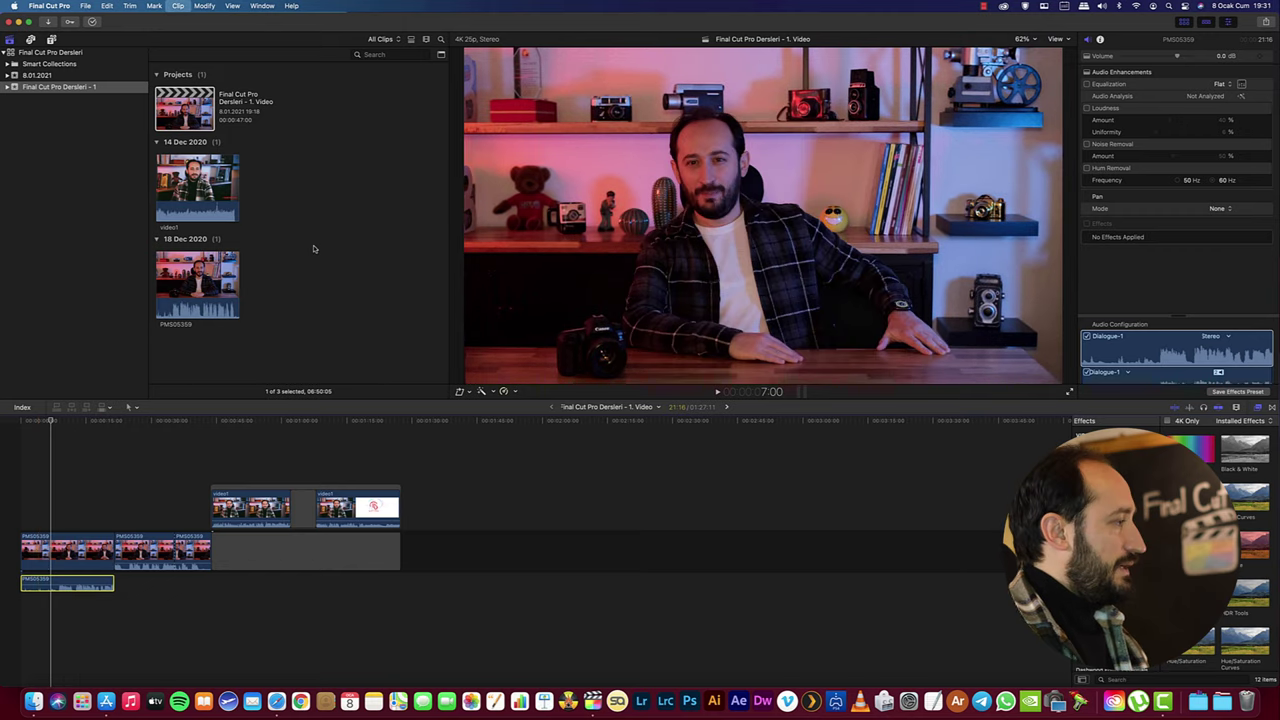
{"action": "key", "text": "Home"}
{"action": "key", "text": "BackSpace"}
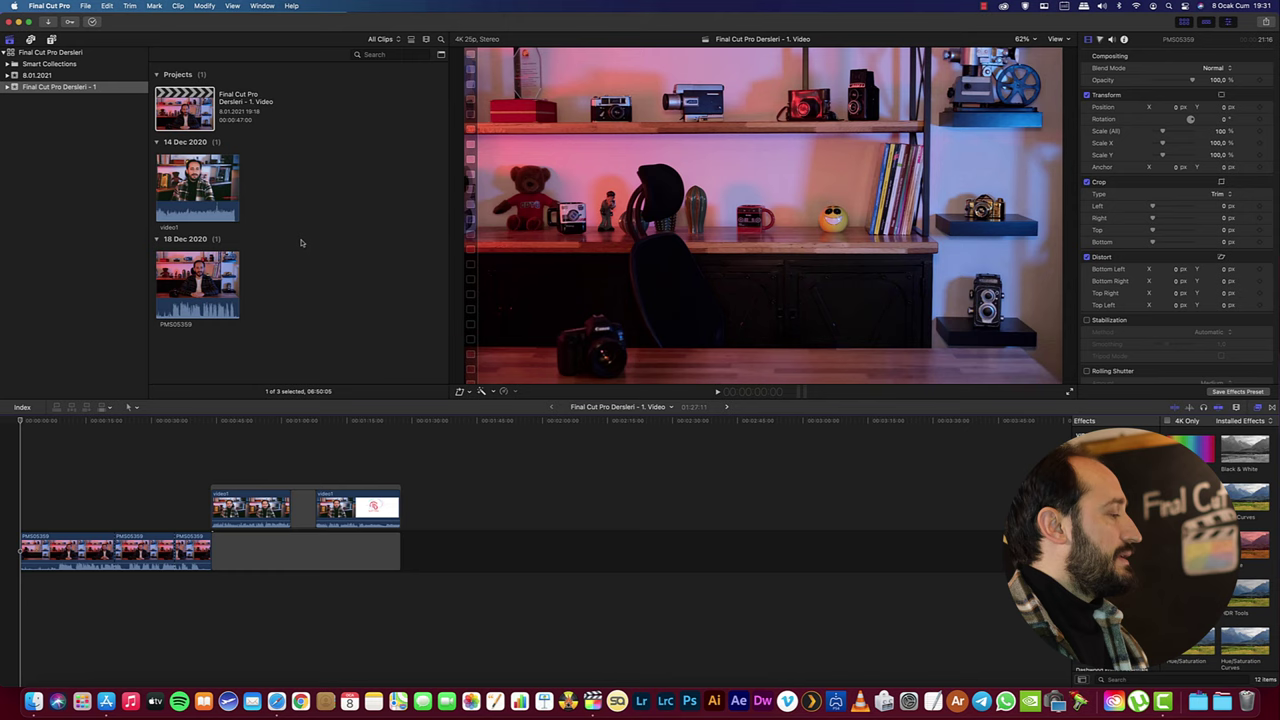
{"action": "left_click", "coordinate": [178, 6]}
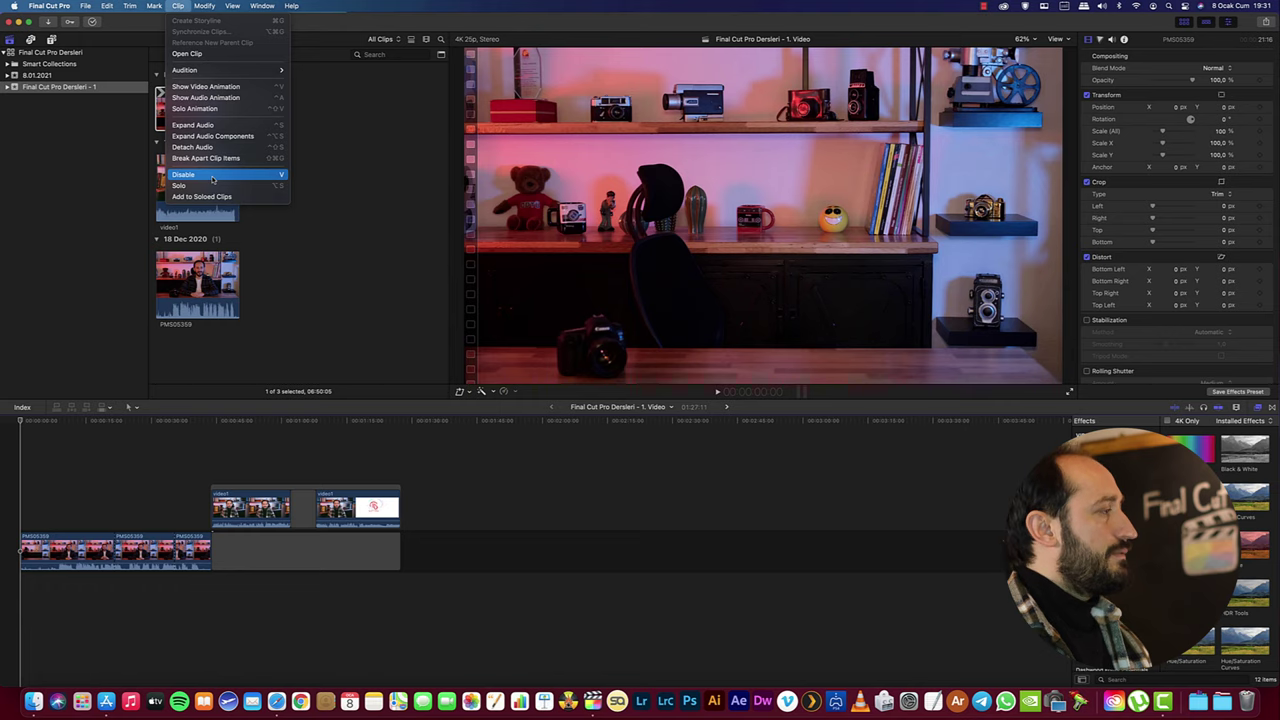
{"action": "left_click", "coordinate": [212, 176]}
{"action": "left_click", "coordinate": [78, 490]}
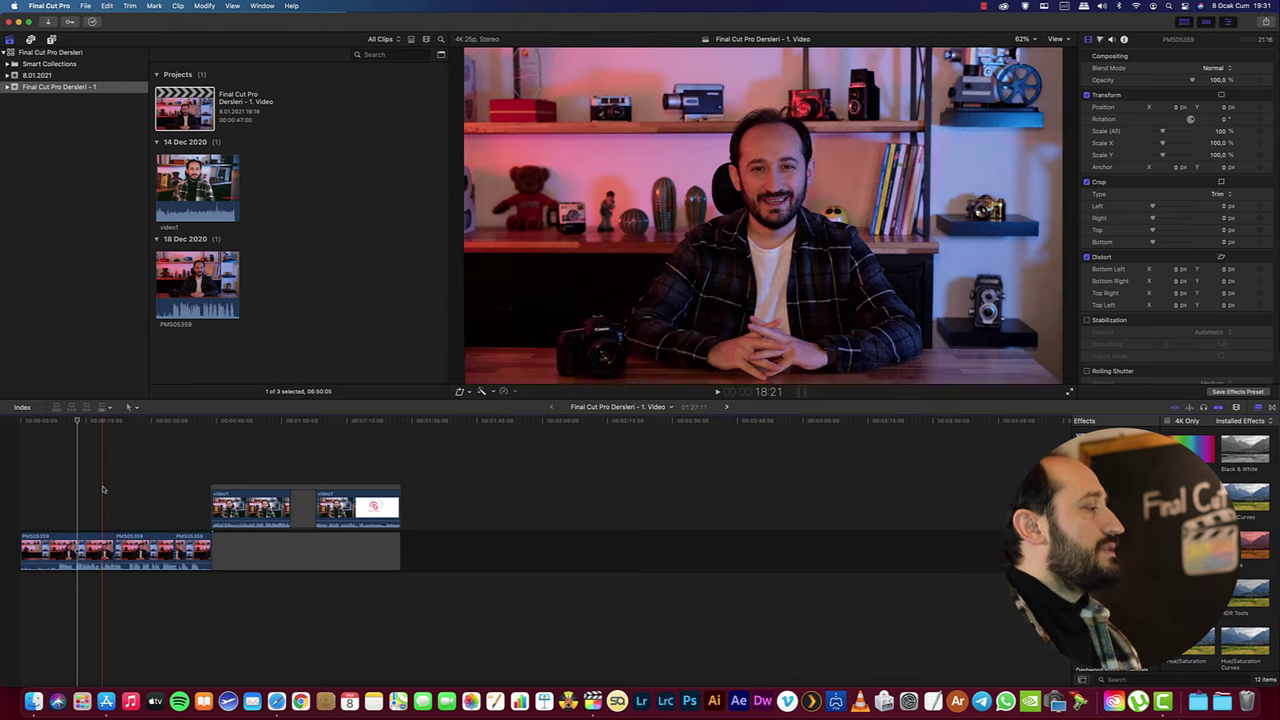
{"action": "left_click", "coordinate": [102, 489]}
{"action": "left_click", "coordinate": [204, 6]}
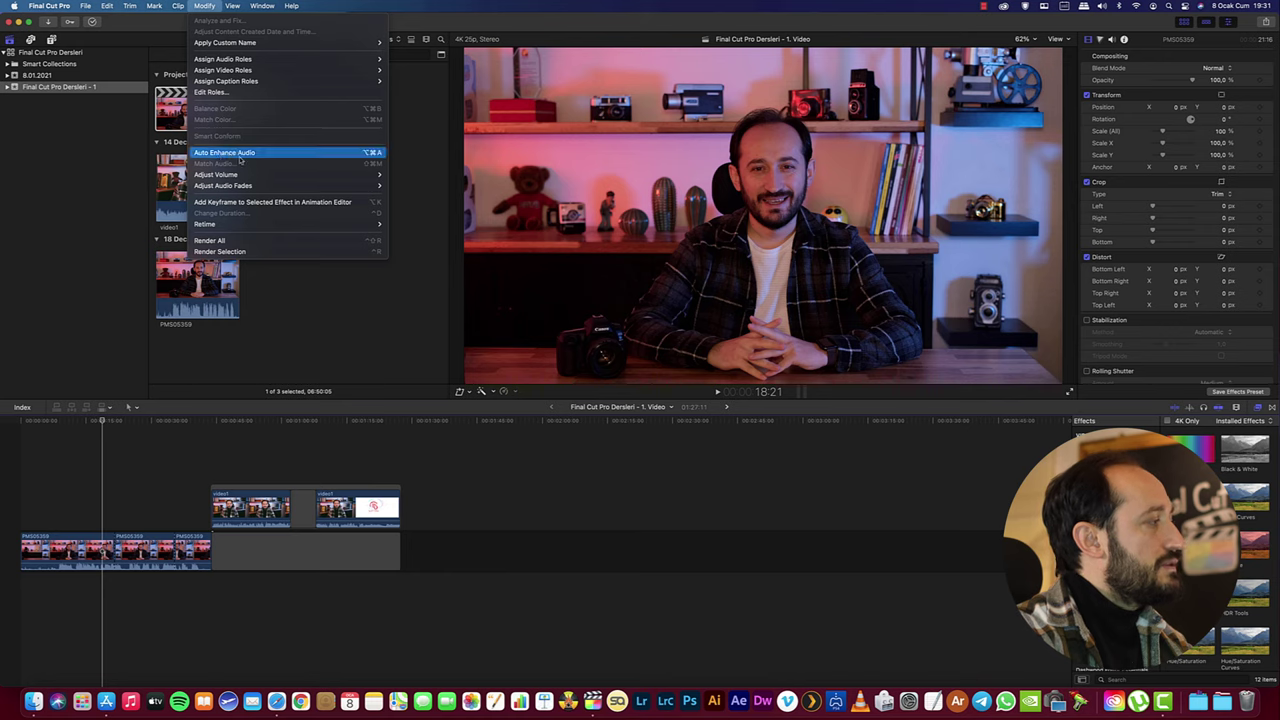
{"action": "left_click", "coordinate": [172, 556]}
{"action": "mouse_move", "coordinate": [263, 229]}
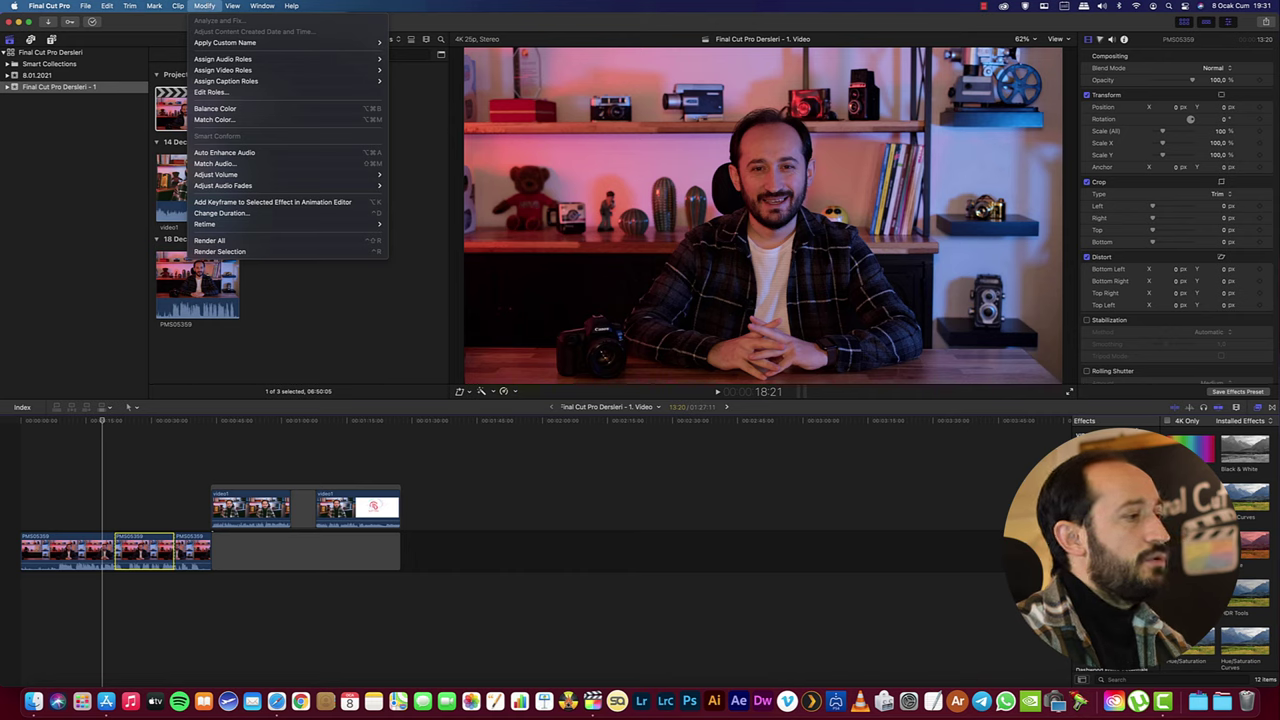
{"action": "mouse_move", "coordinate": [230, 5]}
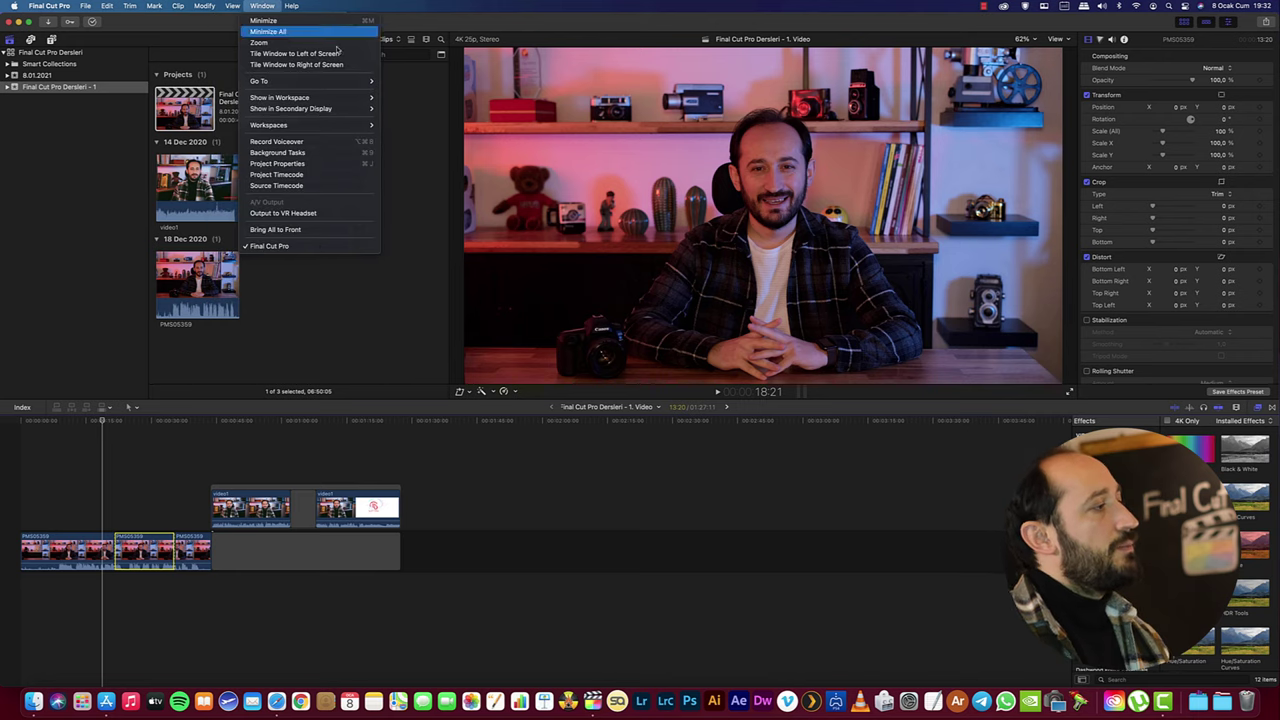
- Bring up the View > Show in Viewer choices: Angles, 360°, Video Scopes and overlays
{"action": "left_click", "coordinate": [991, 6]}
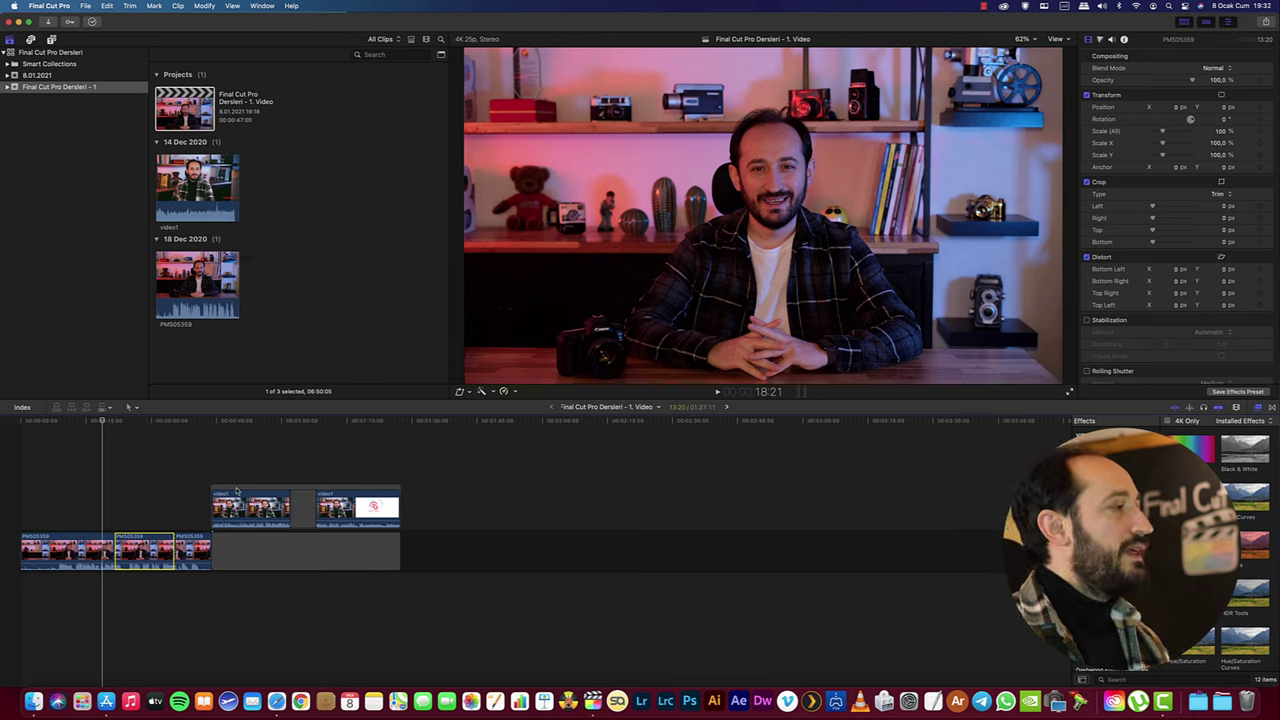
{"action": "left_click", "coordinate": [232, 6]}
{"action": "left_click", "coordinate": [232, 6]}
{"action": "left_click", "coordinate": [232, 6]}
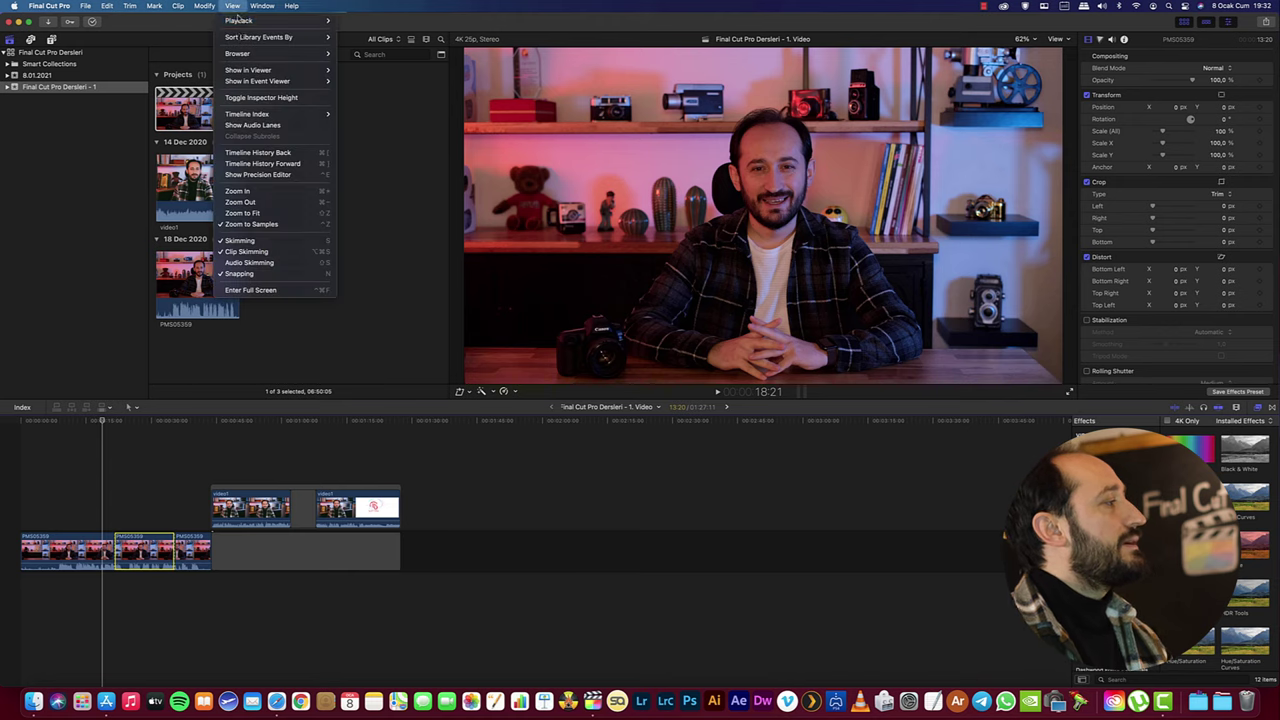
{"action": "mouse_move", "coordinate": [246, 72]}
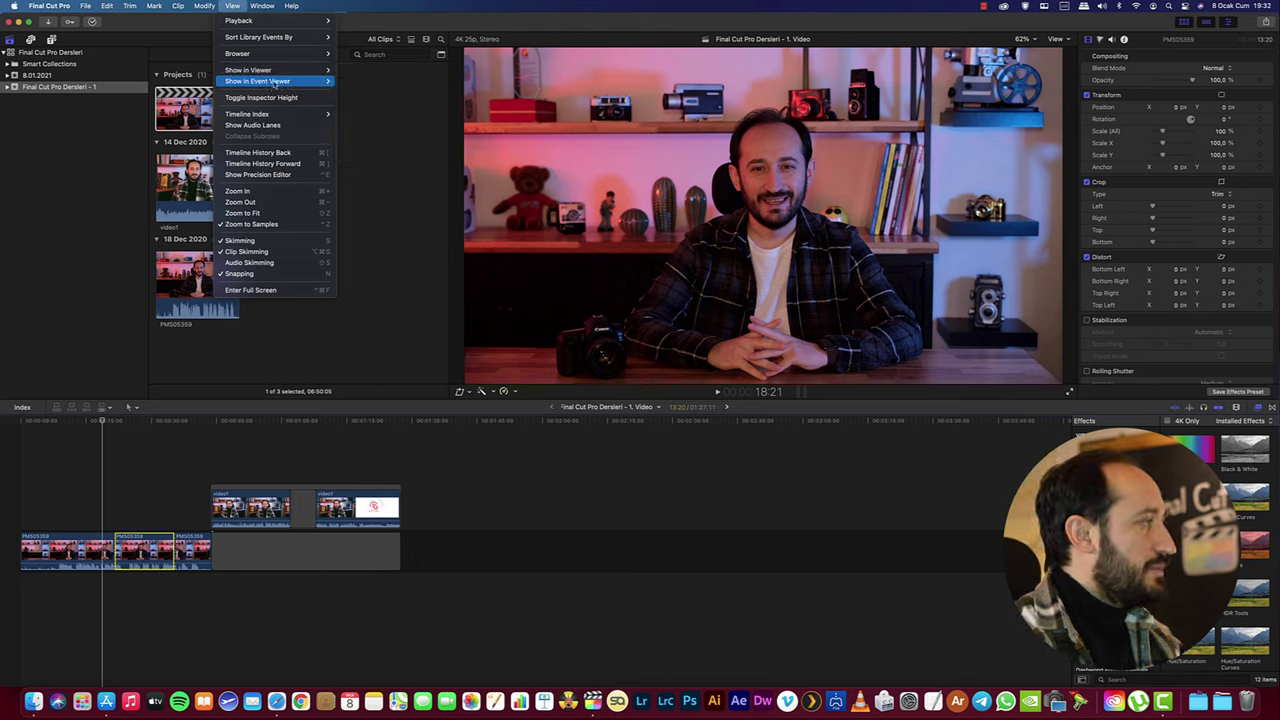
{"action": "mouse_move", "coordinate": [278, 21]}
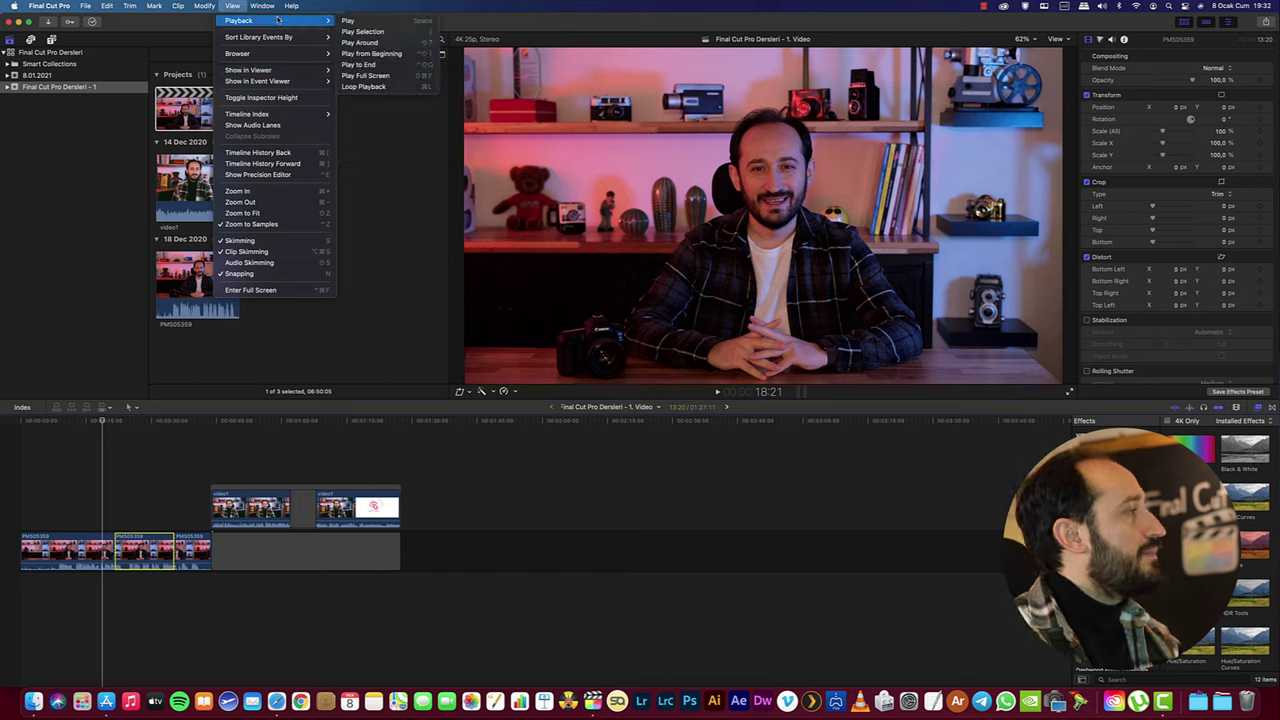
{"action": "mouse_move", "coordinate": [254, 54]}
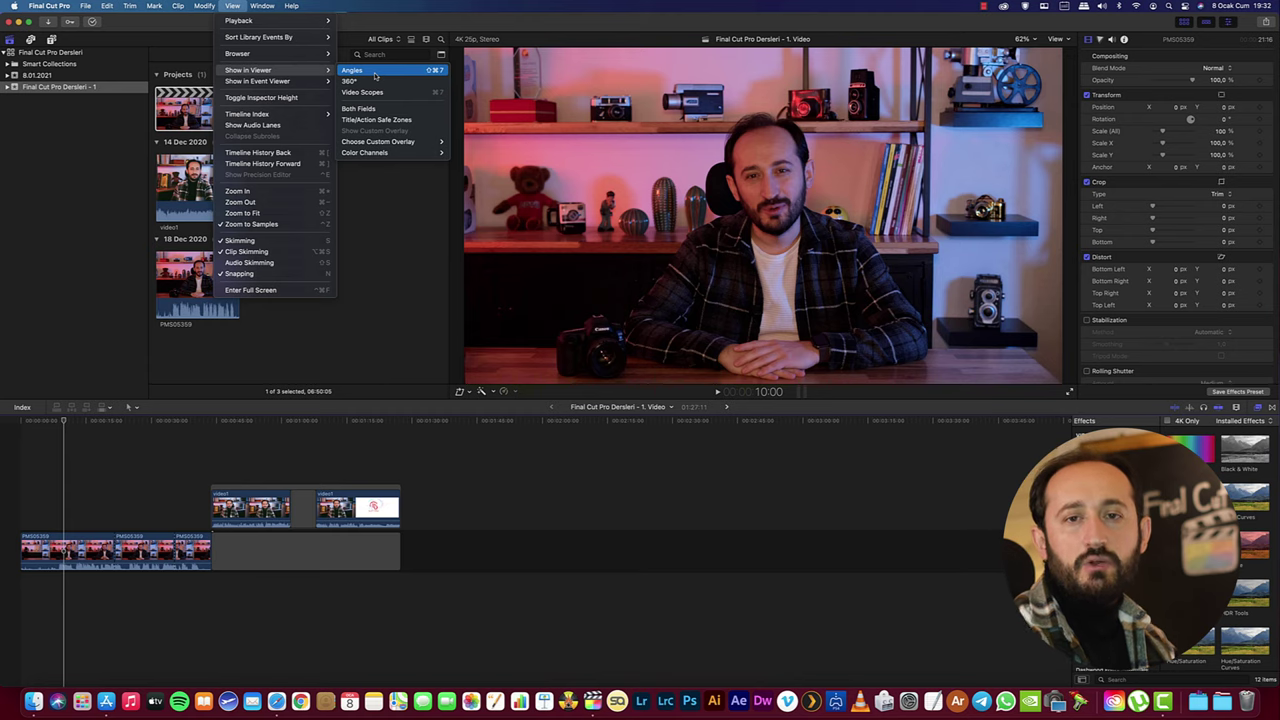
- Show camera angles in the viewer and review the angle count settings
{"action": "left_click", "coordinate": [375, 72]}
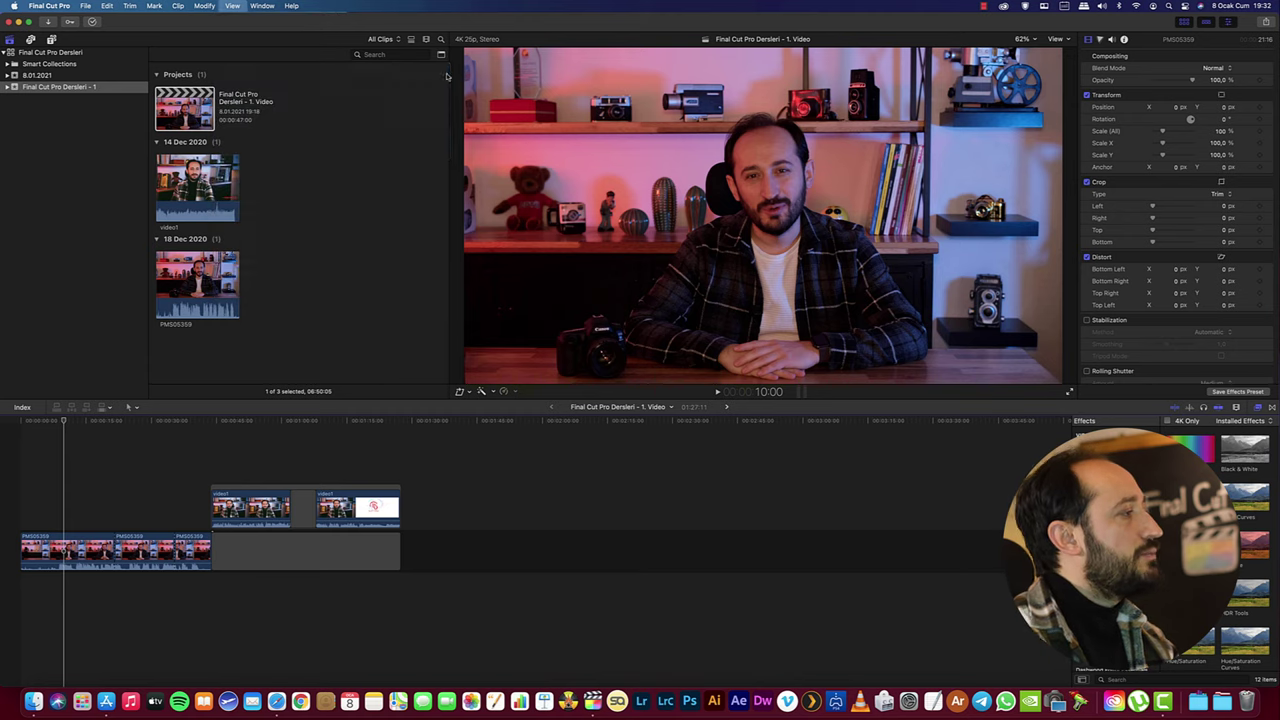
{"action": "left_click", "coordinate": [745, 56]}
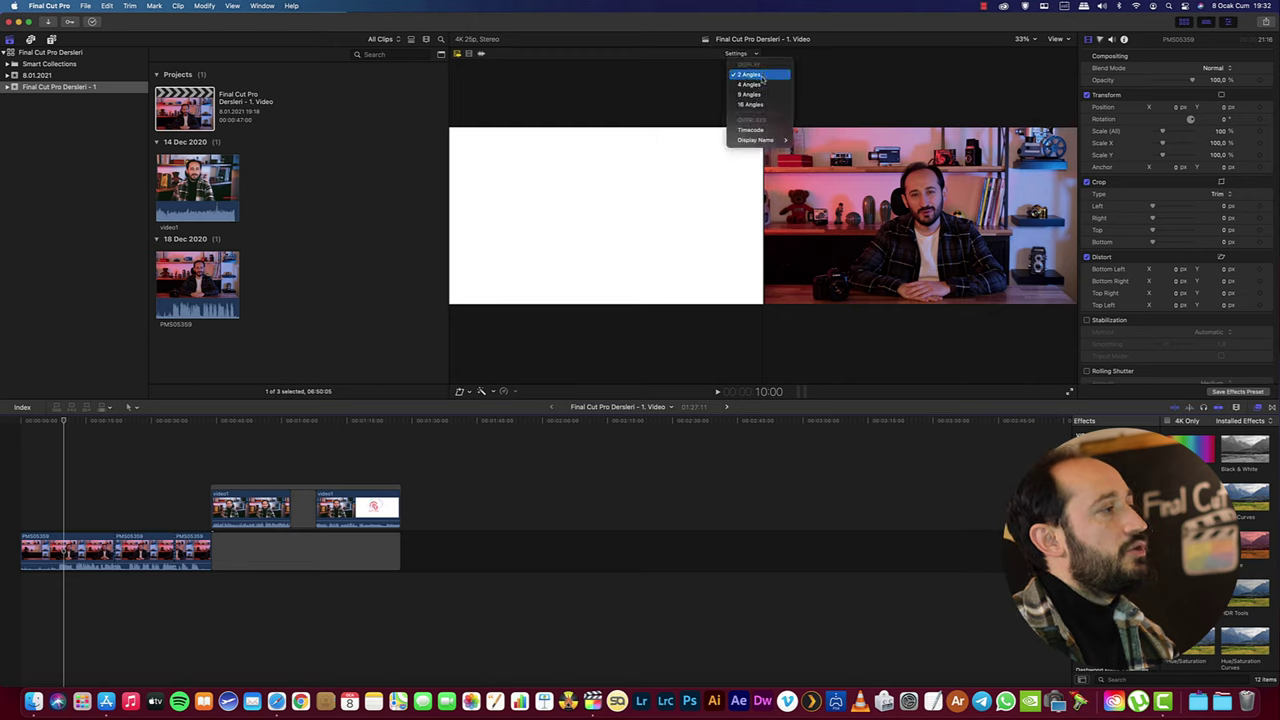
{"action": "left_click", "coordinate": [757, 57]}
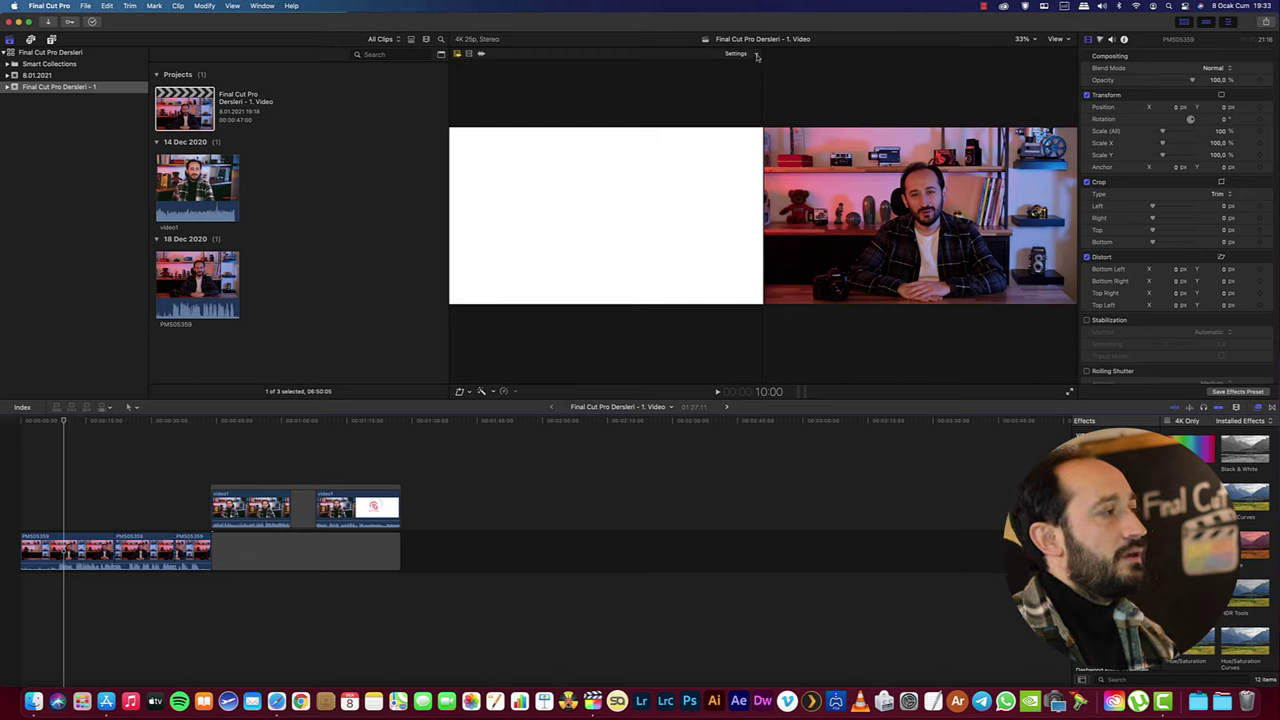
{"action": "left_click", "coordinate": [737, 54]}
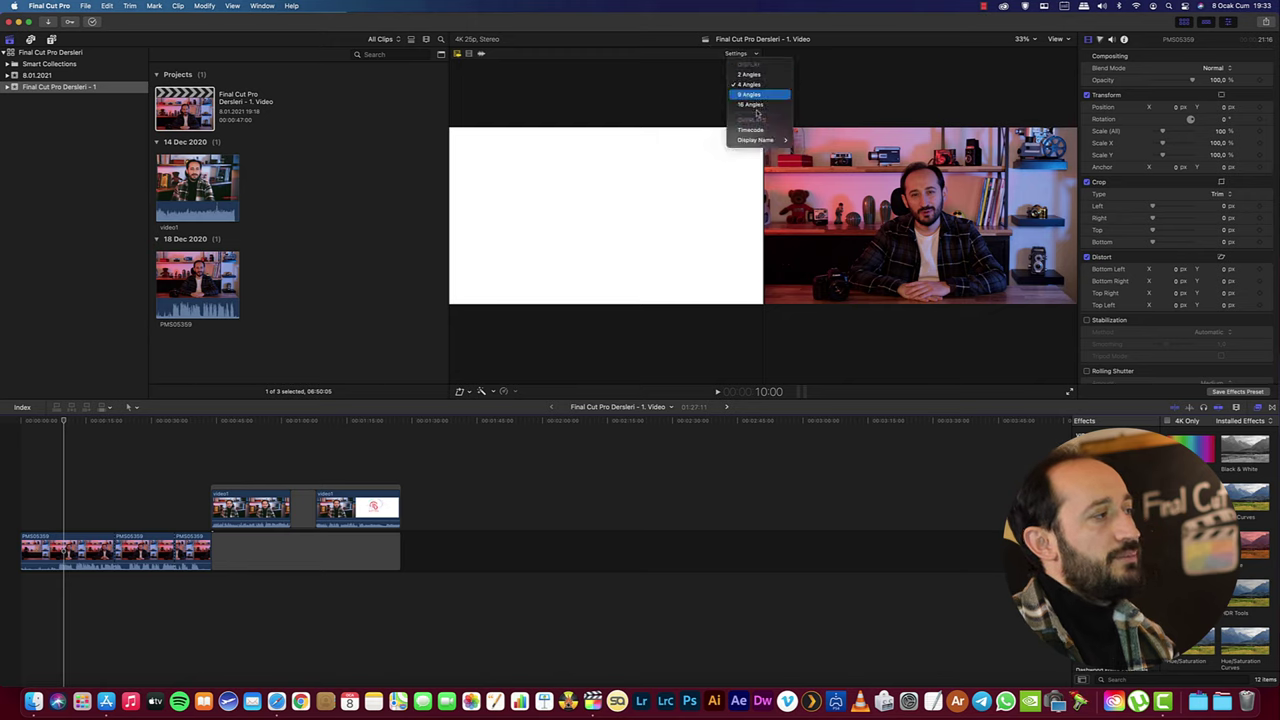
{"action": "left_click", "coordinate": [746, 138]}
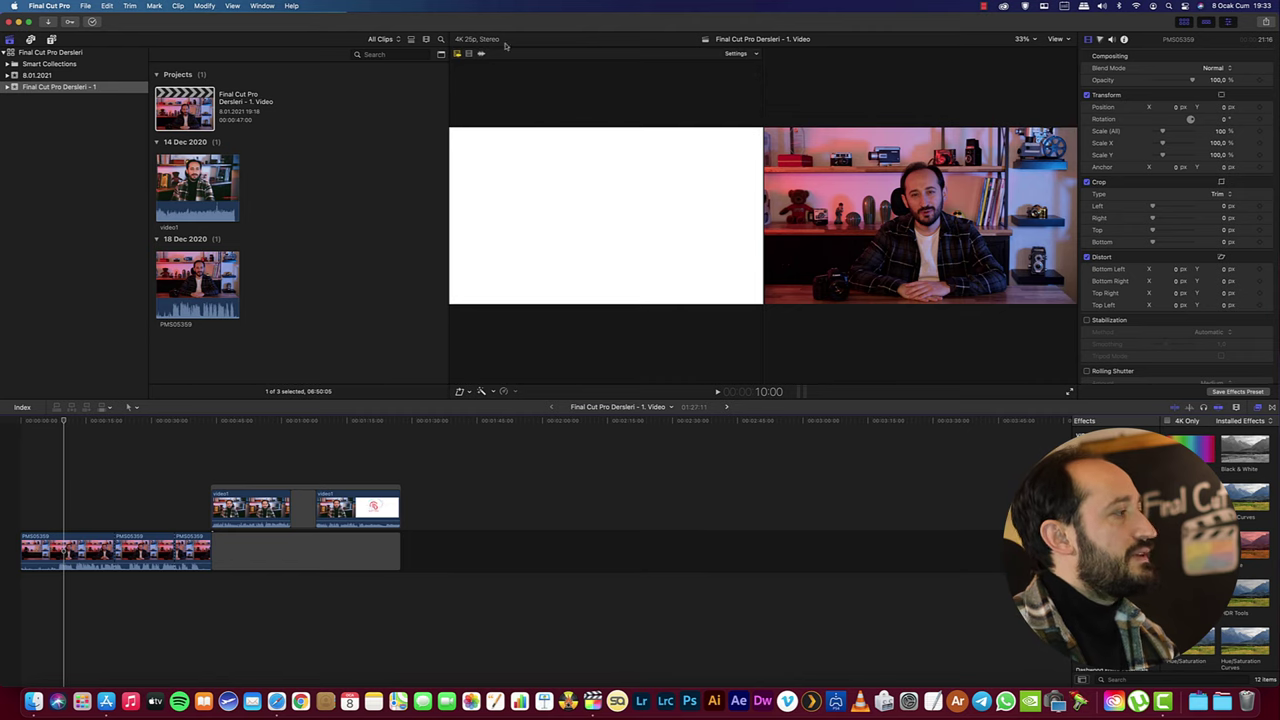
- Turn off the angle viewer and switch the viewer to the 360° view
{"action": "left_click", "coordinate": [232, 5]}
{"action": "left_click", "coordinate": [380, 92]}
{"action": "left_click", "coordinate": [232, 5]}
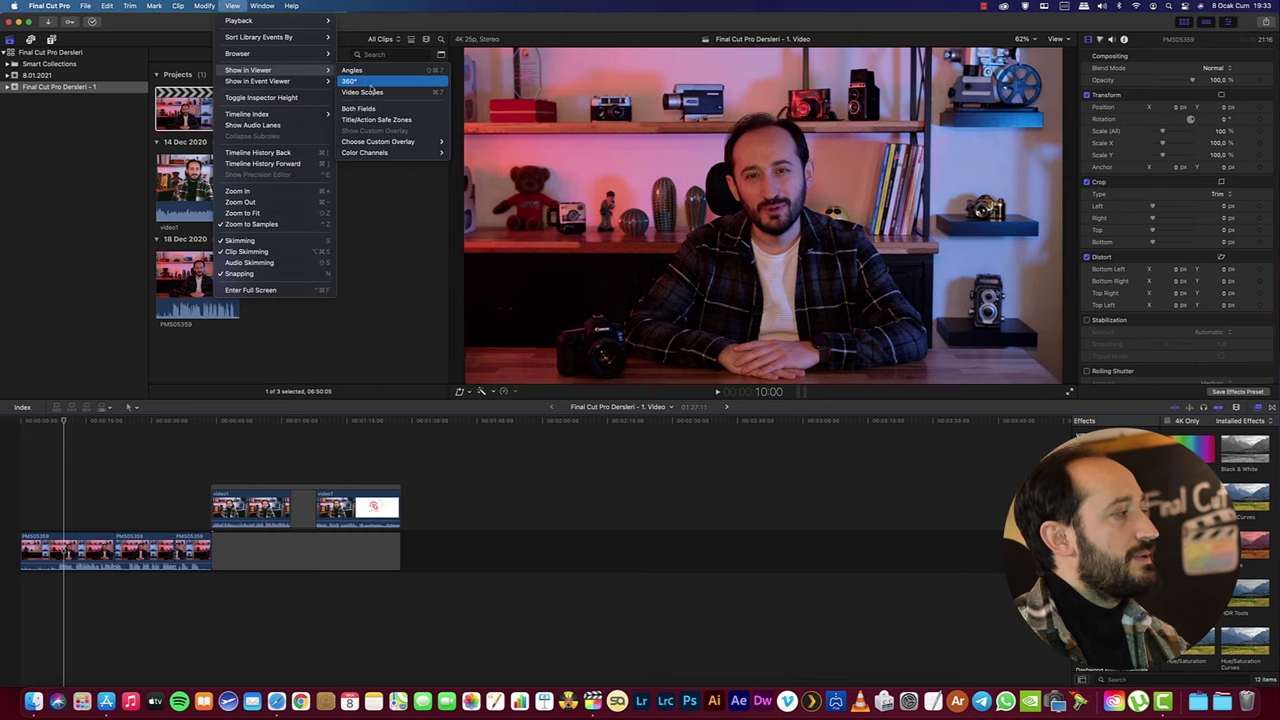
{"action": "left_click", "coordinate": [371, 84]}
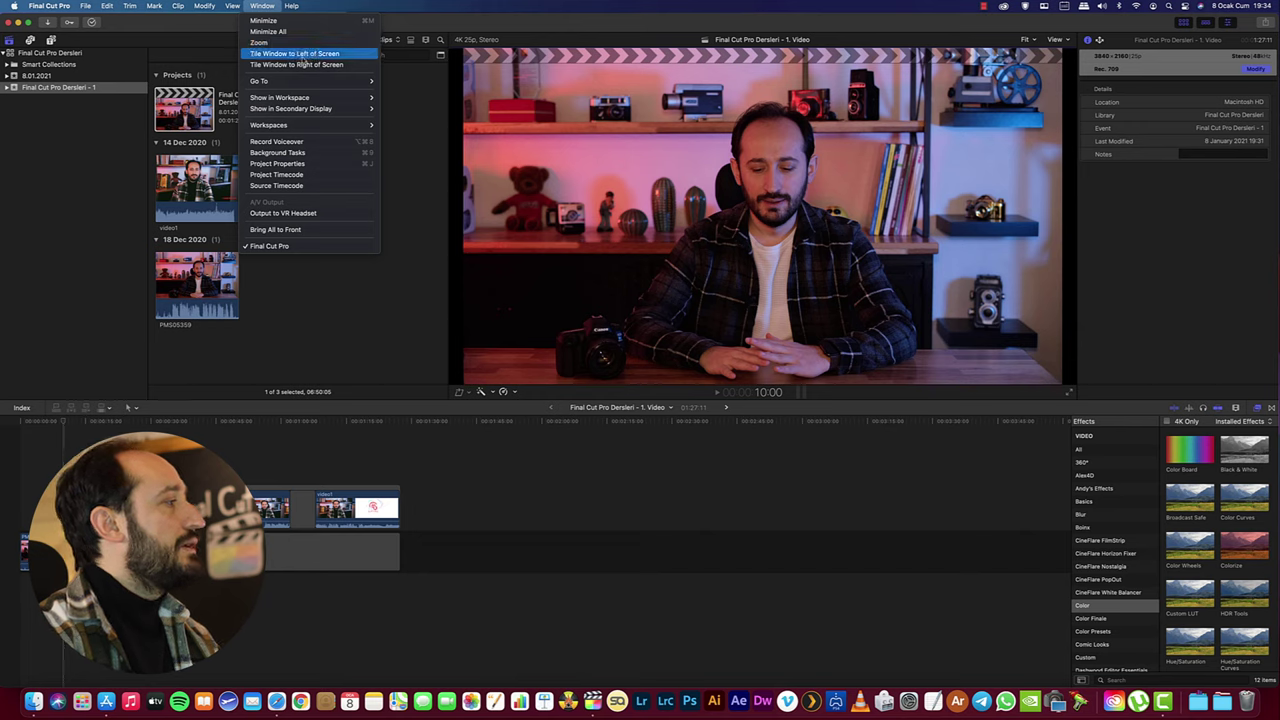
- Hide the libraries sidebar and the clip browser via Window > Show in Workspace
{"action": "left_click", "coordinate": [447, 13]}
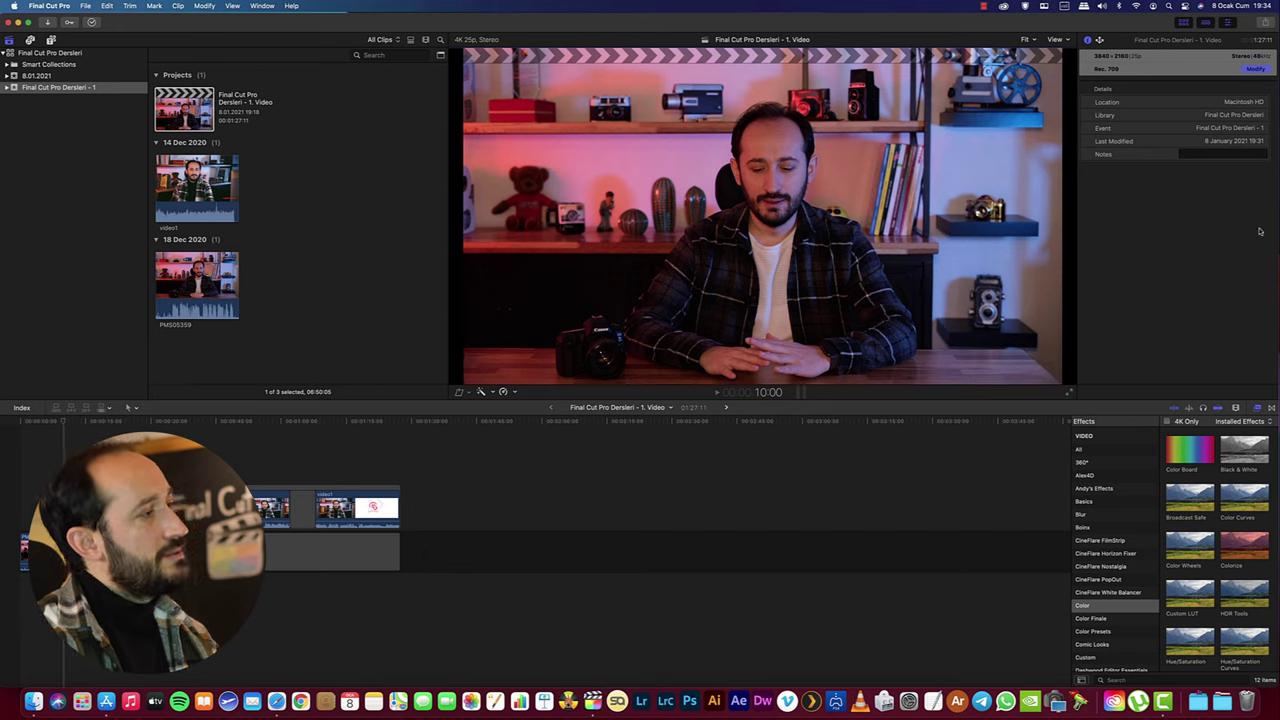
{"action": "left_click", "coordinate": [262, 6]}
{"action": "left_click", "coordinate": [262, 6]}
{"action": "left_click", "coordinate": [262, 6]}
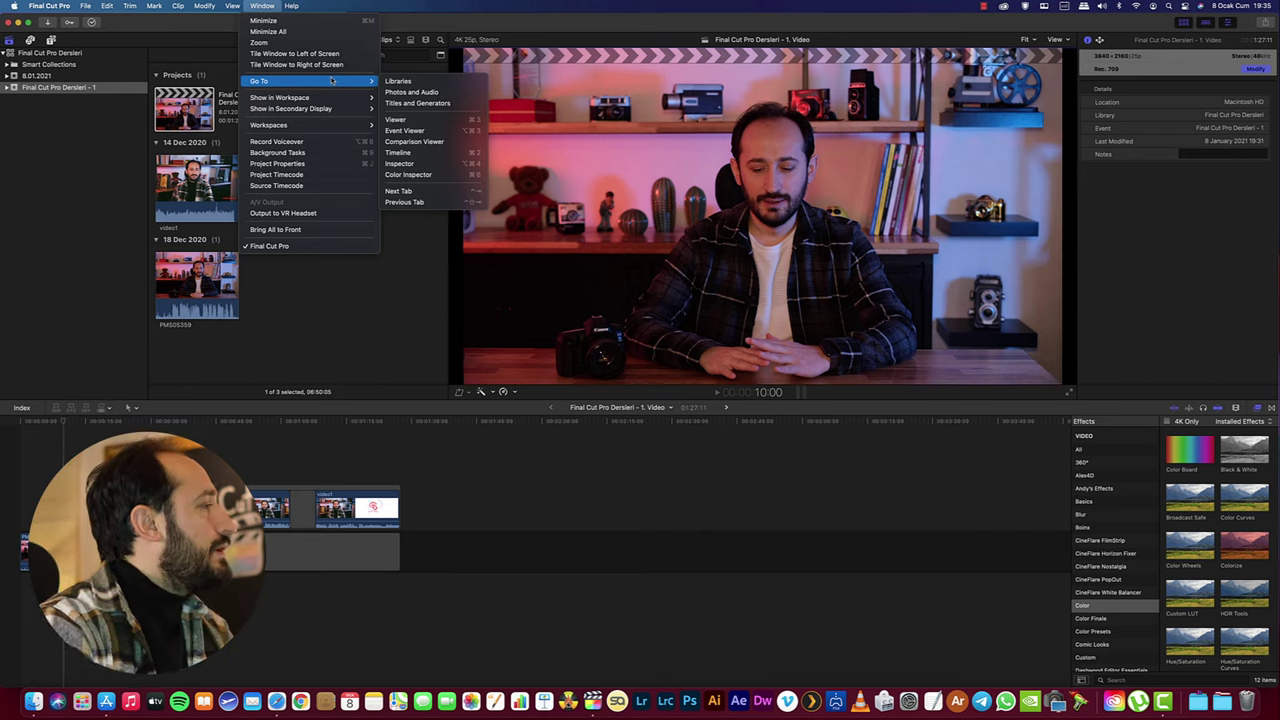
{"action": "mouse_move", "coordinate": [321, 97]}
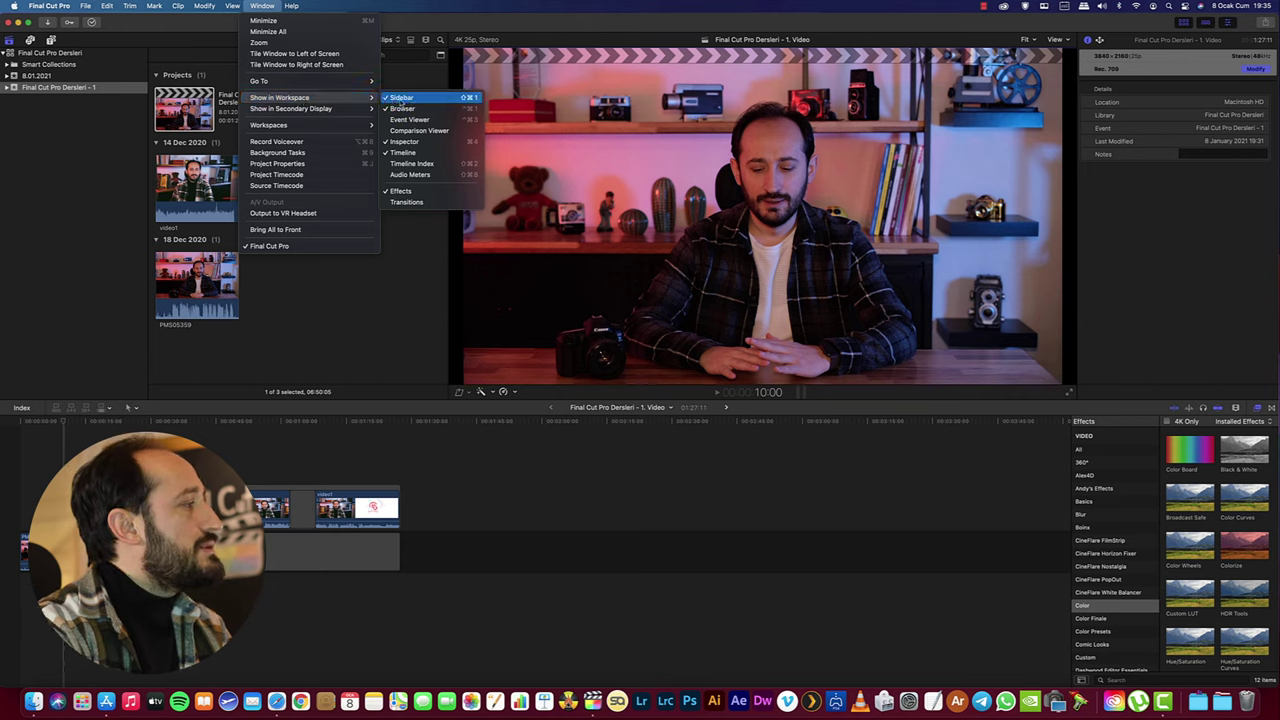
{"action": "left_click", "coordinate": [401, 97]}
{"action": "left_click", "coordinate": [263, 7]}
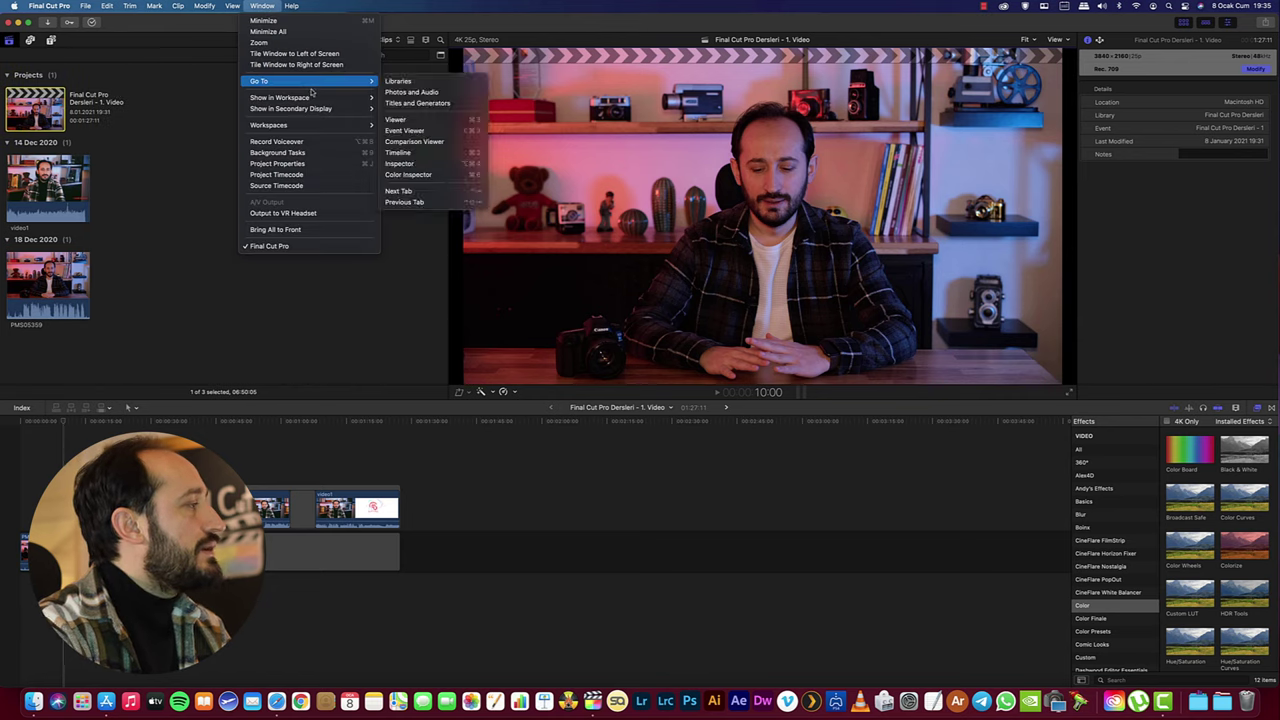
{"action": "left_click", "coordinate": [401, 108]}
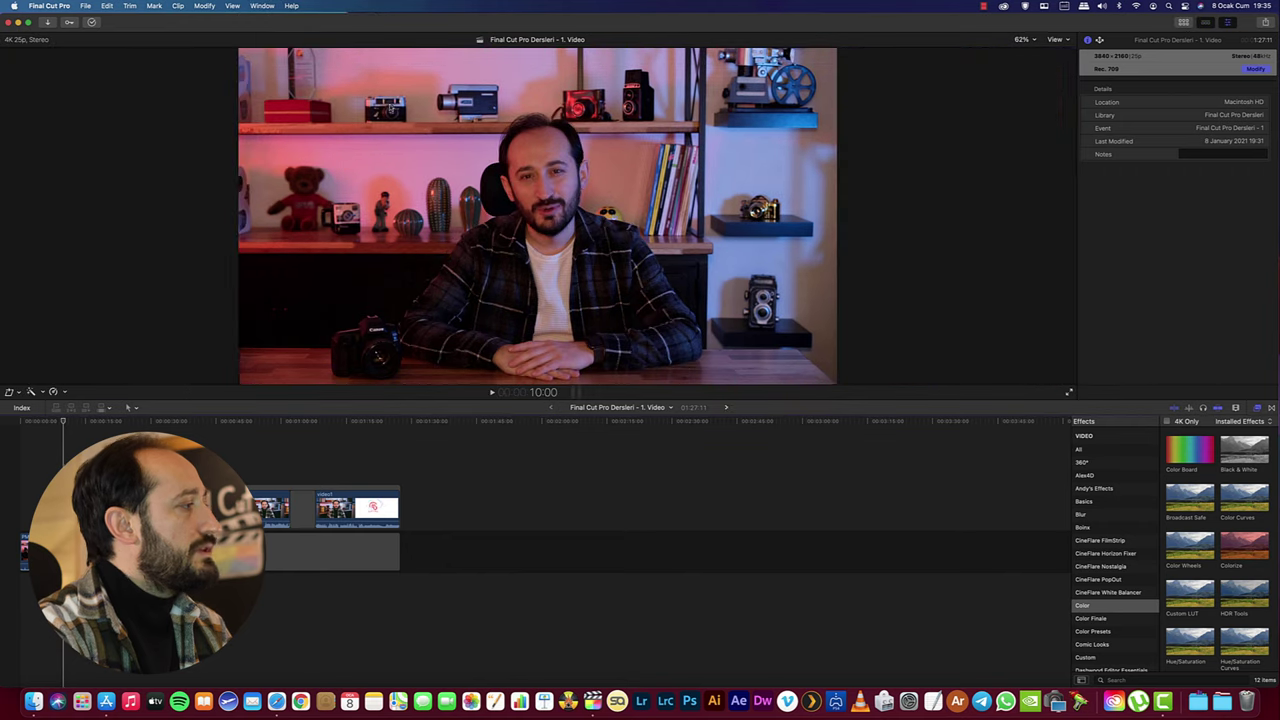
- Hide the effects browser beside the timeline
{"action": "left_click", "coordinate": [263, 7]}
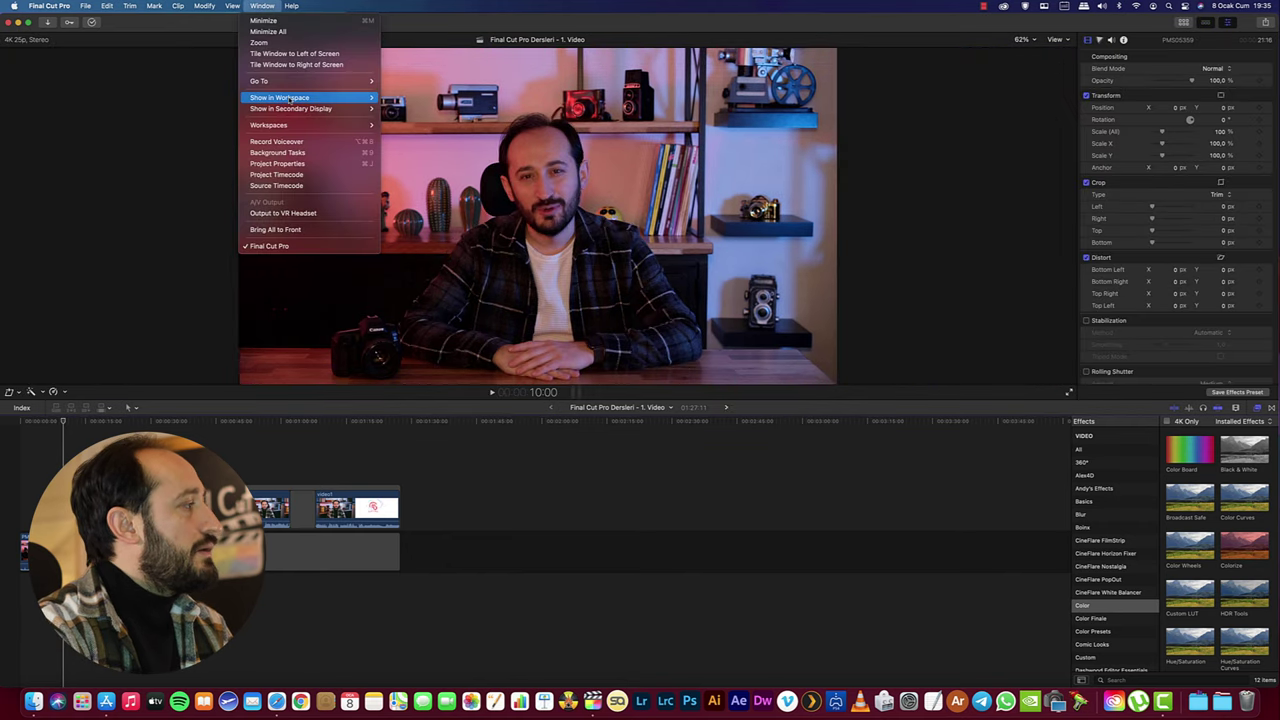
{"action": "mouse_move", "coordinate": [300, 97]}
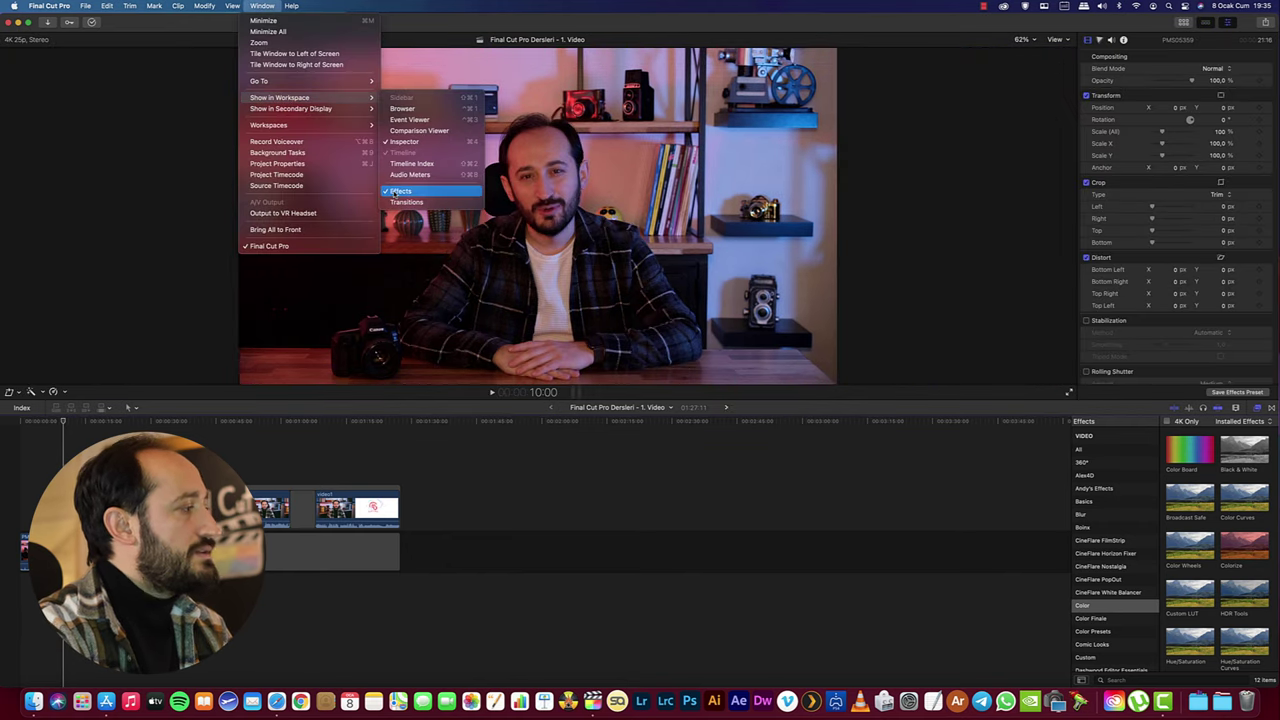
{"action": "left_click", "coordinate": [394, 191]}
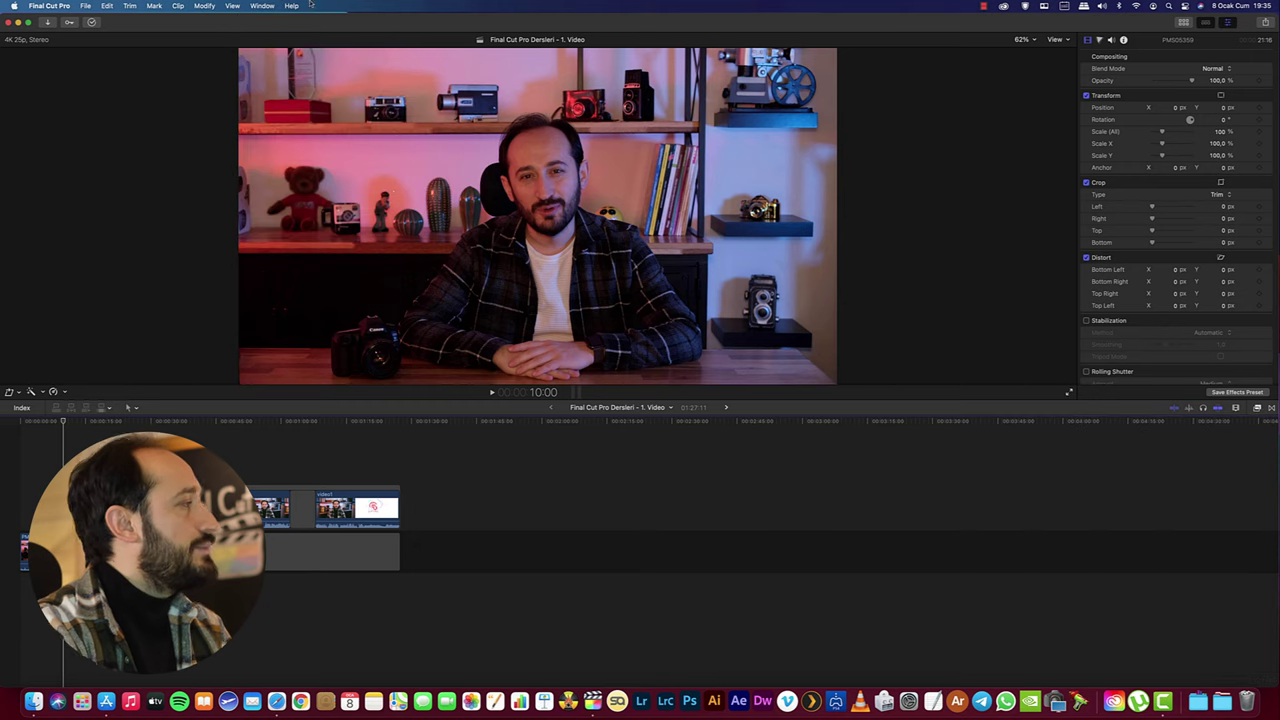
{"action": "left_click", "coordinate": [260, 6]}
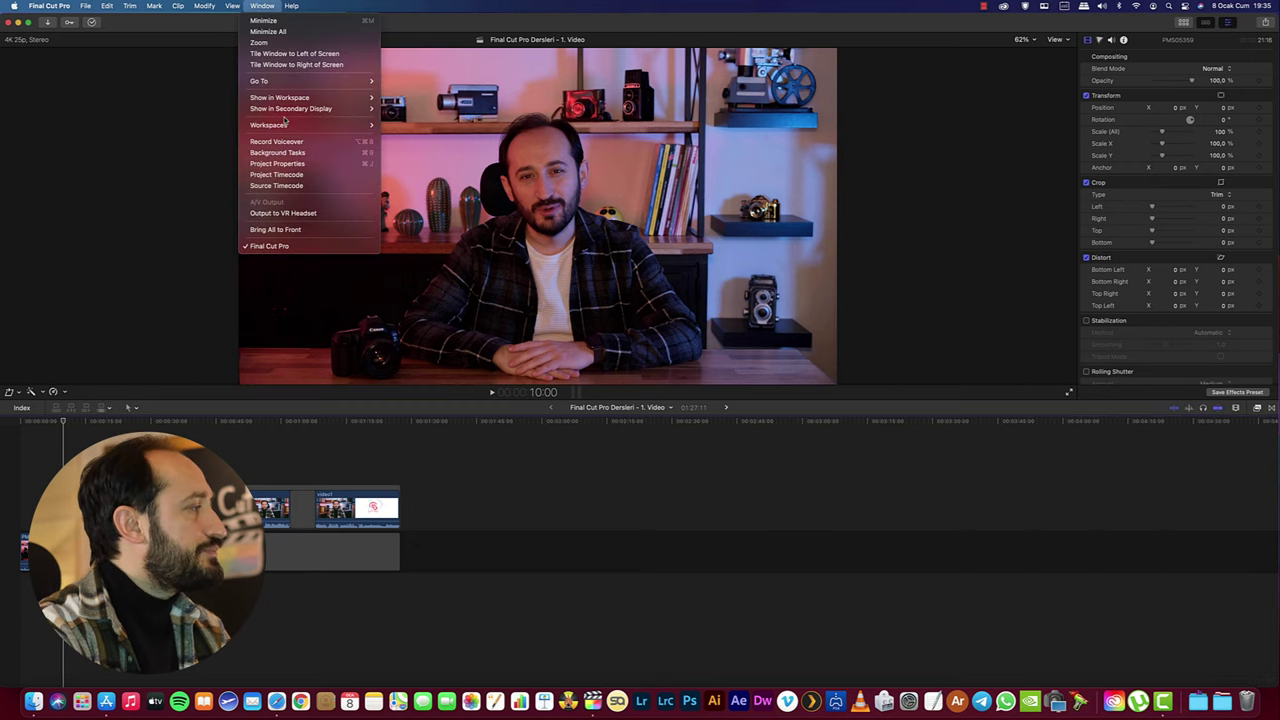
{"action": "mouse_move", "coordinate": [293, 100]}
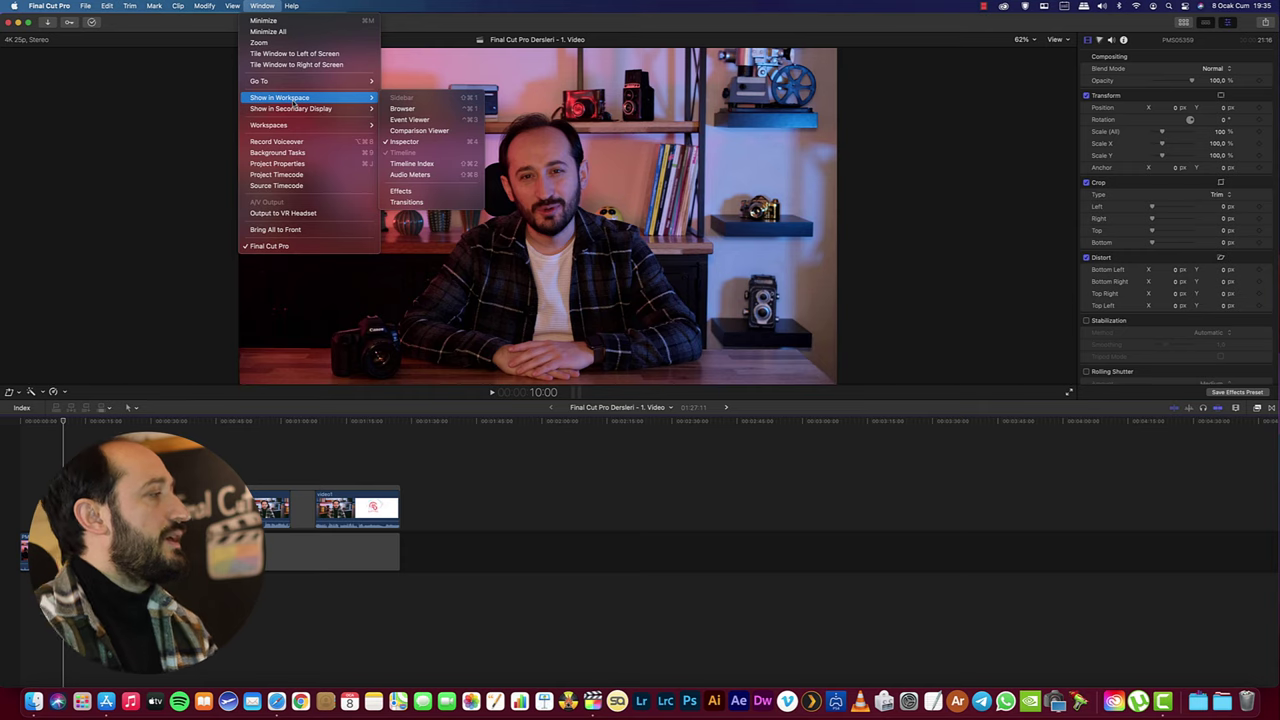
- Hide the inspector, then restore the Default workspace layout
{"action": "left_click", "coordinate": [405, 142]}
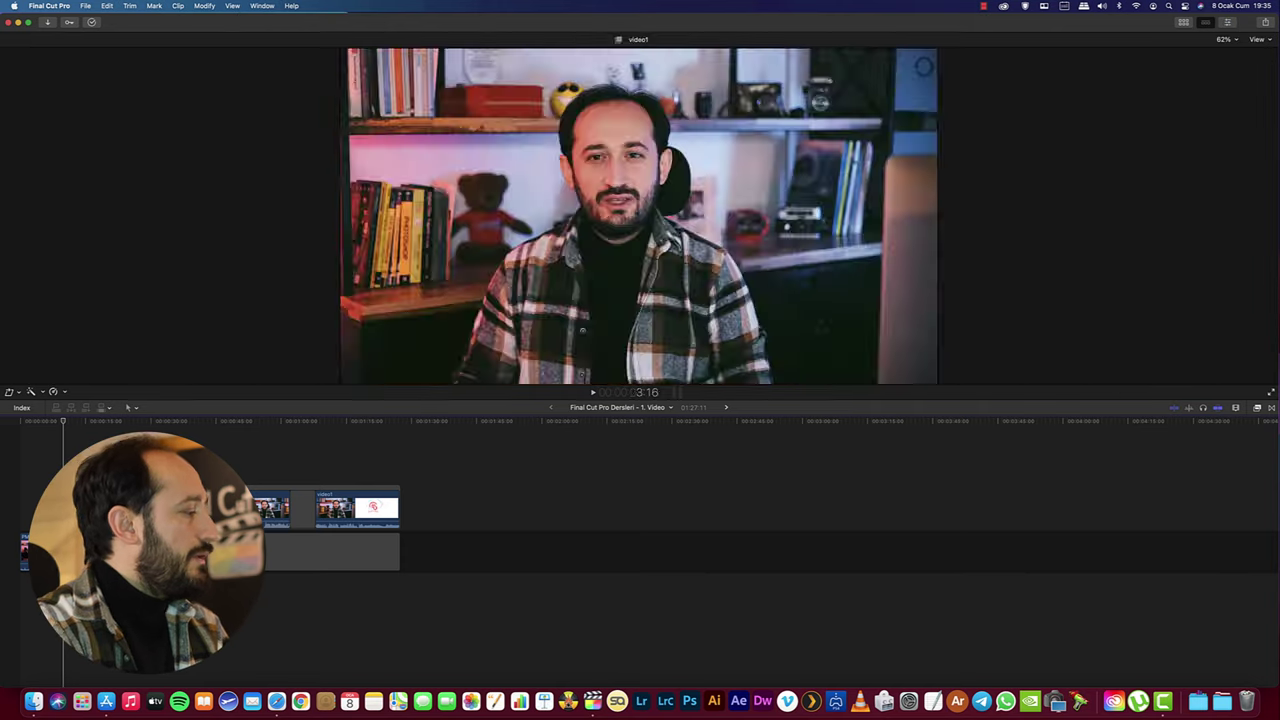
{"action": "left_click", "coordinate": [262, 5]}
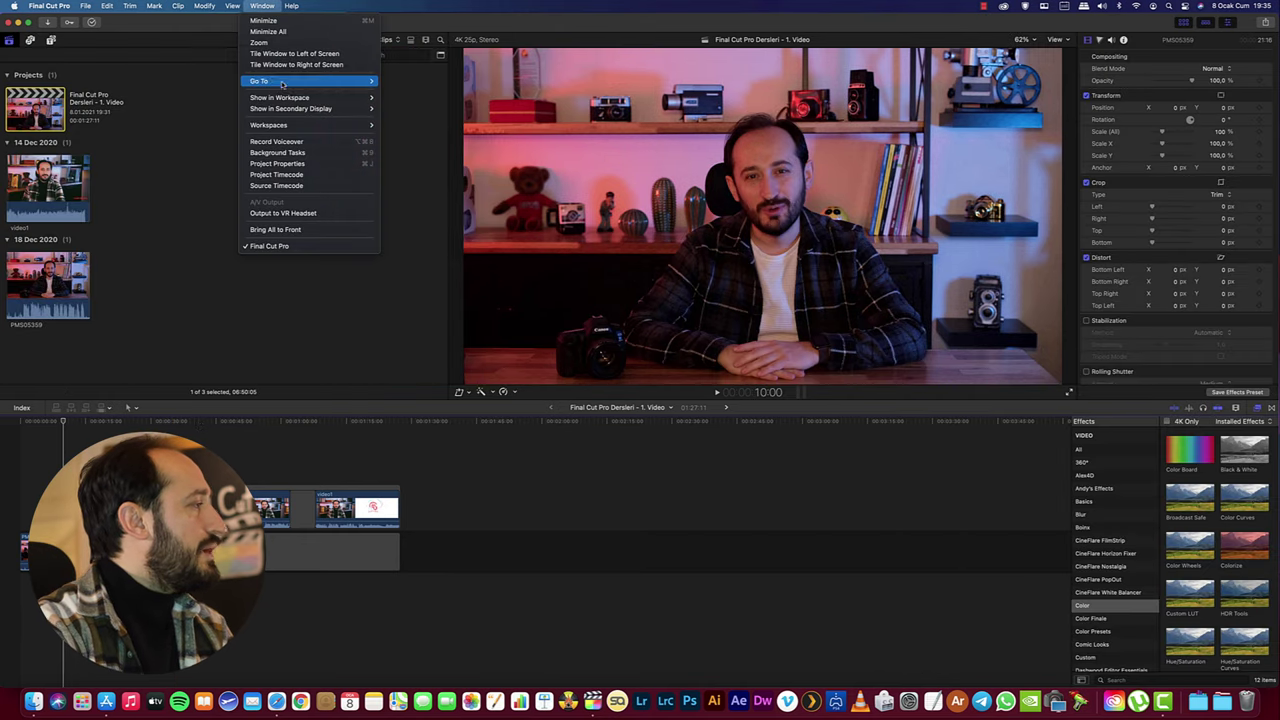
{"action": "mouse_move", "coordinate": [285, 101]}
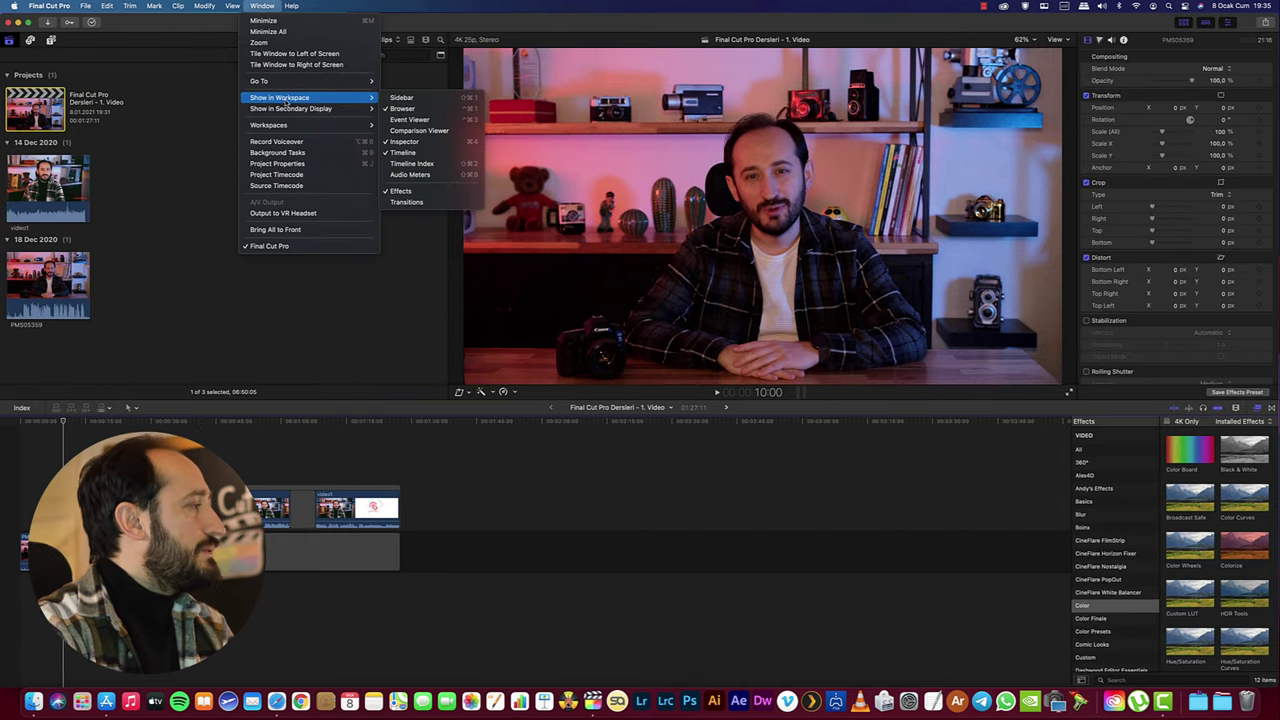
{"action": "mouse_move", "coordinate": [290, 127]}
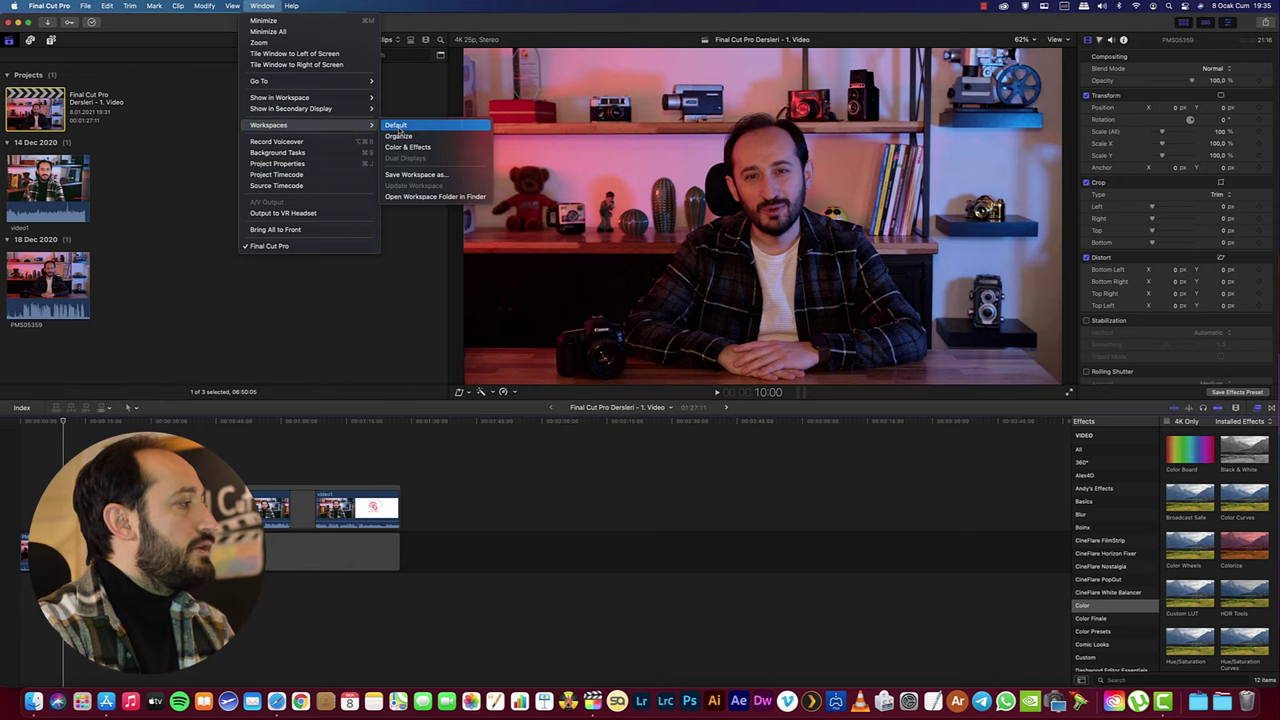
{"action": "left_click", "coordinate": [396, 126]}
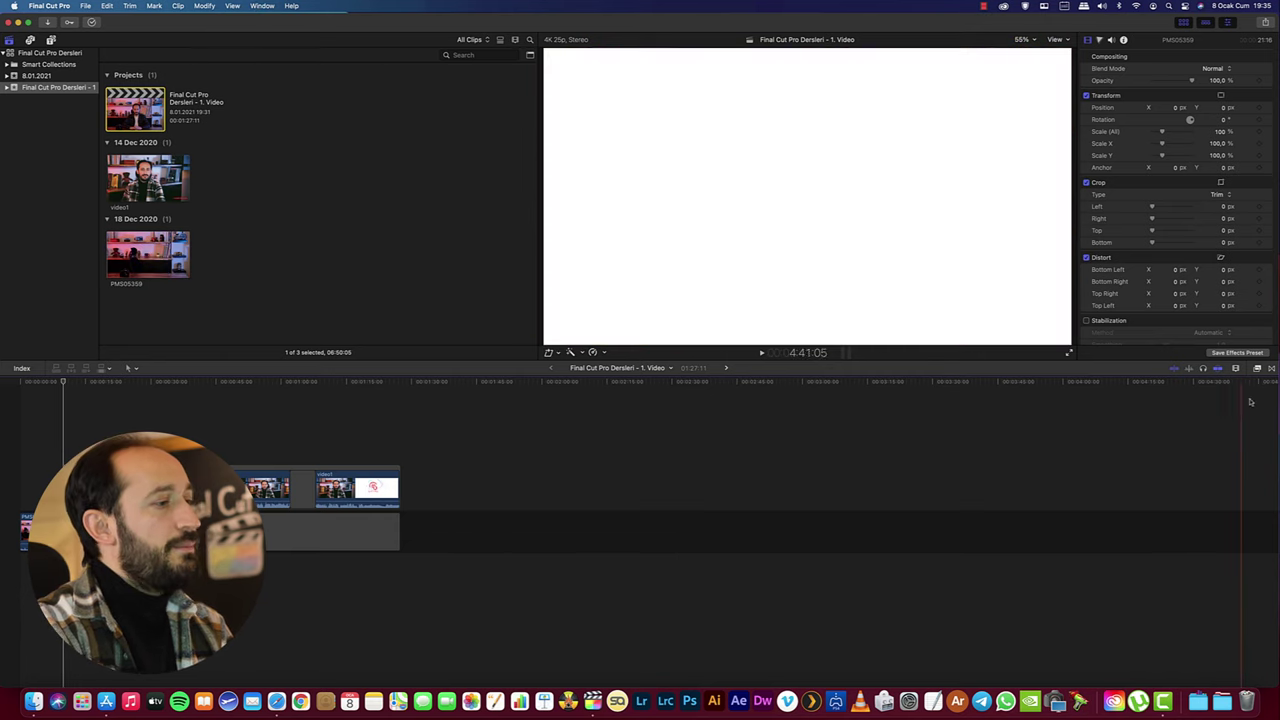
- Show the effects browser beside the timeline and review the saved workspaces list
{"action": "left_click", "coordinate": [1258, 369]}
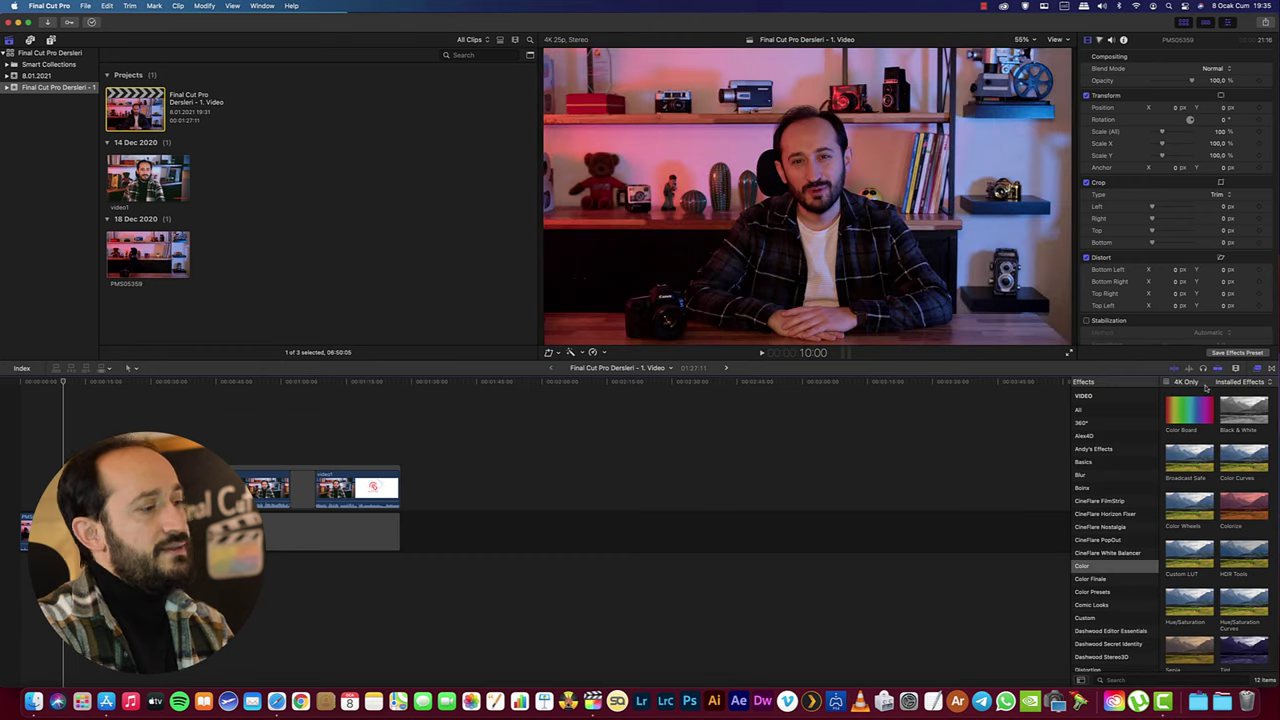
{"action": "left_click", "coordinate": [262, 6]}
{"action": "mouse_move", "coordinate": [290, 124]}
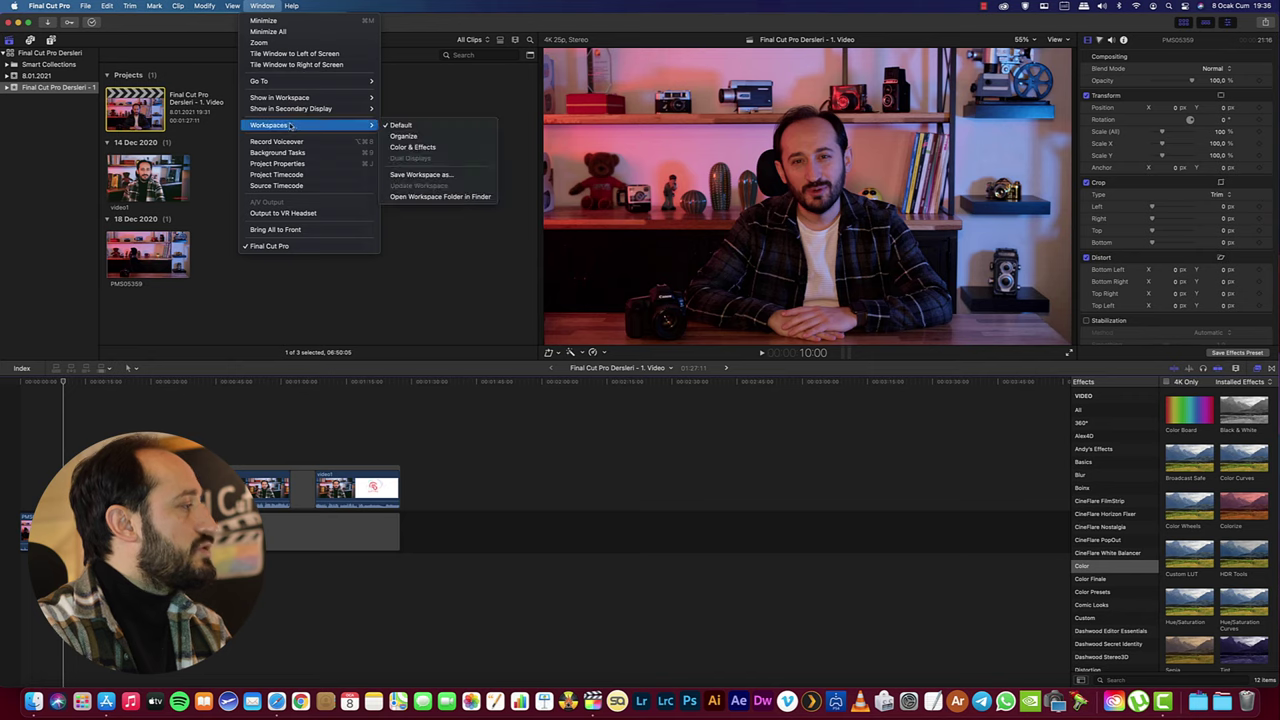
- Switch from the Organize workspace to the Color & Effects workspace with video scopes
{"action": "left_click", "coordinate": [404, 137]}
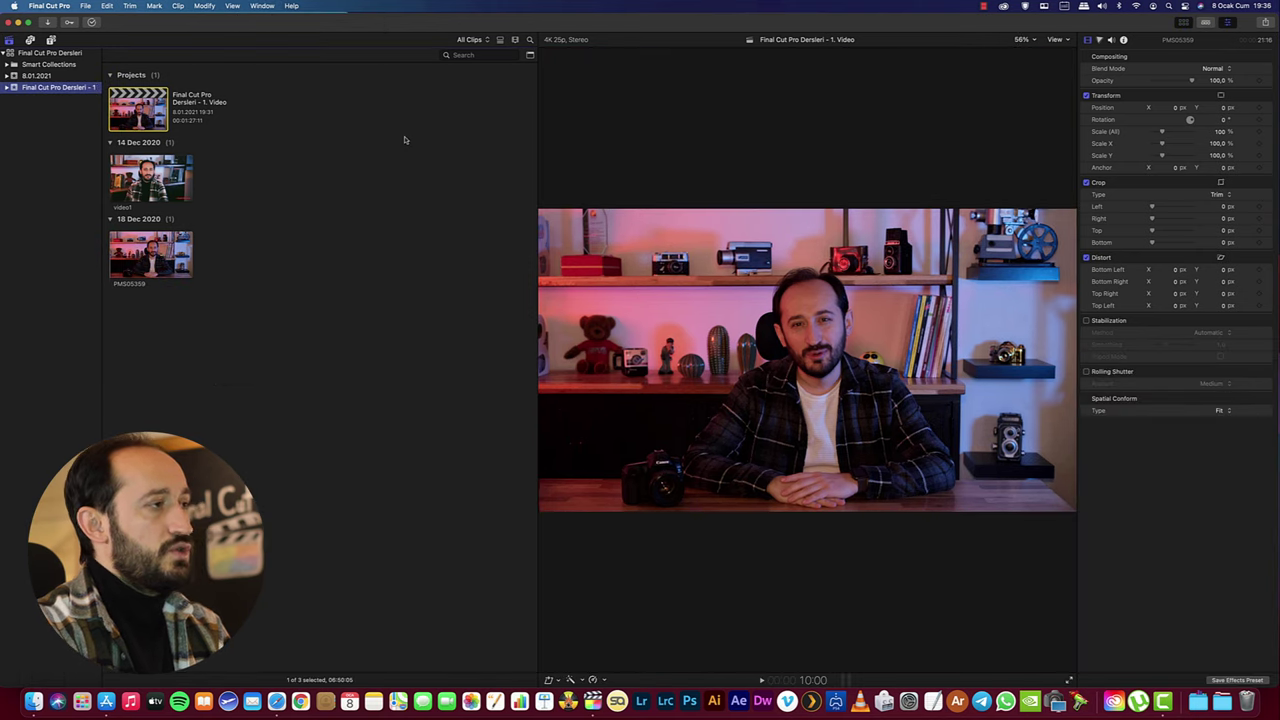
{"action": "left_click", "coordinate": [262, 6]}
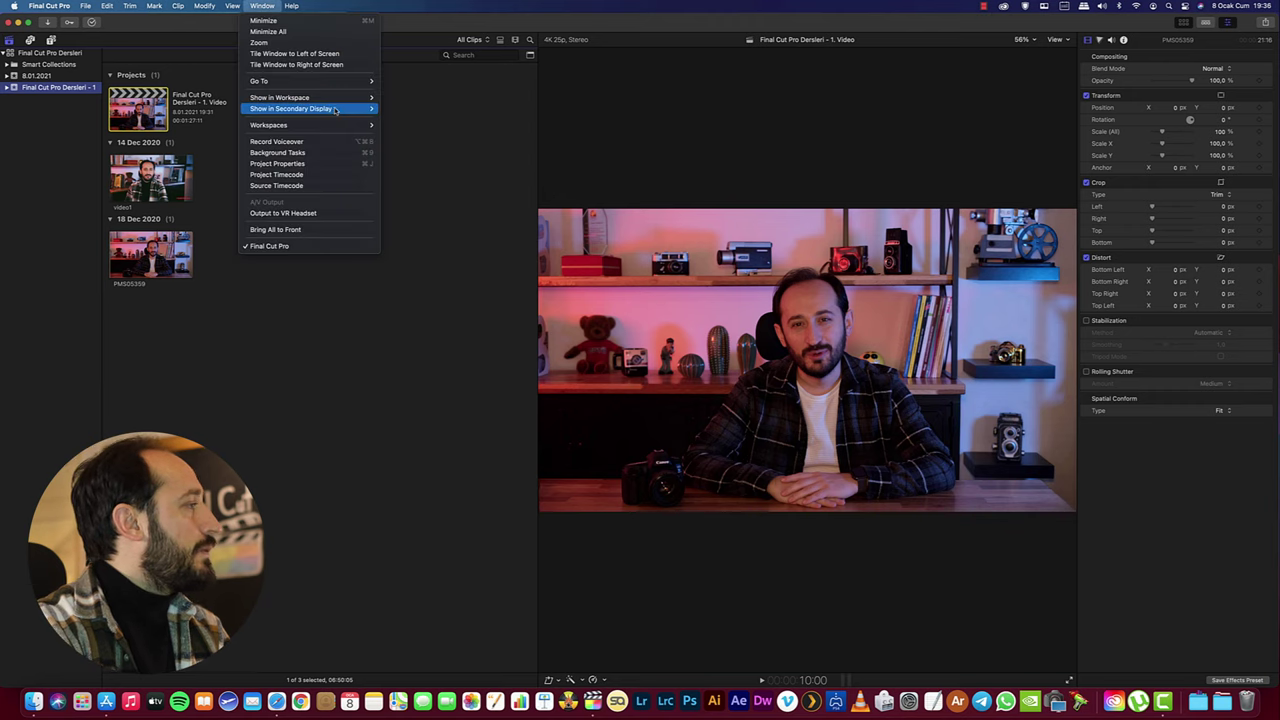
{"action": "mouse_move", "coordinate": [333, 127]}
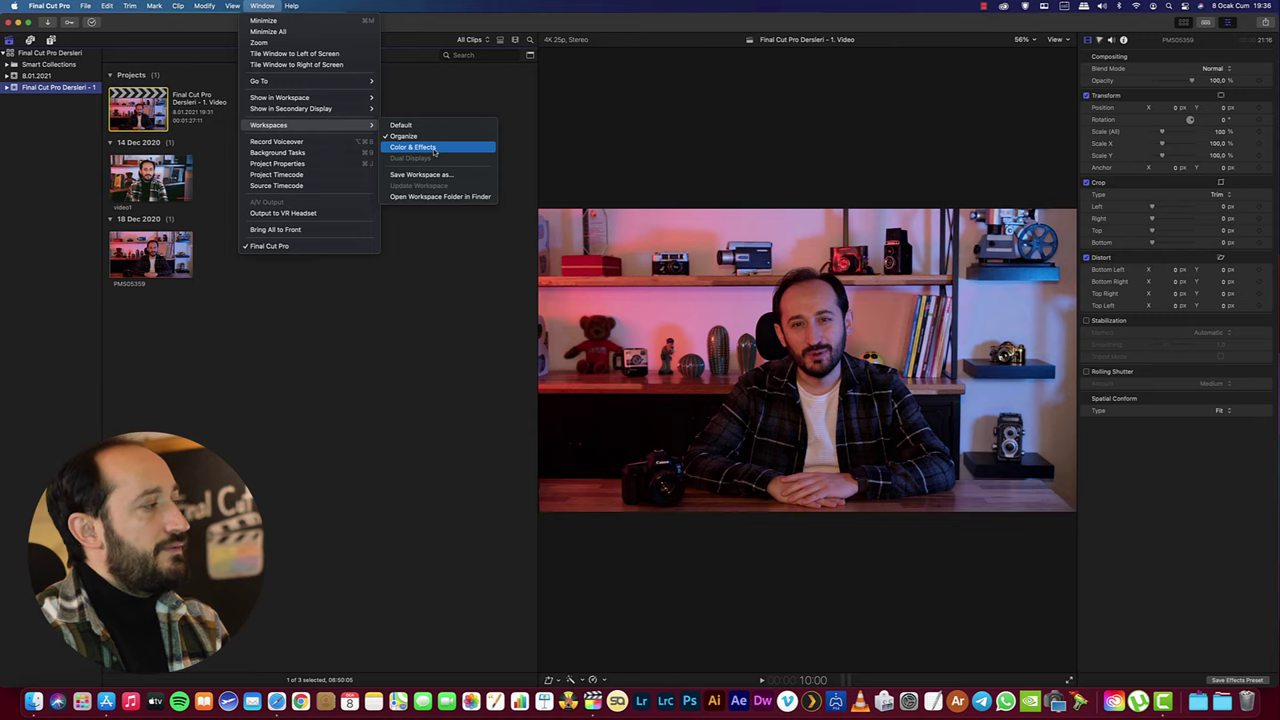
{"action": "left_click", "coordinate": [434, 148]}
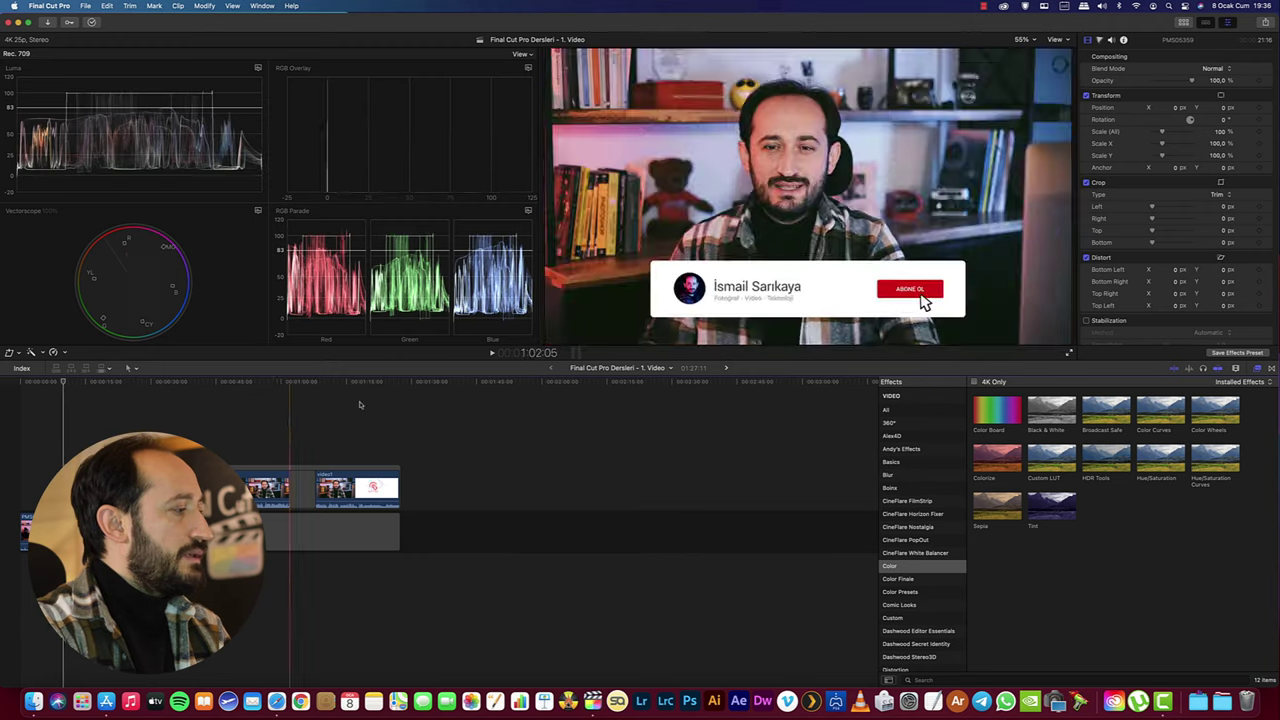
- Show the library browser alongside the viewer in the workspace
{"action": "left_click", "coordinate": [261, 6]}
{"action": "mouse_move", "coordinate": [350, 125]}
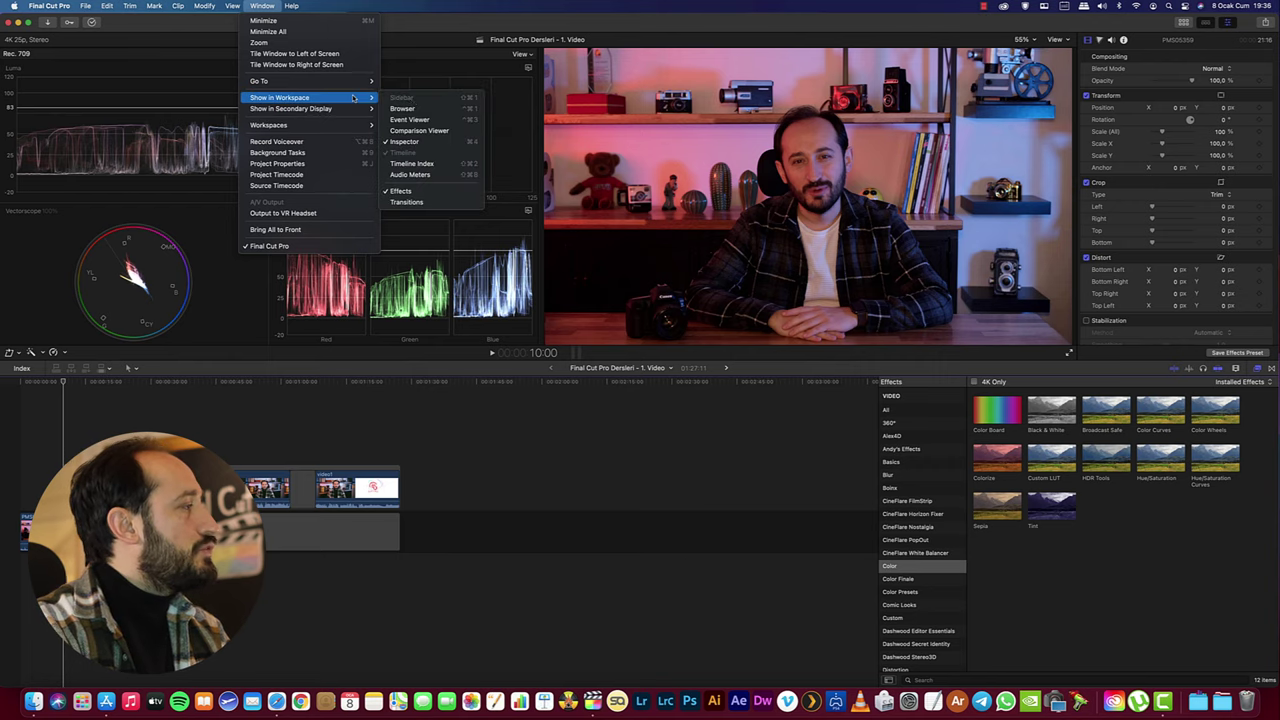
{"action": "left_click", "coordinate": [410, 108]}
{"action": "left_click", "coordinate": [259, 6]}
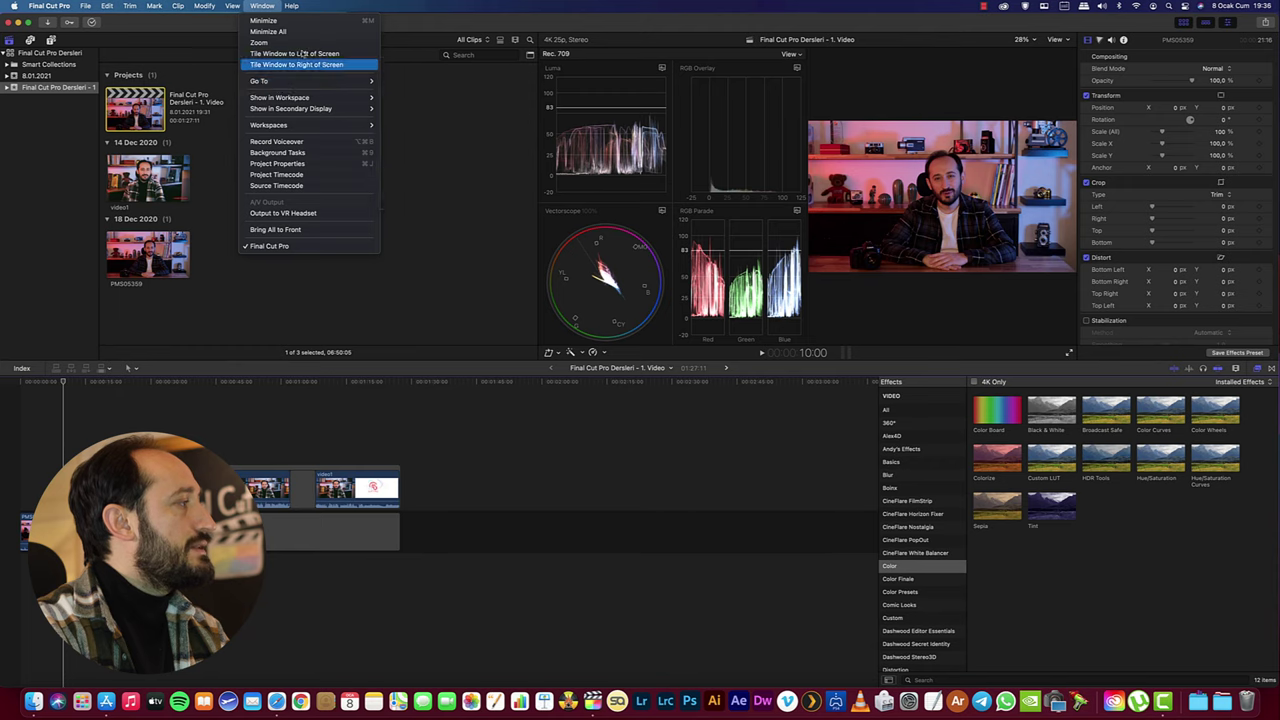
- Hide the video scopes to enlarge the viewer and restore the Default workspace
{"action": "mouse_move", "coordinate": [232, 6]}
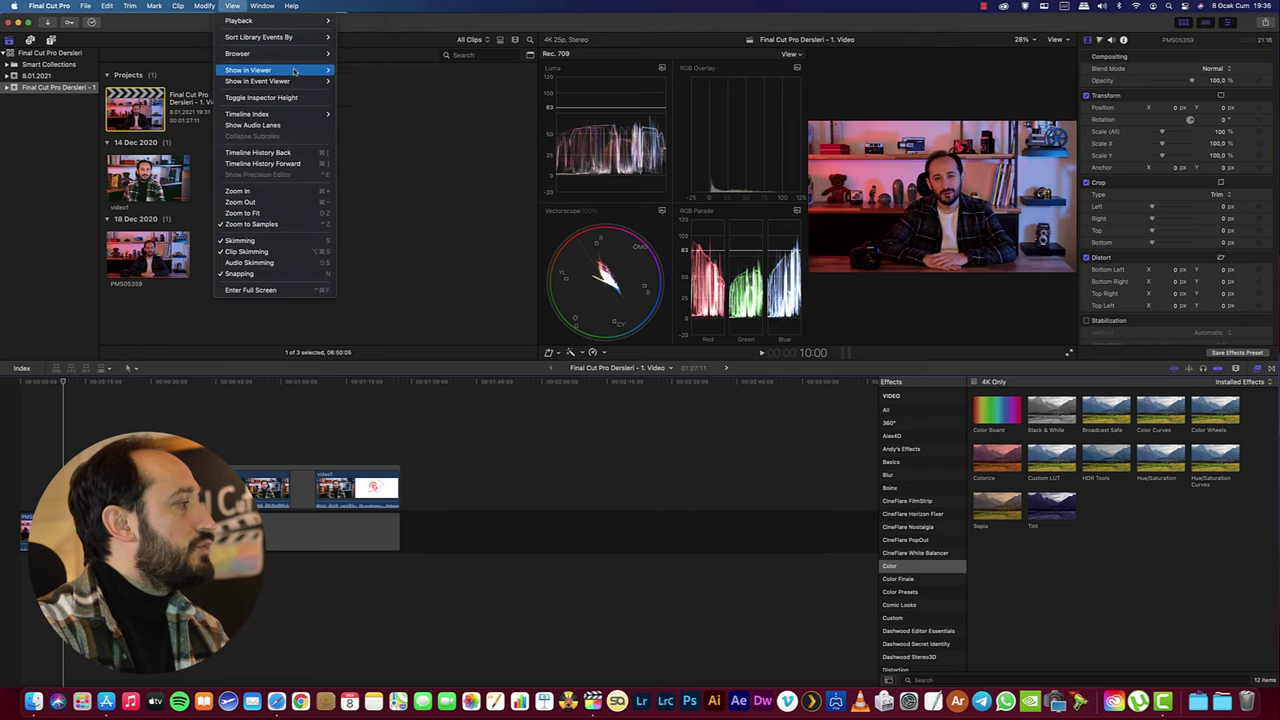
{"action": "left_click", "coordinate": [372, 92]}
{"action": "left_click", "coordinate": [263, 6]}
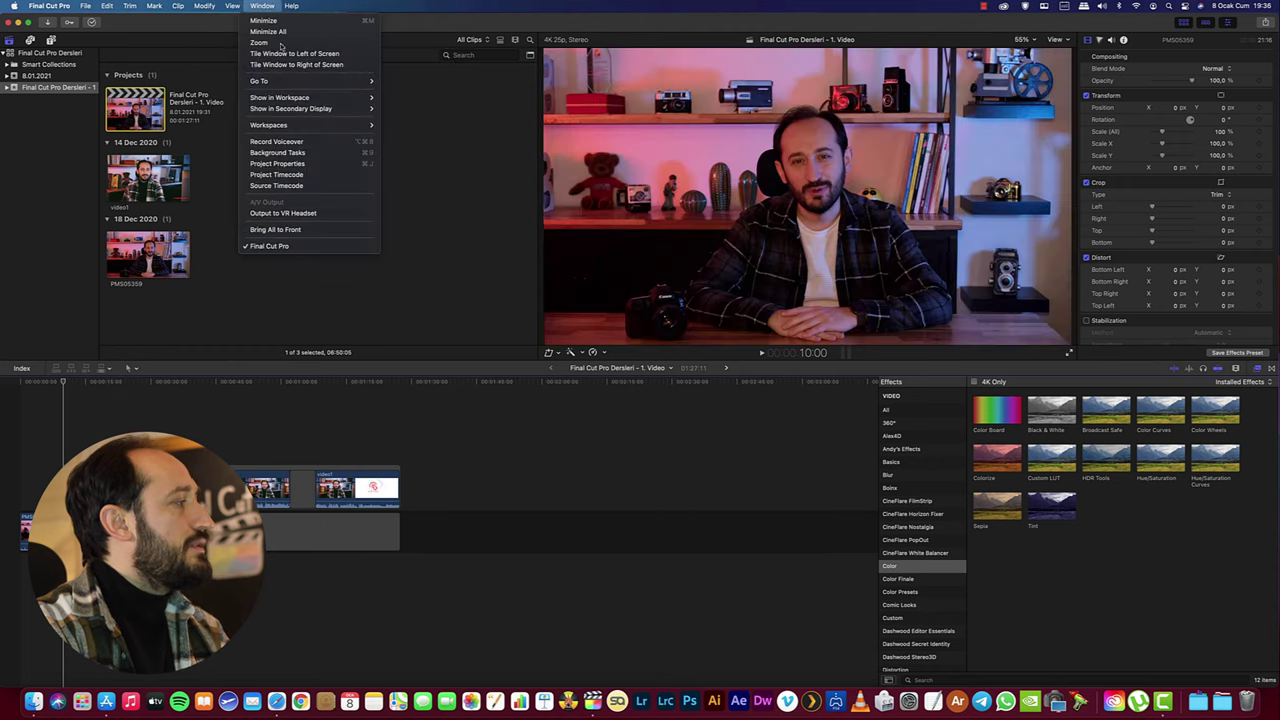
{"action": "mouse_move", "coordinate": [310, 125]}
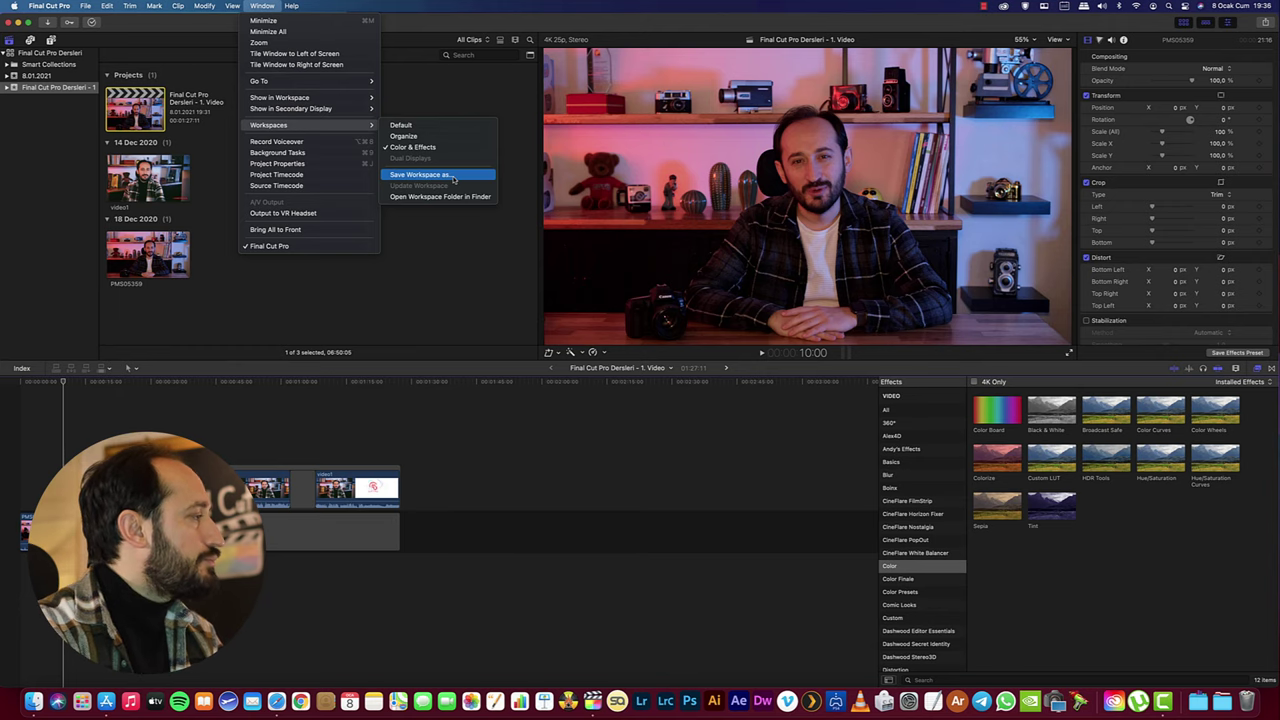
{"action": "left_click", "coordinate": [413, 127]}
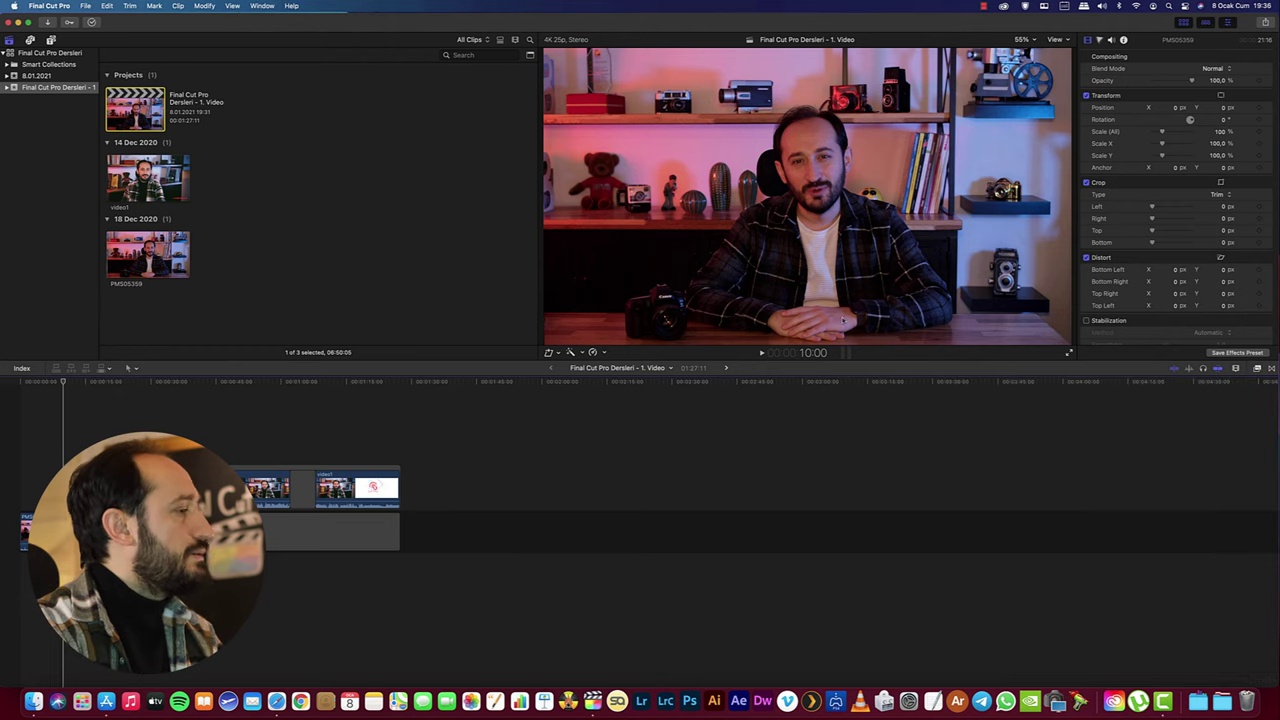
- Open the Media Import window and close it without importing anything
{"action": "left_click", "coordinate": [262, 5]}
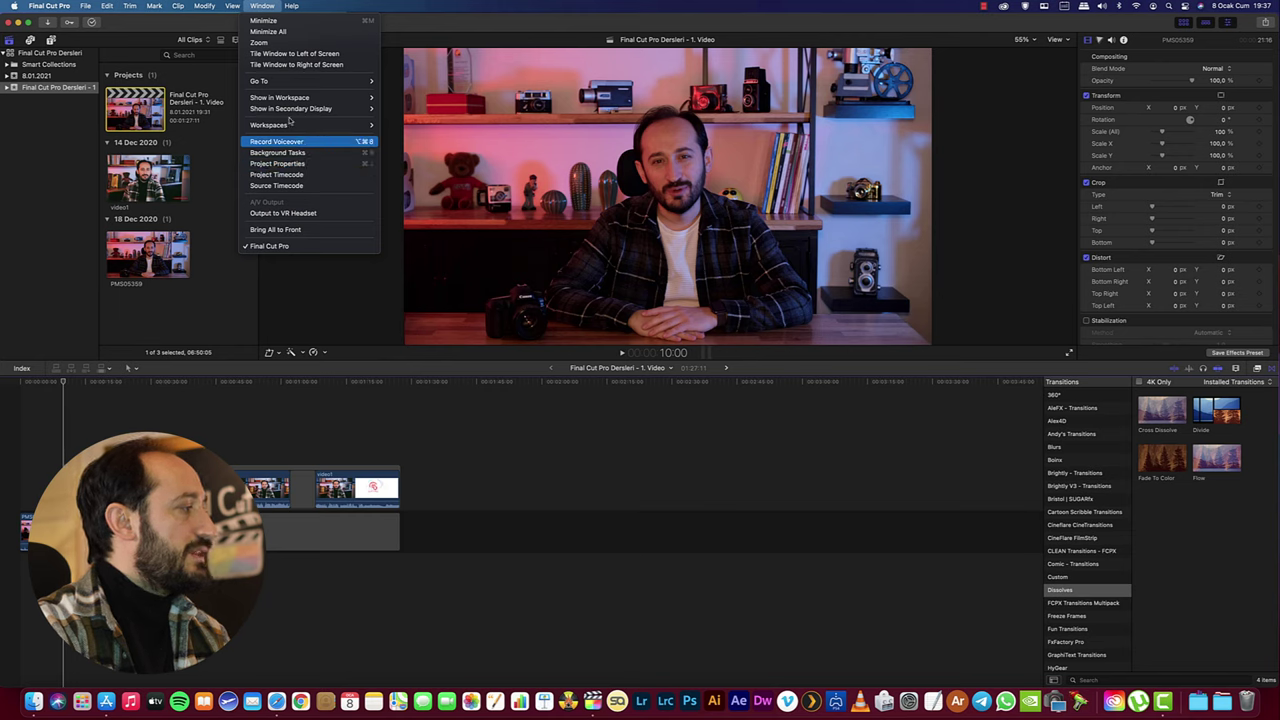
{"action": "left_click", "coordinate": [48, 23]}
{"action": "left_click", "coordinate": [48, 23]}
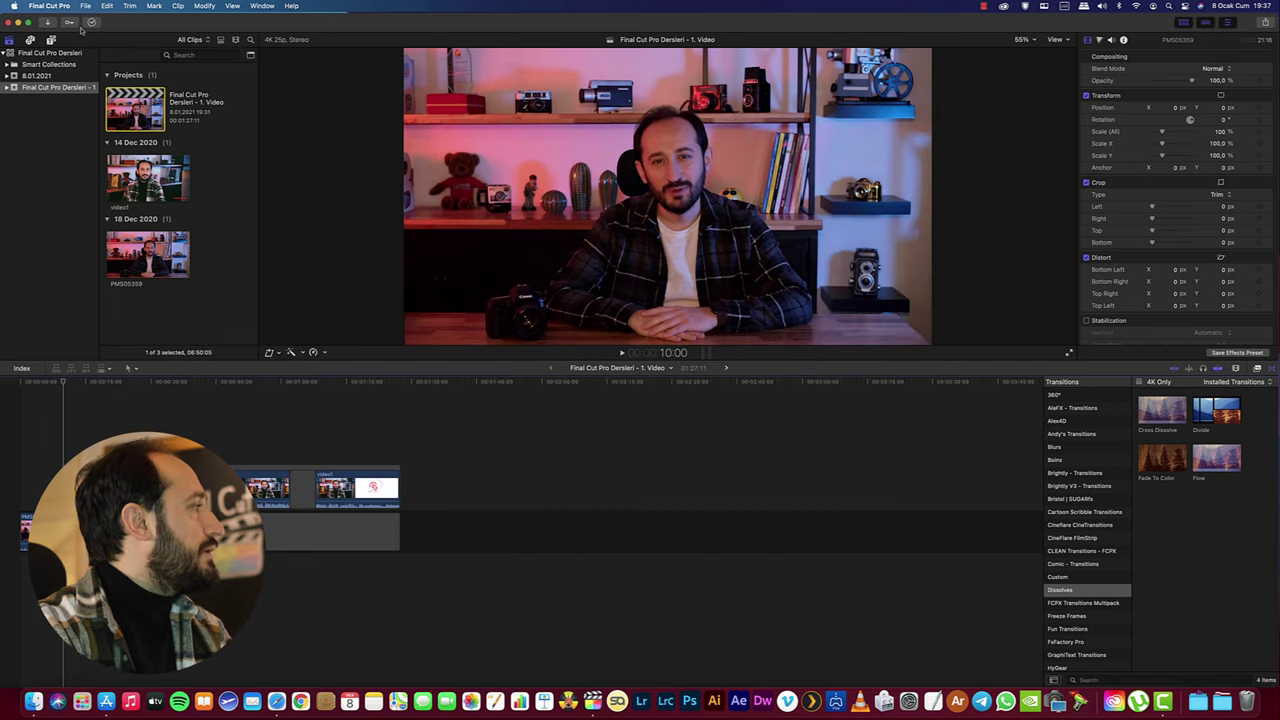
{"action": "left_click", "coordinate": [94, 23]}
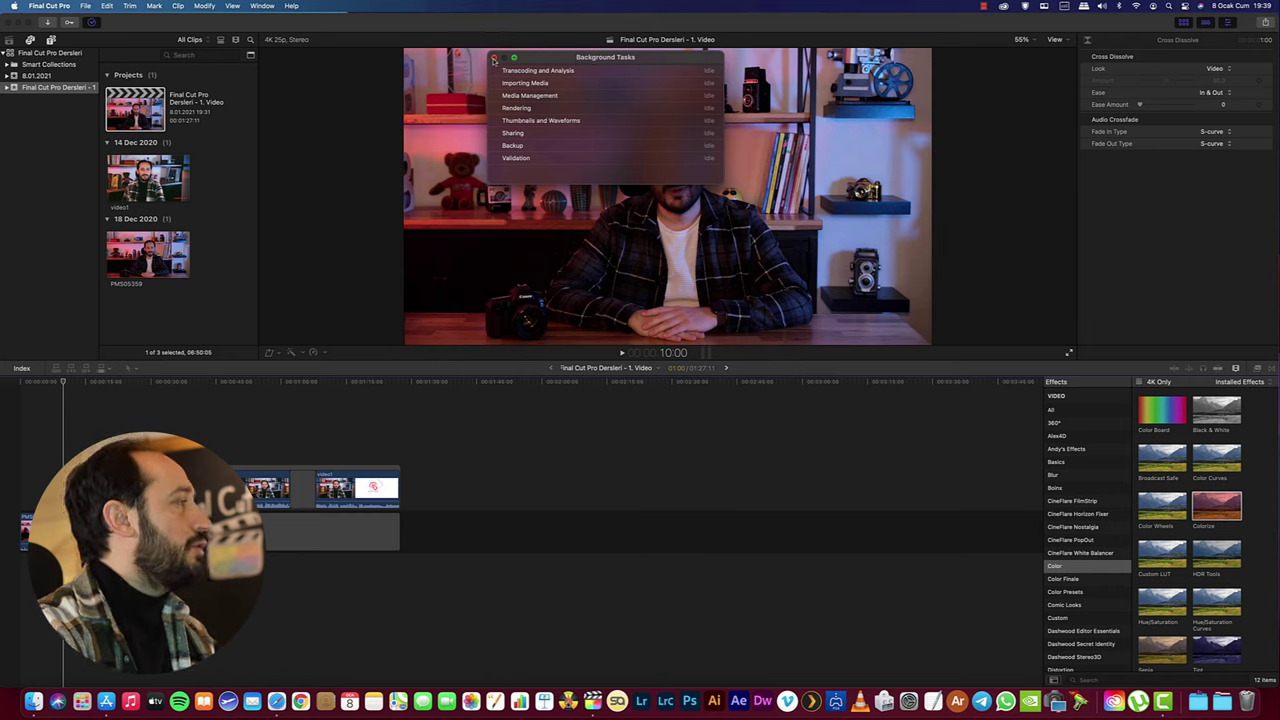
- Close the Background Tasks window with its red close button
{"action": "left_click", "coordinate": [493, 59]}
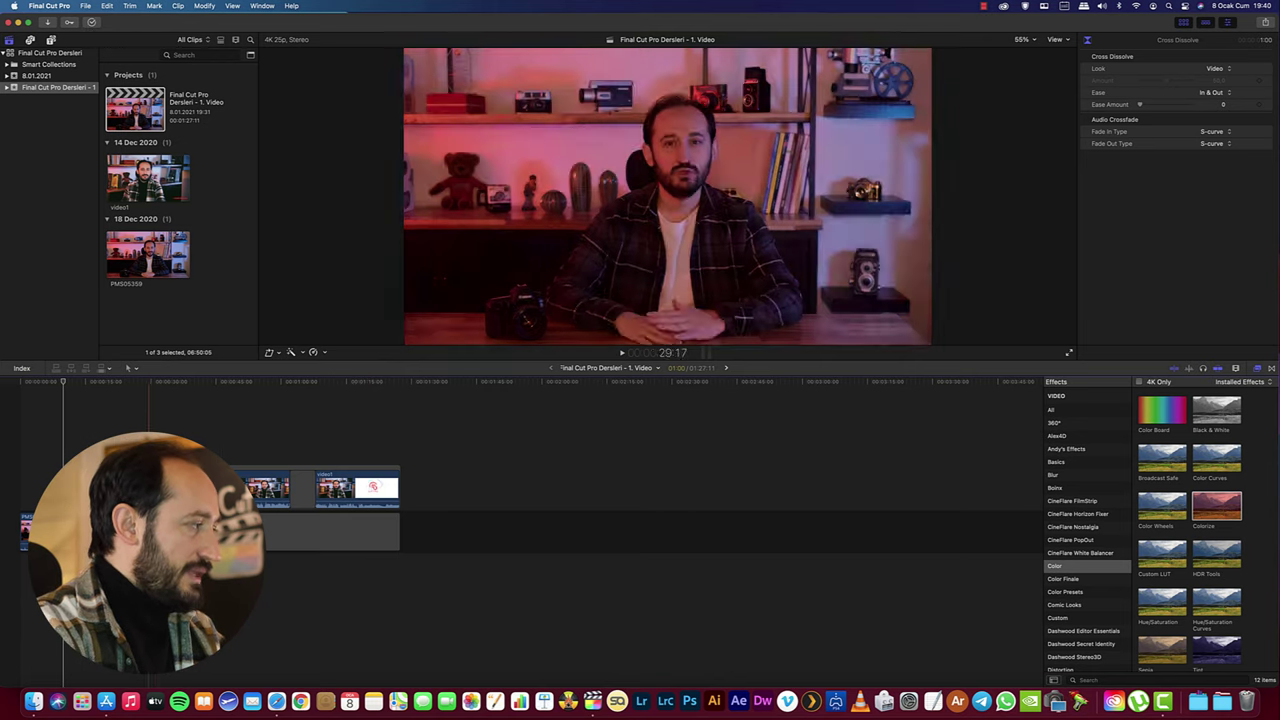
- Browse the timeline index, jumping between the Cross Dissolve and video1 rows, then close it
{"action": "left_click", "coordinate": [22, 369]}
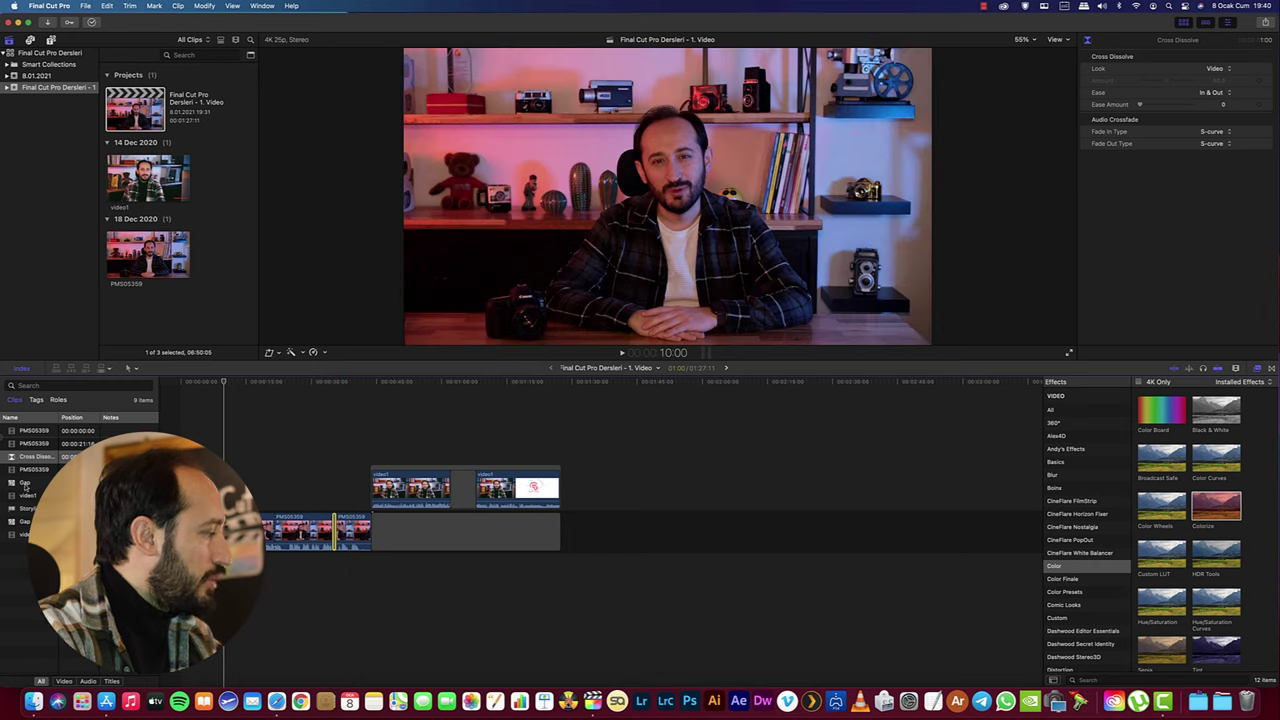
{"action": "left_click", "coordinate": [25, 458]}
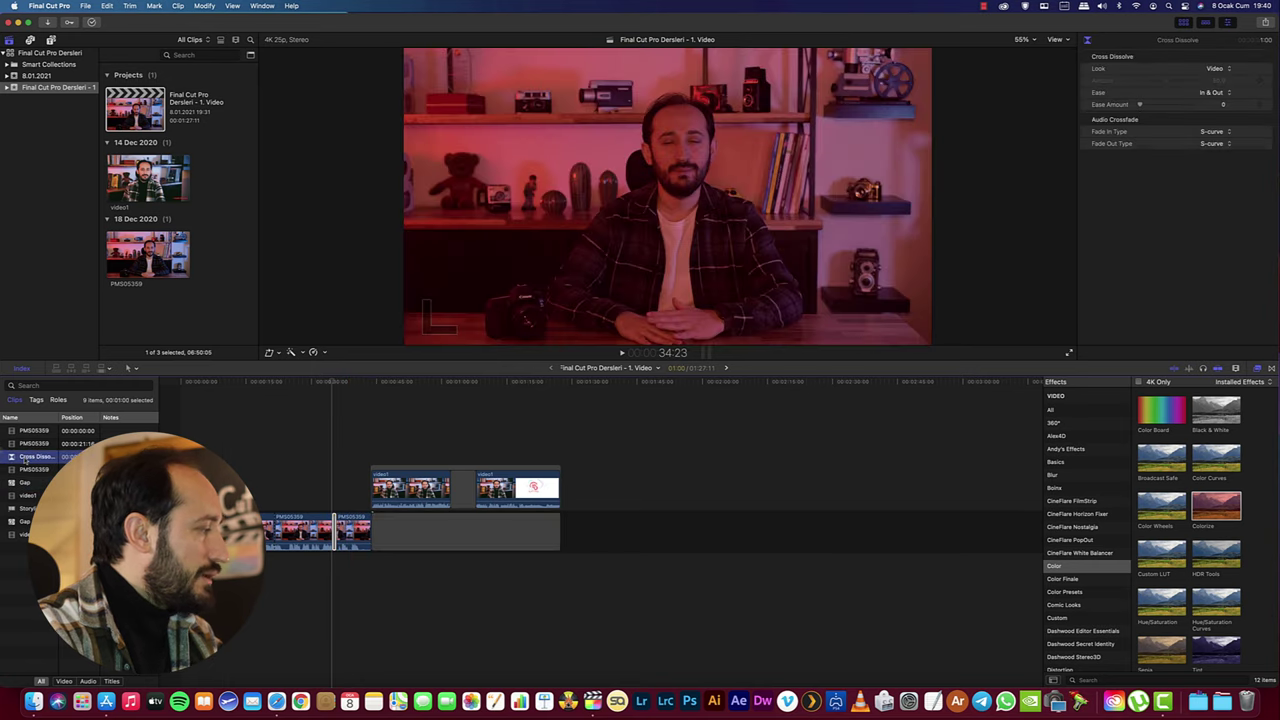
{"action": "left_click", "coordinate": [22, 534]}
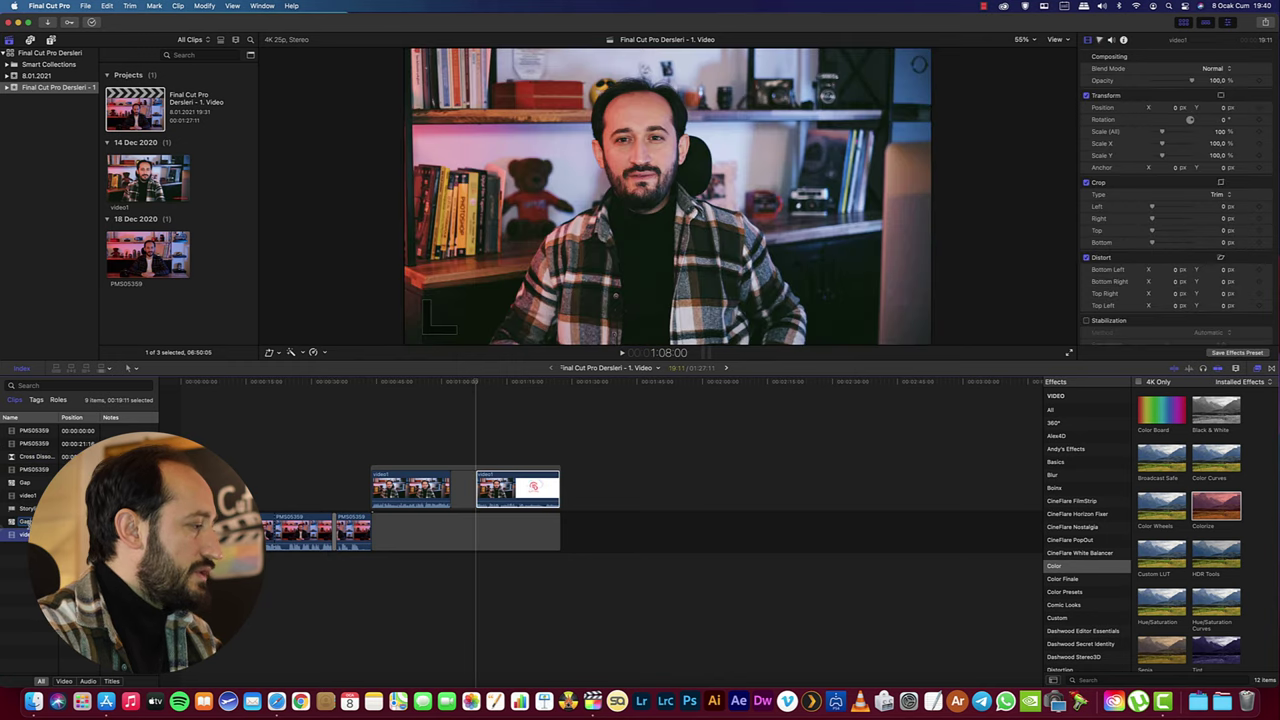
{"action": "left_click", "coordinate": [25, 456]}
{"action": "left_click", "coordinate": [36, 399]}
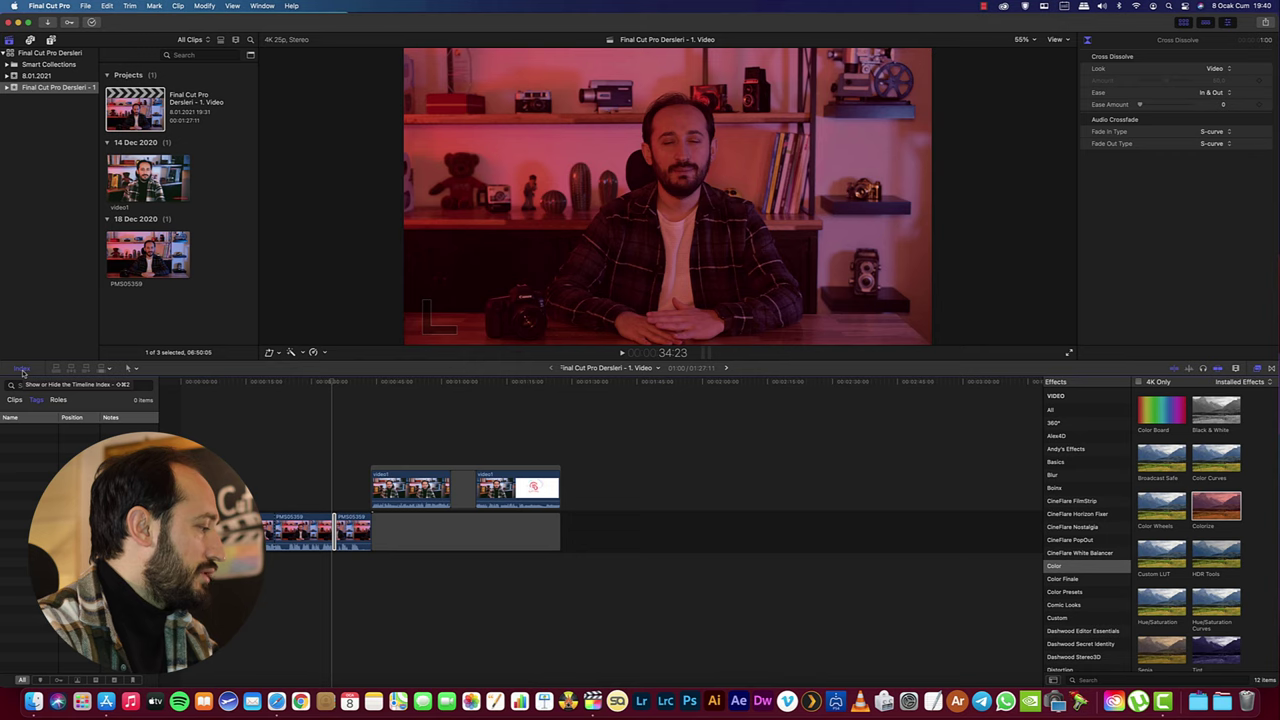
{"action": "left_click", "coordinate": [23, 373]}
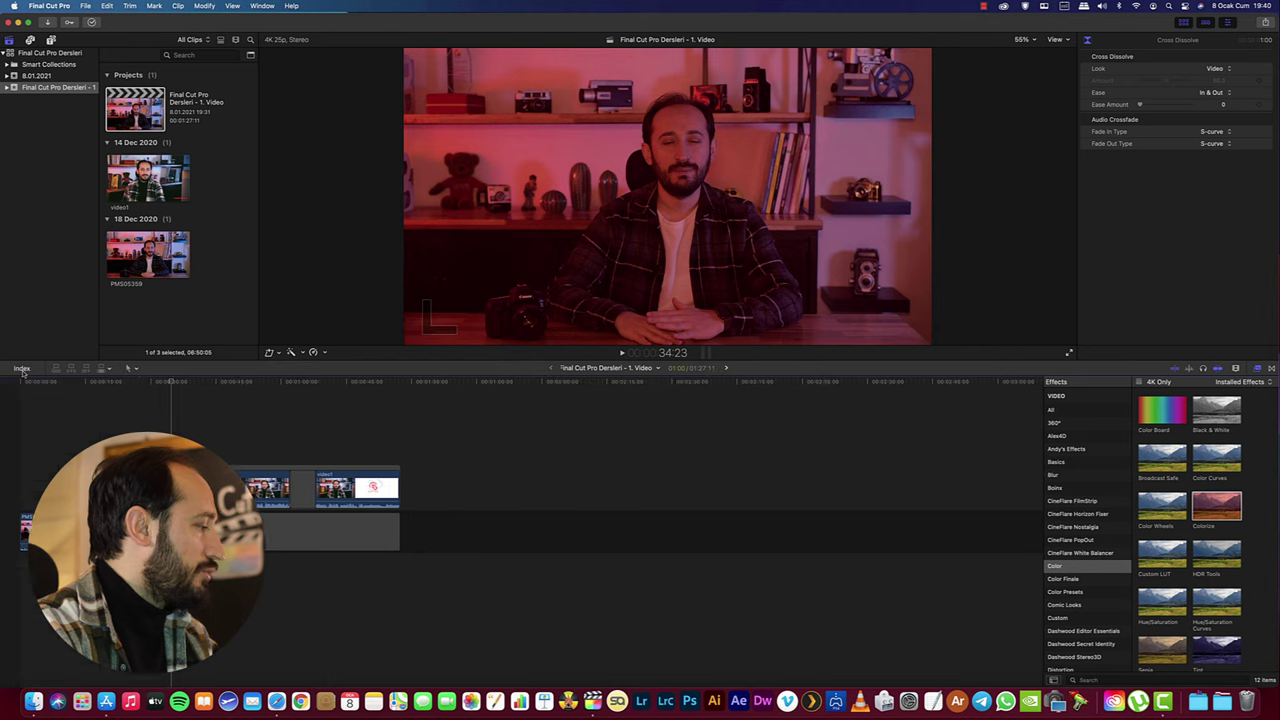
{"action": "left_click", "coordinate": [133, 369]}
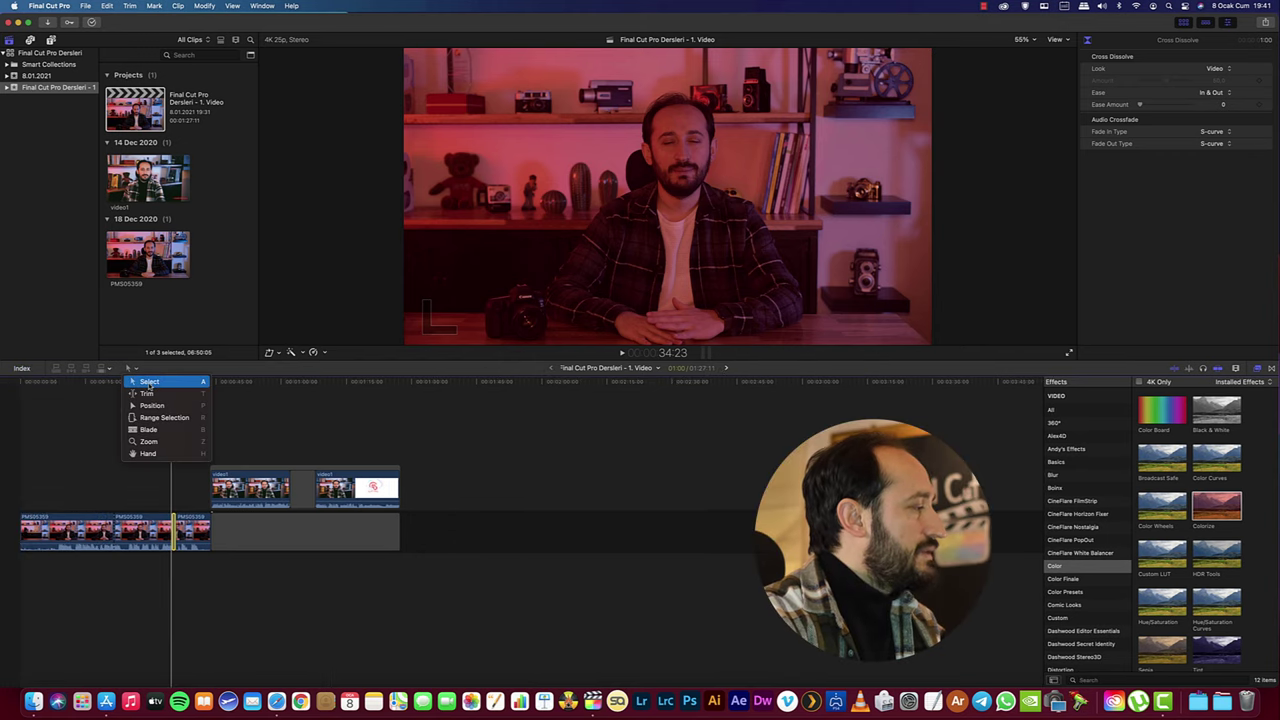
- Pick the Select tool and play back the timeline
{"action": "left_click", "coordinate": [149, 383]}
{"action": "key", "text": "space"}
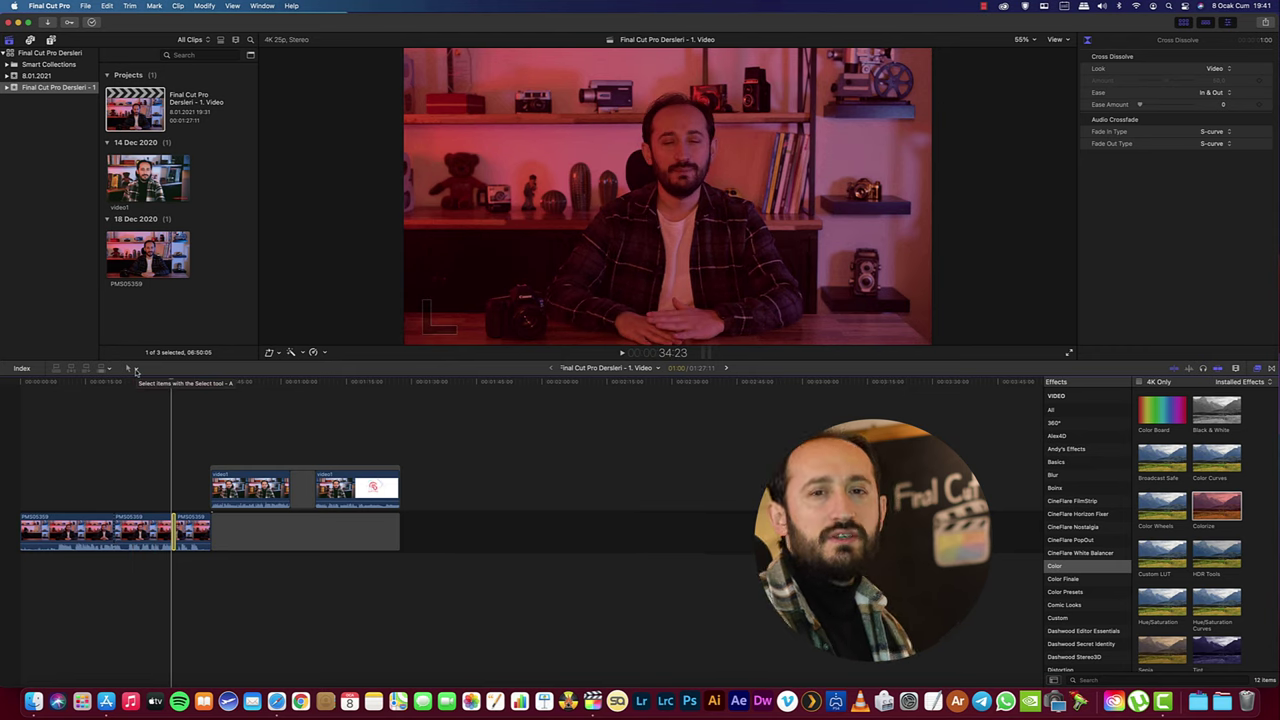
{"action": "left_click", "coordinate": [131, 369]}
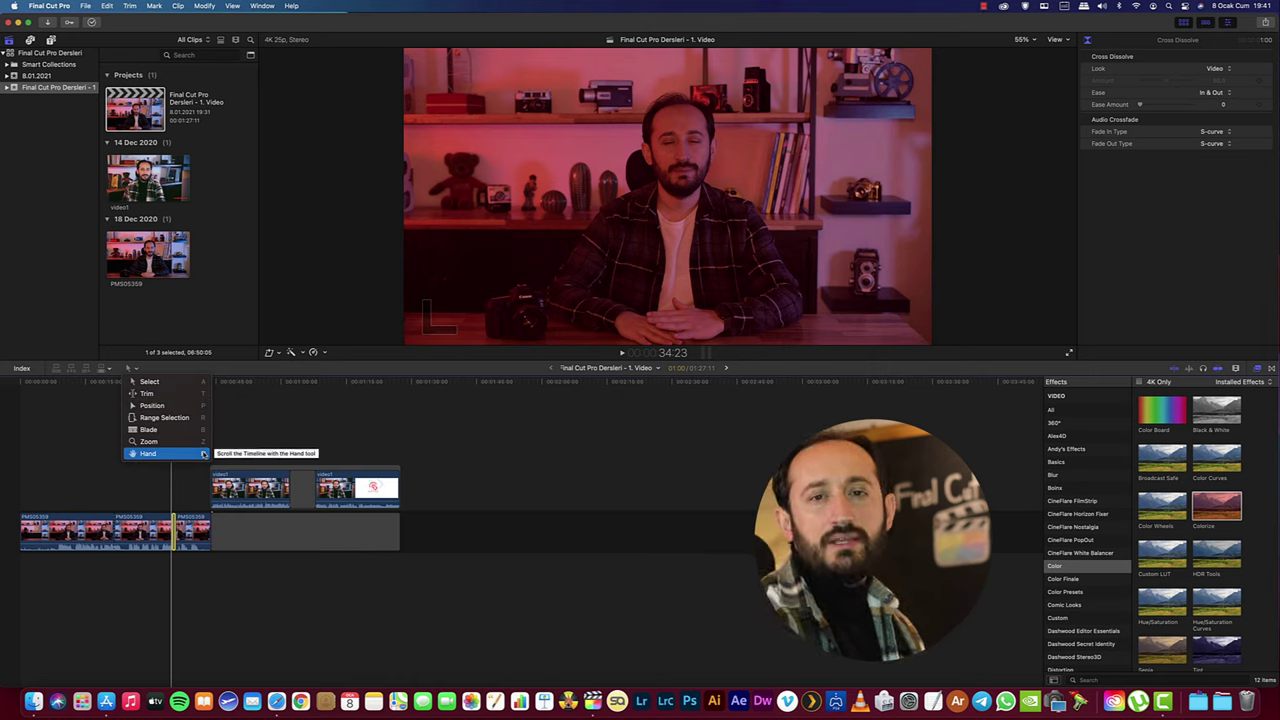
{"action": "left_click", "coordinate": [58, 460]}
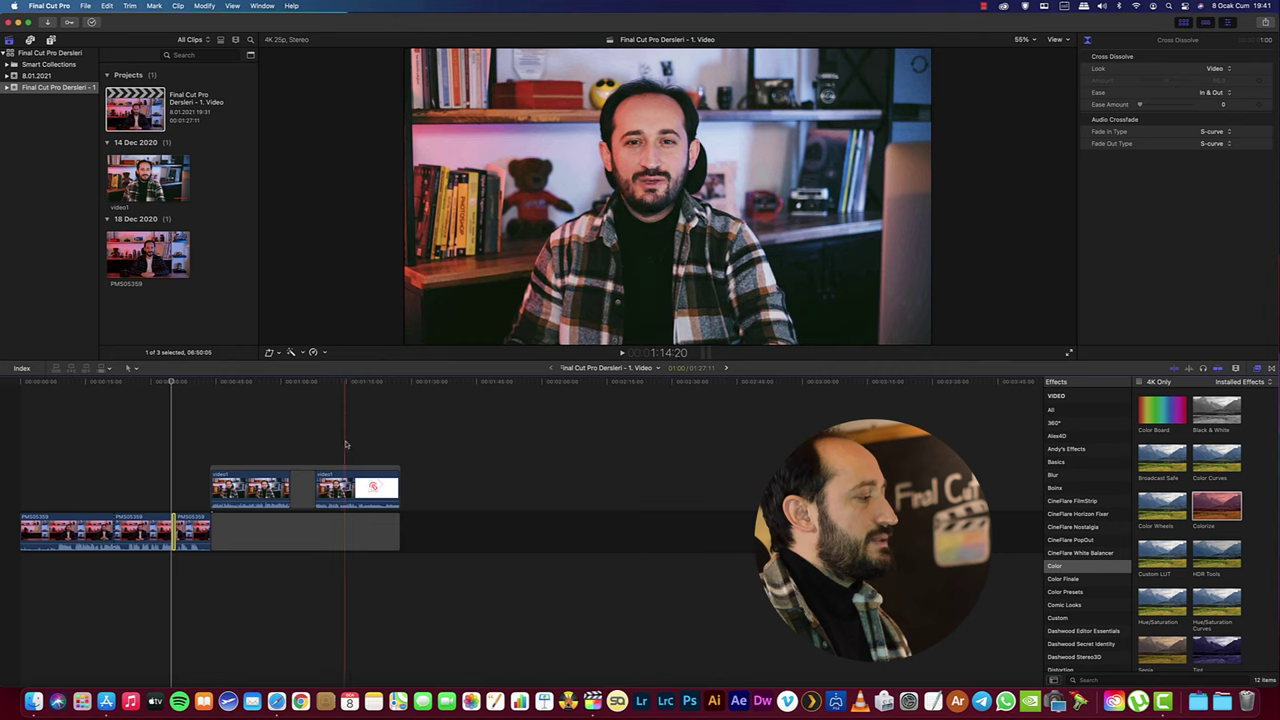
- Drag the storyline's end gap longer, then select the first PMS05359 clip
{"action": "left_click", "coordinate": [365, 487]}
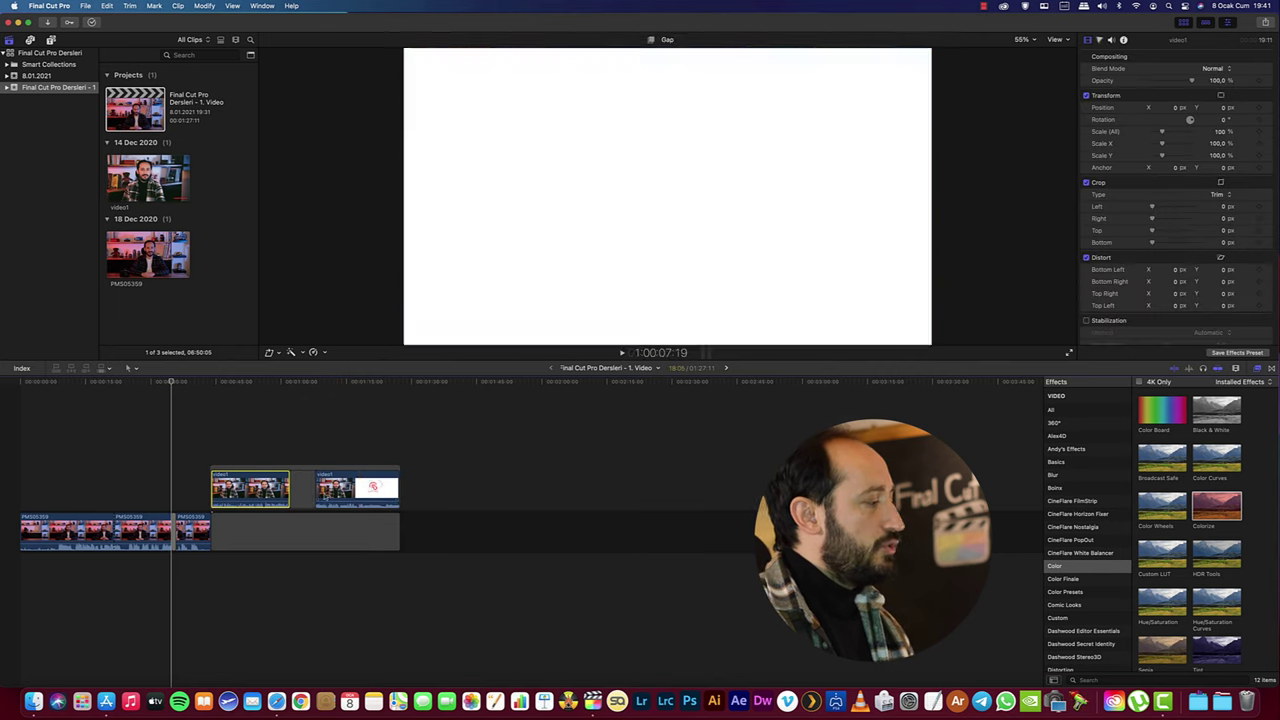
{"action": "key", "text": "Down"}
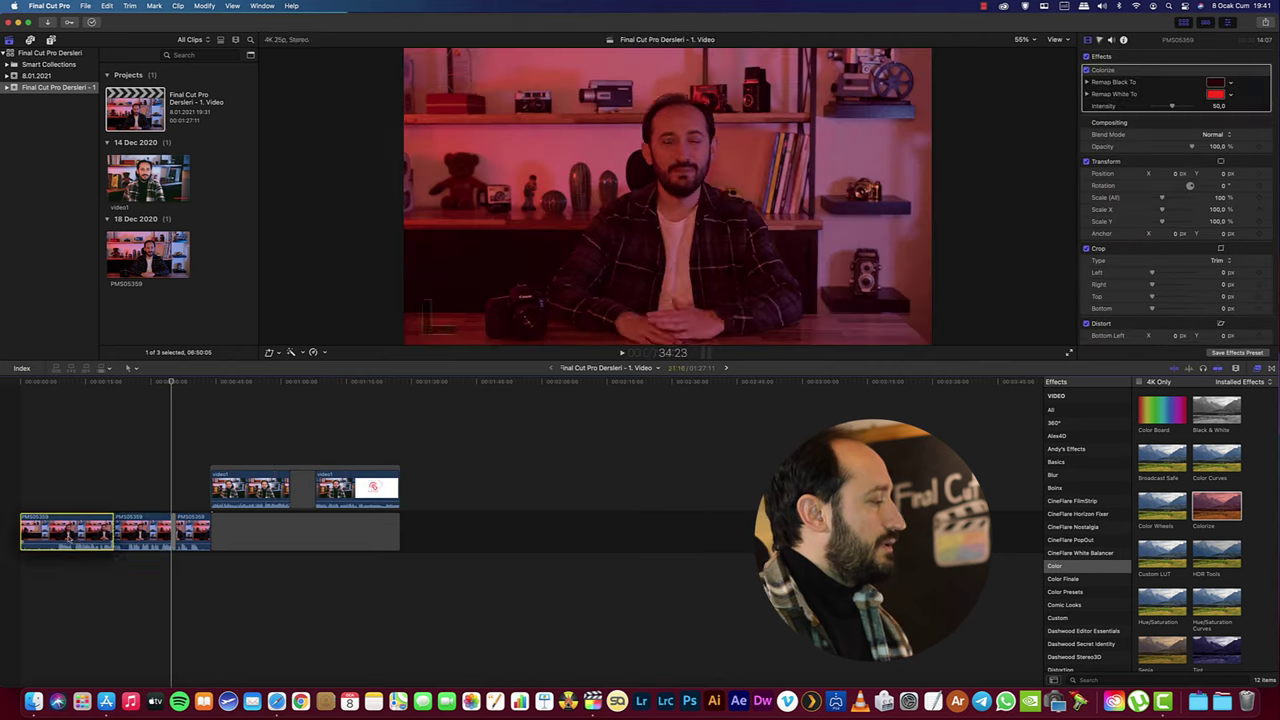
{"action": "mouse_move", "coordinate": [365, 487]}
{"action": "left_mouse_down"}
{"action": "mouse_move", "coordinate": [270, 440]}
{"action": "mouse_move", "coordinate": [45, 530]}
{"action": "left_mouse_up"}
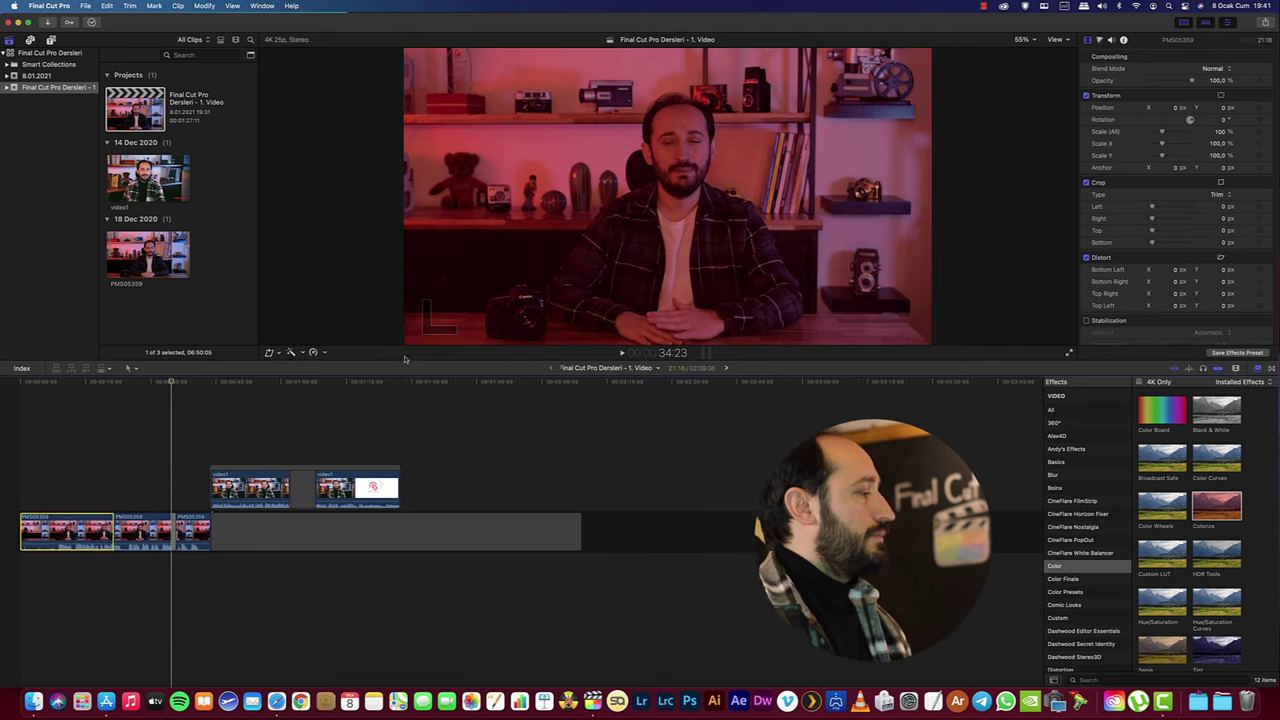
{"action": "left_click", "coordinate": [157, 517]}
{"action": "left_click", "coordinate": [123, 408]}
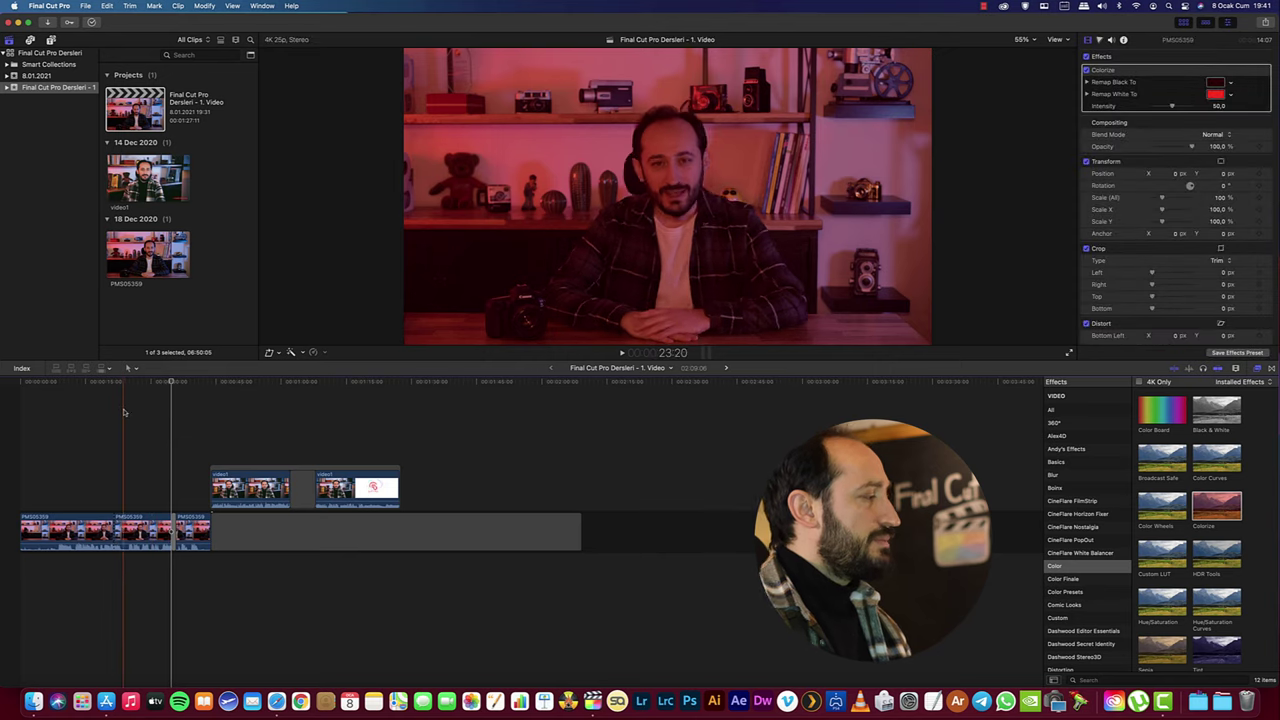
- Trim the edit point between the main storyline clips with the Trim tool
{"action": "left_click", "coordinate": [134, 369]}
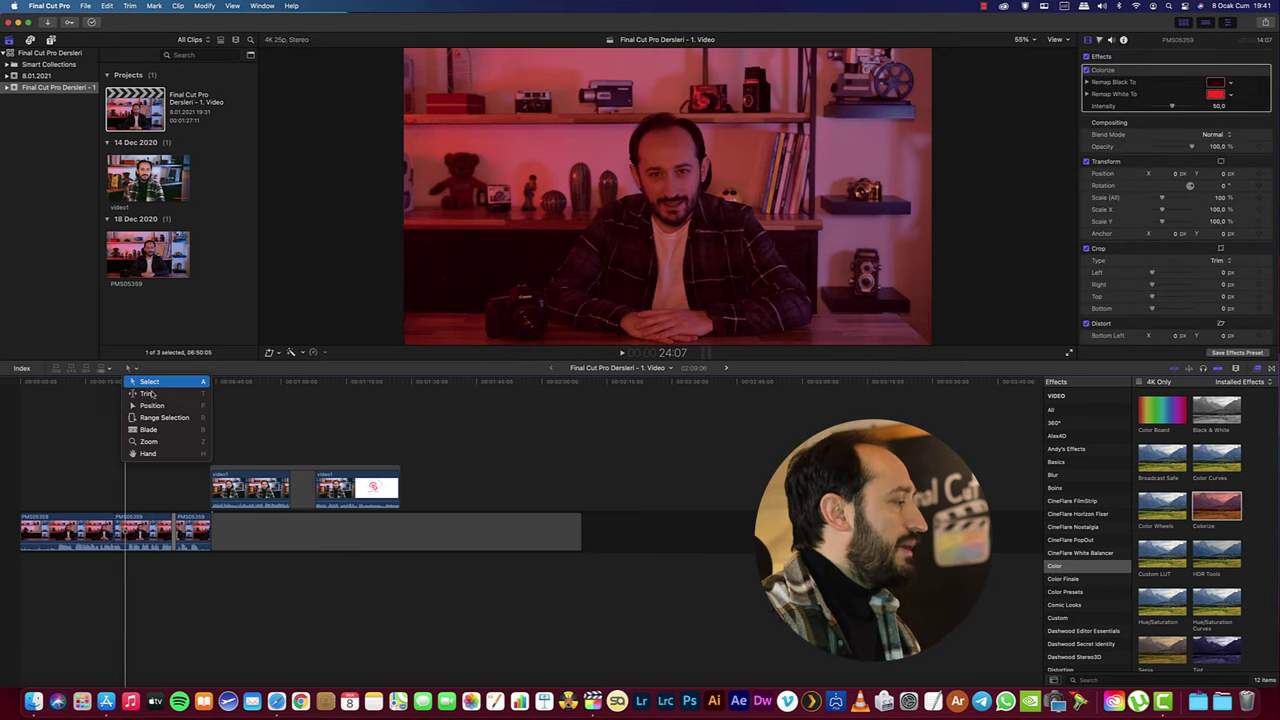
{"action": "left_click", "coordinate": [147, 393]}
{"action": "left_click_drag", "start_coordinate": [124, 530], "coordinate": [127, 532]}
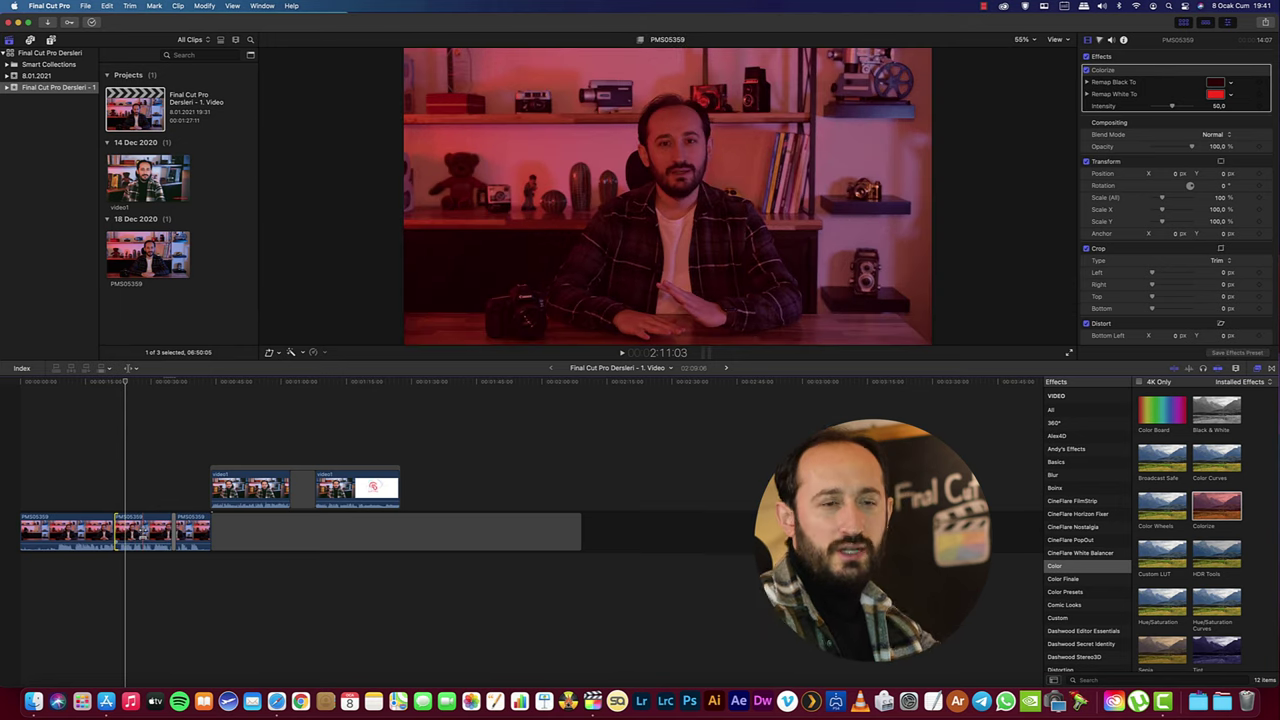
{"action": "left_click_drag", "start_coordinate": [124, 532], "coordinate": [125, 532]}
{"action": "left_click", "coordinate": [125, 532]}
{"action": "left_click", "coordinate": [125, 532]}
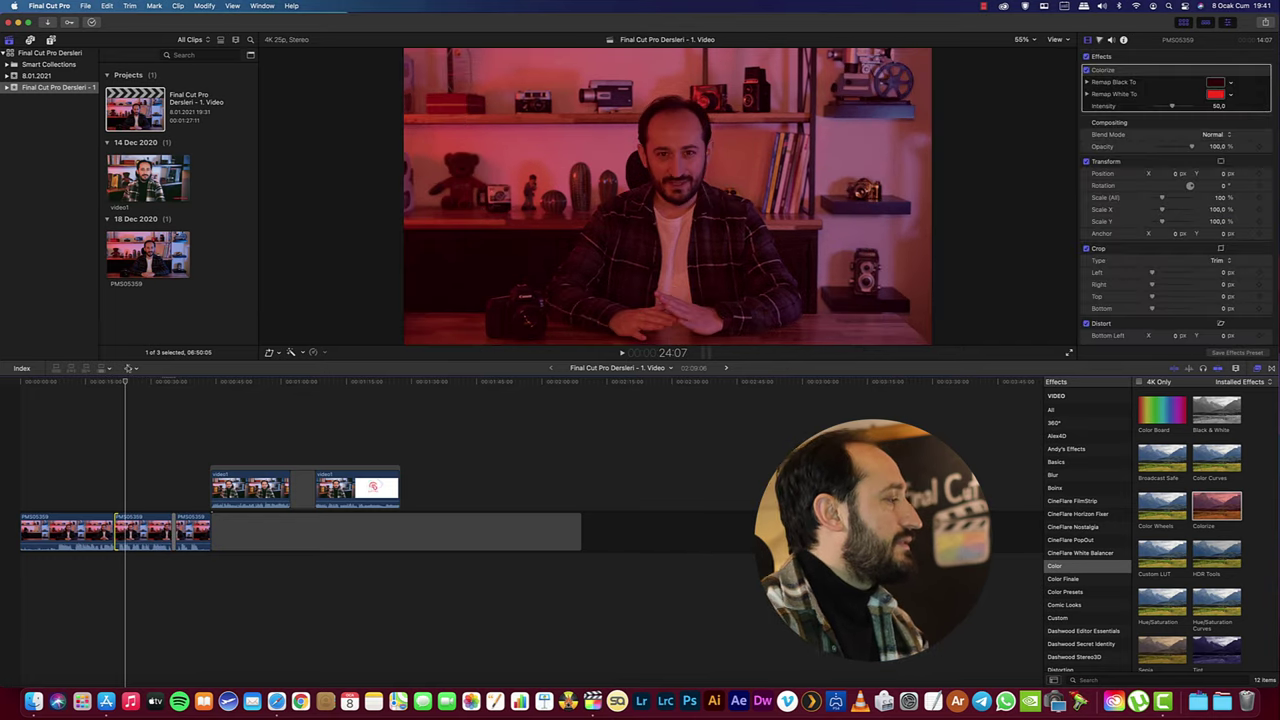
- Delete the middle storyline clip, then undo to restore it
{"action": "left_click", "coordinate": [130, 369]}
{"action": "left_click", "coordinate": [150, 401]}
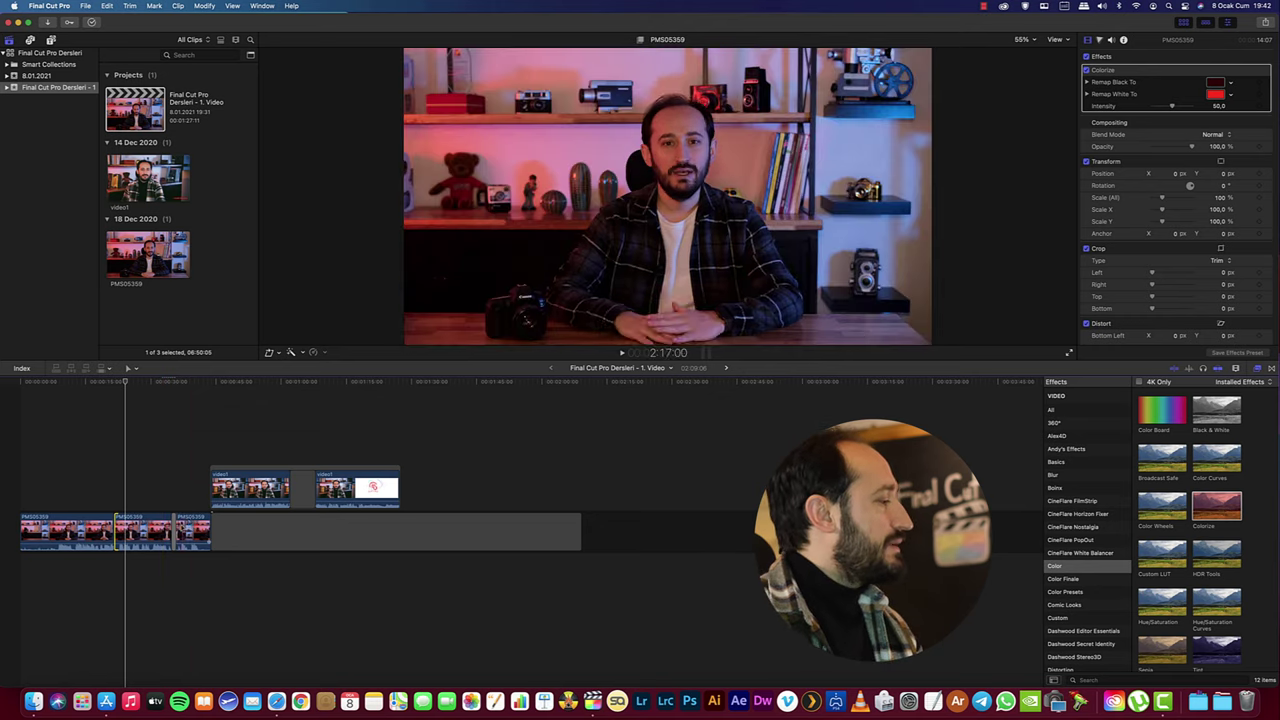
{"action": "left_click", "coordinate": [143, 530]}
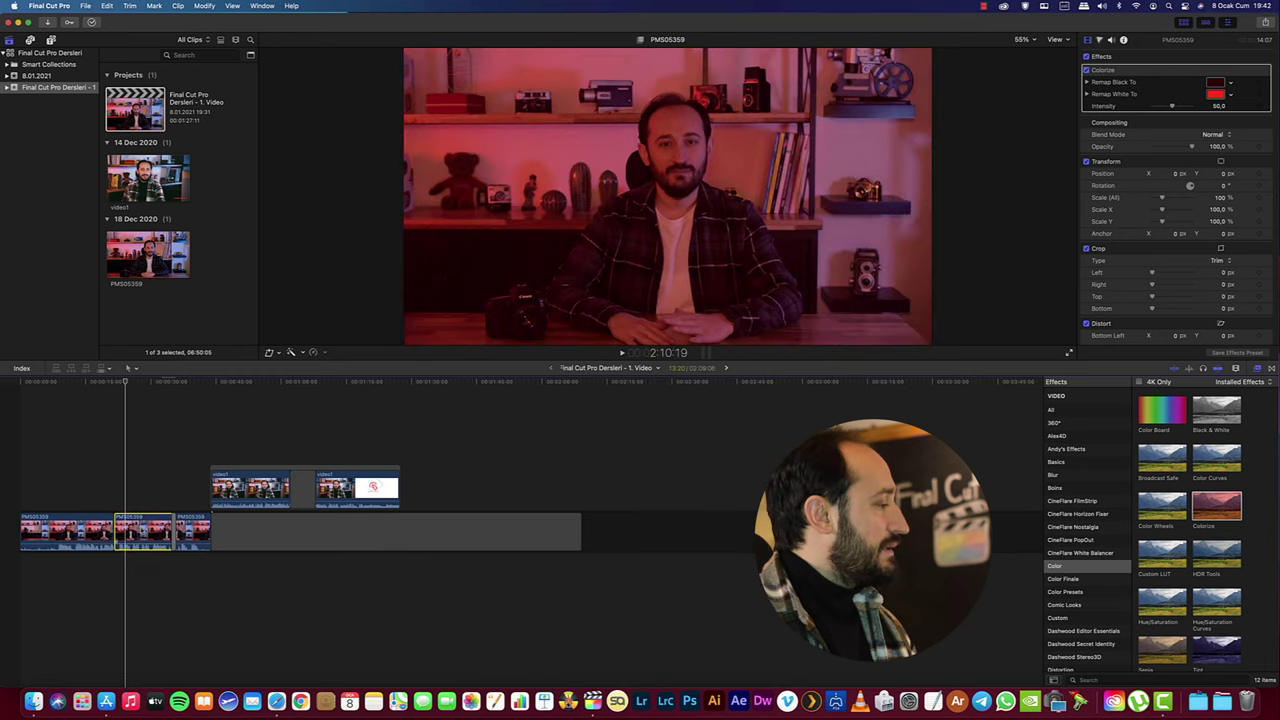
{"action": "key", "text": "Delete"}
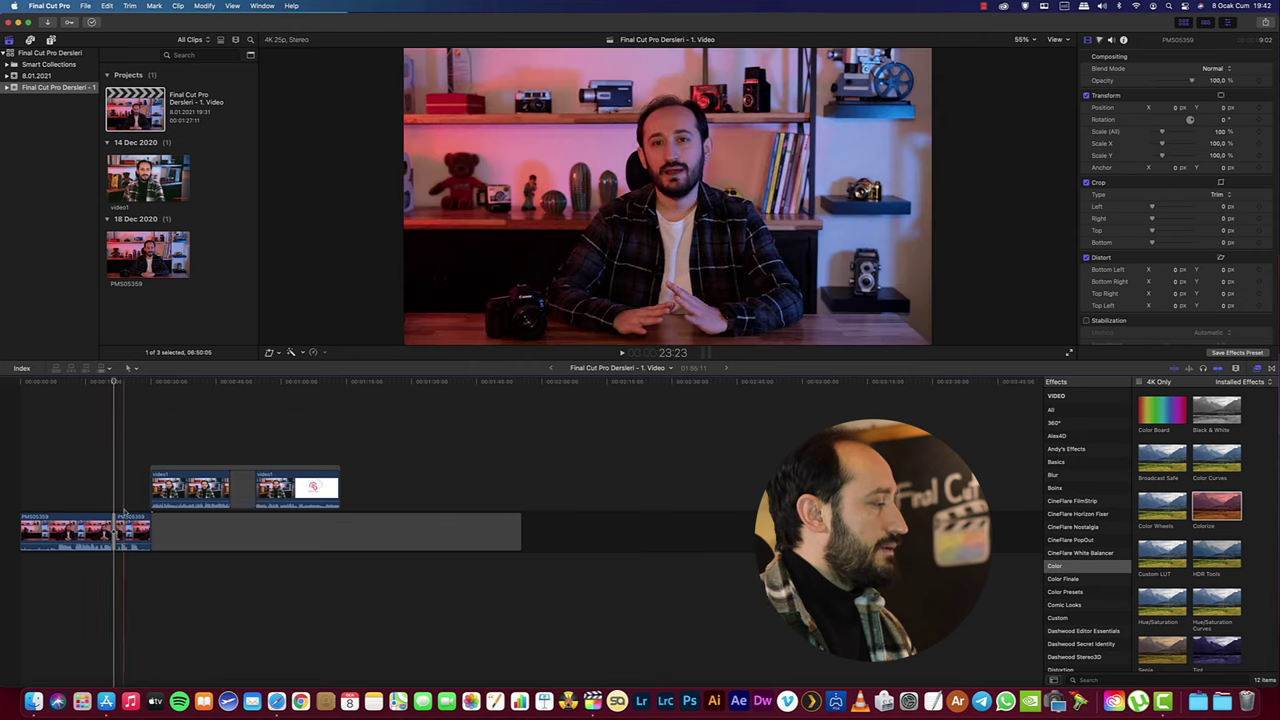
{"action": "key", "text": "super+z"}
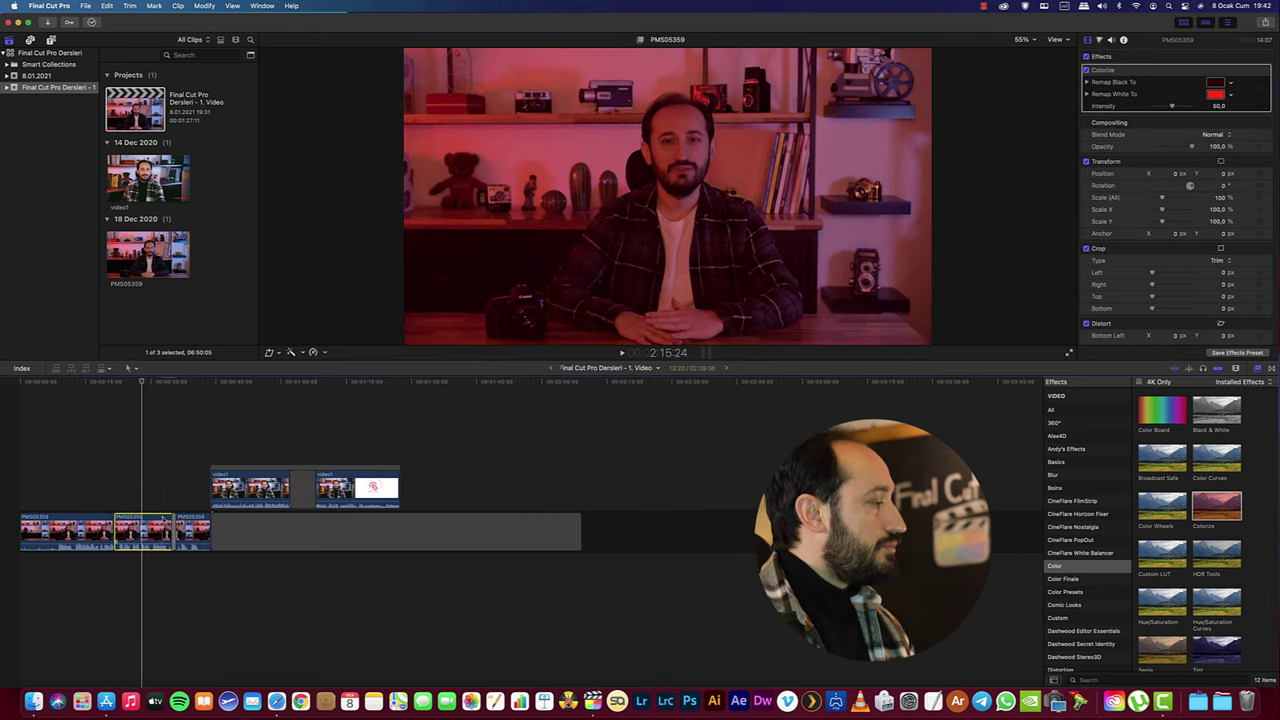
- With the Position tool, lift the PMS05359 pieces up into the connected clip row
{"action": "left_click", "coordinate": [132, 369]}
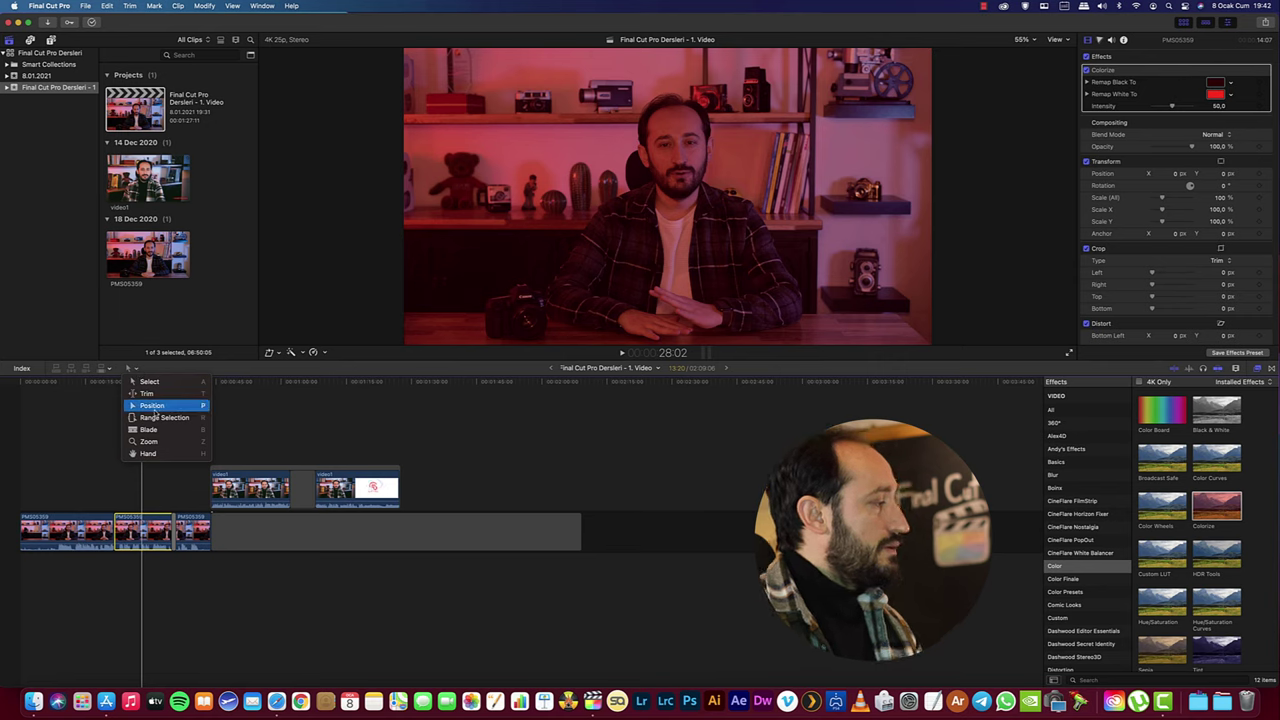
{"action": "left_click", "coordinate": [154, 407]}
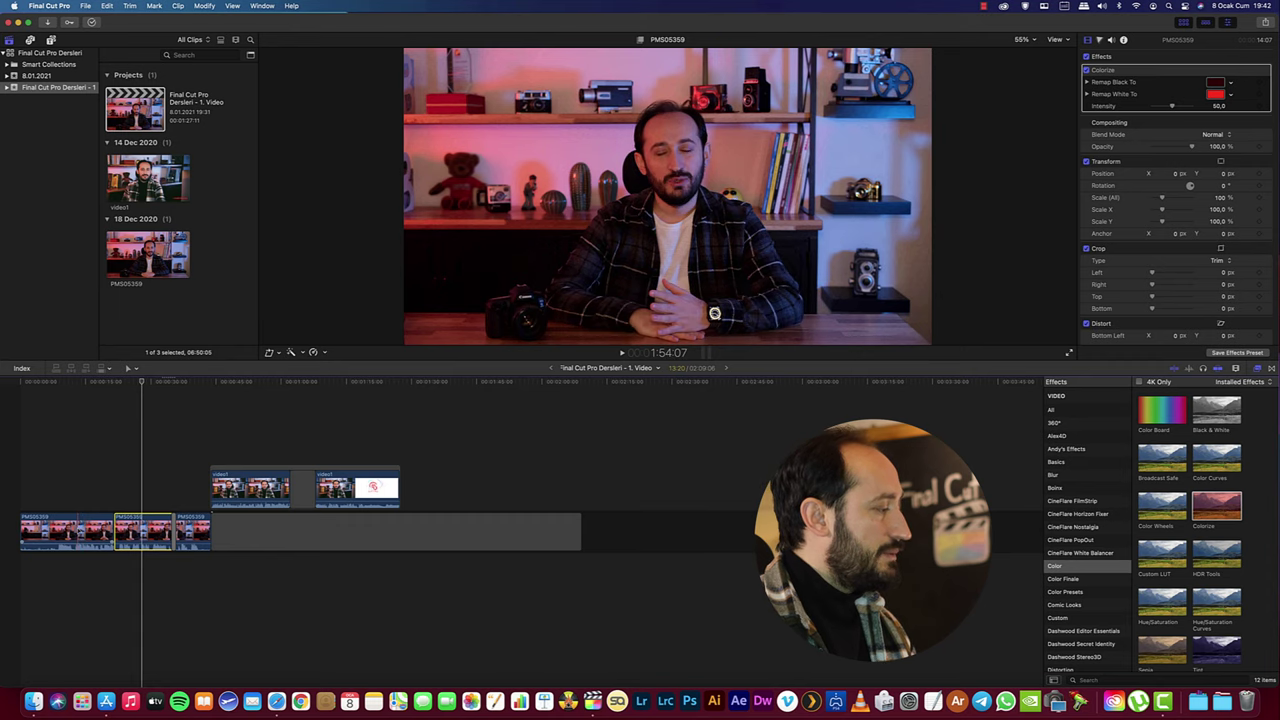
{"action": "left_click_drag", "start_coordinate": [66, 530], "coordinate": [91, 488]}
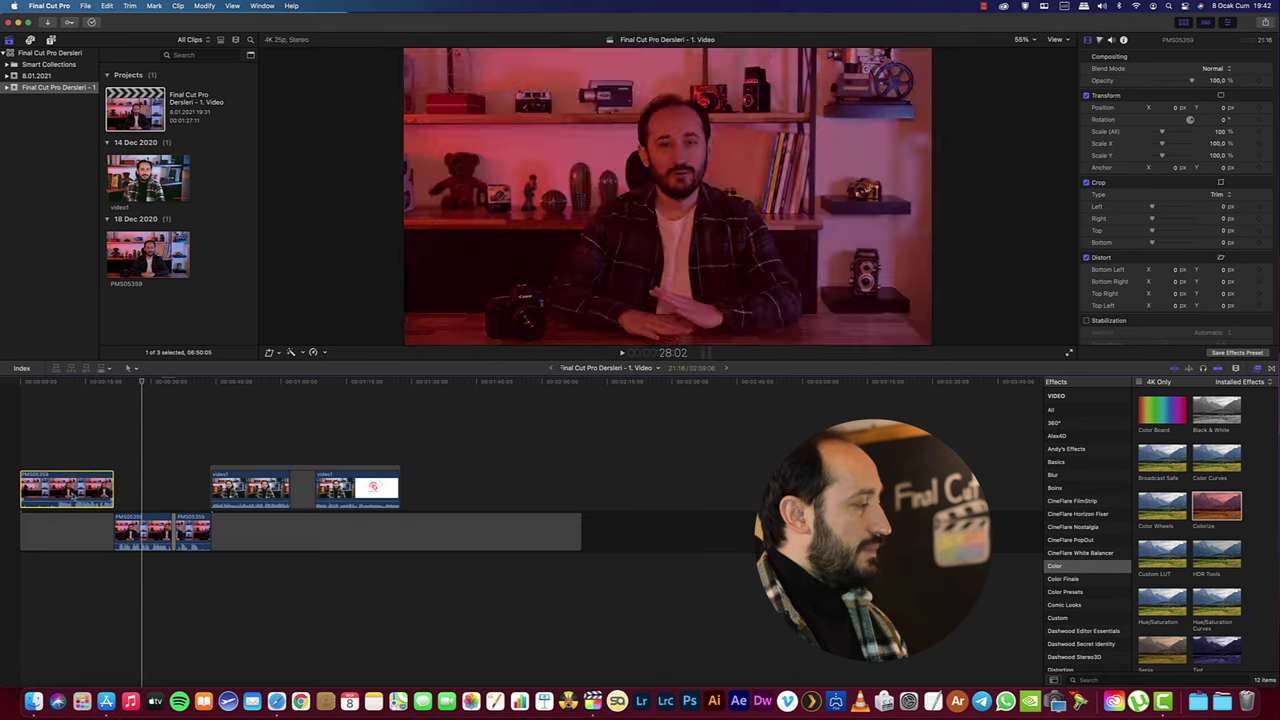
{"action": "mouse_move", "coordinate": [66, 489]}
{"action": "left_mouse_down"}
{"action": "mouse_move", "coordinate": [189, 441]}
{"action": "mouse_move", "coordinate": [311, 441]}
{"action": "left_mouse_up"}
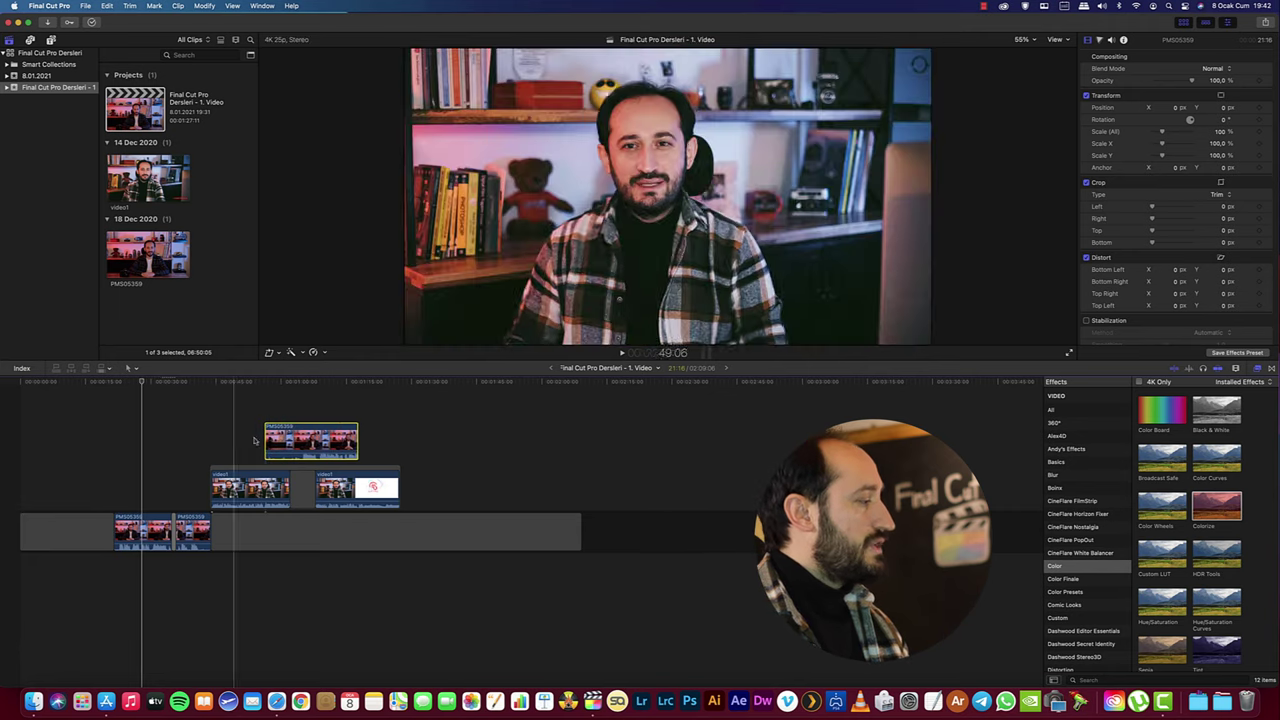
{"action": "key", "text": "super+z"}
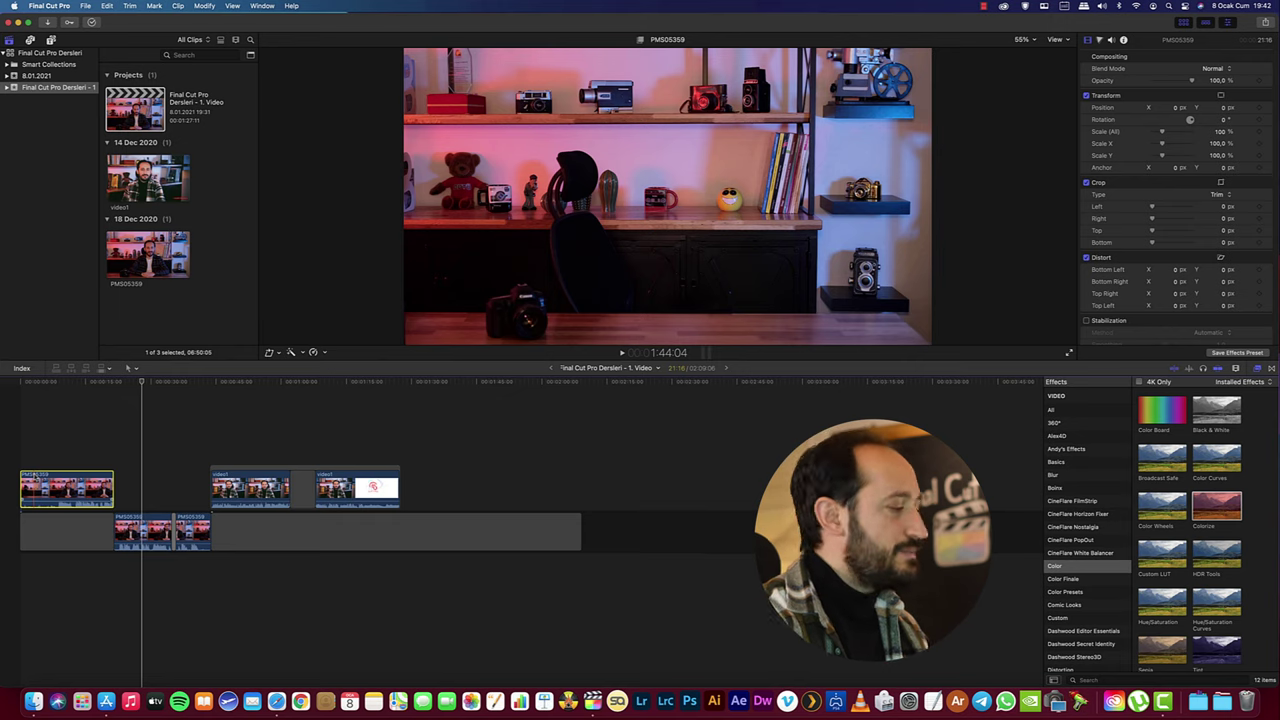
{"action": "mouse_move", "coordinate": [66, 489]}
{"action": "left_mouse_down"}
{"action": "mouse_move", "coordinate": [84, 489]}
{"action": "mouse_move", "coordinate": [66, 489]}
{"action": "left_mouse_up"}
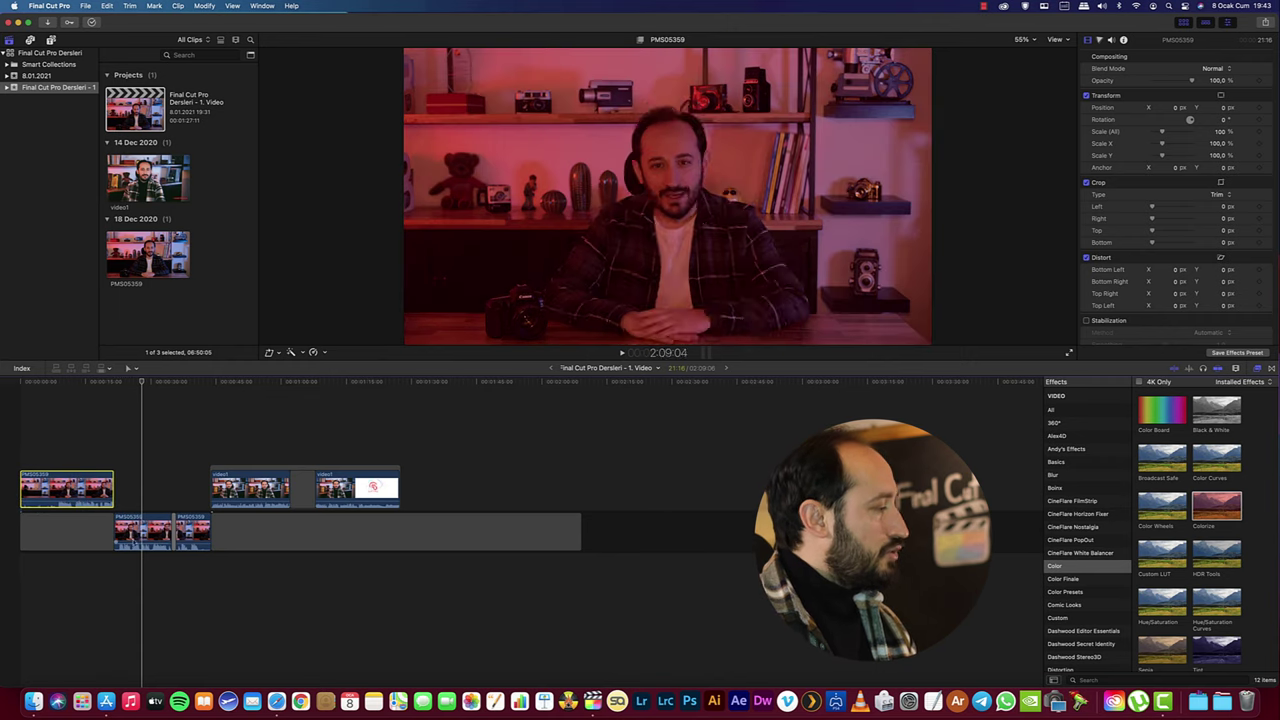
{"action": "mouse_move", "coordinate": [190, 533]}
{"action": "left_mouse_down"}
{"action": "mouse_move", "coordinate": [165, 452]}
{"action": "mouse_move", "coordinate": [160, 490]}
{"action": "mouse_move", "coordinate": [229, 489]}
{"action": "left_mouse_up"}
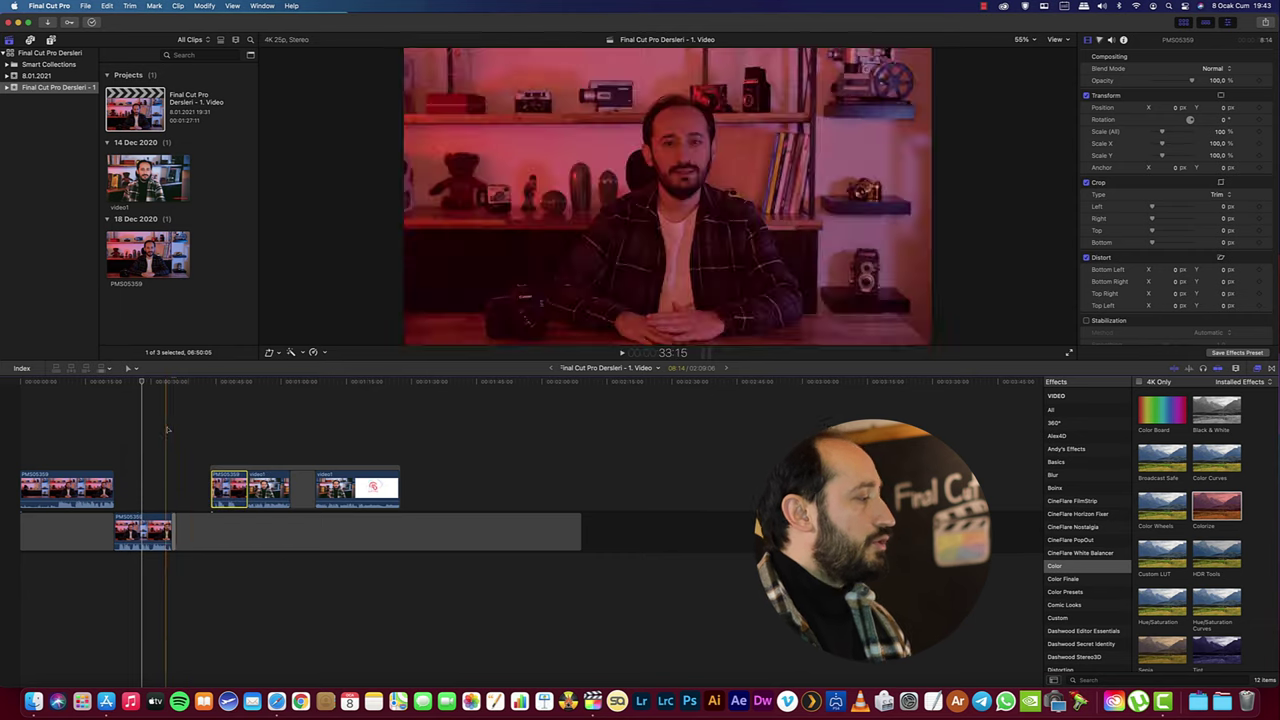
- Mark a time range across the storyline gap with the Range Selection tool
{"action": "left_click", "coordinate": [130, 368]}
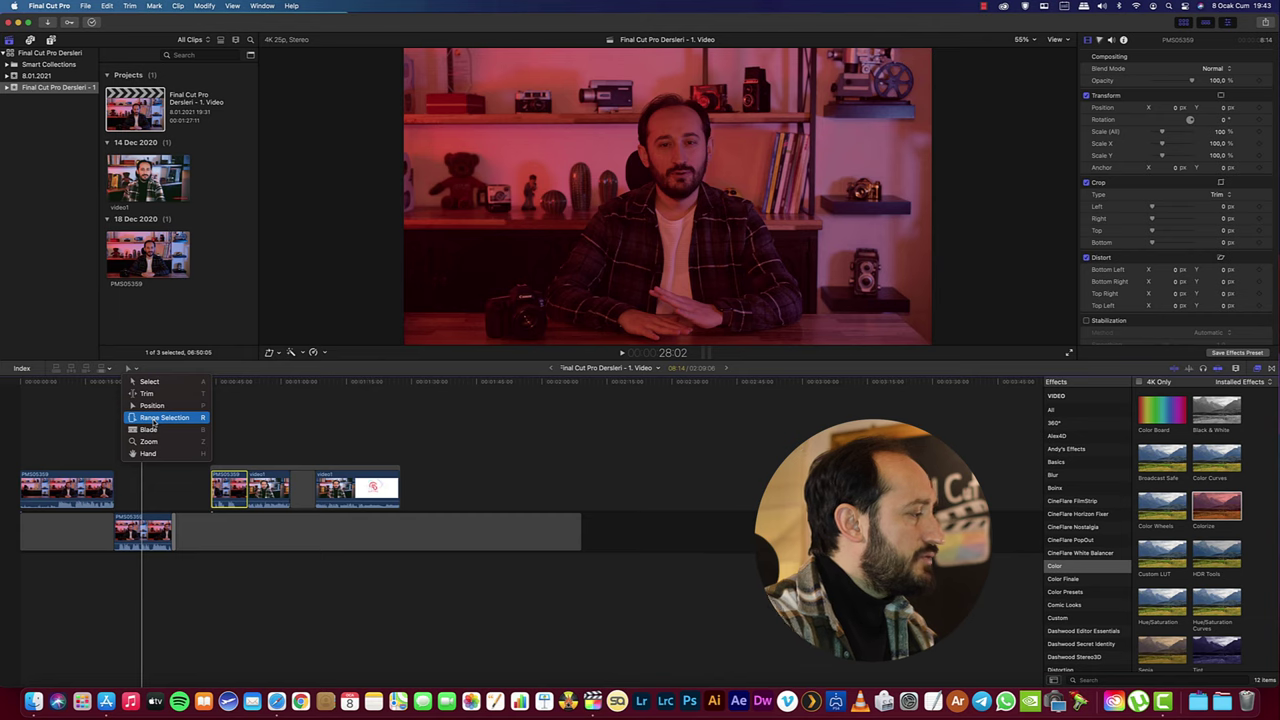
{"action": "left_click", "coordinate": [153, 420]}
{"action": "left_click_drag", "start_coordinate": [65, 489], "coordinate": [114, 489]}
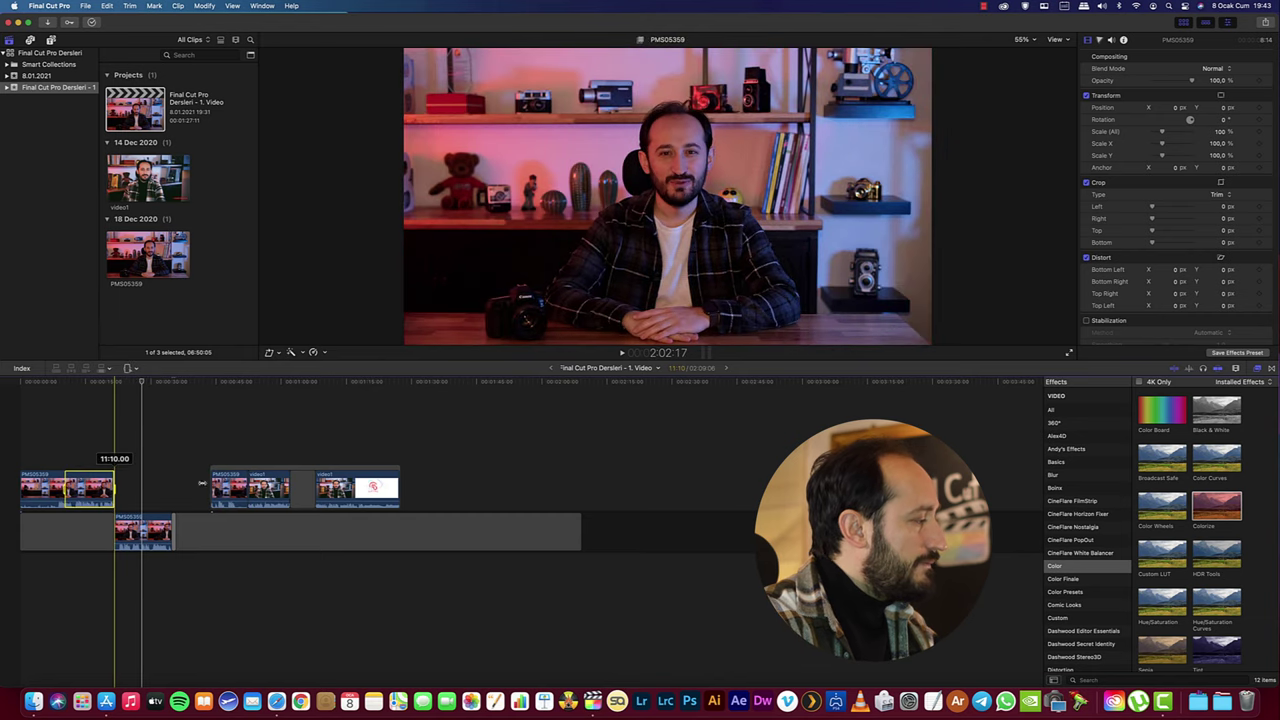
{"action": "mouse_move", "coordinate": [73, 531]}
{"action": "left_mouse_down"}
{"action": "mouse_move", "coordinate": [400, 531]}
{"action": "mouse_move", "coordinate": [328, 531]}
{"action": "left_mouse_up"}
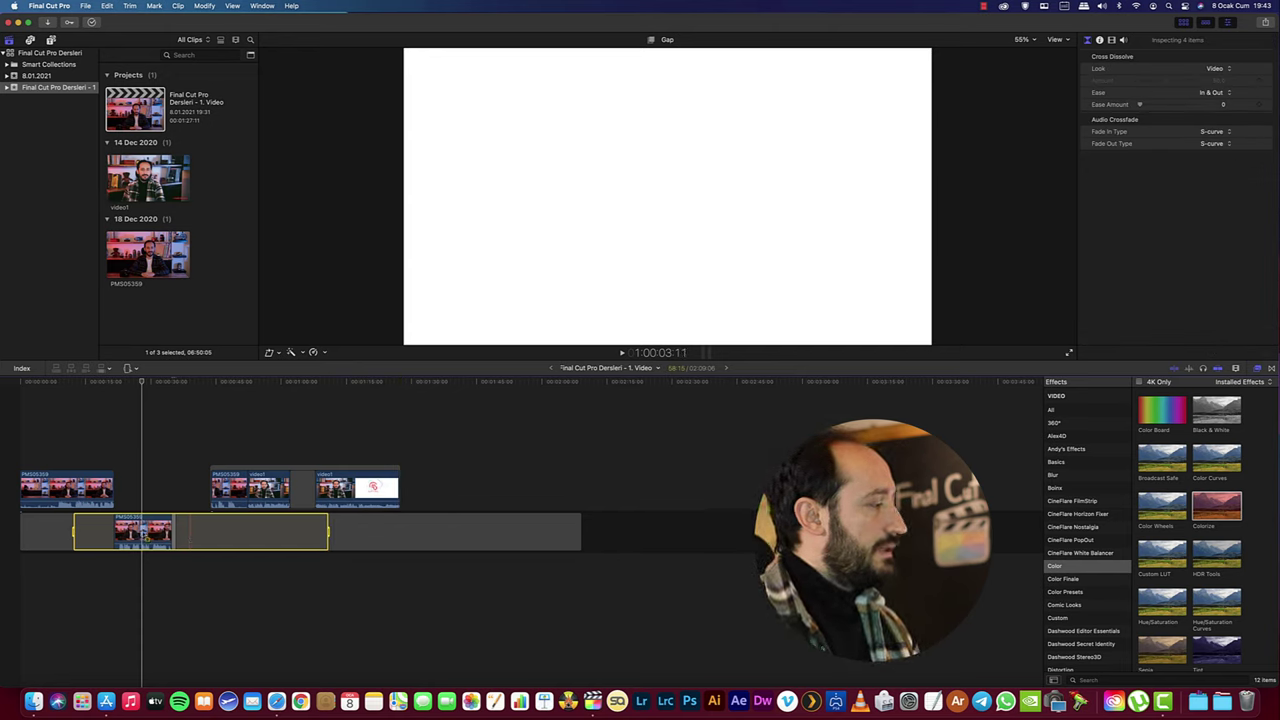
{"action": "left_click", "coordinate": [208, 546]}
{"action": "left_click_drag", "start_coordinate": [57, 531], "coordinate": [382, 531]}
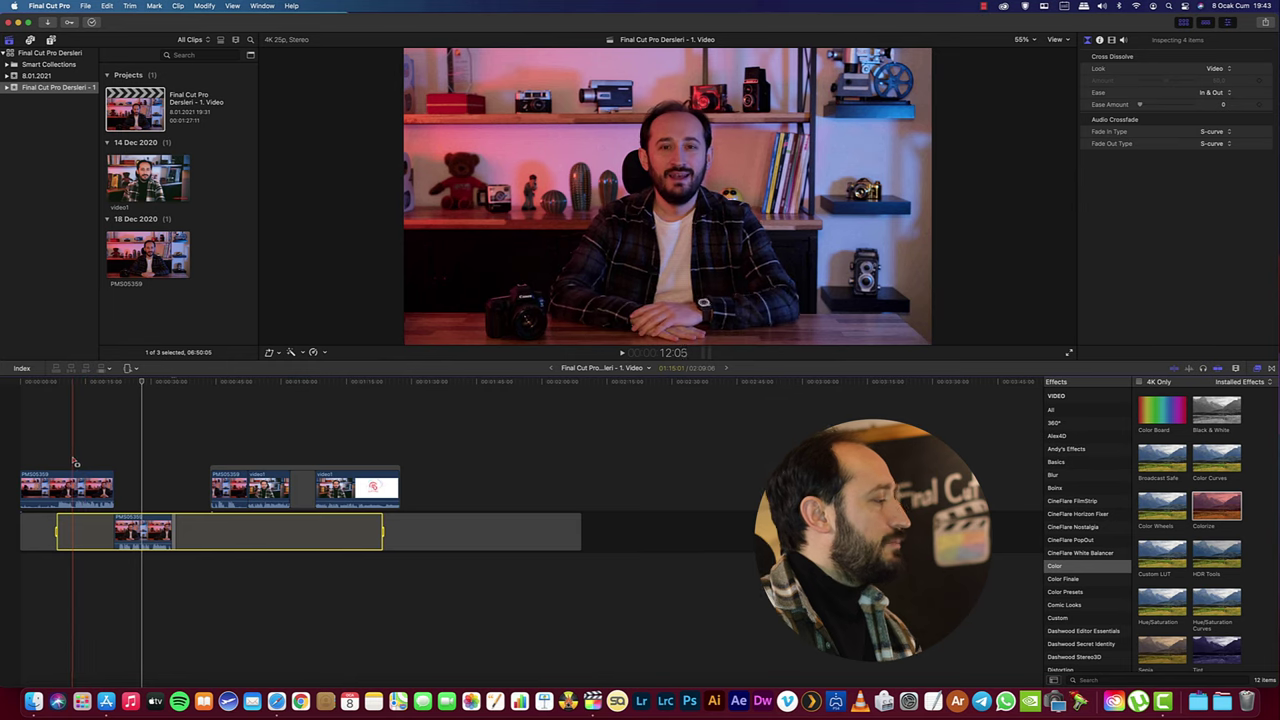
- Move the playhead to 29:23
{"action": "left_click", "coordinate": [136, 371]}
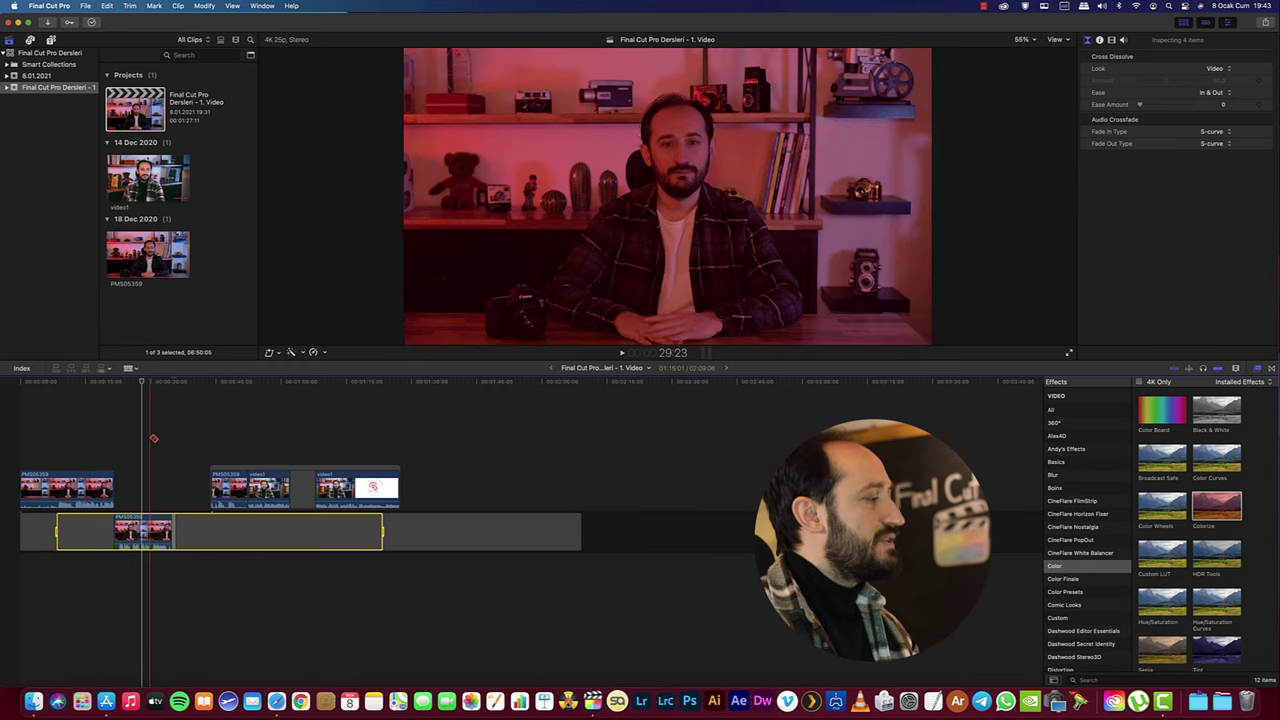
{"action": "left_click", "coordinate": [152, 439]}
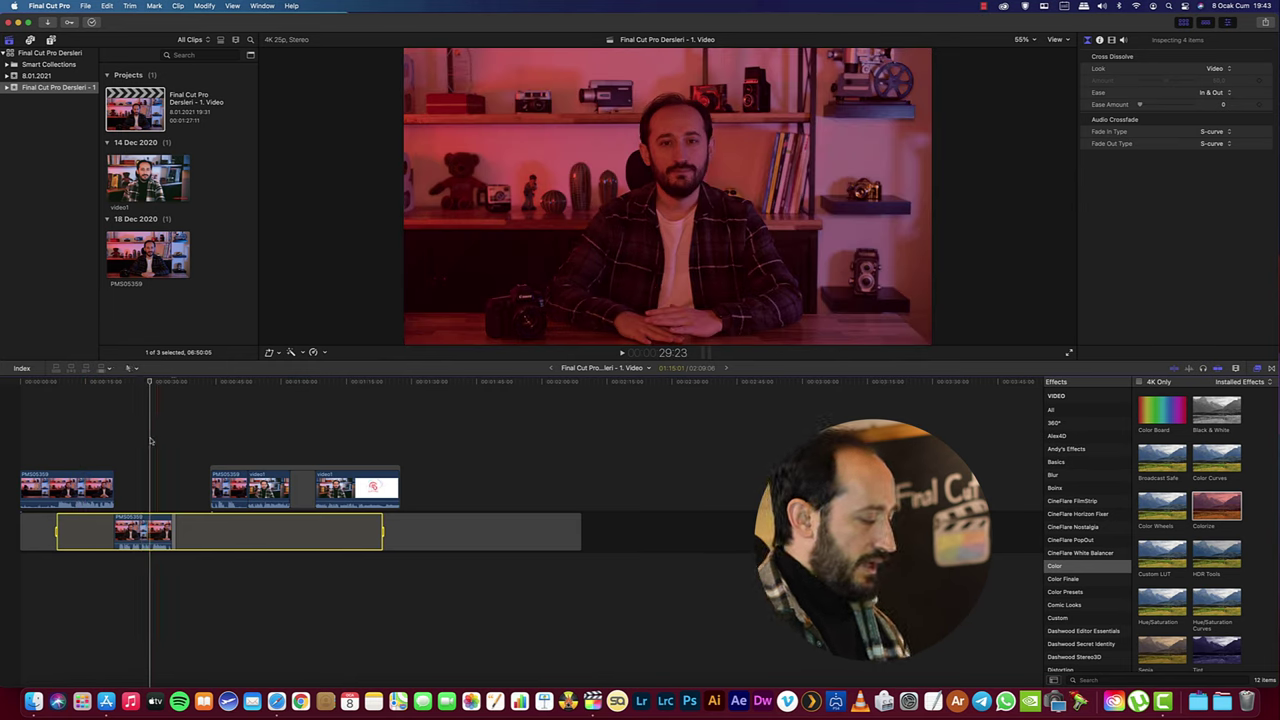
{"action": "left_click", "coordinate": [131, 368]}
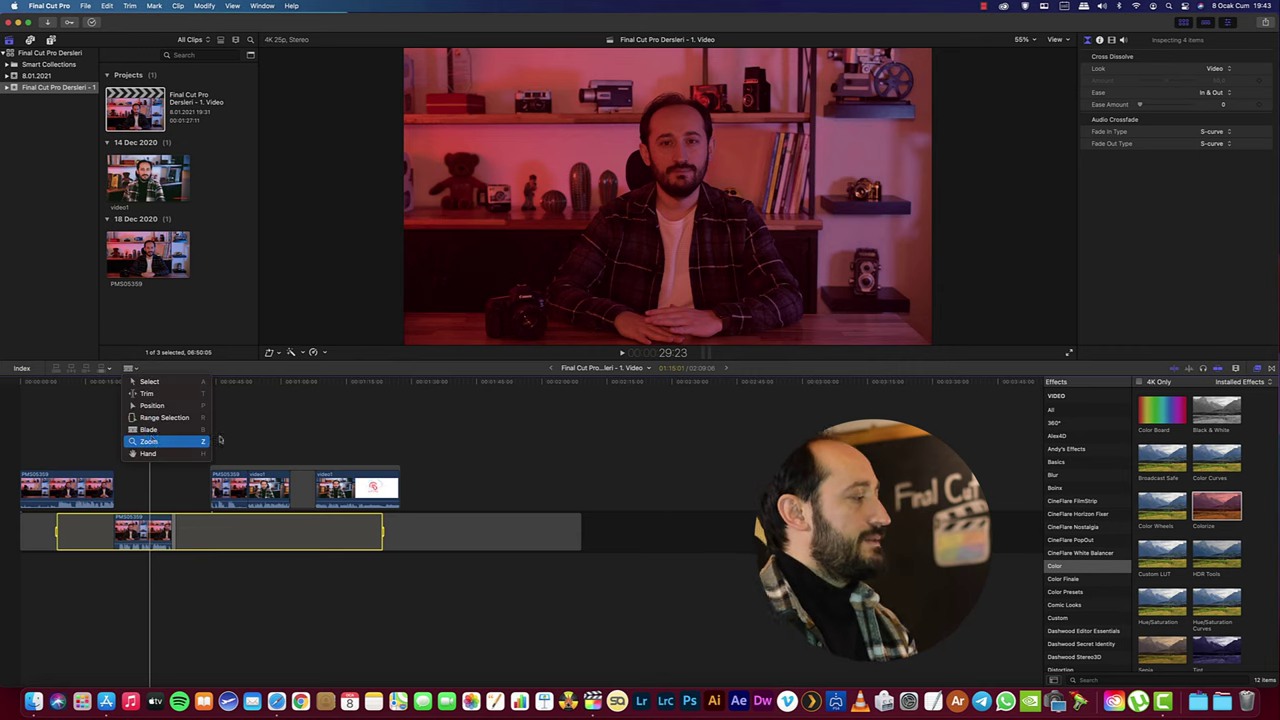
- Cut the storyline gap into pieces with the Blade tool
{"action": "left_click", "coordinate": [150, 430]}
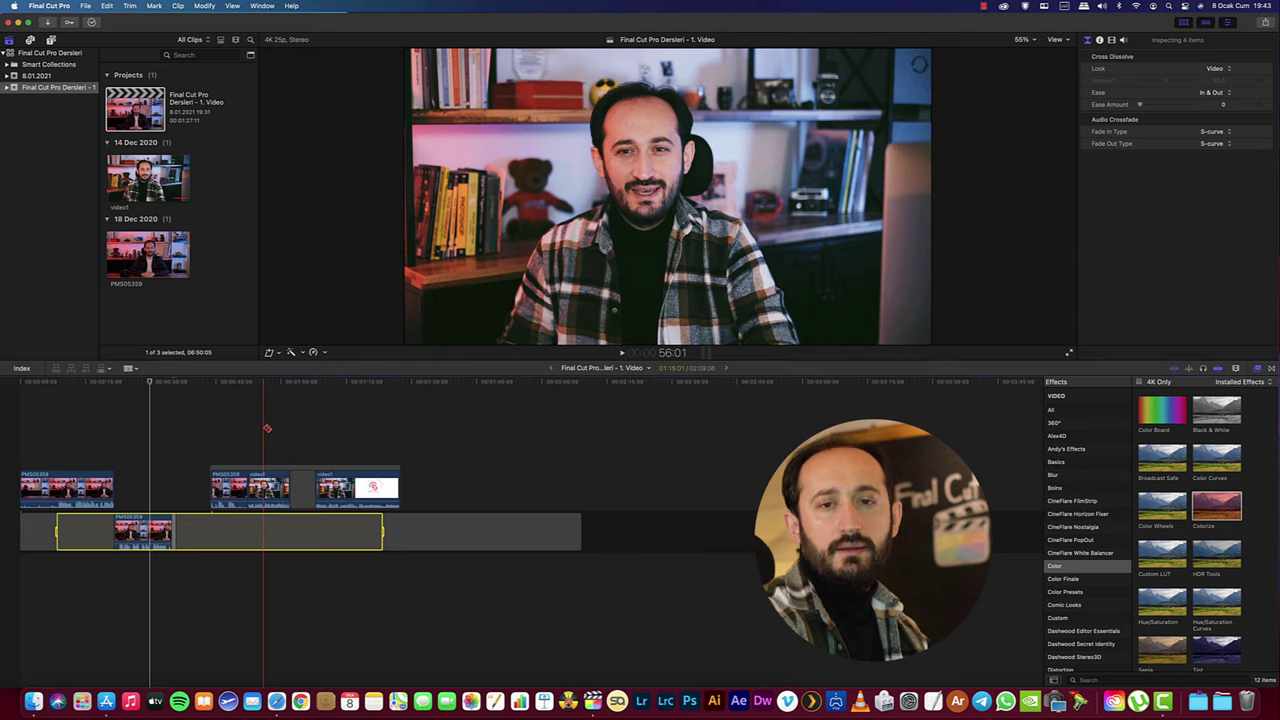
{"action": "left_click", "coordinate": [188, 411]}
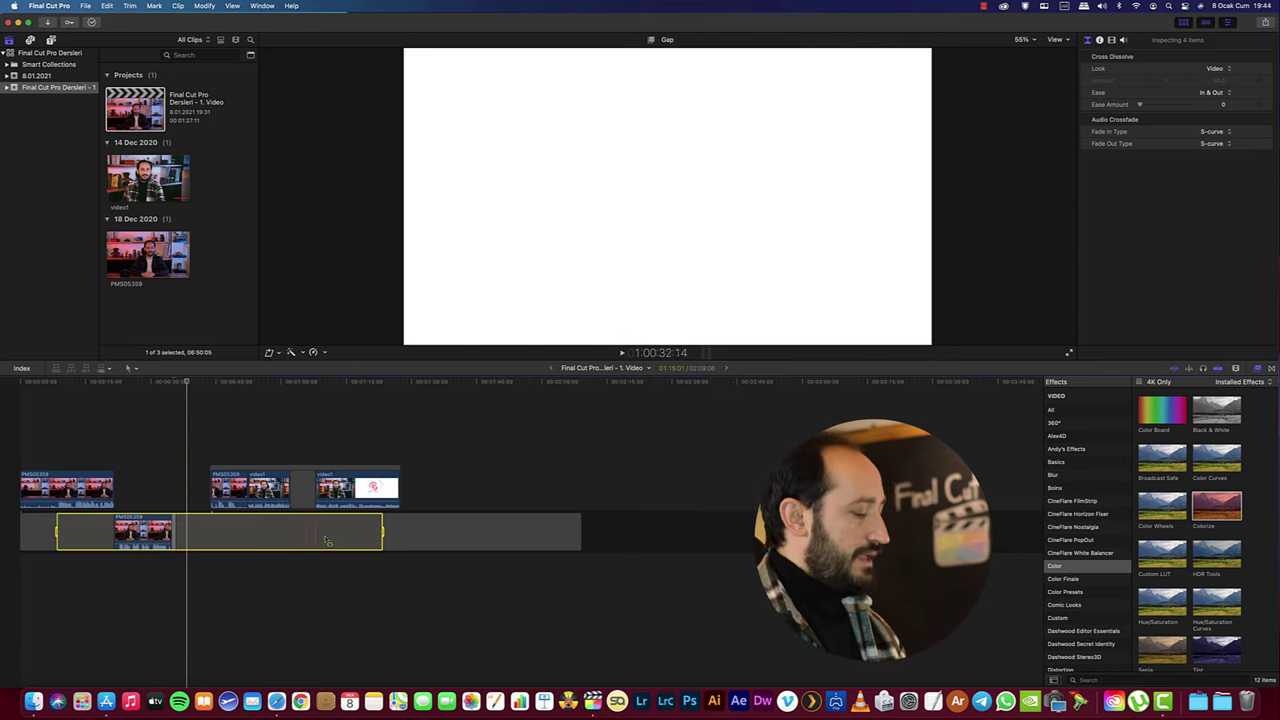
{"action": "left_click", "coordinate": [432, 530]}
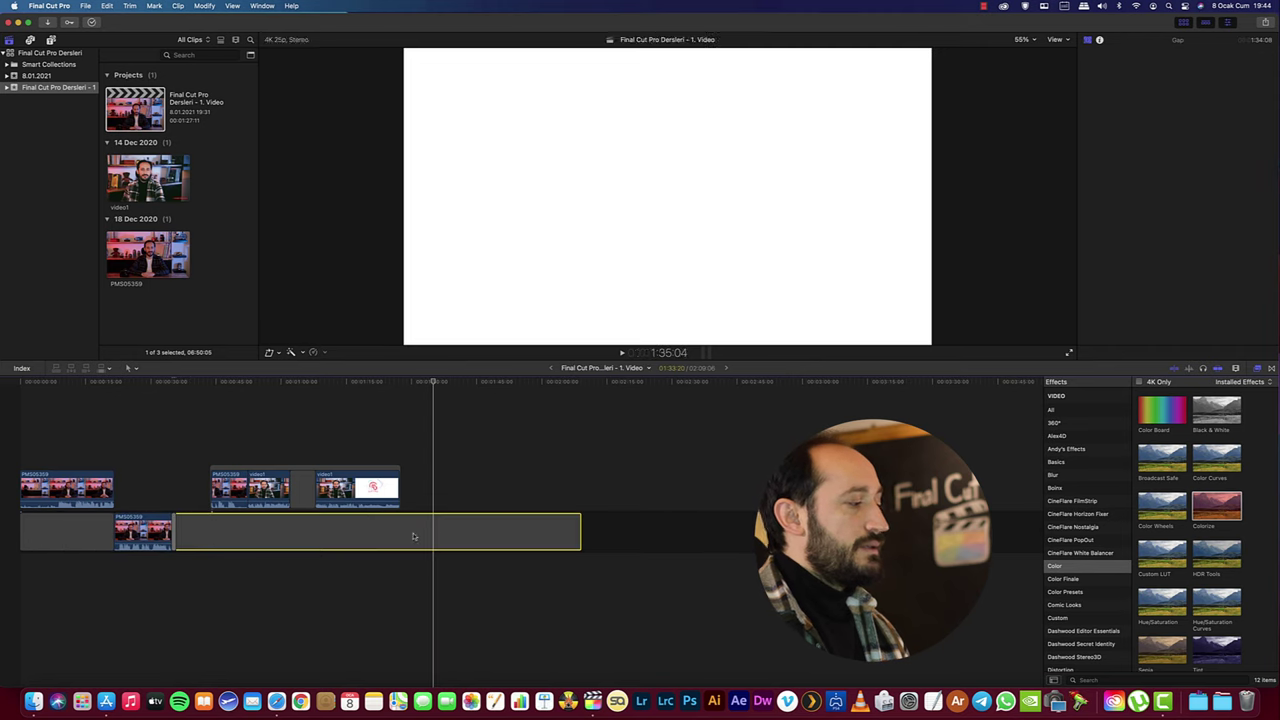
{"action": "left_click", "coordinate": [136, 403]}
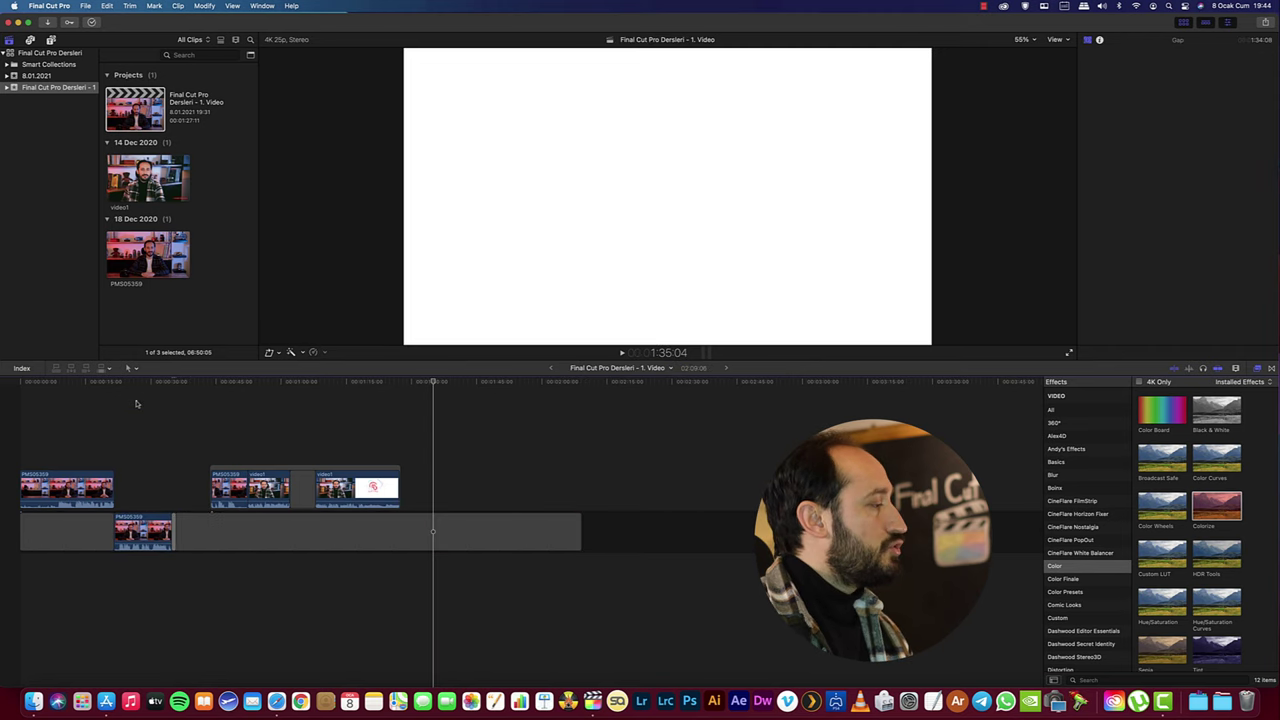
{"action": "left_click", "coordinate": [136, 403]}
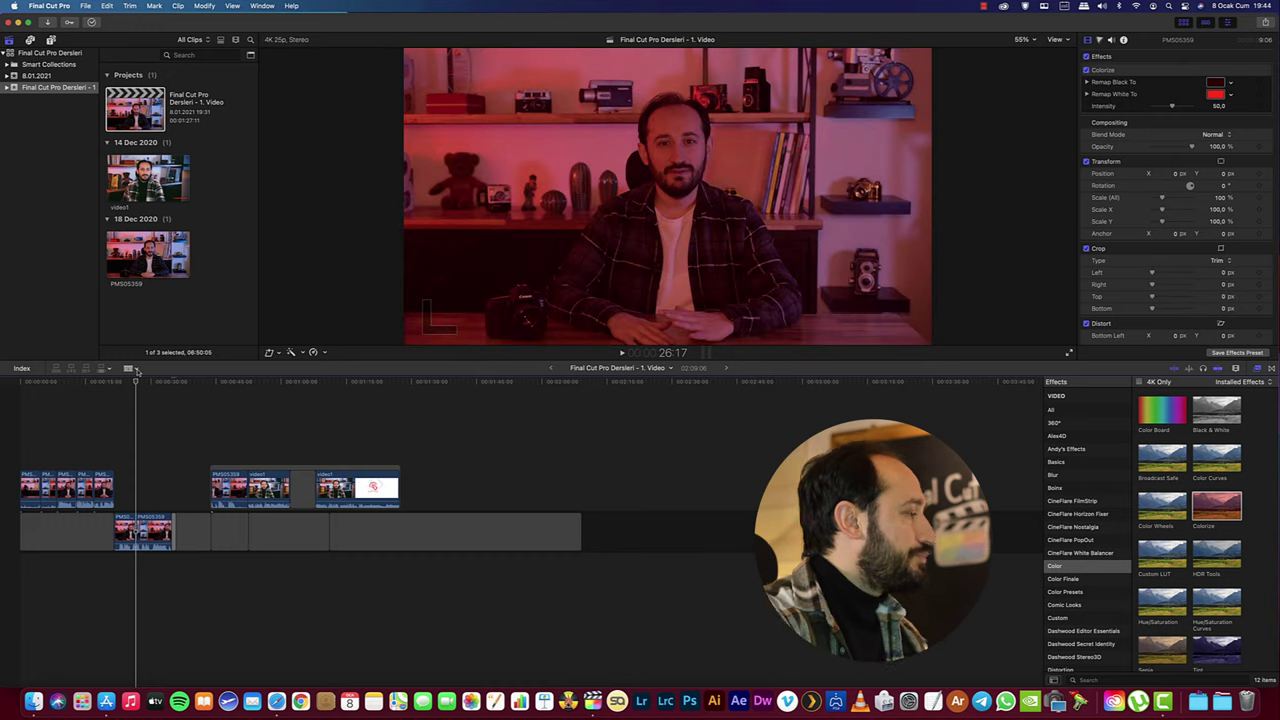
- Zoom into the timeline around the clips with the Zoom tool and Cmd+/-
{"action": "left_click", "coordinate": [131, 368]}
{"action": "left_click", "coordinate": [150, 441]}
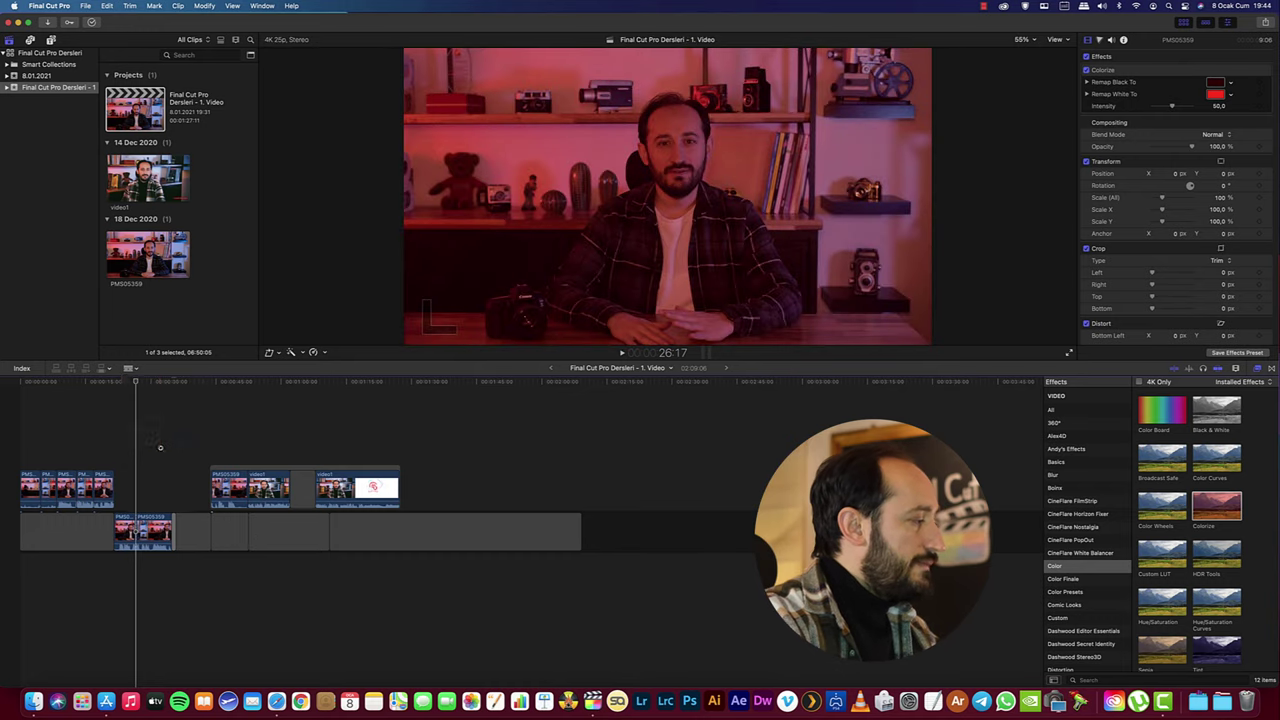
{"action": "left_click", "coordinate": [154, 403]}
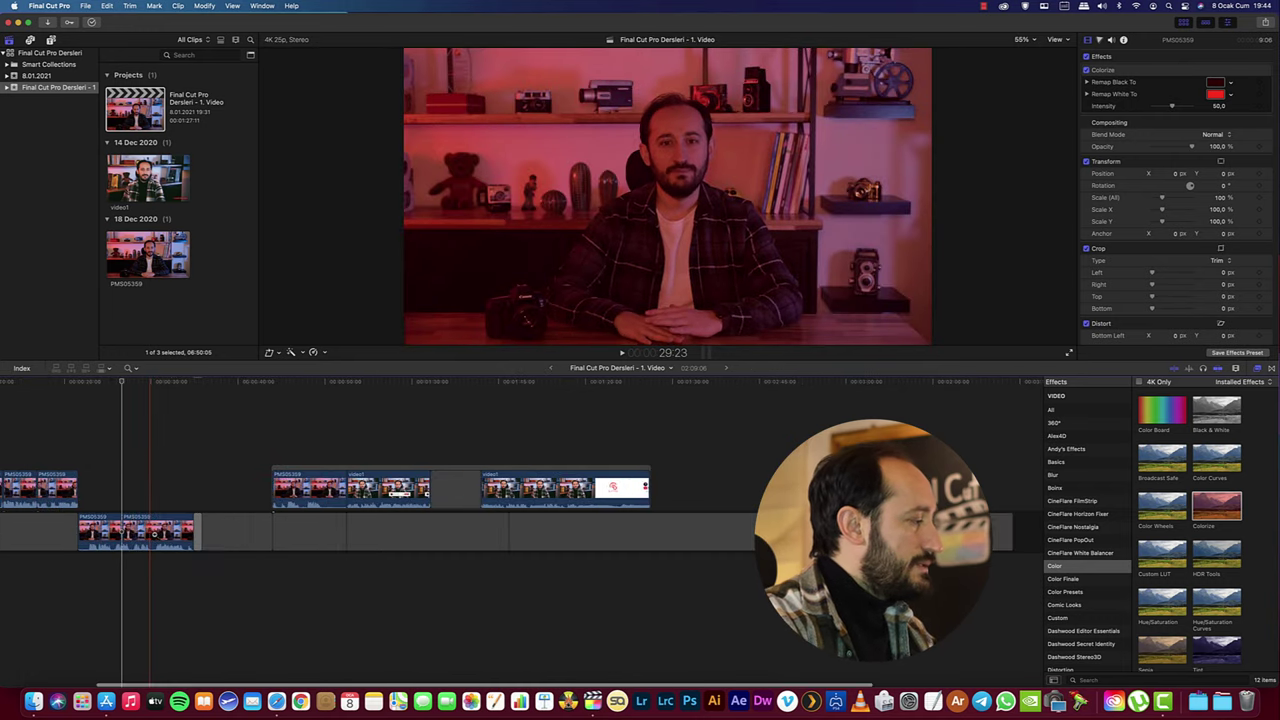
{"action": "left_click", "coordinate": [152, 403]}
{"action": "scroll", "coordinate": [152, 403], "scroll_direction": "left", "scroll_amount": 8}
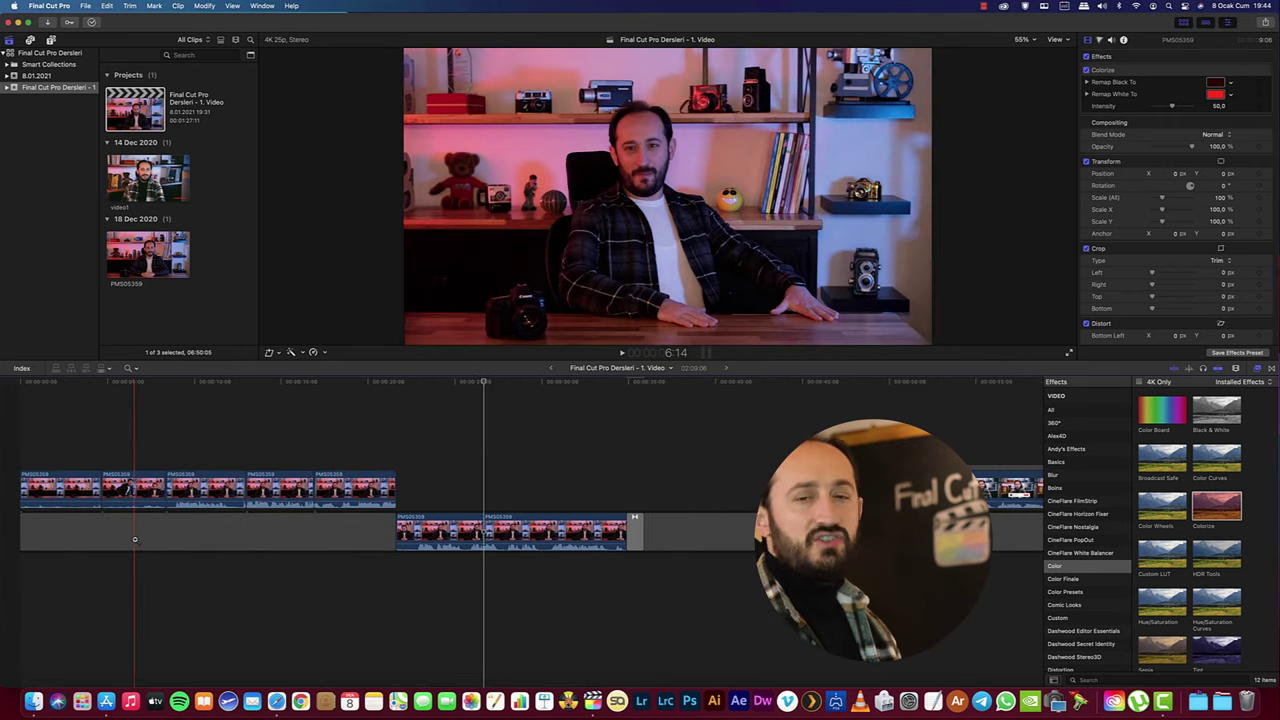
{"action": "scroll", "coordinate": [145, 535], "scroll_direction": "left", "scroll_amount": 1}
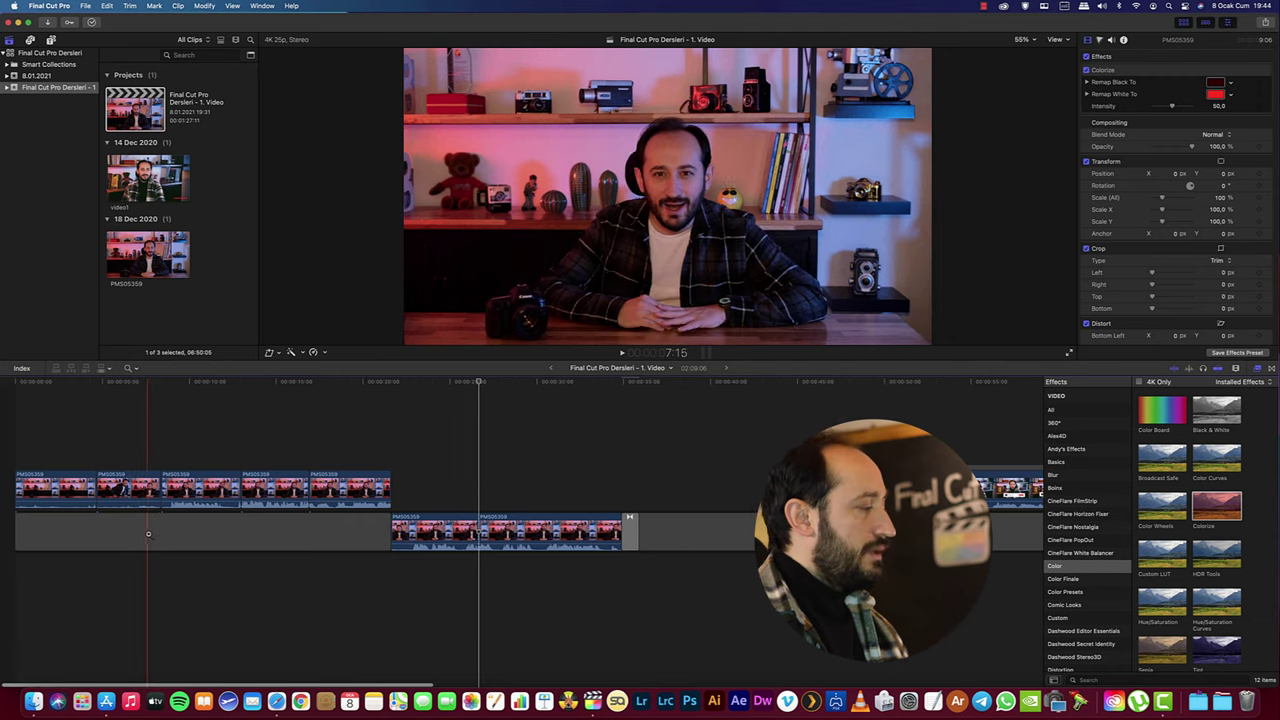
{"action": "key", "text": "super+minus"}
{"action": "key", "text": "super+minus"}
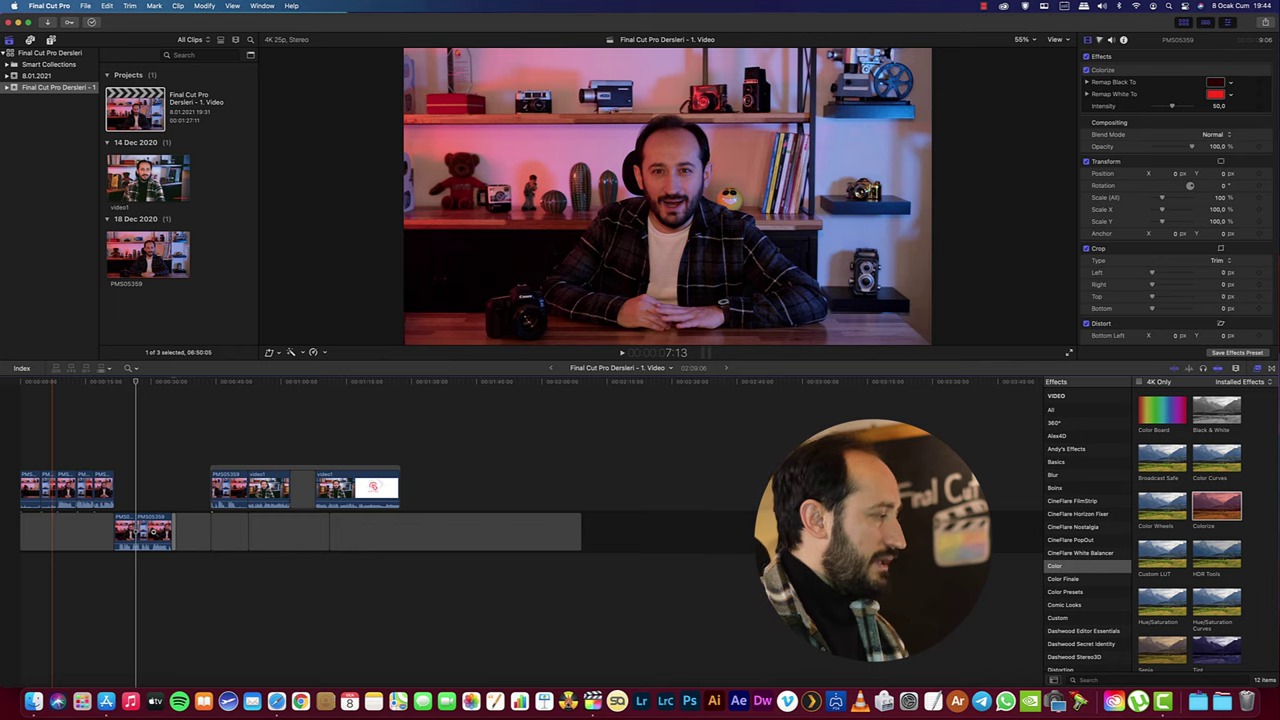
{"action": "key", "text": "super+equal"}
{"action": "key", "text": "super+equal"}
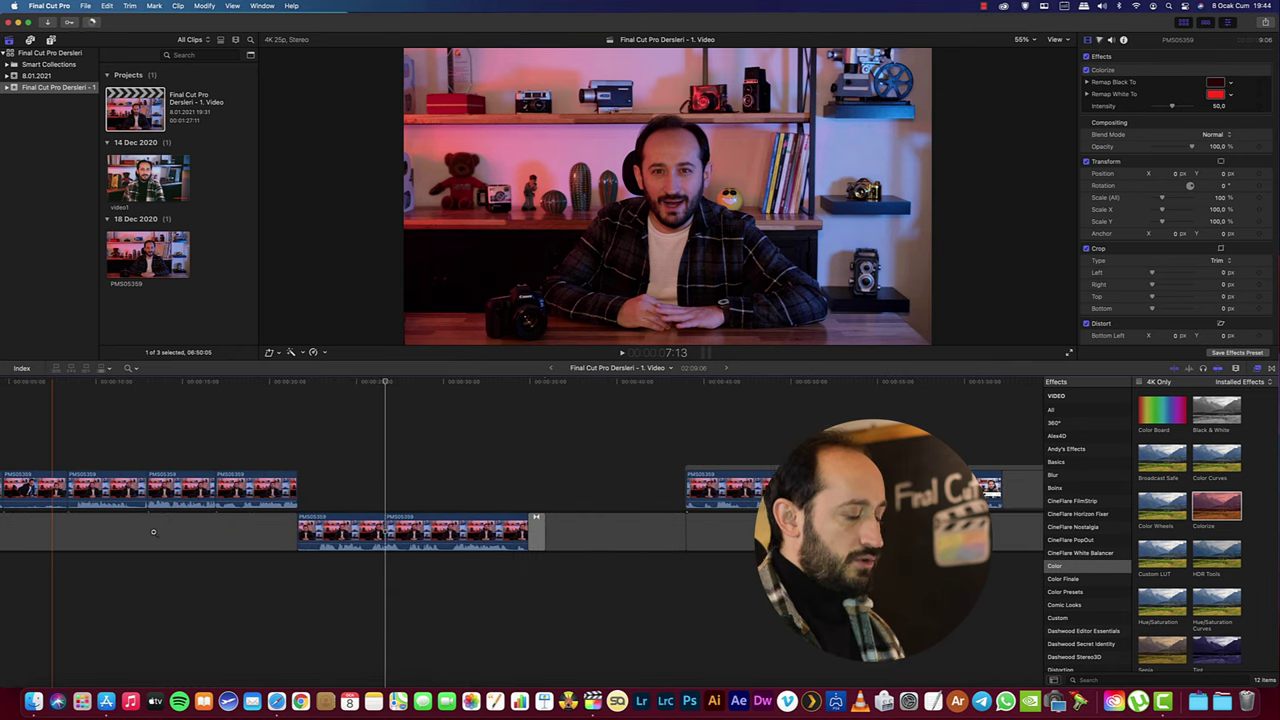
{"action": "scroll", "coordinate": [153, 531], "scroll_direction": "left", "scroll_amount": 5}
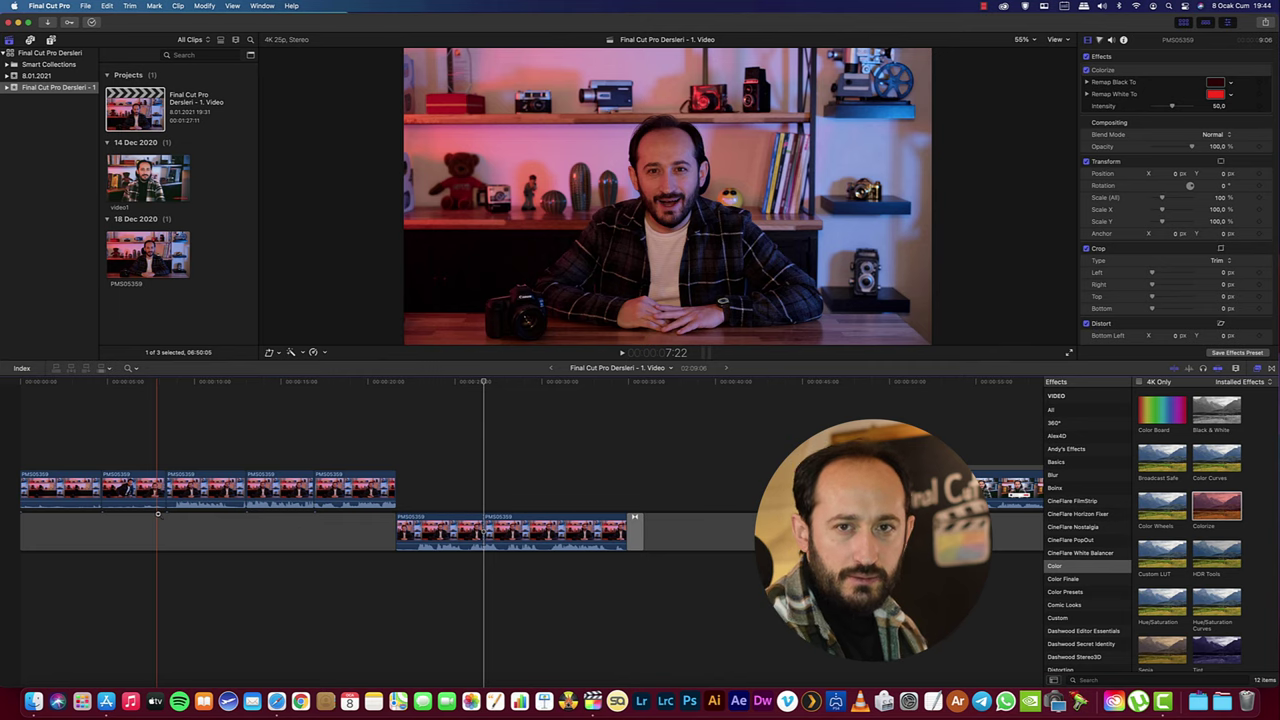
- Lift the third top-row clip higher as a connected clip, then zoom in on the red-tinted clip
{"action": "left_click", "coordinate": [133, 488]}
{"action": "left_click_drag", "start_coordinate": [228, 490], "coordinate": [296, 446]}
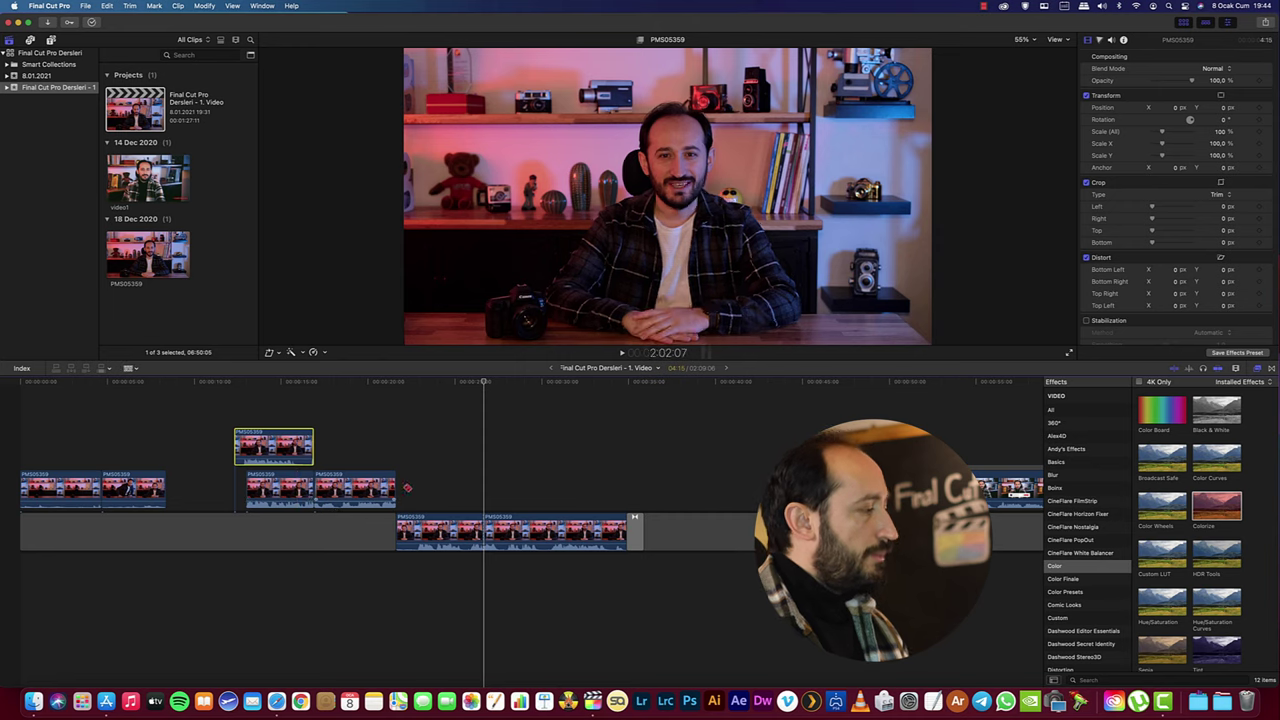
{"action": "left_click", "coordinate": [455, 530]}
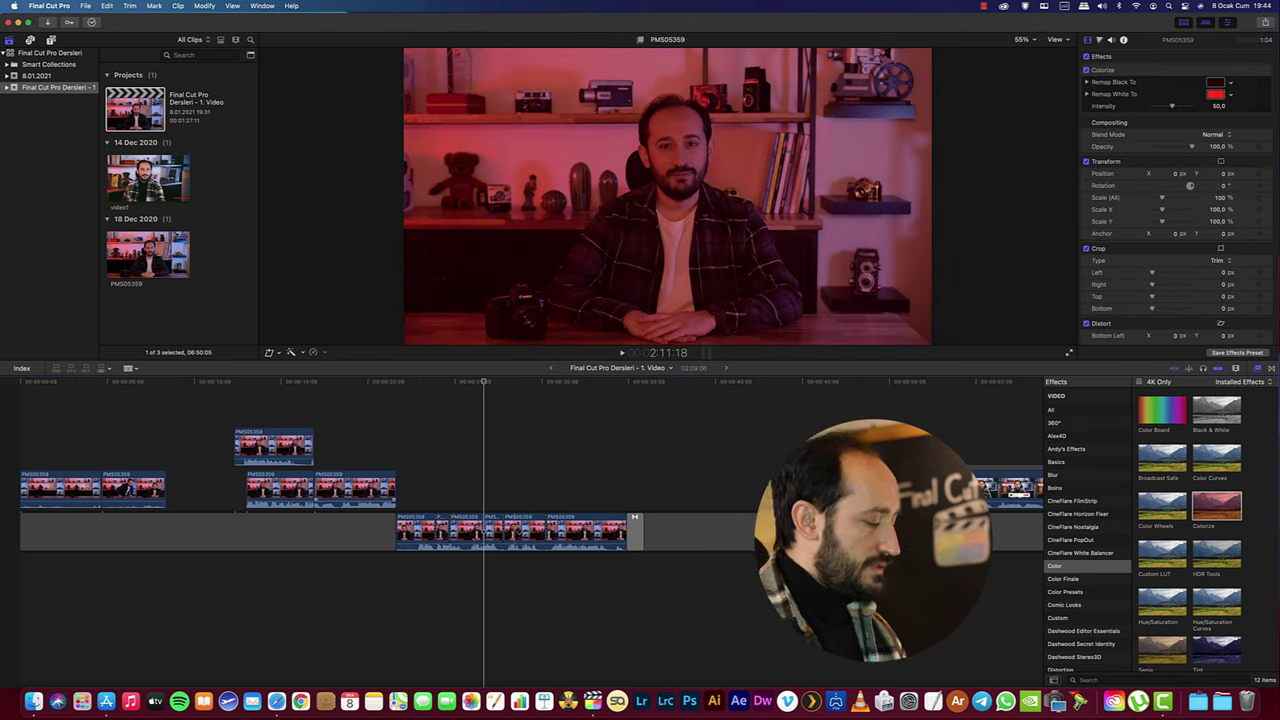
{"action": "key", "text": "super+equal"}
{"action": "key", "text": "super+equal"}
{"action": "key", "text": "super+equal"}
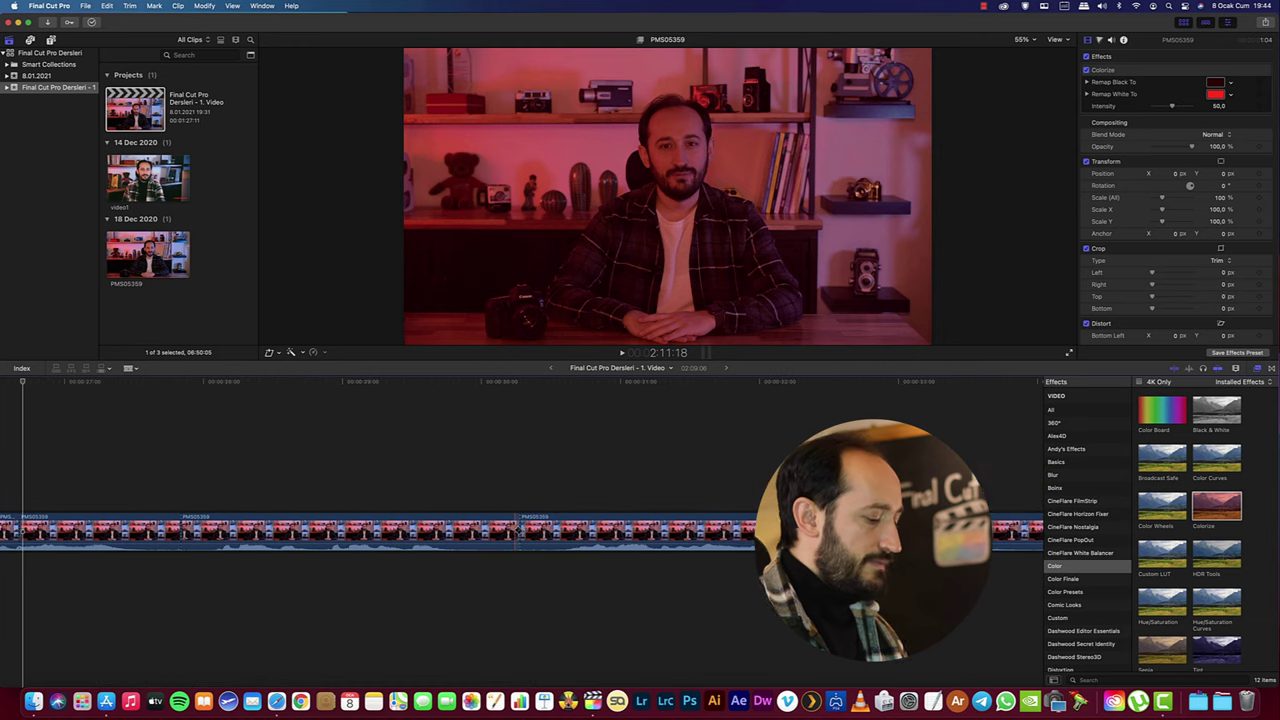
{"action": "key", "text": "super+equal"}
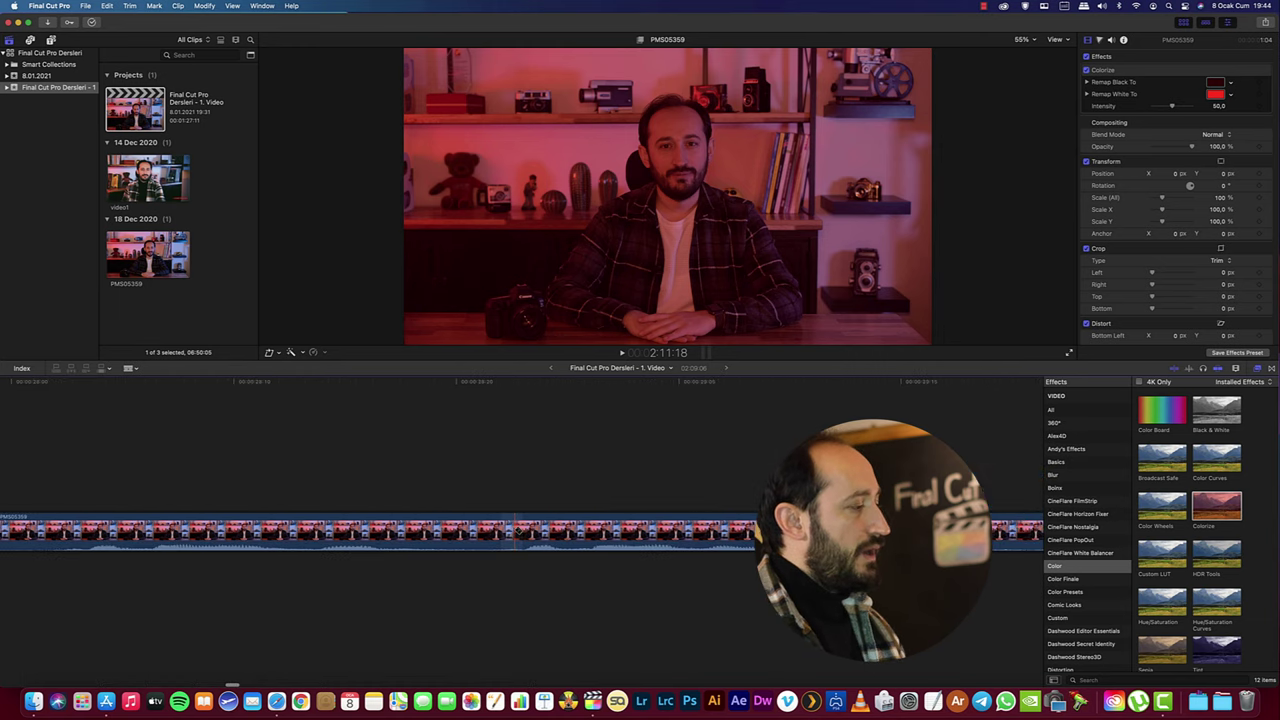
{"action": "key", "text": "super+minus"}
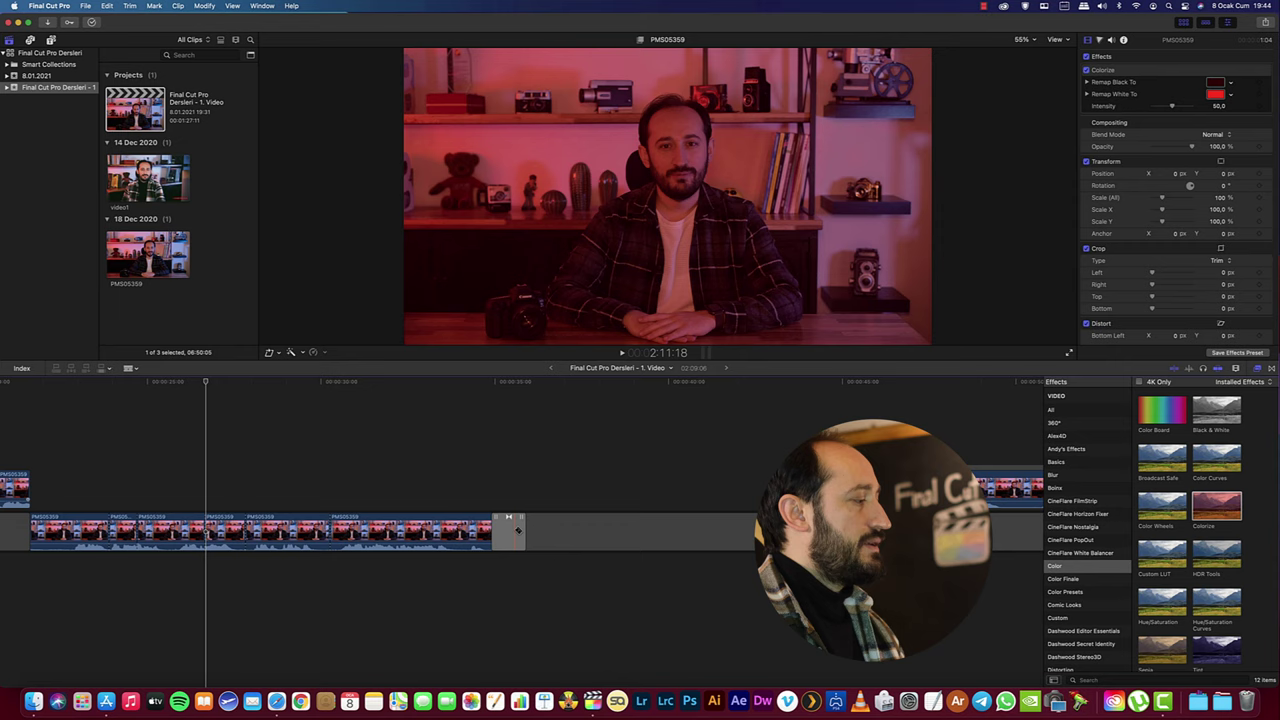
- Pan and zoom out the timeline with the Hand tool, then park the playhead in the empty gap
{"action": "left_click", "coordinate": [128, 368]}
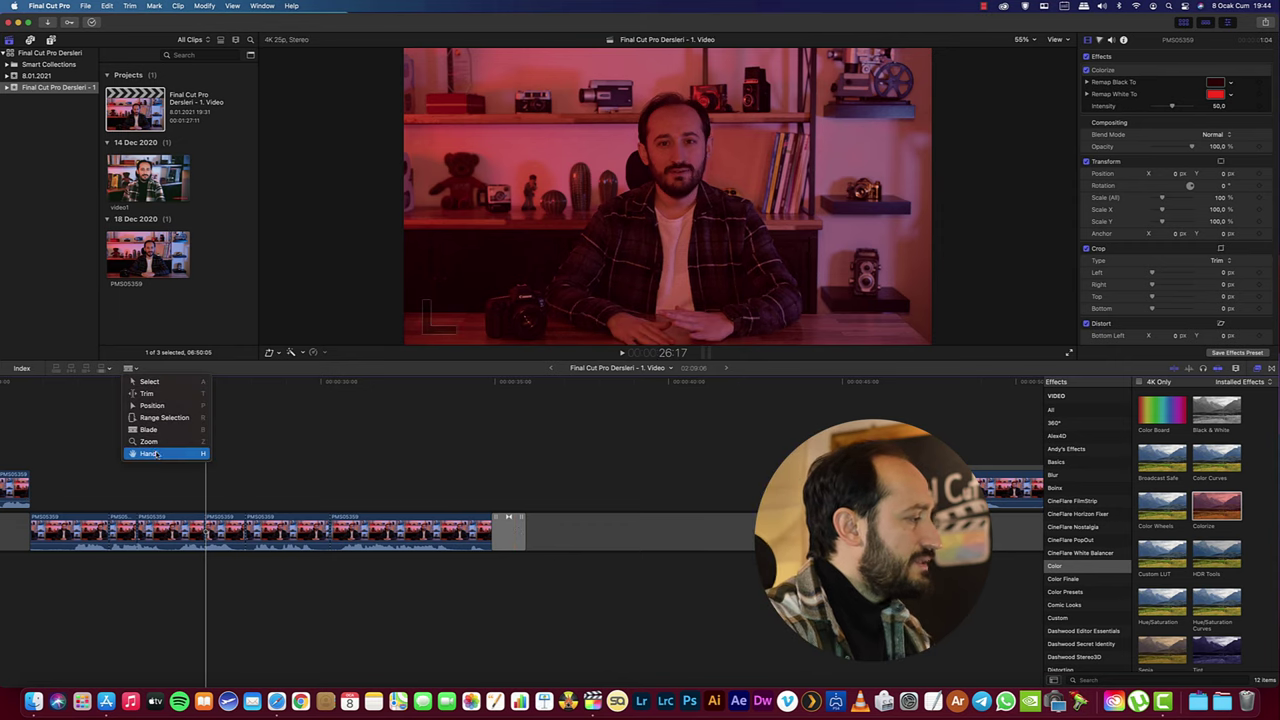
{"action": "left_click", "coordinate": [157, 454]}
{"action": "left_click_drag", "start_coordinate": [129, 429], "coordinate": [808, 437]}
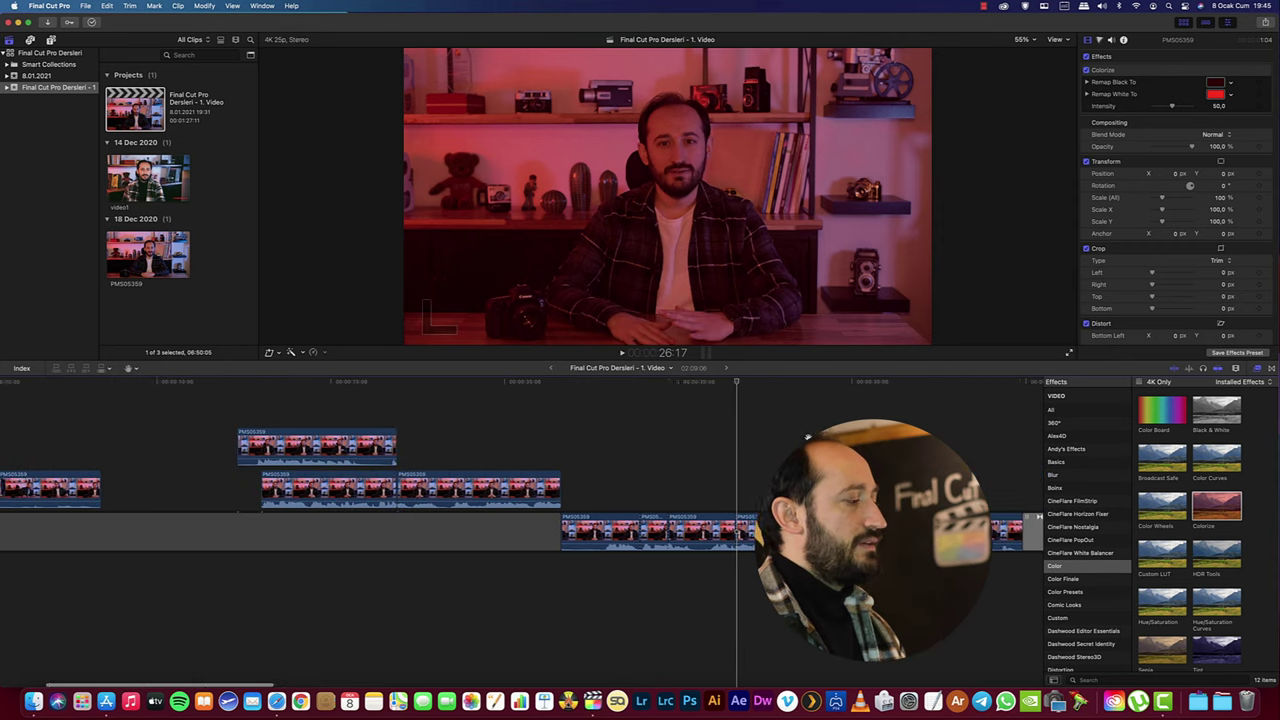
{"action": "left_click_drag", "start_coordinate": [405, 430], "coordinate": [560, 428]}
{"action": "key", "text": "super+minus"}
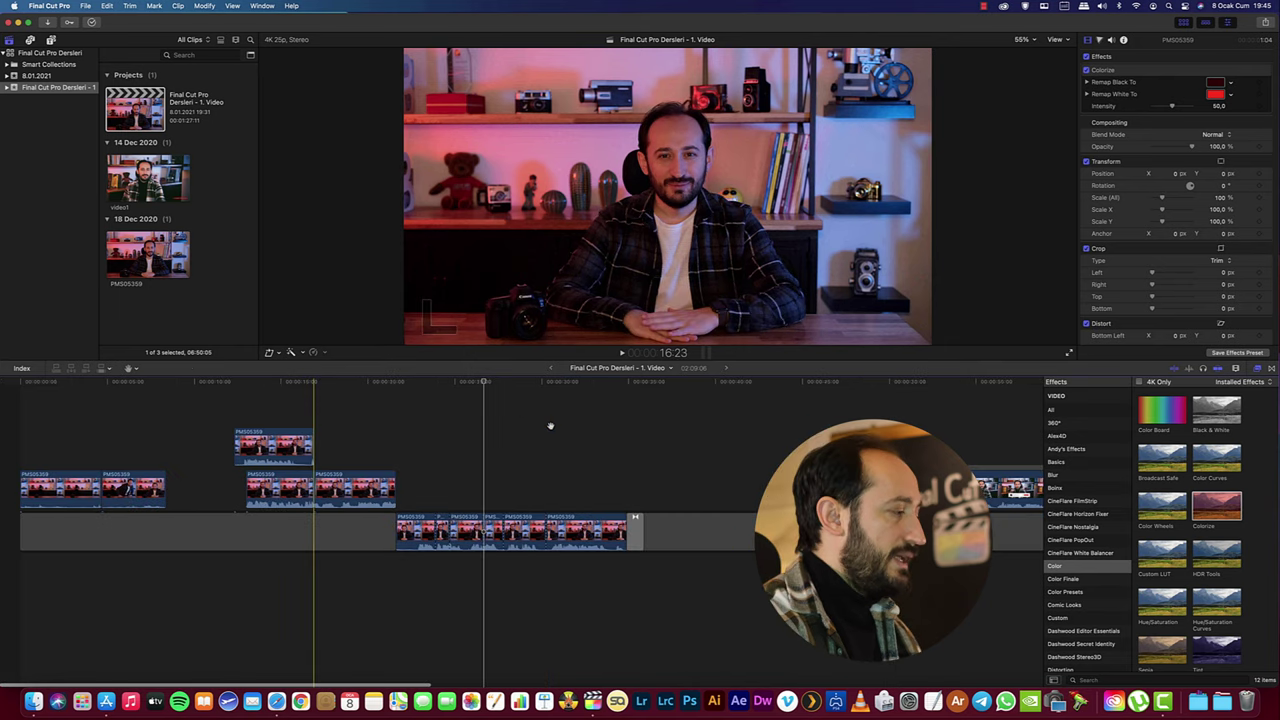
{"action": "scroll", "coordinate": [550, 426], "scroll_direction": "right", "scroll_amount": 5}
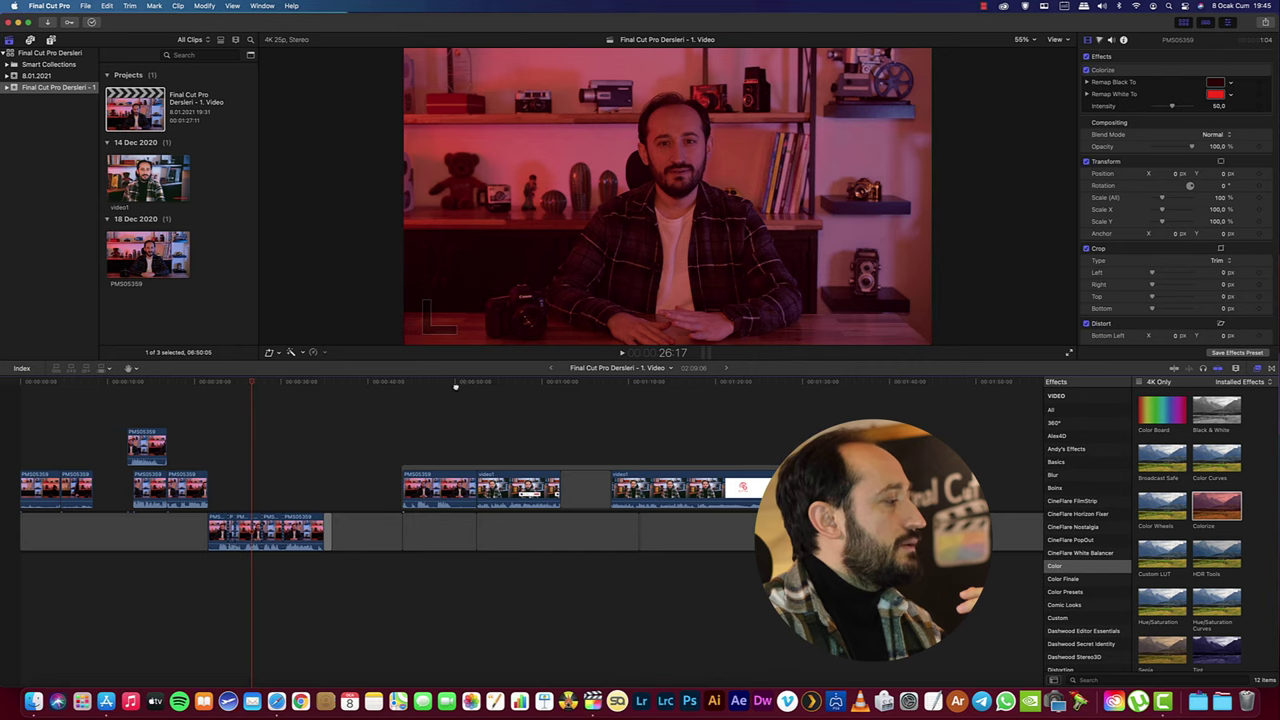
{"action": "left_click", "coordinate": [593, 386]}
{"action": "scroll", "coordinate": [493, 386], "scroll_direction": "right", "scroll_amount": 2}
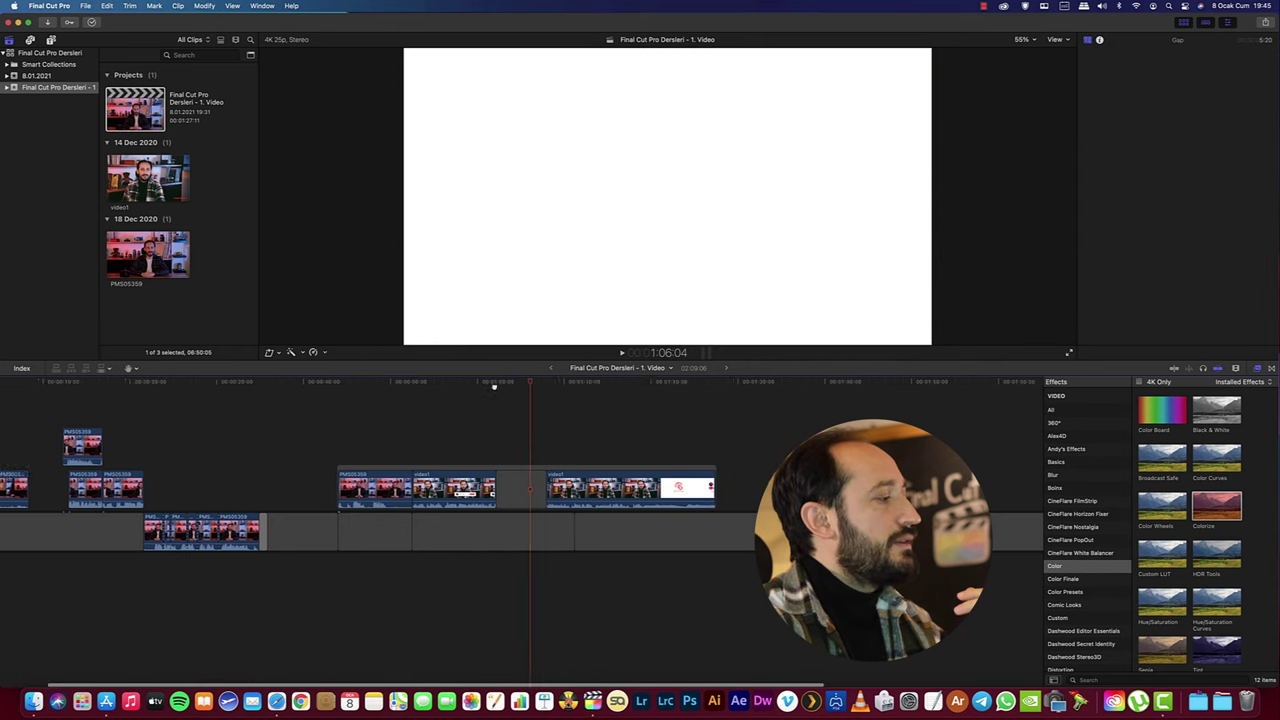
- Return to the project start and zoom the timeline in on the video1 clips
{"action": "left_click", "coordinate": [314, 390]}
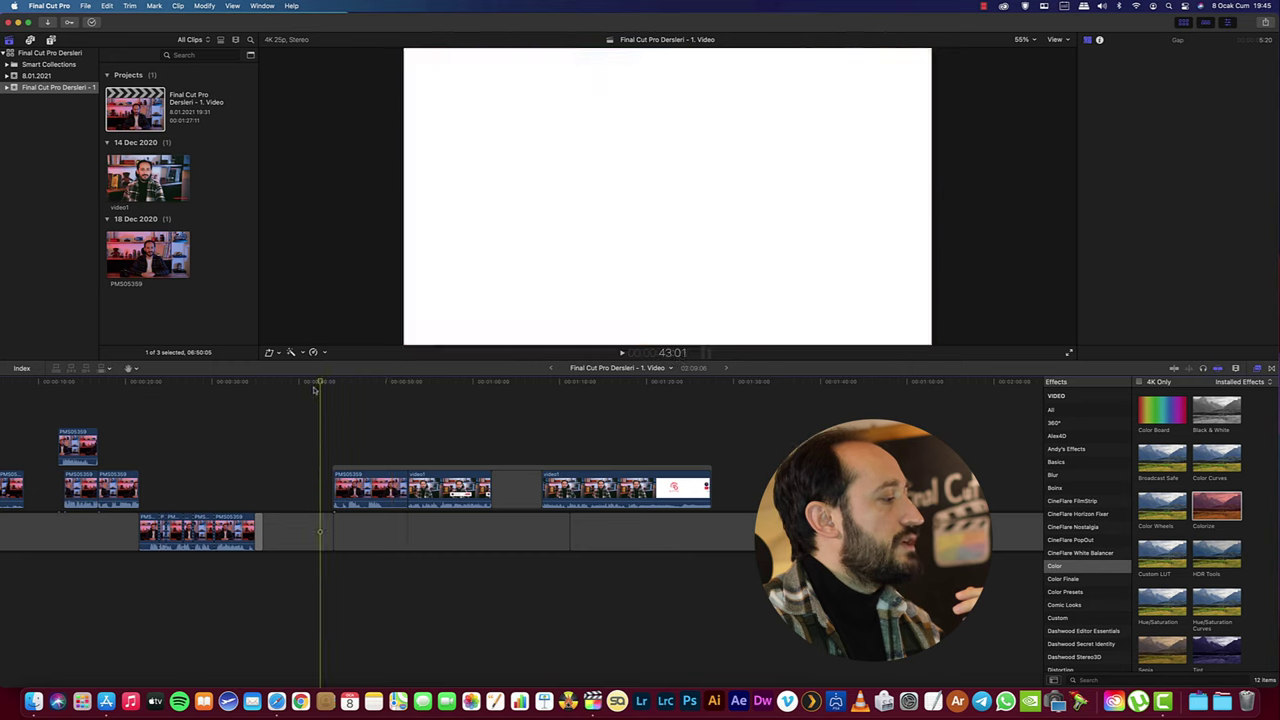
{"action": "key", "text": "Home"}
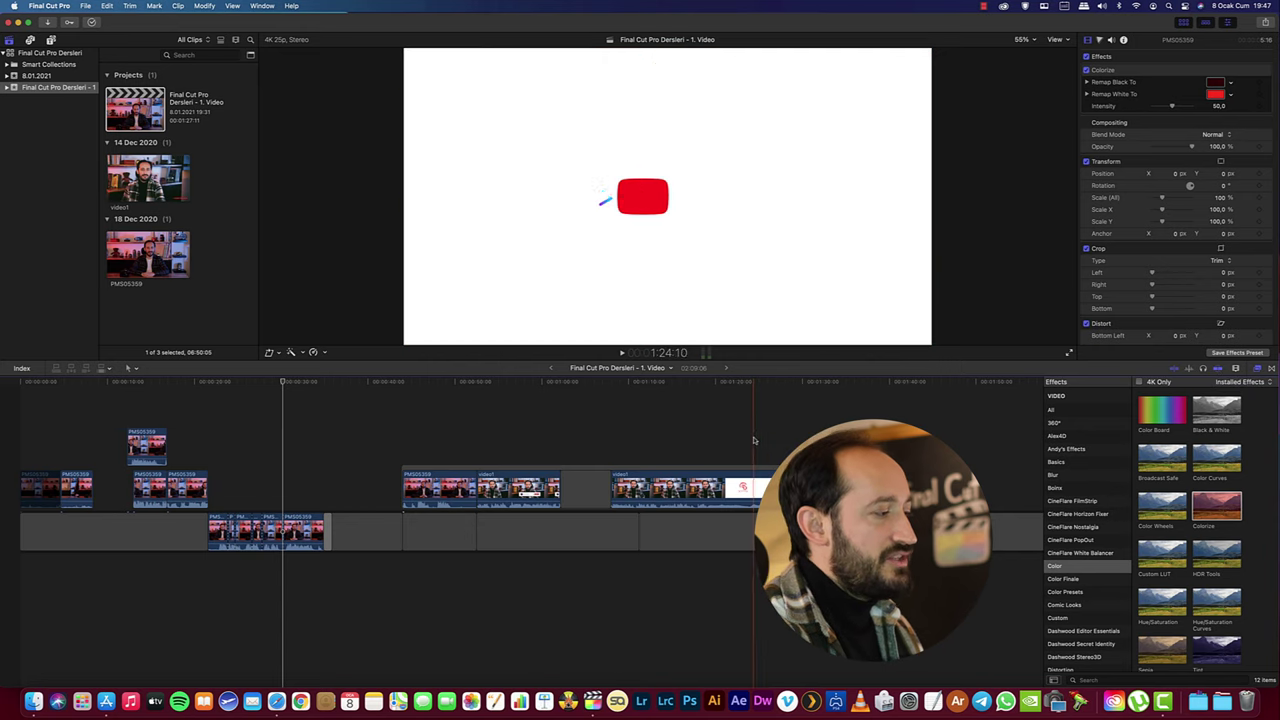
{"action": "key", "text": "super+equal"}
{"action": "key", "text": "super+equal"}
{"action": "scroll", "coordinate": [762, 440], "scroll_direction": "left", "scroll_amount": 10}
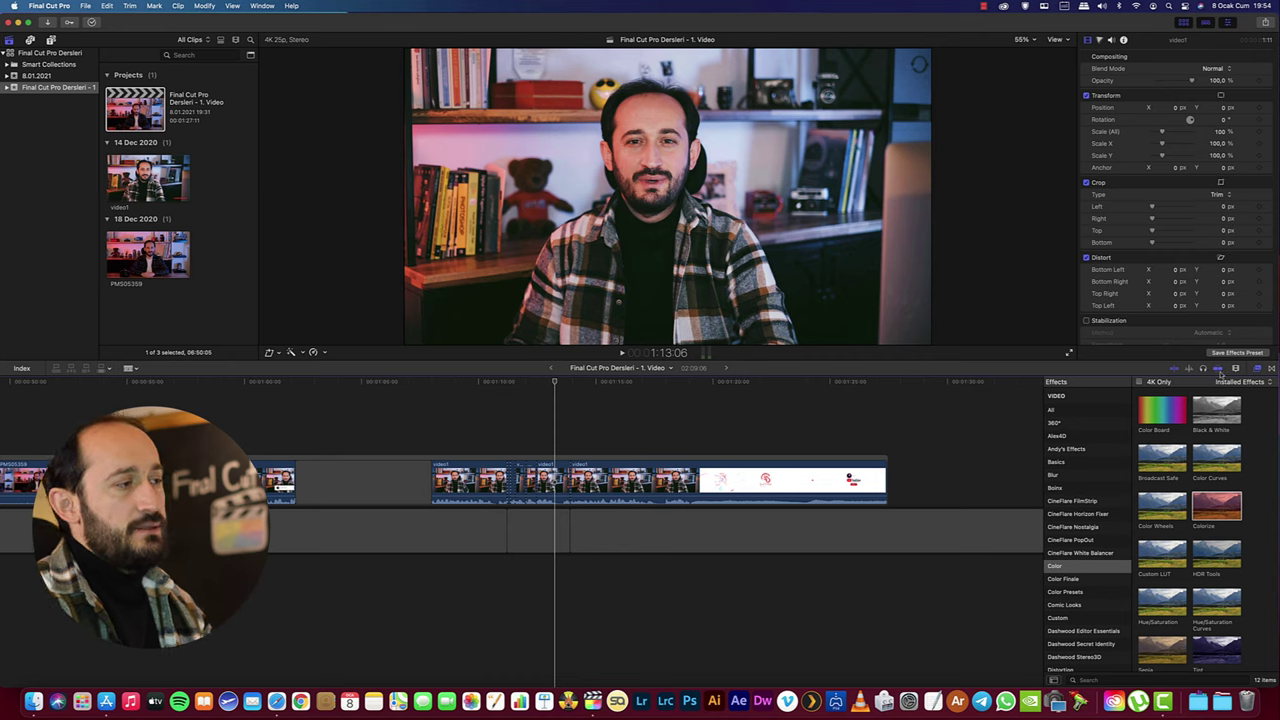
- Fine-tune the timeline zoom level from the Clip Appearance options
{"action": "left_click", "coordinate": [1235, 370]}
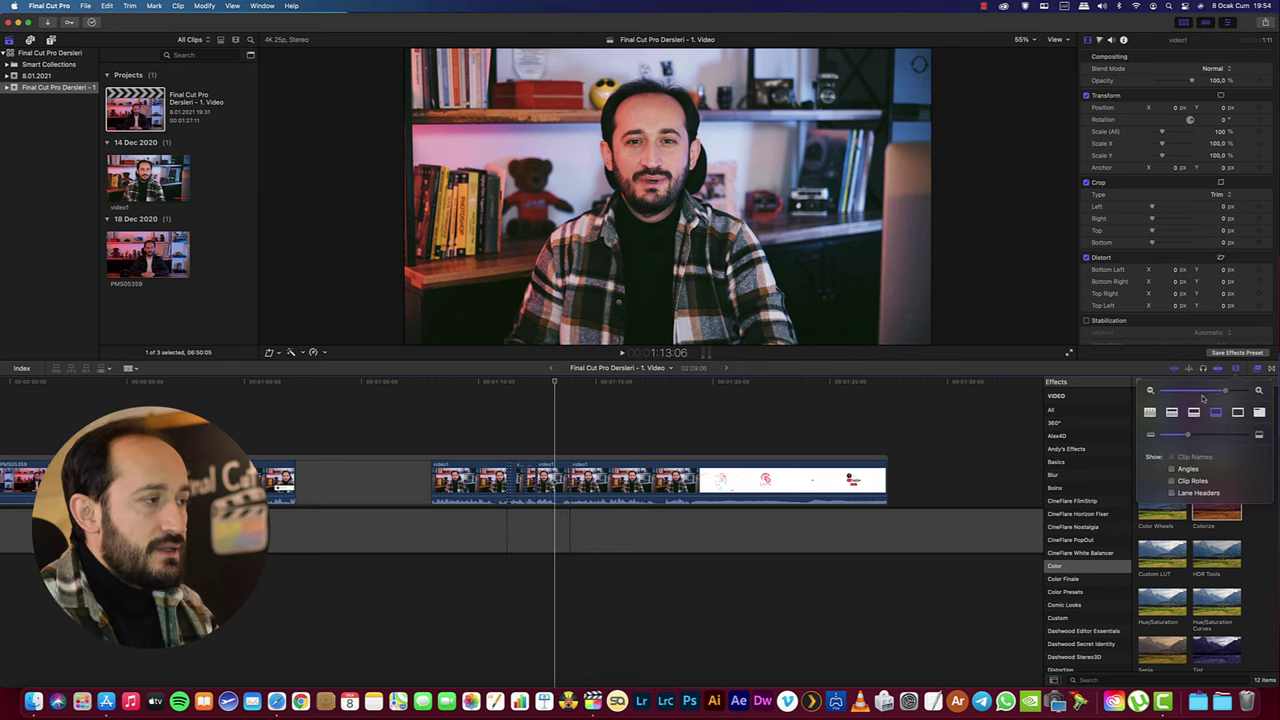
{"action": "mouse_move", "coordinate": [1228, 393]}
{"action": "left_mouse_down"}
{"action": "mouse_move", "coordinate": [1187, 397]}
{"action": "mouse_move", "coordinate": [1235, 397]}
{"action": "left_mouse_up"}
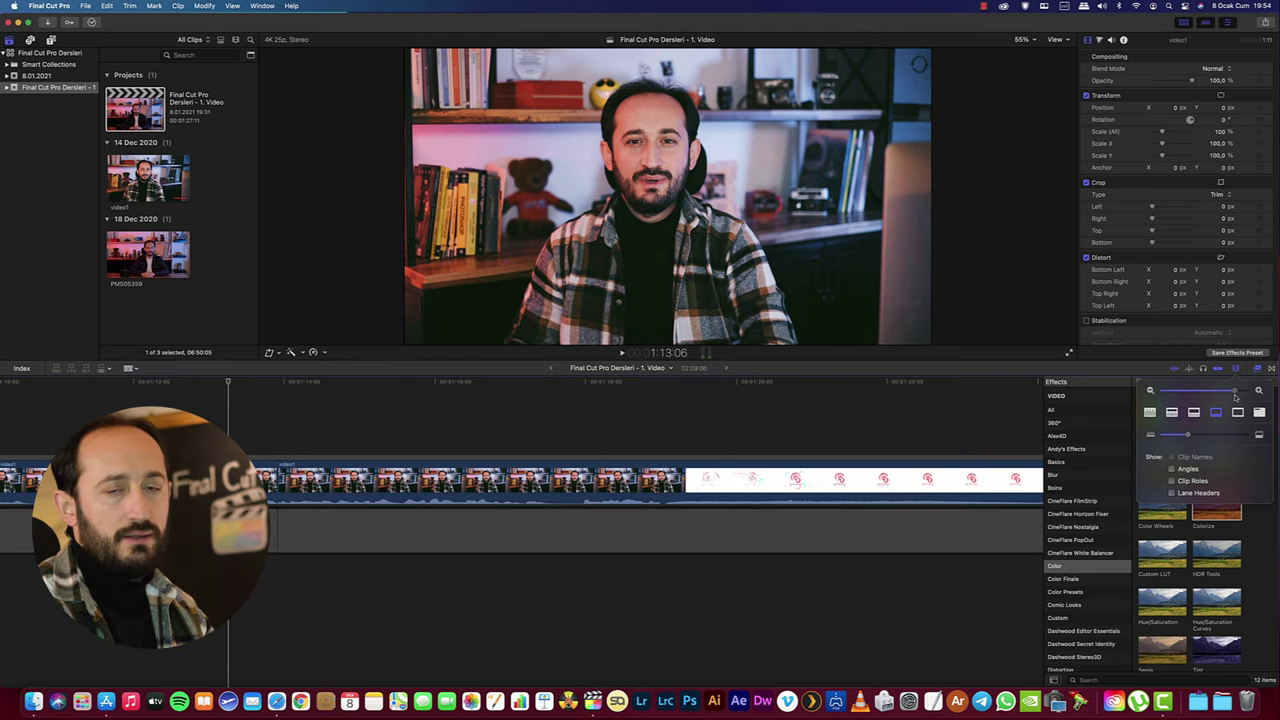
{"action": "left_click_drag", "start_coordinate": [1235, 397], "coordinate": [1231, 397]}
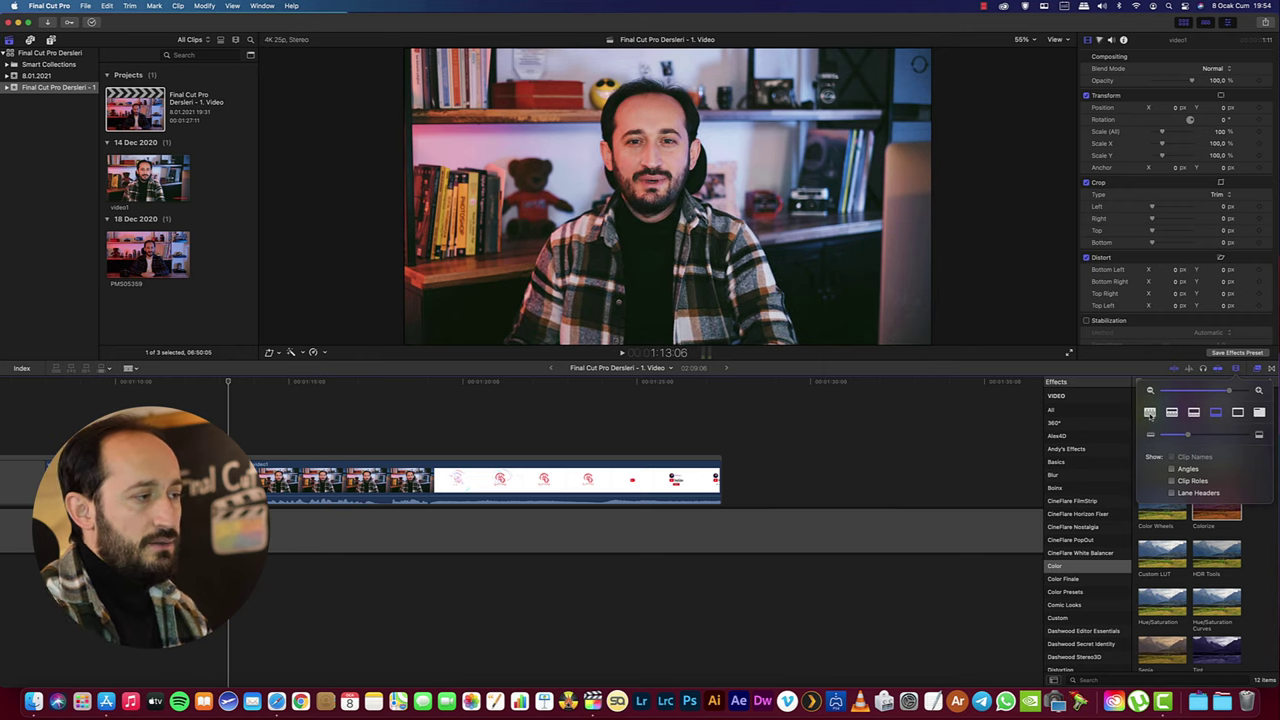
- Try each clip display style, settle on filmstrip with waveform, and make clips taller
{"action": "left_click", "coordinate": [1150, 413]}
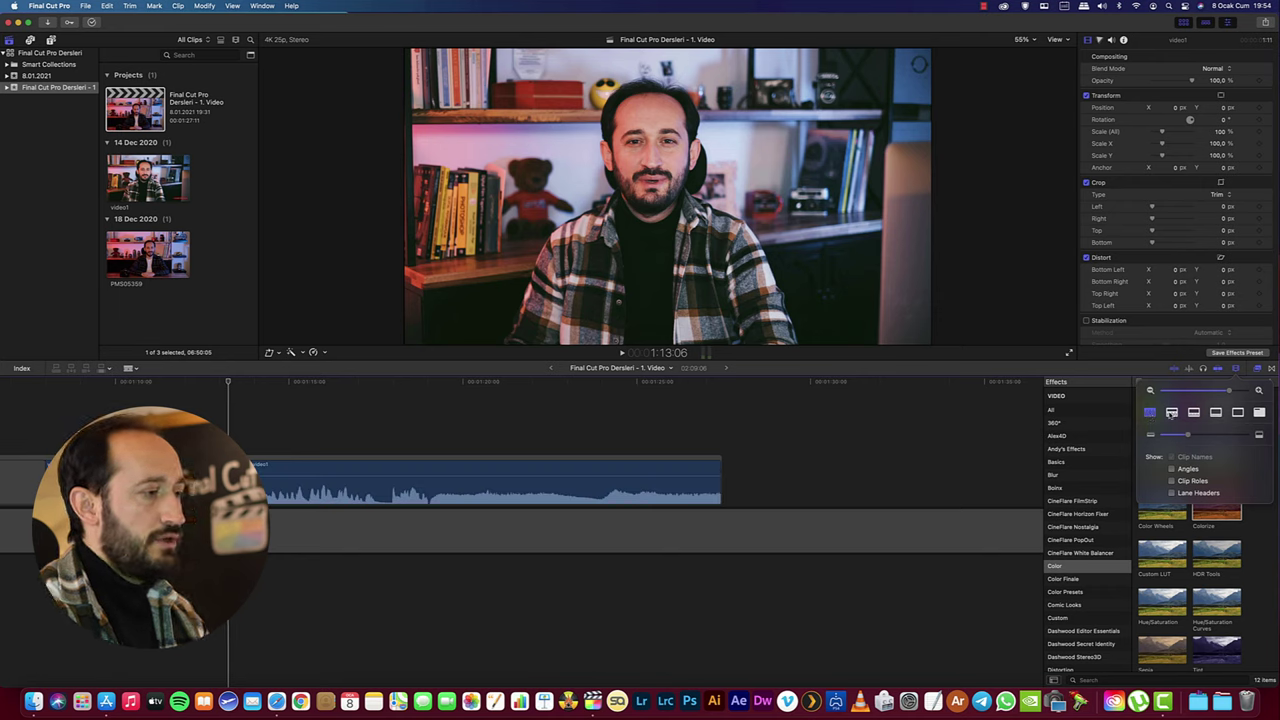
{"action": "left_click", "coordinate": [1172, 413]}
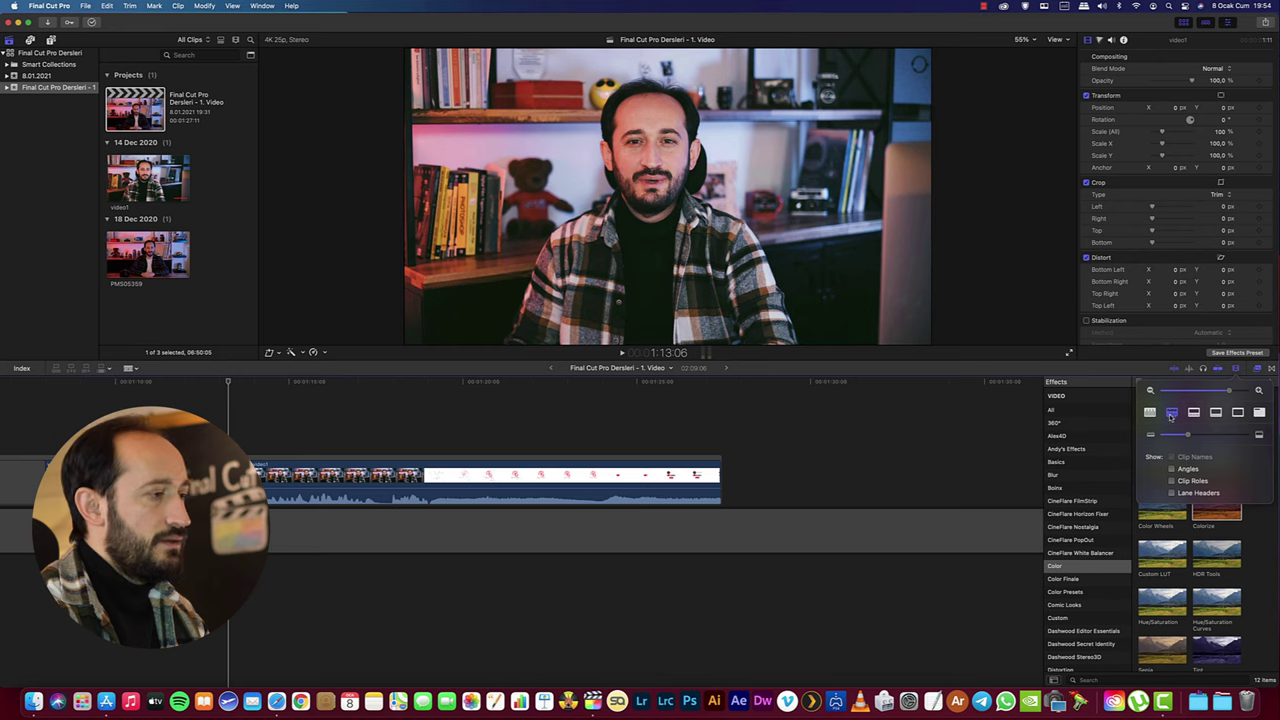
{"action": "left_click", "coordinate": [1194, 413]}
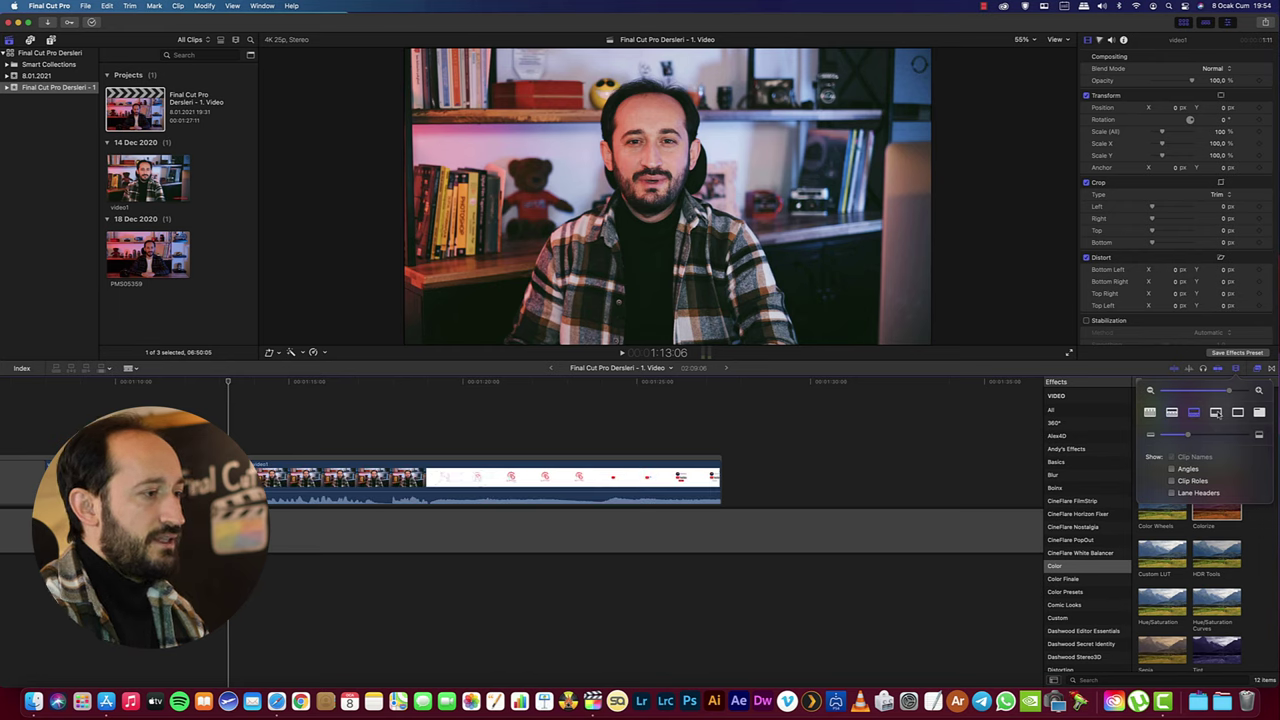
{"action": "left_click", "coordinate": [1216, 413]}
{"action": "left_click", "coordinate": [1238, 413]}
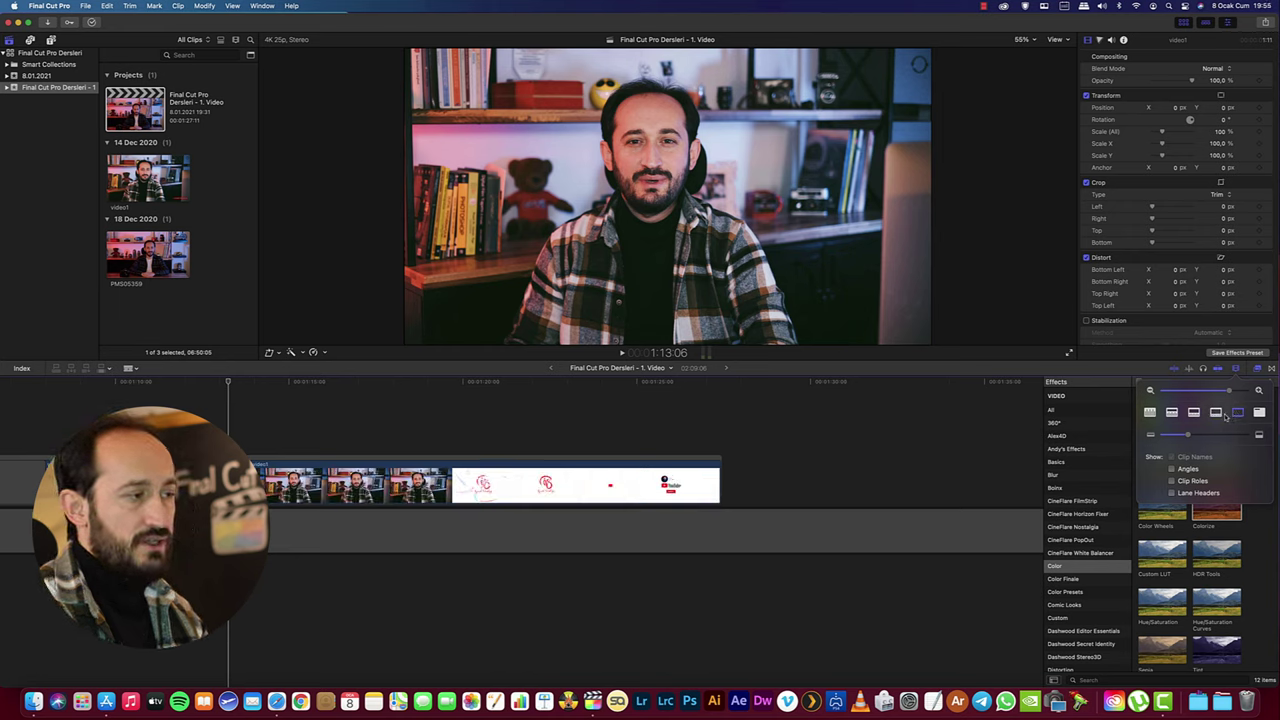
{"action": "left_click", "coordinate": [1259, 412]}
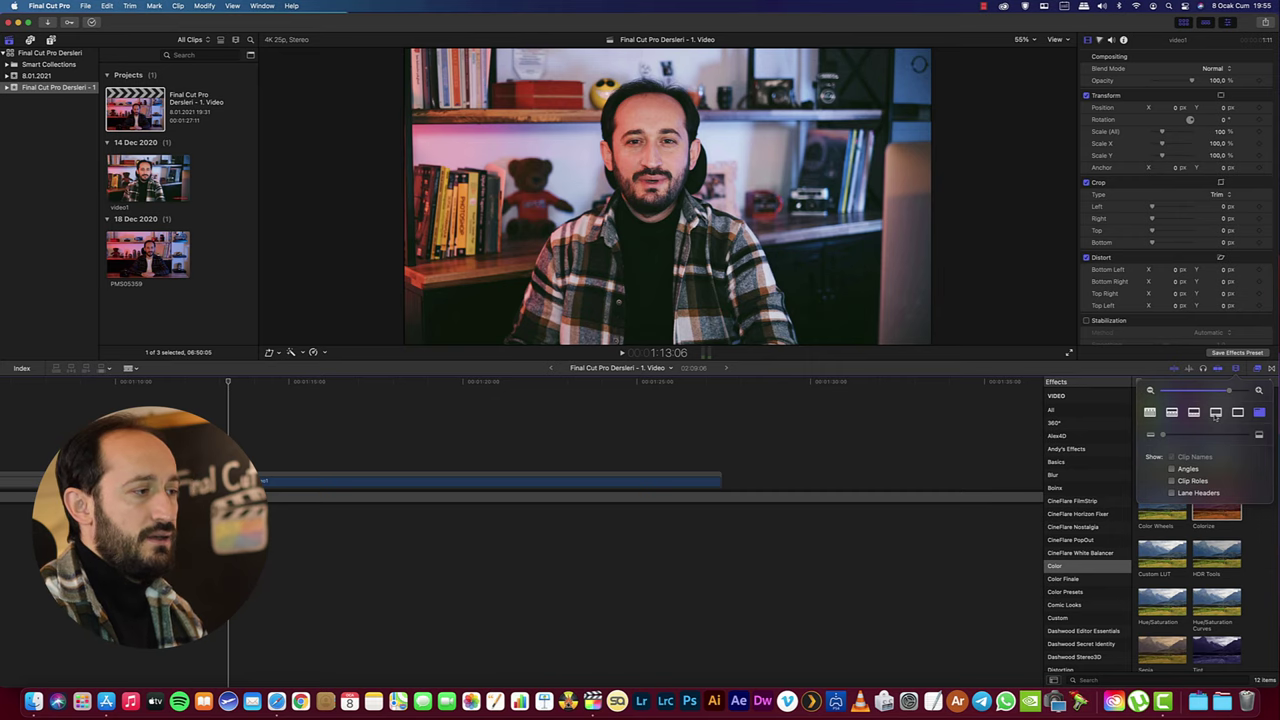
{"action": "left_click", "coordinate": [1216, 412]}
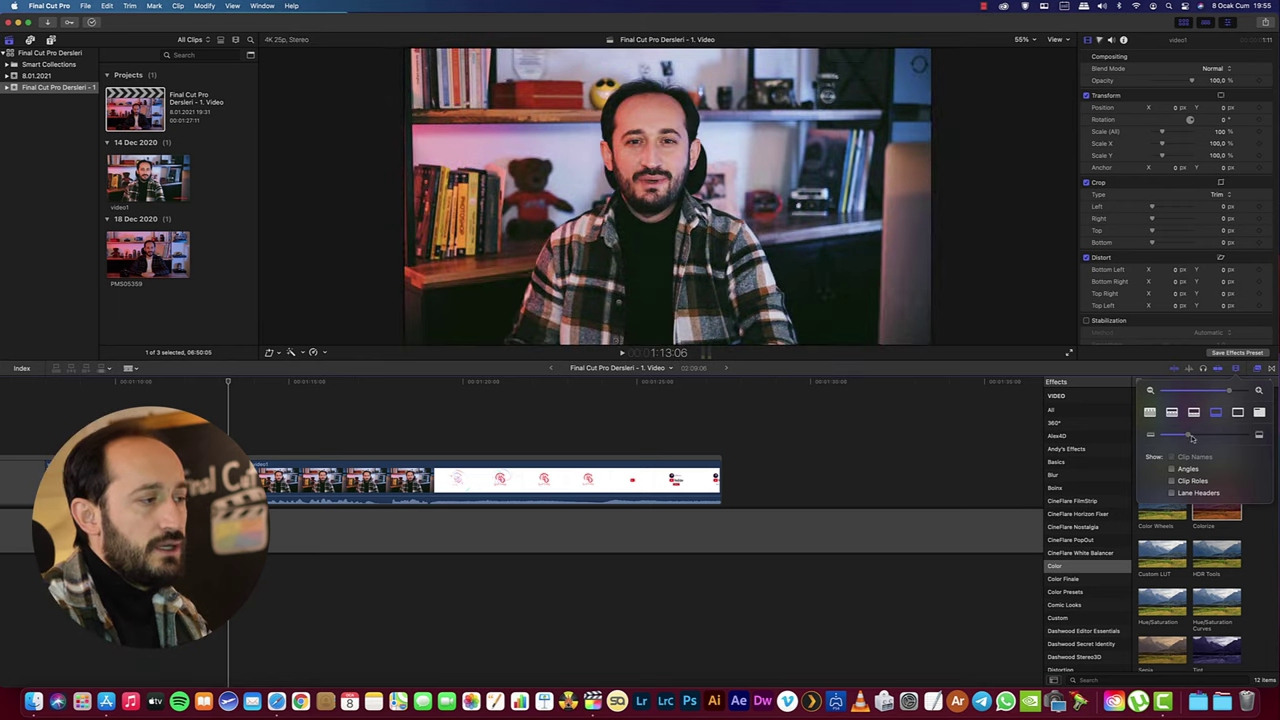
{"action": "mouse_move", "coordinate": [1189, 437]}
{"action": "left_mouse_down"}
{"action": "mouse_move", "coordinate": [1256, 440]}
{"action": "mouse_move", "coordinate": [1193, 443]}
{"action": "left_mouse_up"}
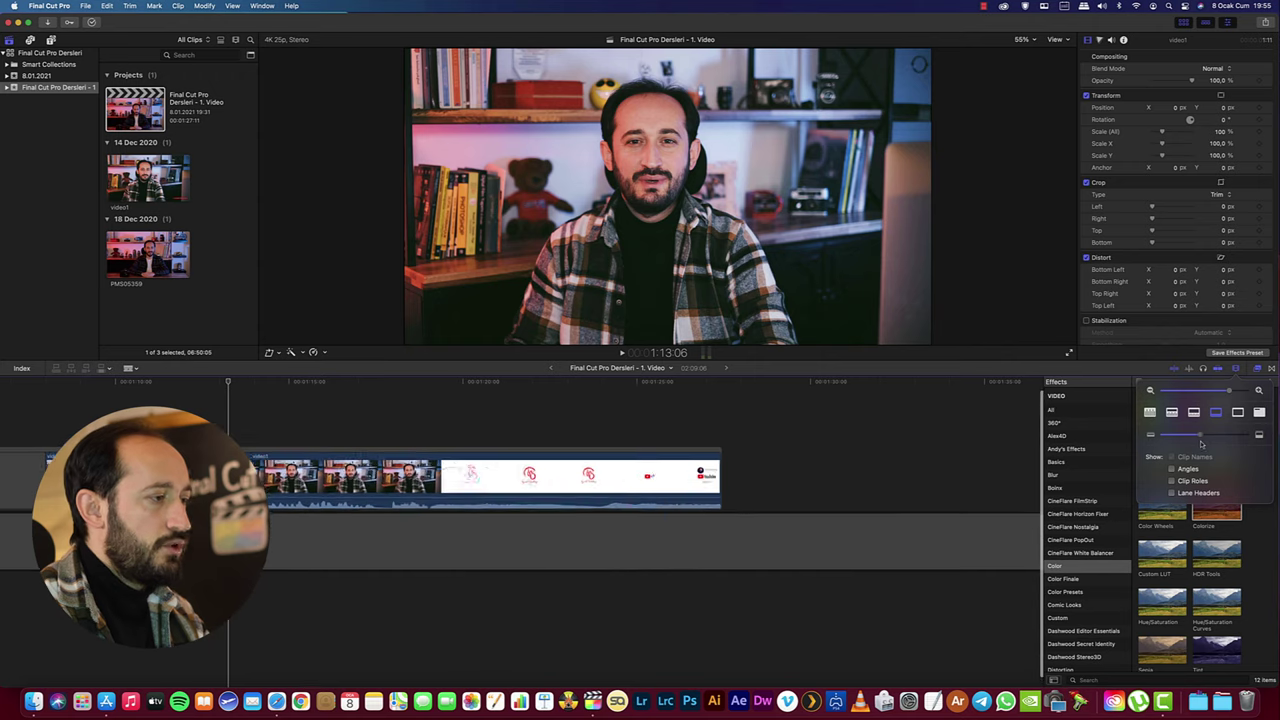
{"action": "left_click", "coordinate": [1257, 368]}
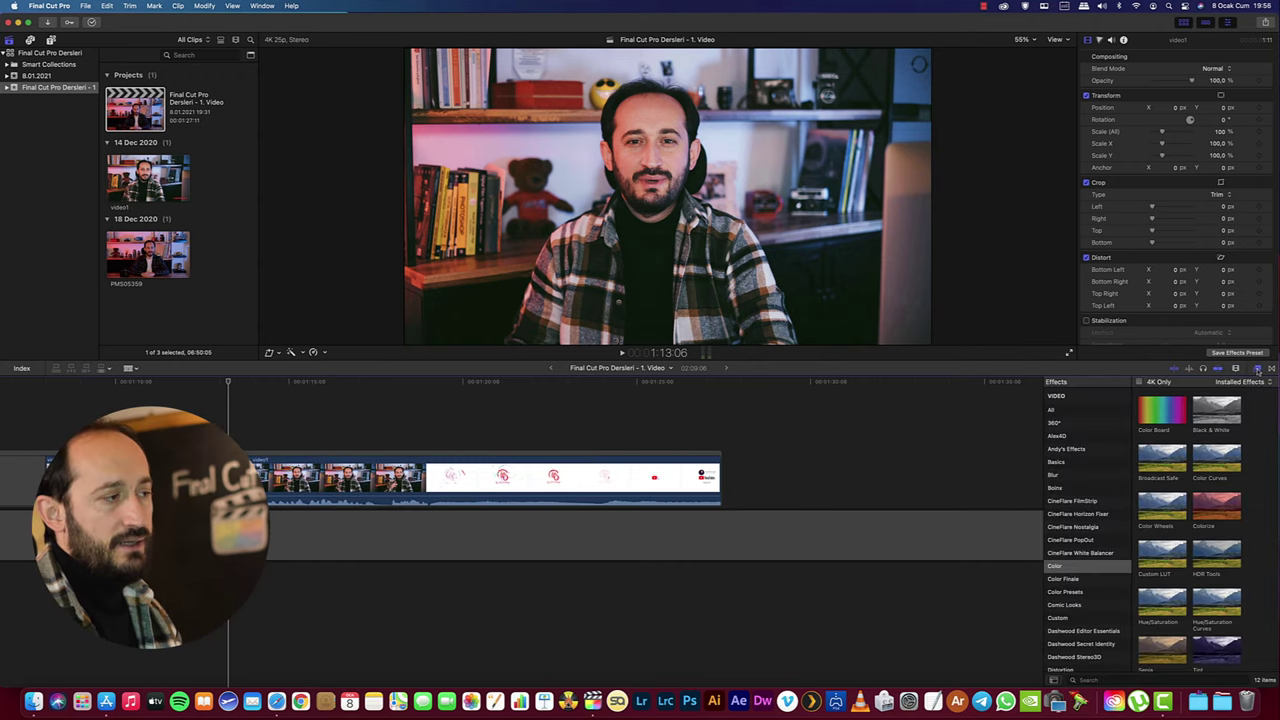
- Show all effect categories, then switch the side browser to the Dissolves transitions
{"action": "scroll", "coordinate": [1080, 440], "scroll_direction": "up", "scroll_amount": 2}
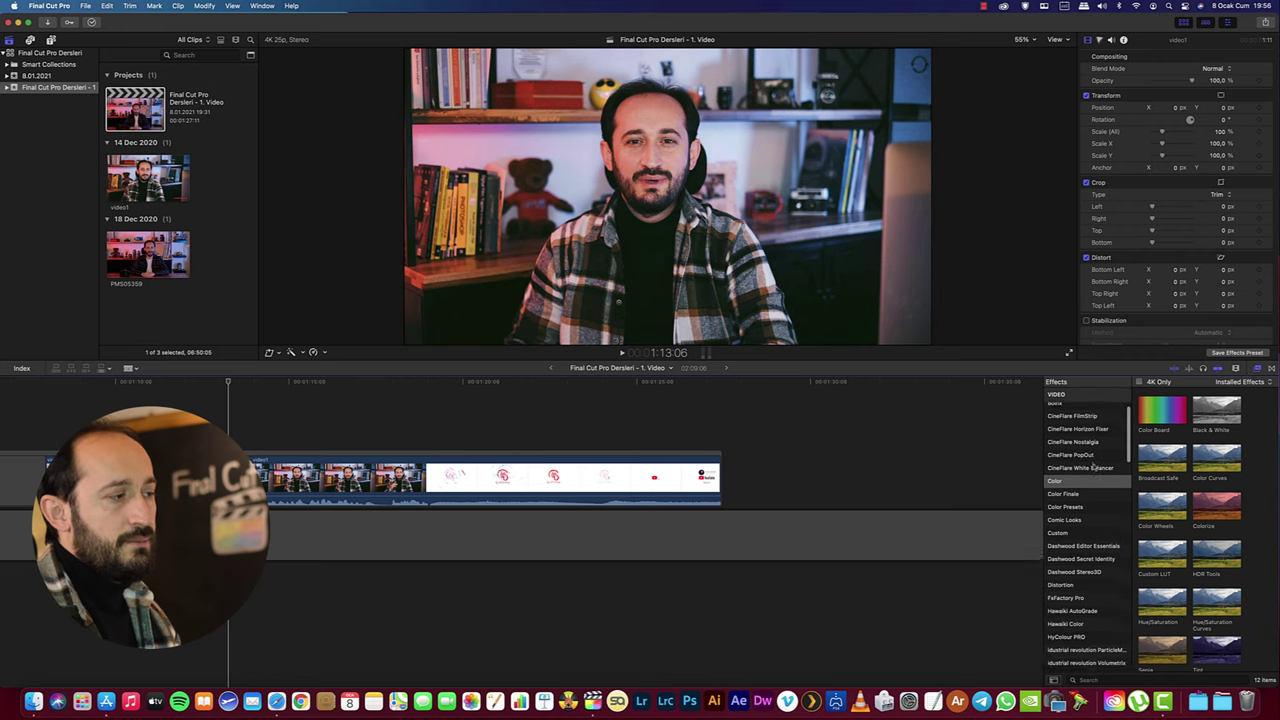
{"action": "left_click", "coordinate": [1066, 407]}
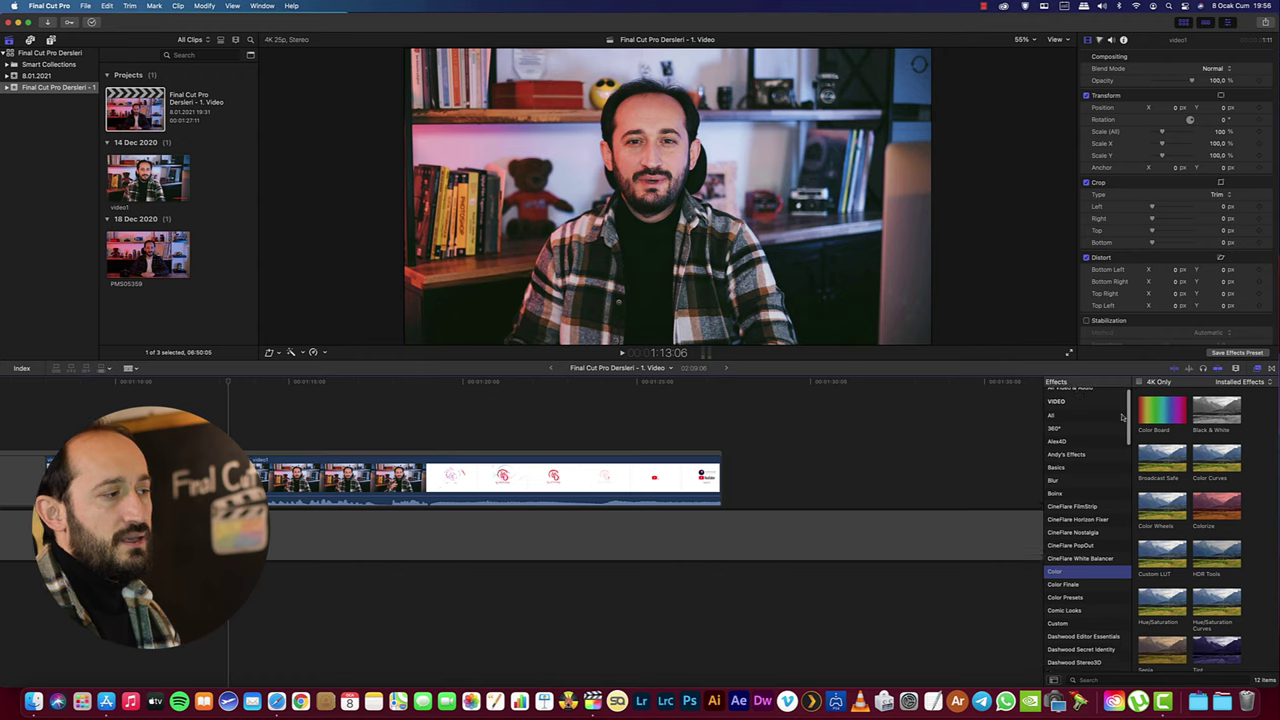
{"action": "left_click_drag", "start_coordinate": [1128, 415], "coordinate": [1127, 667]}
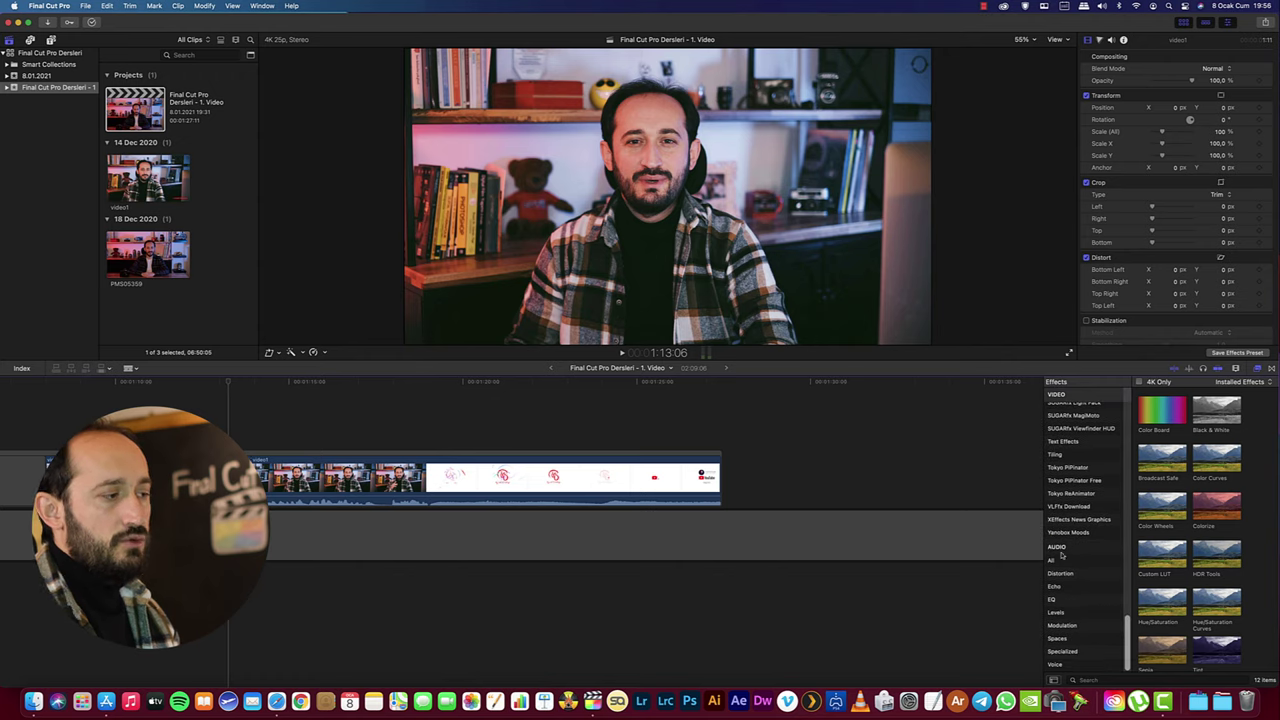
{"action": "left_click_drag", "start_coordinate": [1128, 652], "coordinate": [1130, 405]}
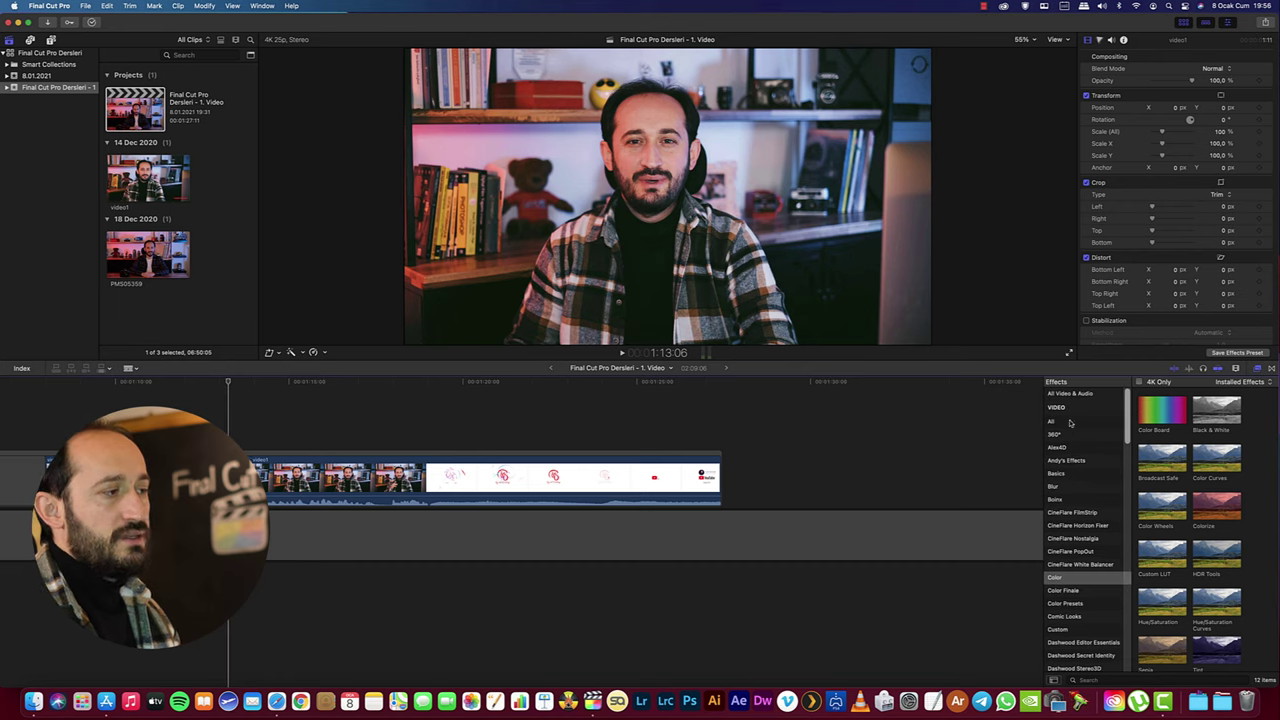
{"action": "left_click", "coordinate": [1068, 424]}
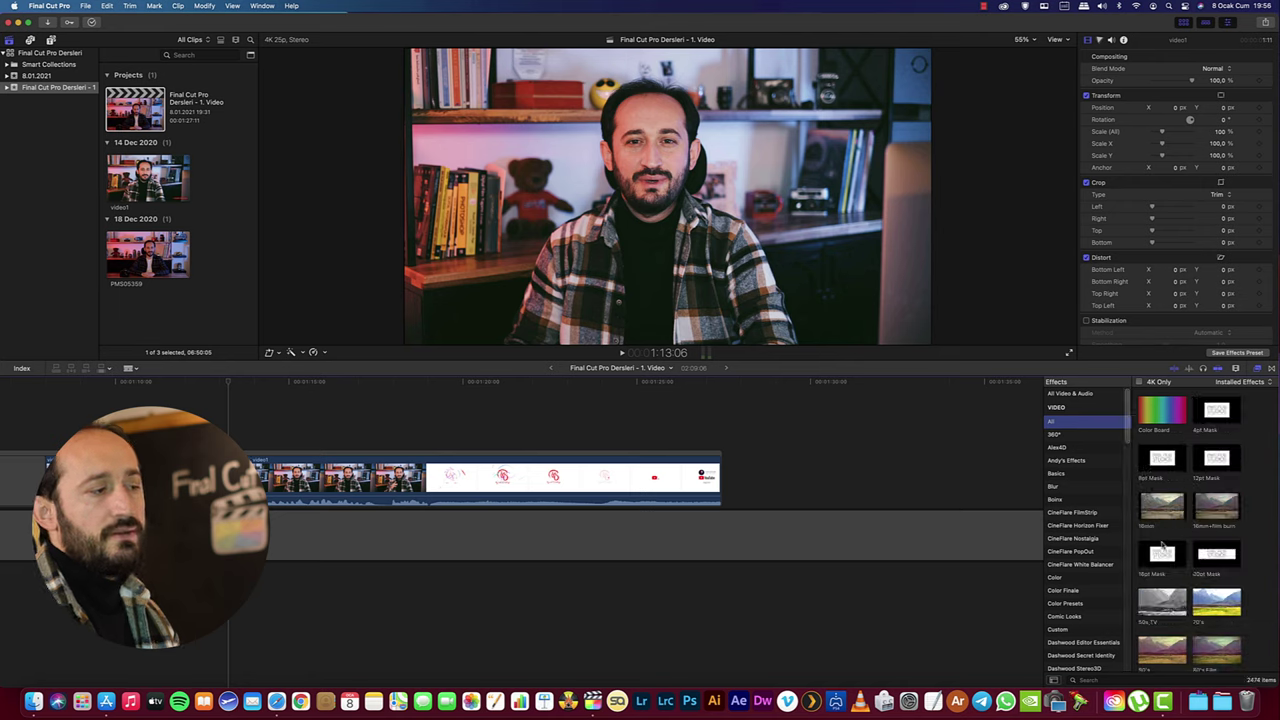
{"action": "left_click", "coordinate": [1271, 369]}
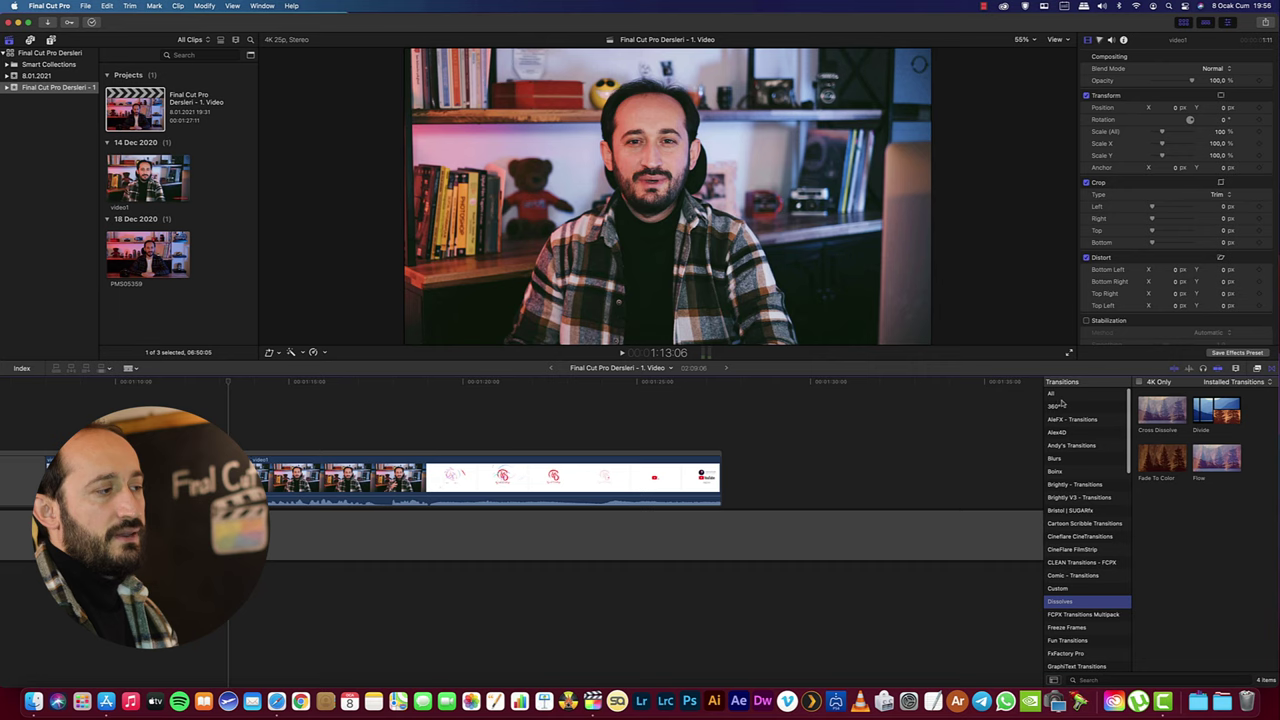
- List all 2014 transitions and select the video1 clip
{"action": "left_click", "coordinate": [1061, 398]}
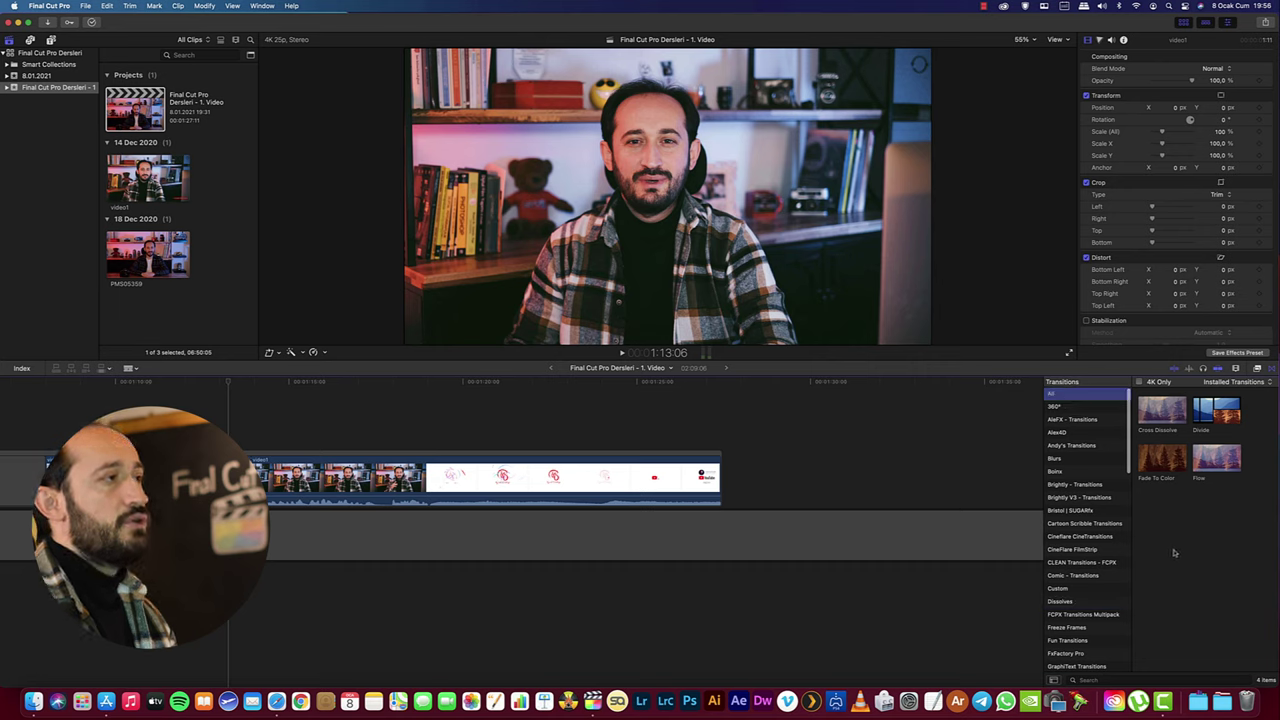
{"action": "left_click", "coordinate": [277, 353]}
{"action": "left_click", "coordinate": [330, 470]}
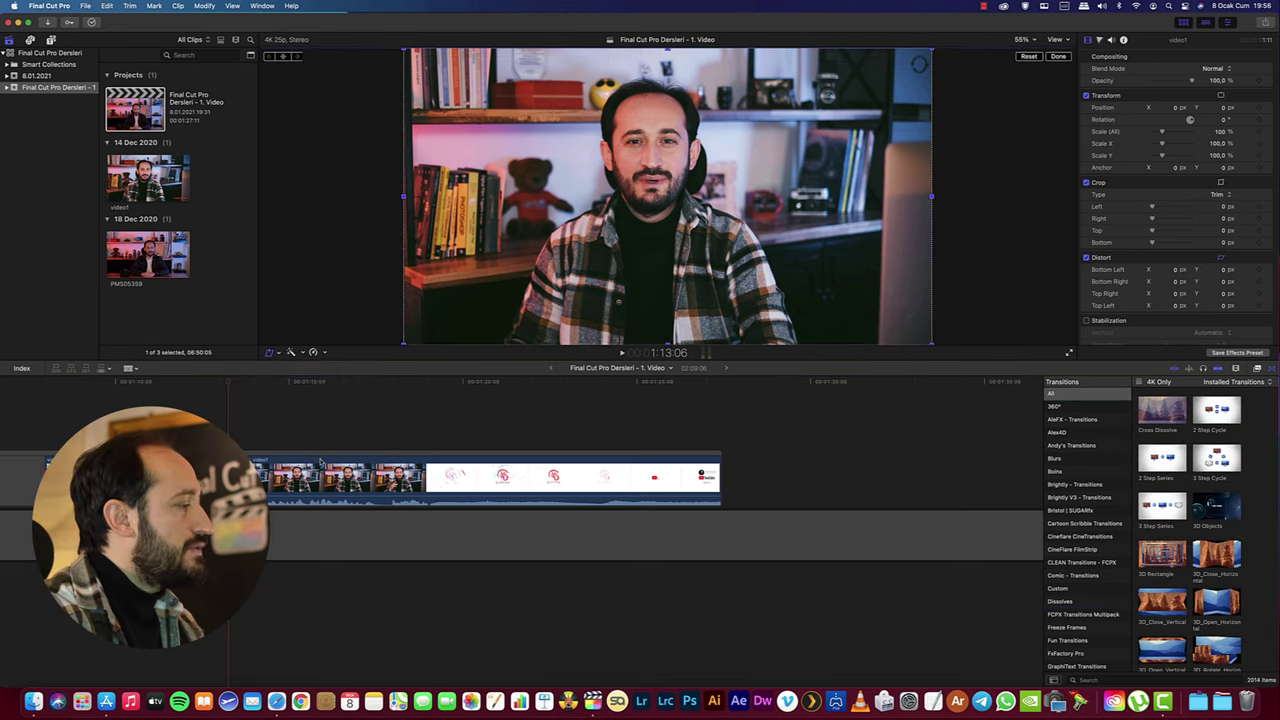
- Switch the viewer to Distort mode and bring up the color enhancement options
{"action": "left_click", "coordinate": [278, 354]}
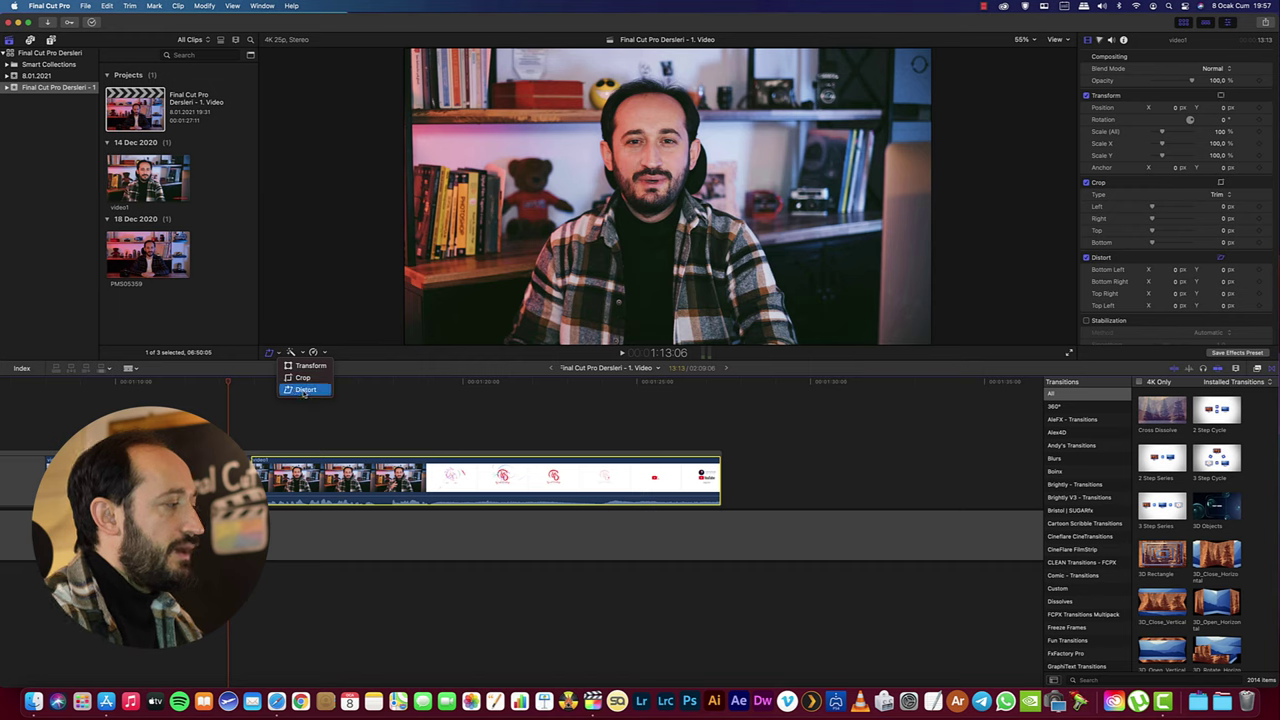
{"action": "left_click", "coordinate": [310, 390]}
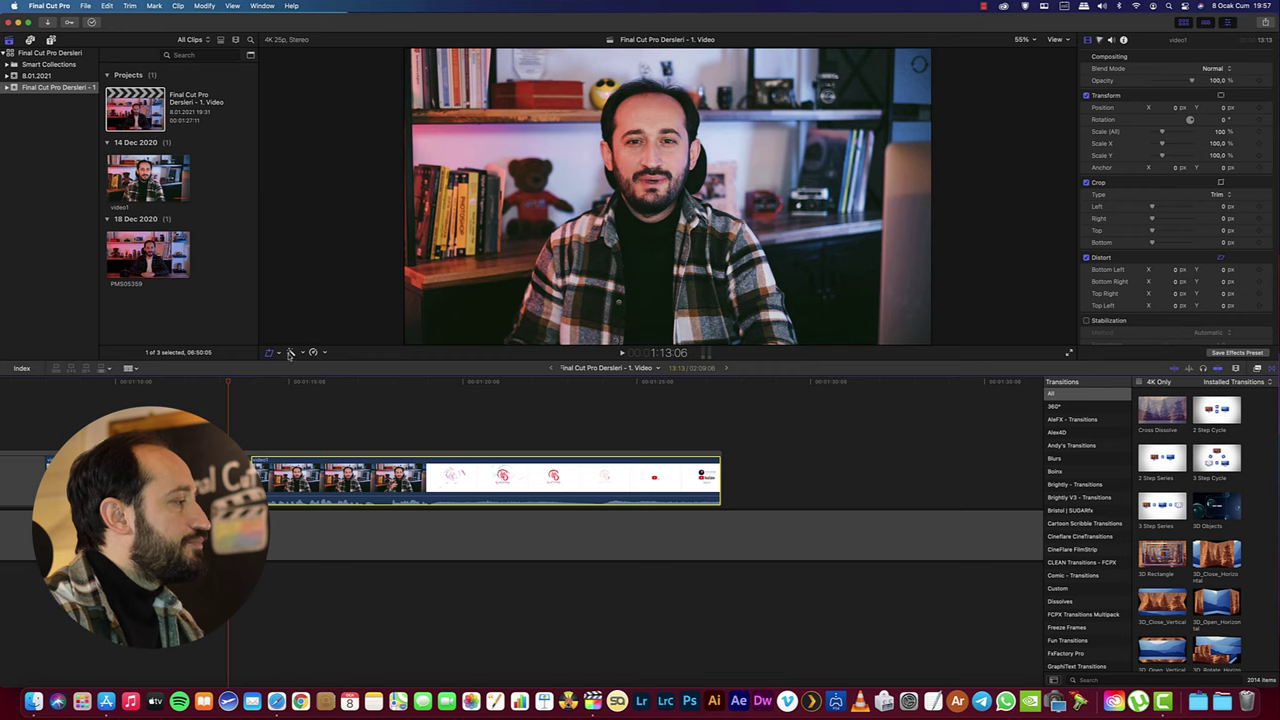
{"action": "left_click", "coordinate": [290, 353]}
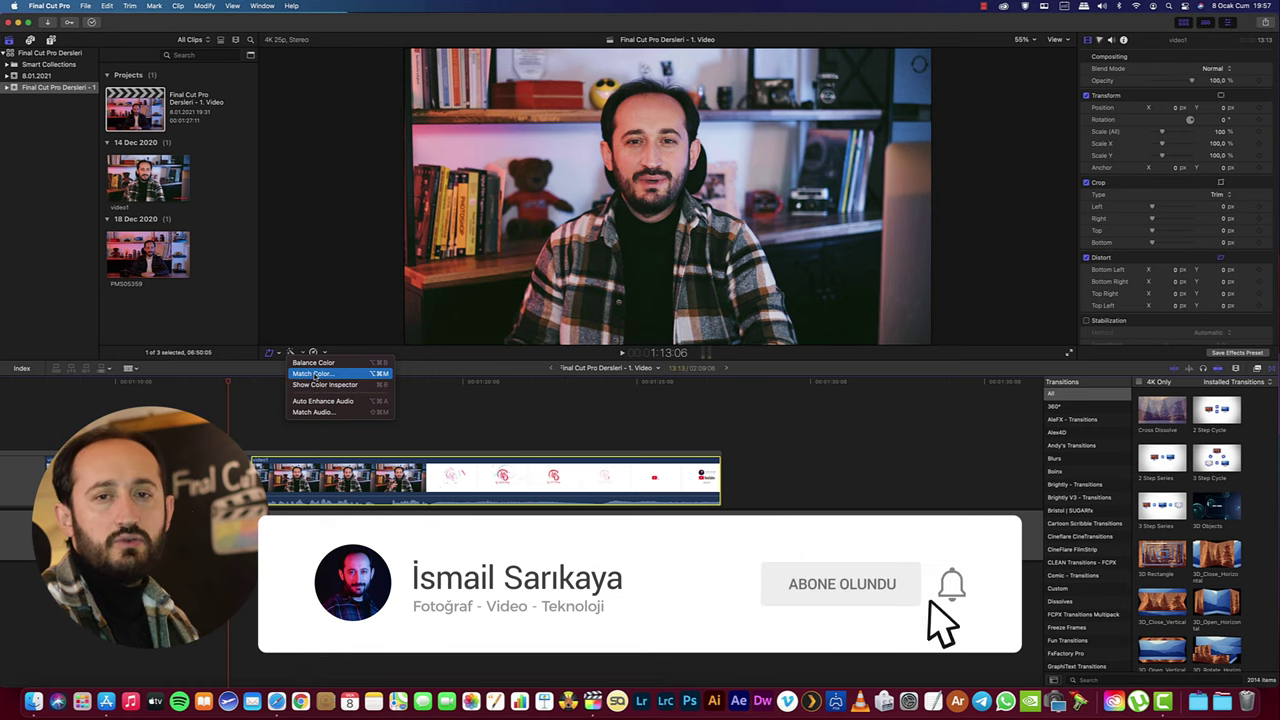
{"action": "left_click", "coordinate": [316, 374]}
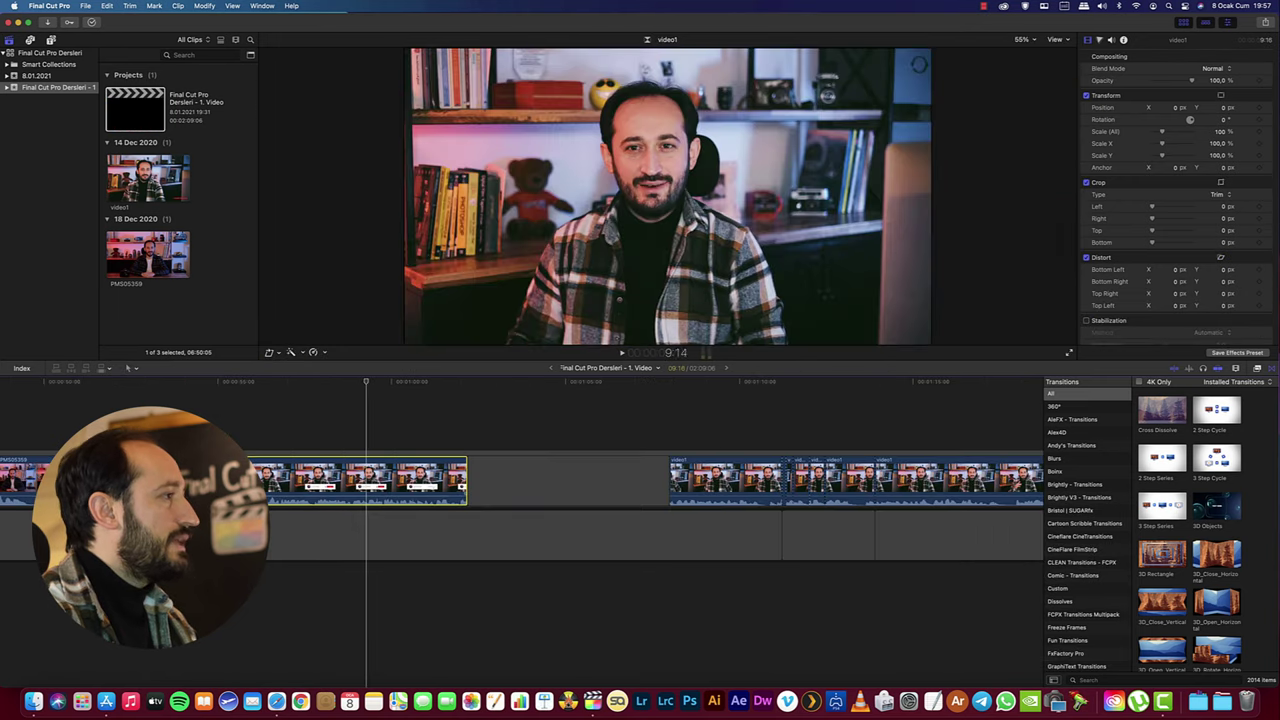
{"action": "left_click", "coordinate": [298, 352]}
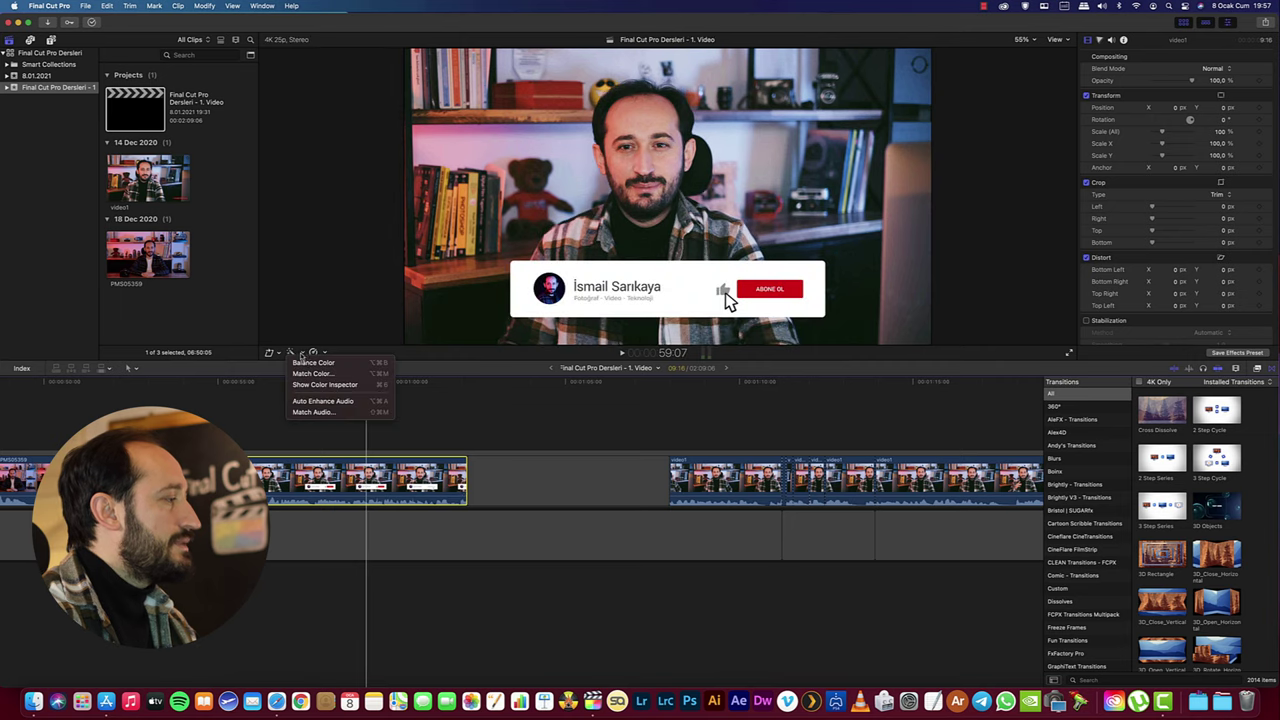
{"action": "left_click", "coordinate": [311, 373]}
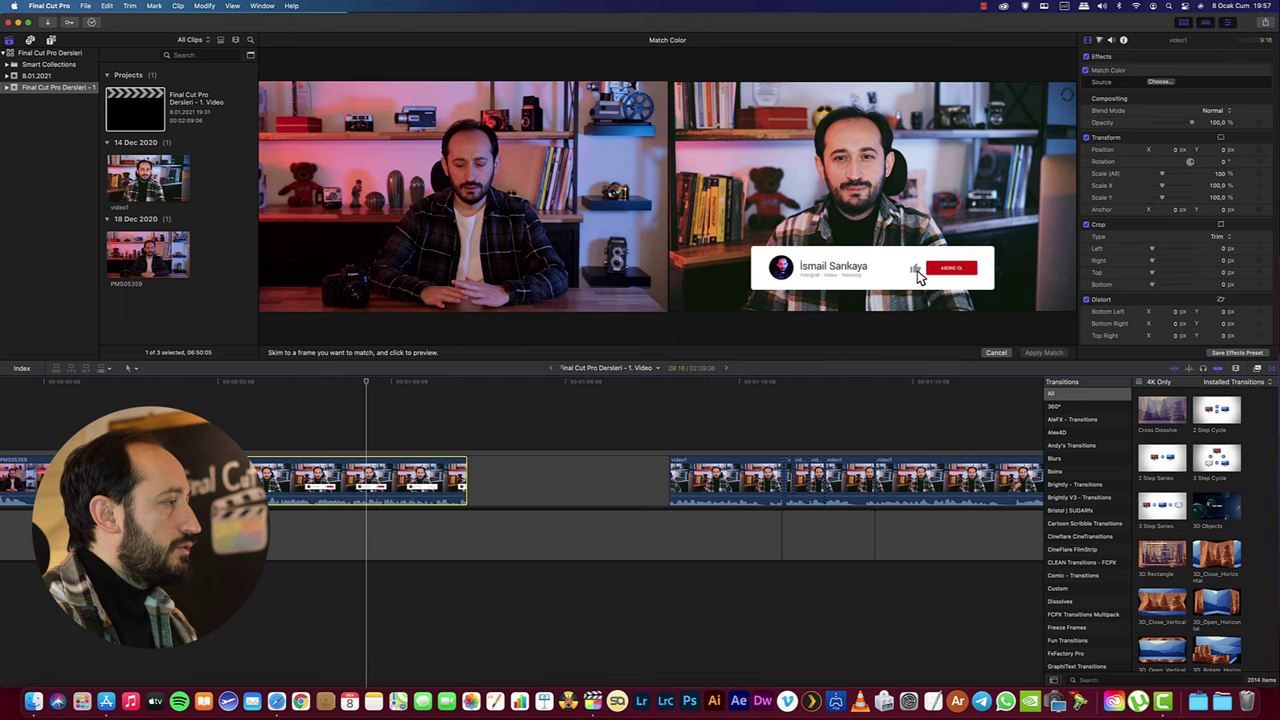
{"action": "left_click", "coordinate": [717, 257]}
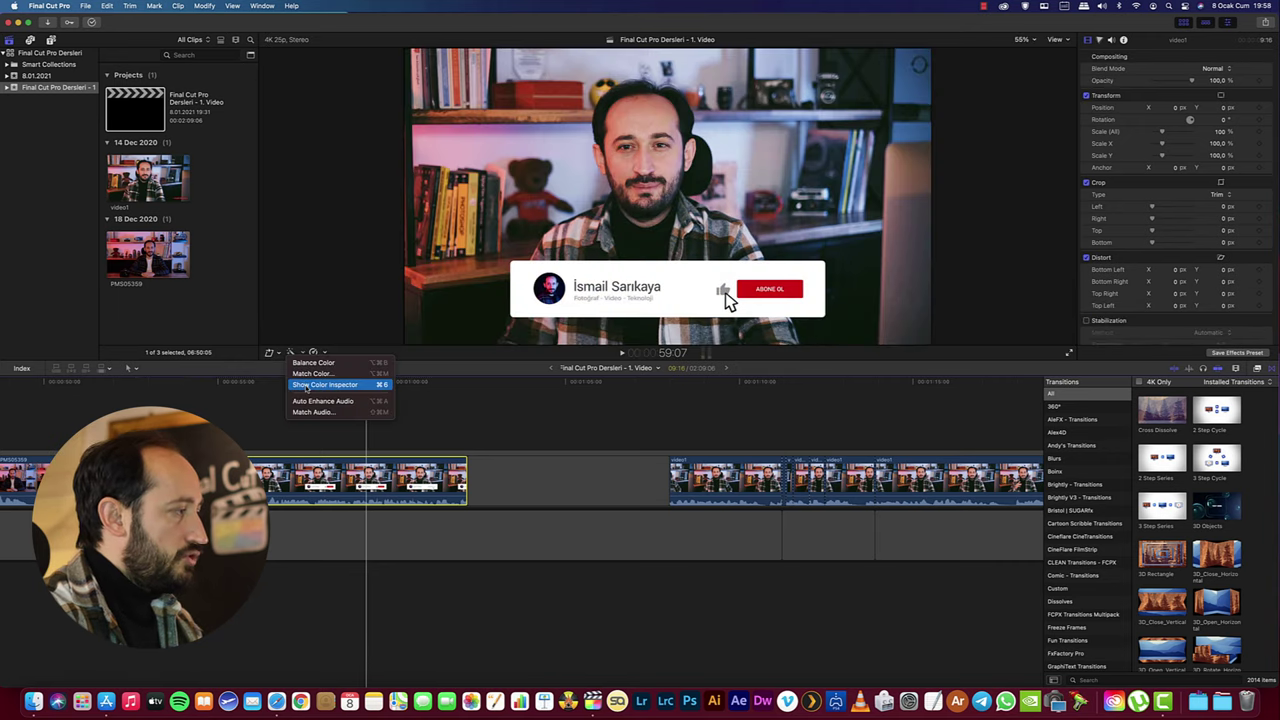
{"action": "left_click", "coordinate": [320, 385]}
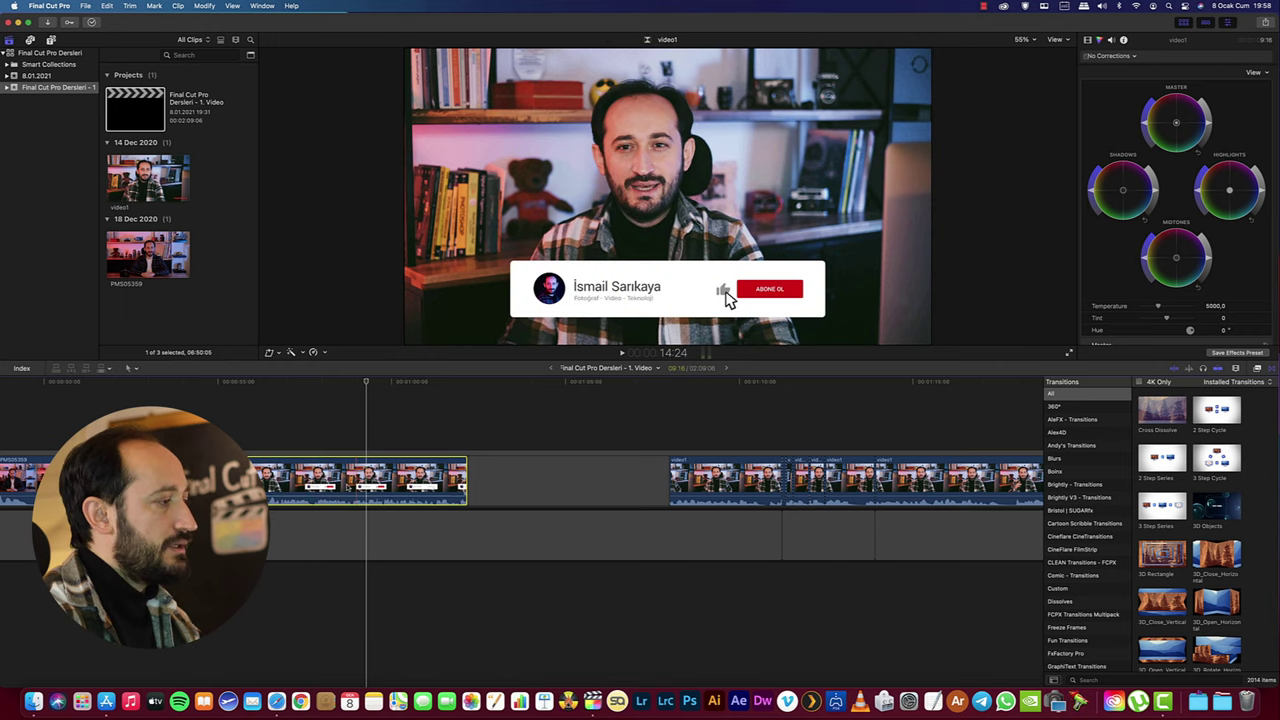
{"action": "scroll", "coordinate": [1151, 200], "scroll_direction": "down", "scroll_amount": 3}
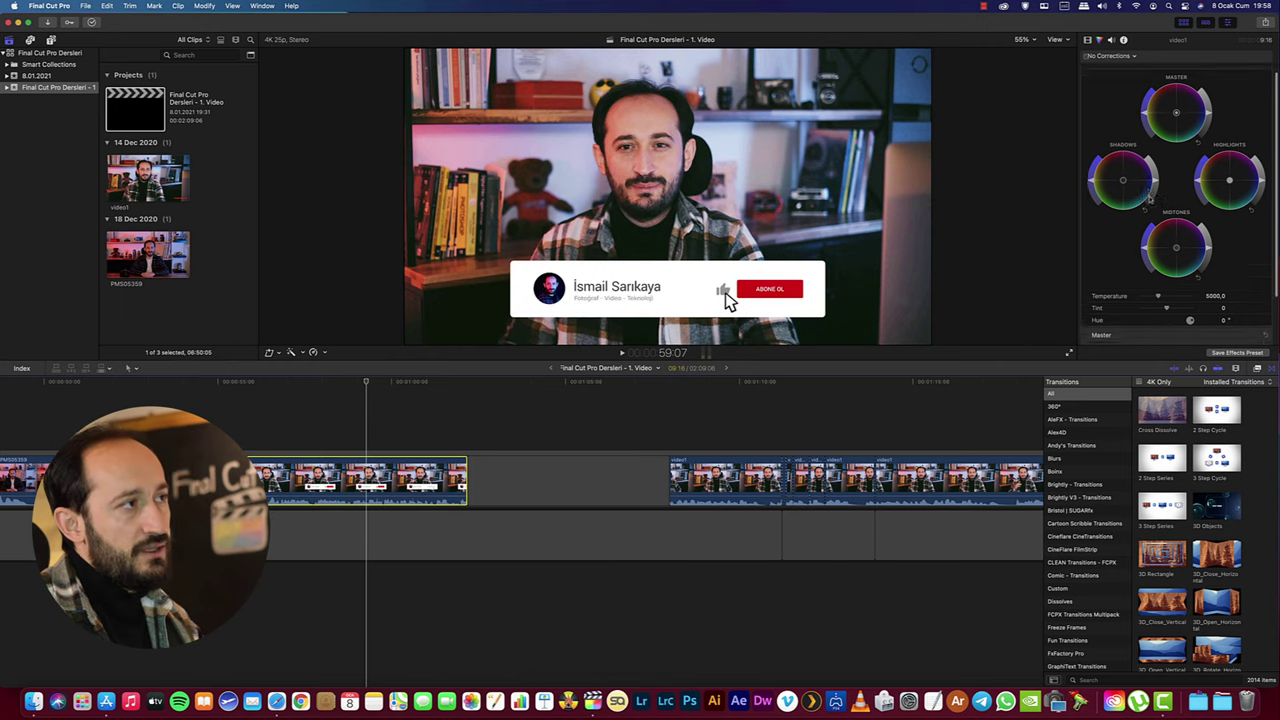
{"action": "scroll", "coordinate": [1150, 200], "scroll_direction": "down", "scroll_amount": 2}
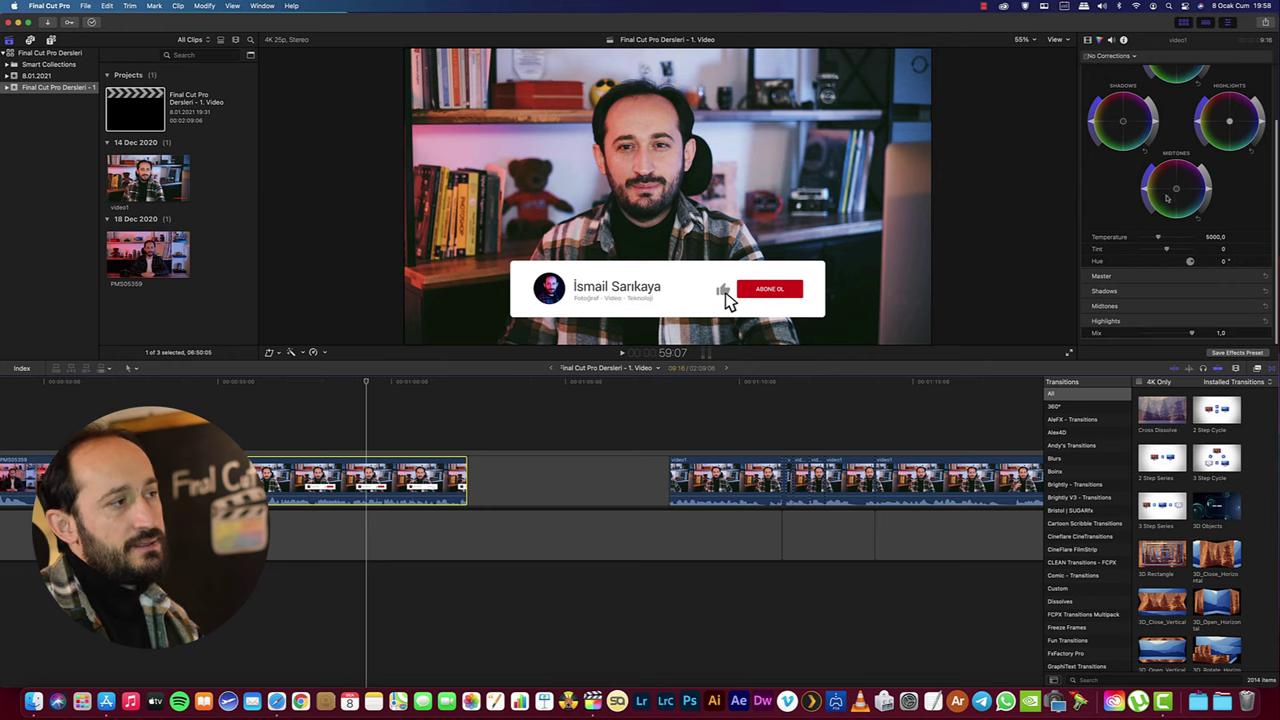
{"action": "scroll", "coordinate": [1163, 208], "scroll_direction": "up", "scroll_amount": 5}
{"action": "mouse_move", "coordinate": [1176, 122]}
{"action": "left_mouse_down"}
{"action": "mouse_move", "coordinate": [1170, 133]}
{"action": "mouse_move", "coordinate": [1172, 106]}
{"action": "left_mouse_up"}
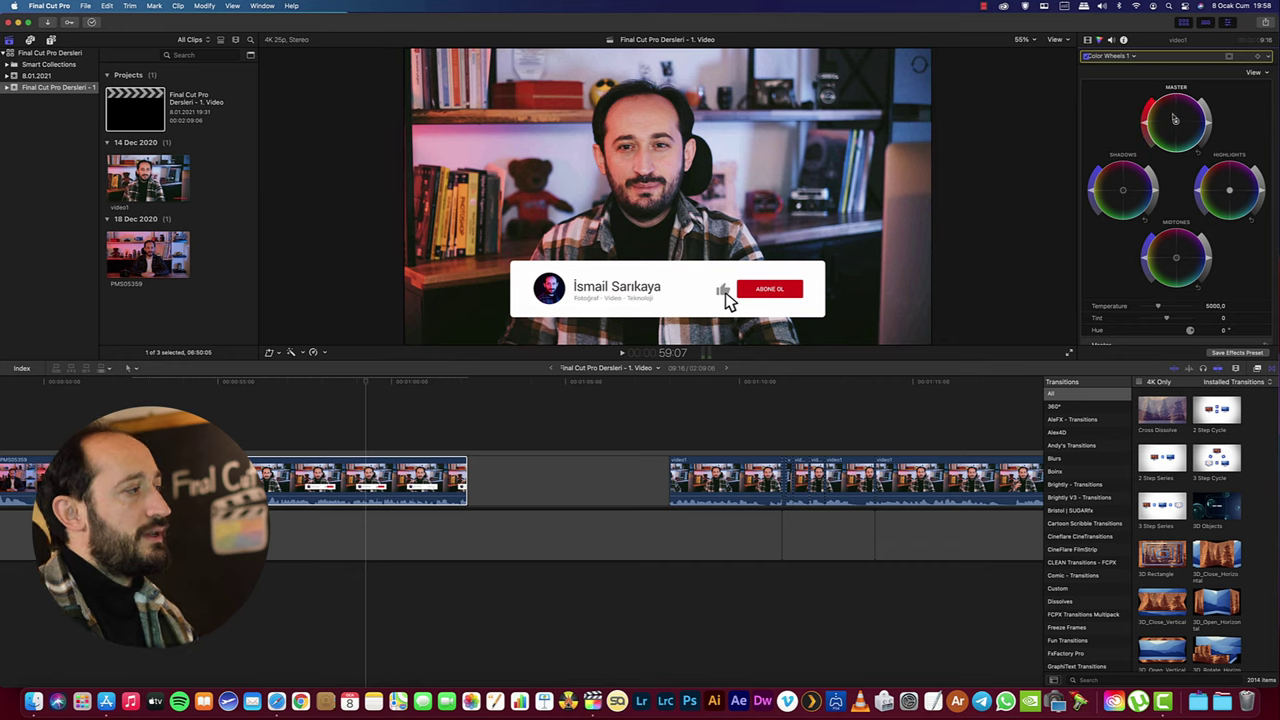
{"action": "key", "text": "super+z"}
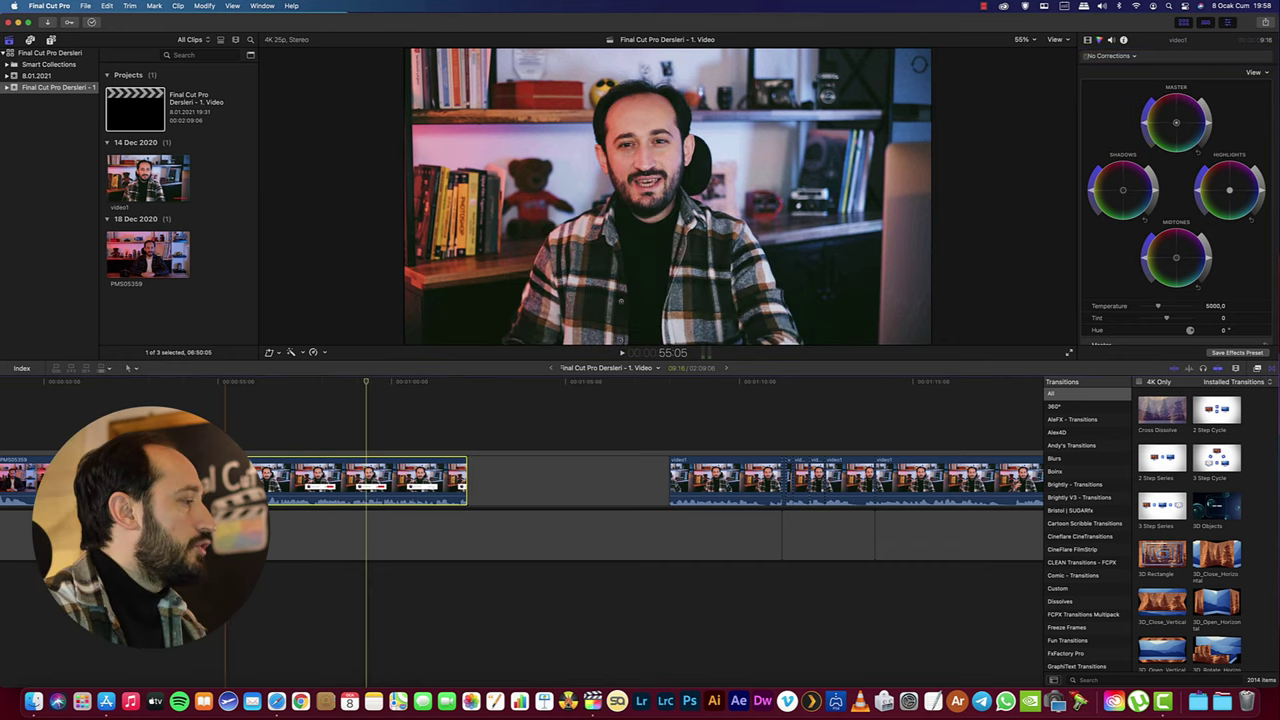
{"action": "left_click", "coordinate": [316, 352]}
{"action": "left_click", "coordinate": [316, 352]}
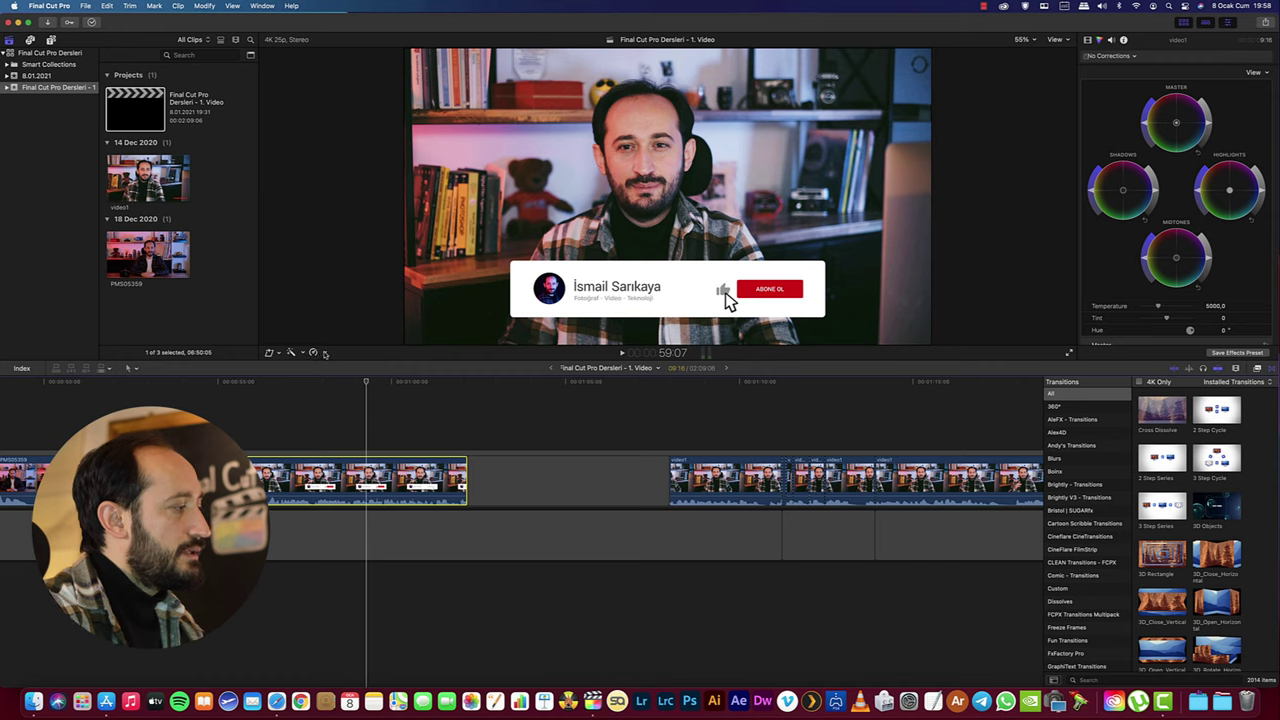
- Reverse the clip before the gap, then reset it to Normal (100%) speed
{"action": "left_click", "coordinate": [325, 355]}
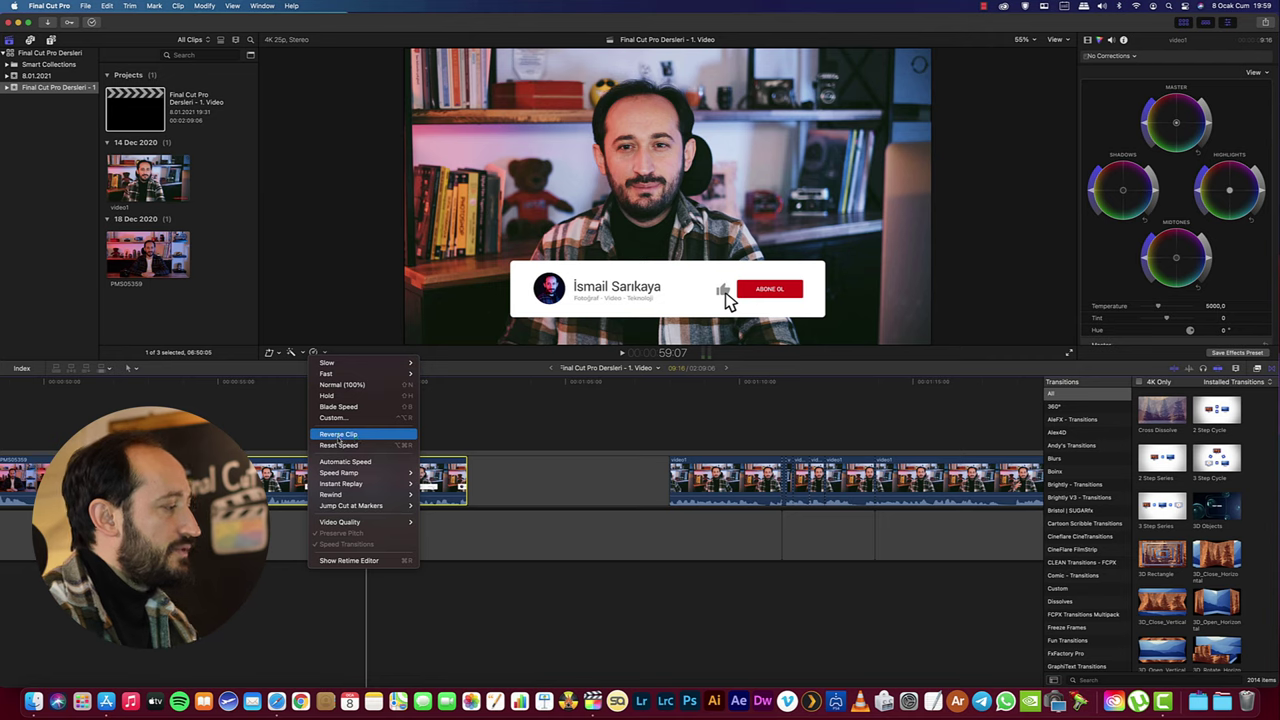
{"action": "left_click", "coordinate": [340, 435]}
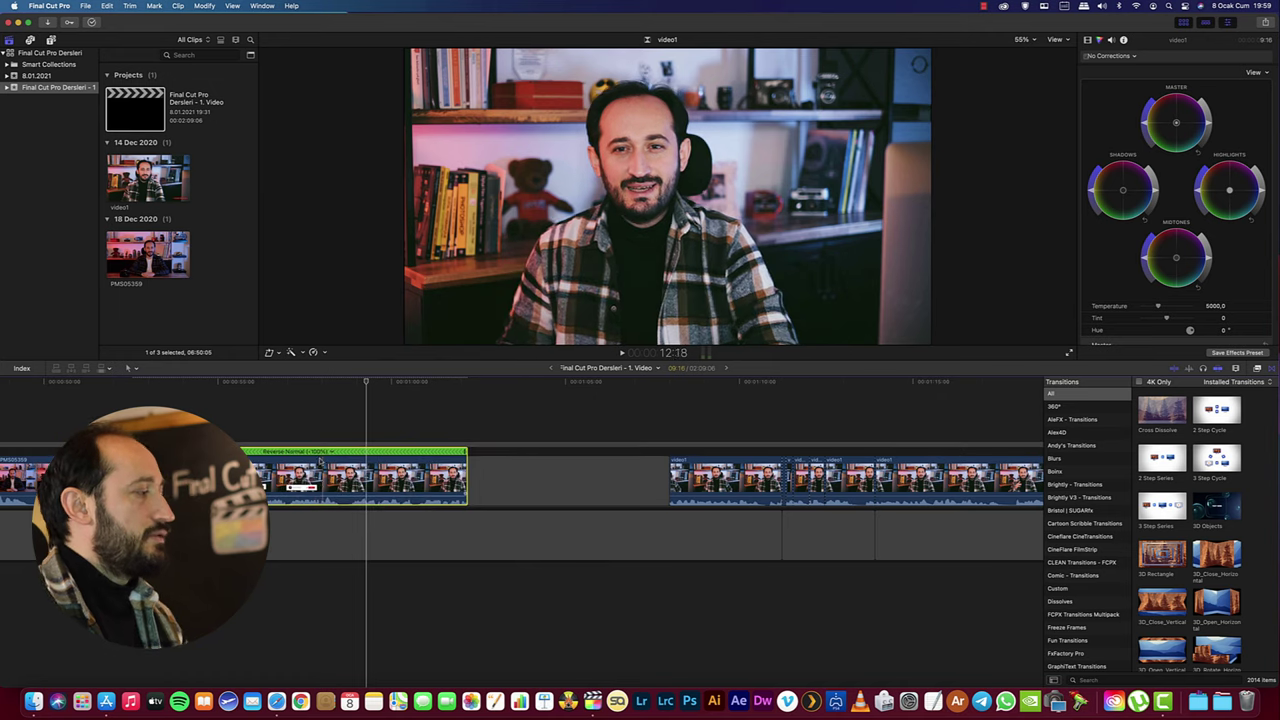
{"action": "left_click", "coordinate": [313, 352]}
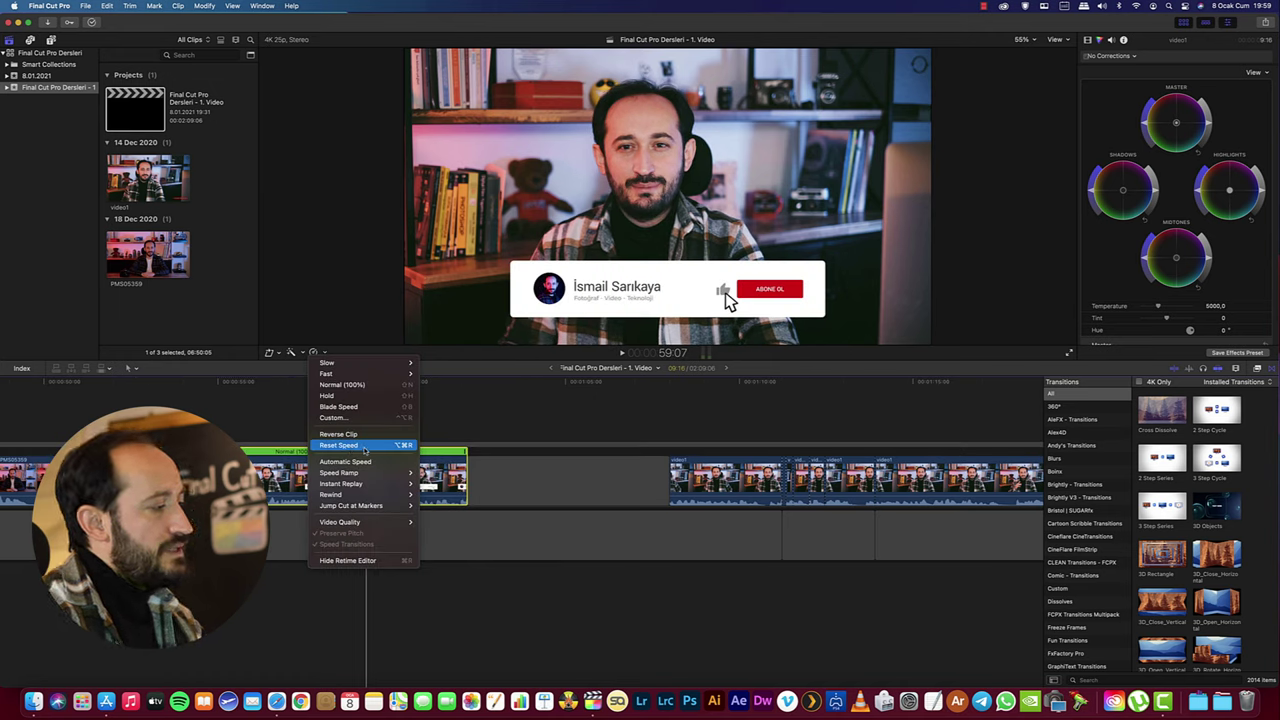
{"action": "left_click", "coordinate": [345, 445]}
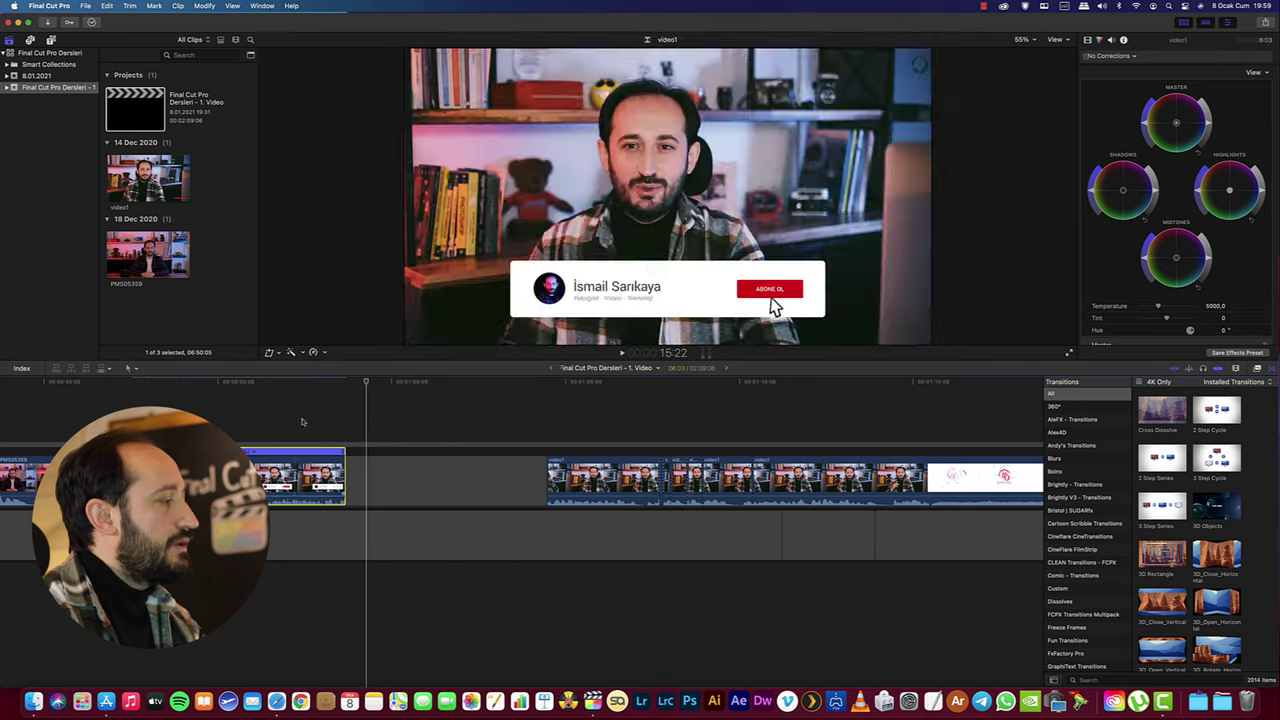
{"action": "left_click", "coordinate": [324, 353]}
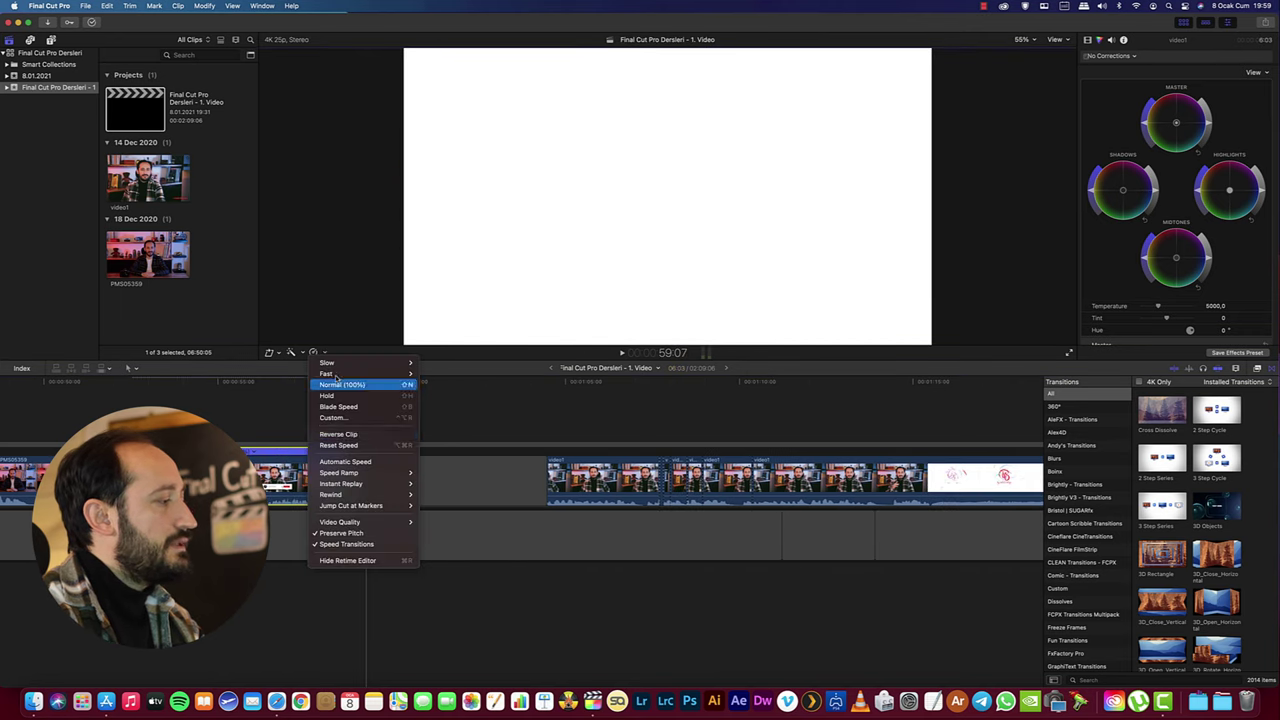
{"action": "left_click", "coordinate": [340, 445]}
{"action": "left_click", "coordinate": [324, 353]}
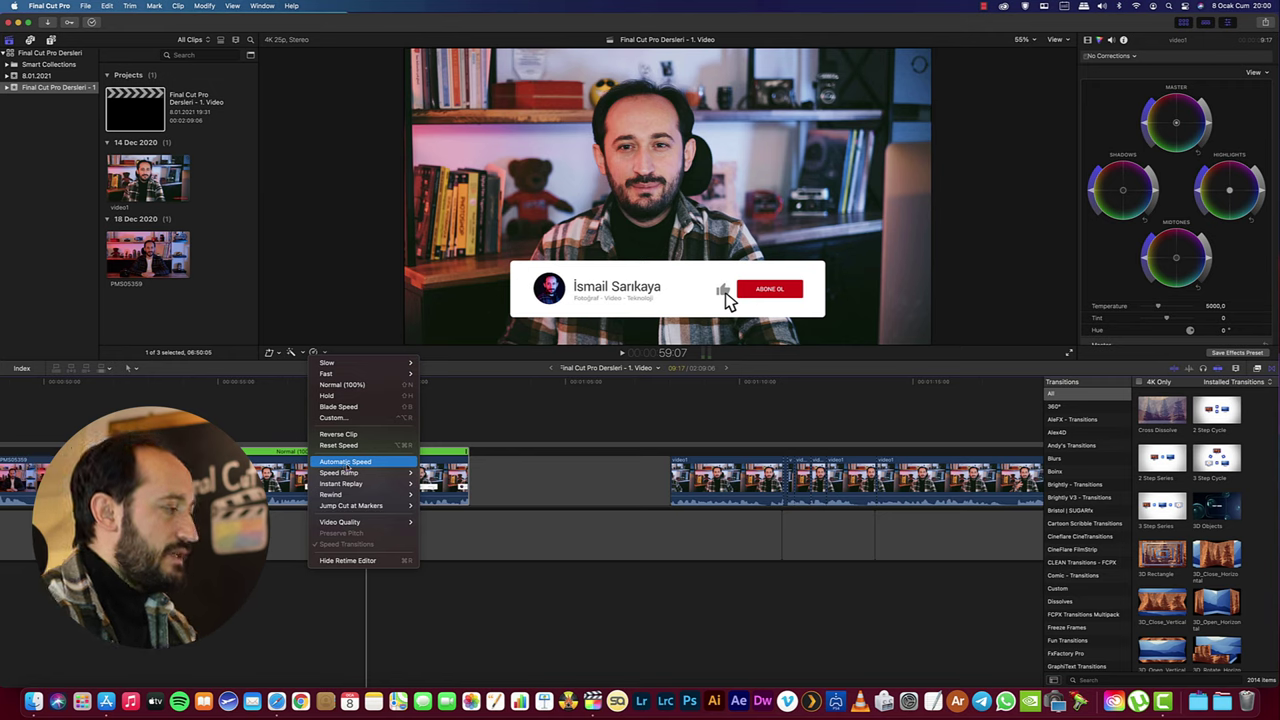
{"action": "mouse_move", "coordinate": [345, 472]}
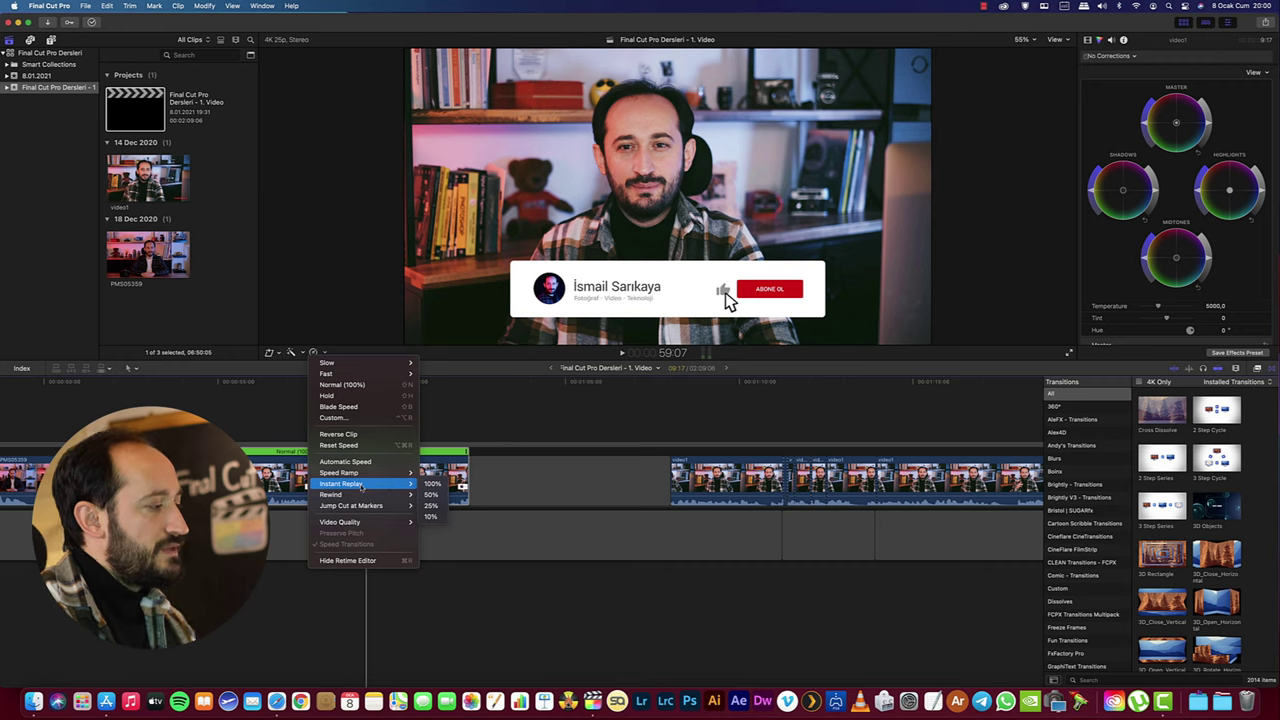
- Try a 10% Instant Replay on the clip, undo it, and browse the Rewind speeds
{"action": "key", "text": "Escape"}
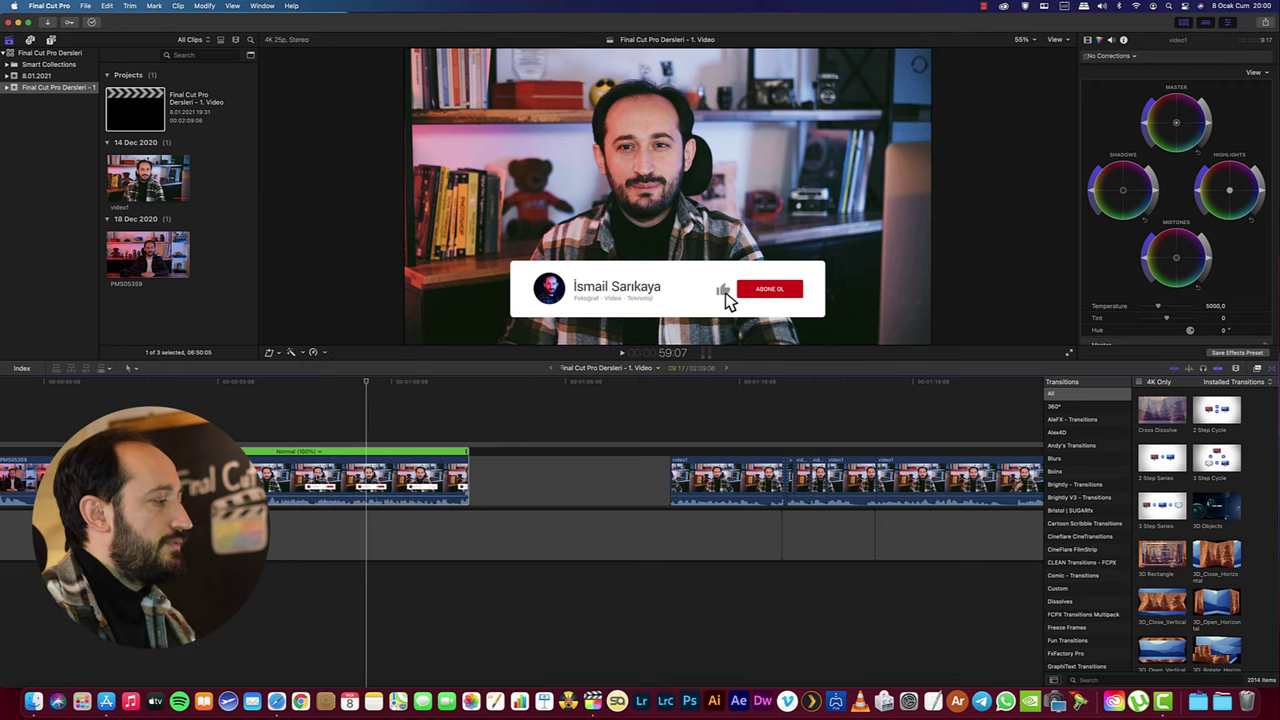
{"action": "left_click", "coordinate": [324, 354]}
{"action": "mouse_move", "coordinate": [365, 483]}
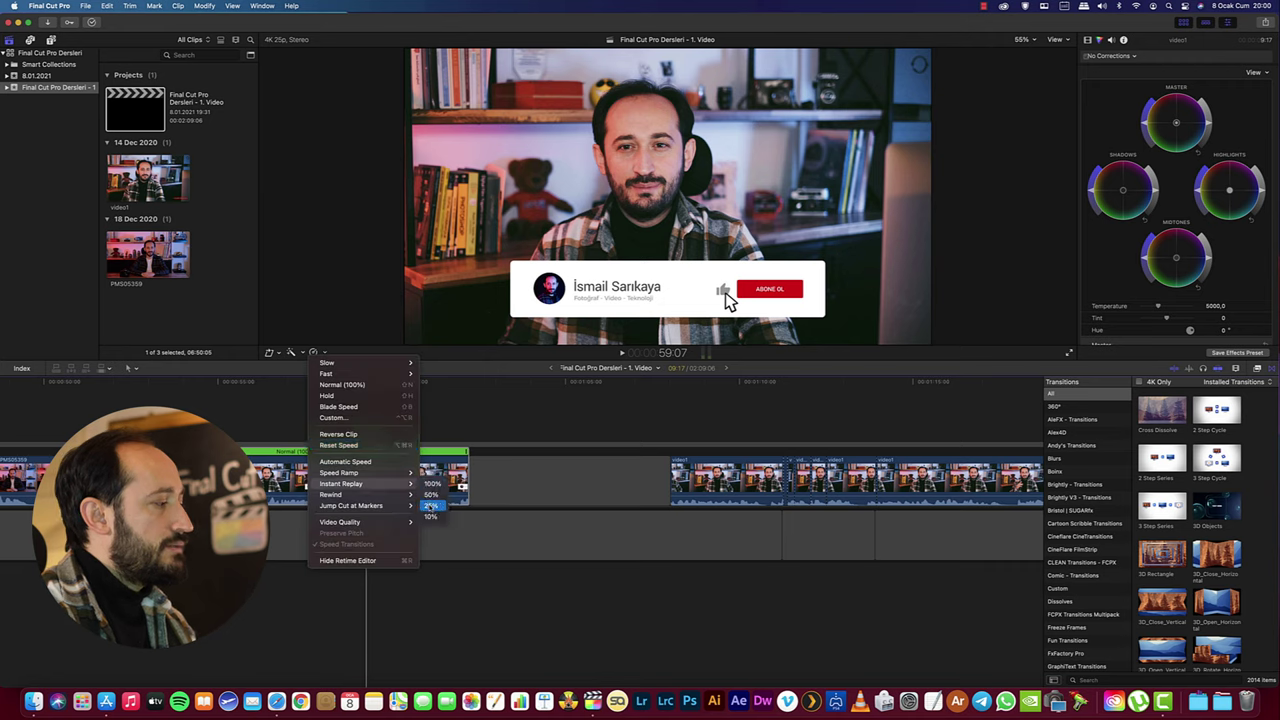
{"action": "left_click", "coordinate": [430, 517]}
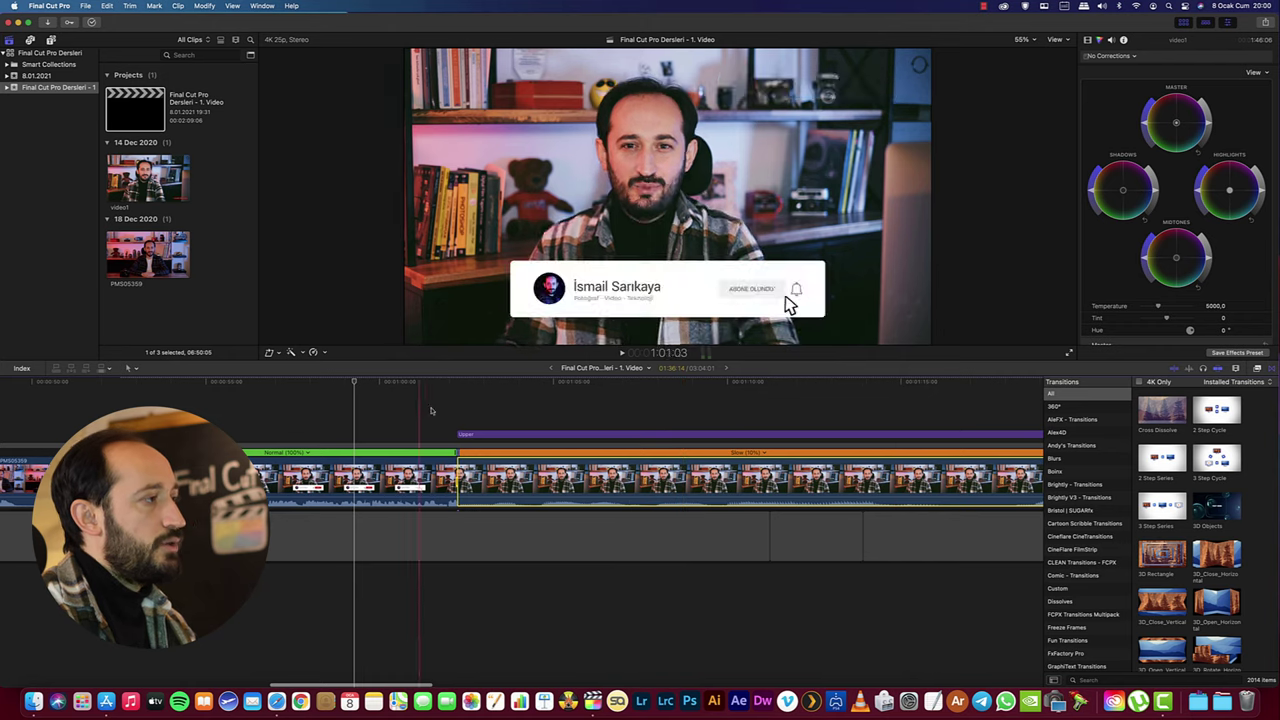
{"action": "key", "text": "super+z"}
{"action": "left_click", "coordinate": [323, 353]}
{"action": "mouse_move", "coordinate": [377, 495]}
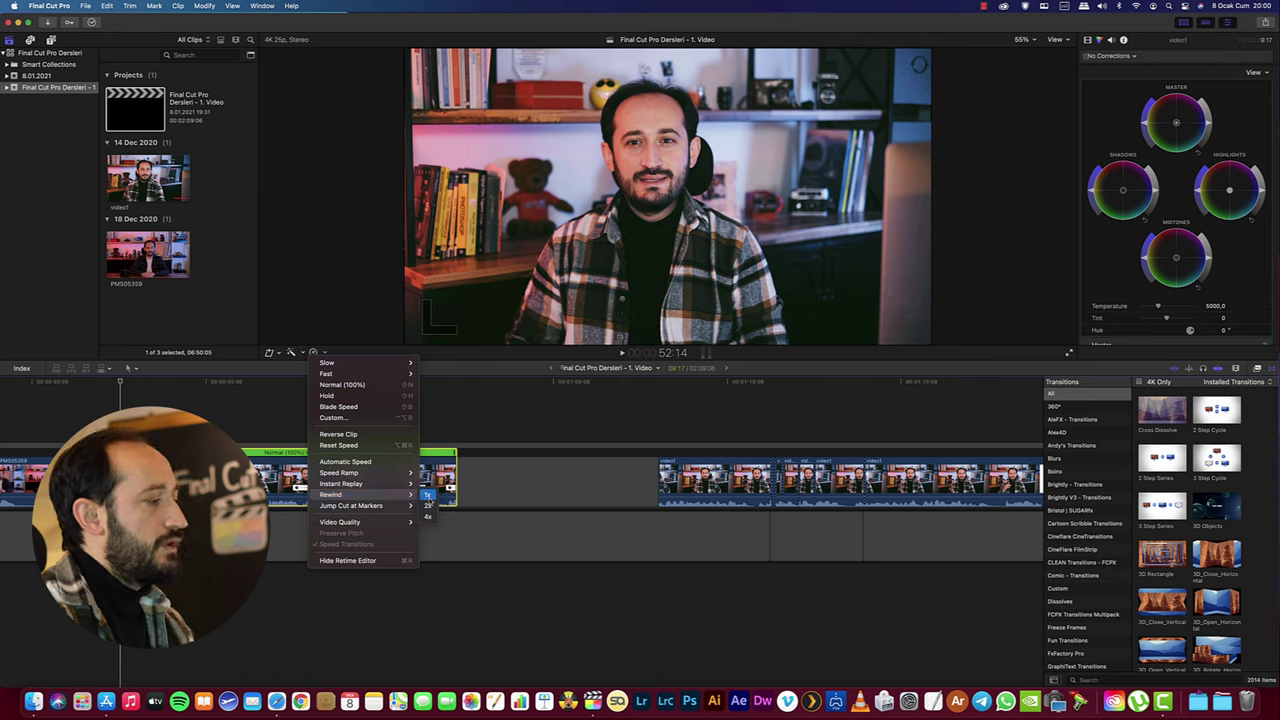
- Add a 1x Rewind section to the video1 clip and play it back
{"action": "left_click", "coordinate": [428, 495]}
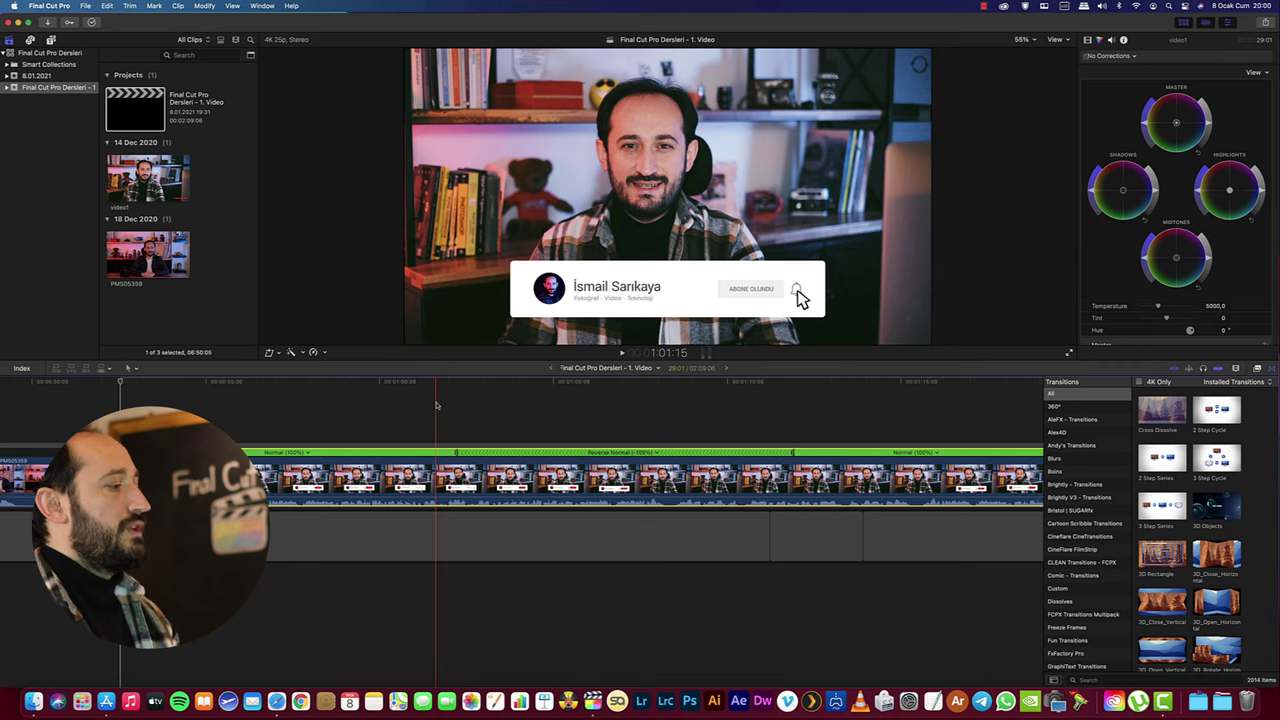
{"action": "key", "text": "space"}
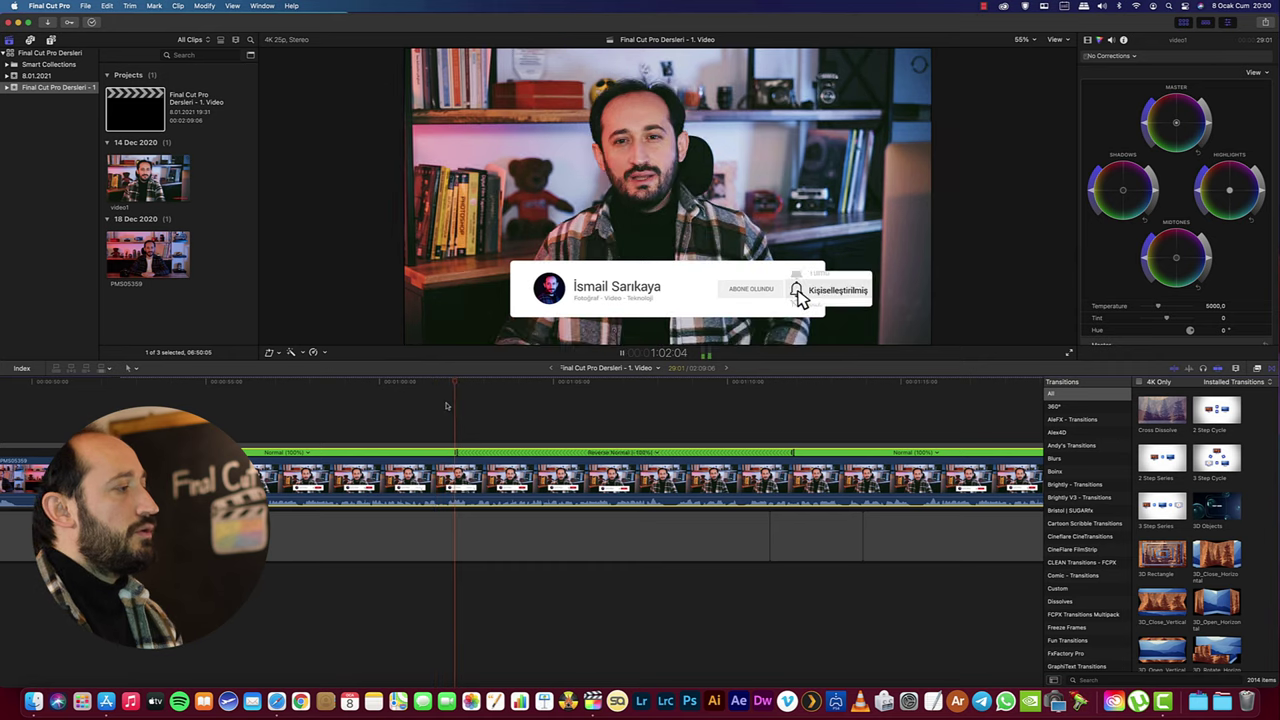
{"action": "key", "text": "space"}
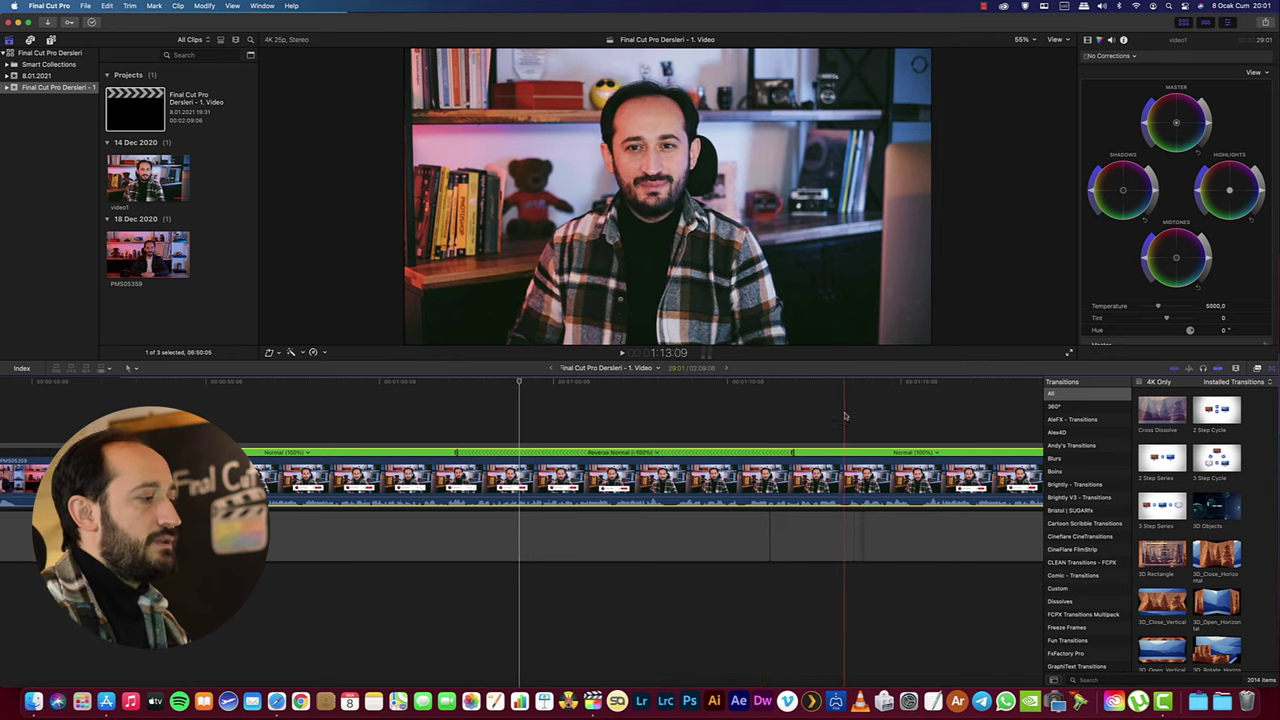
{"action": "key", "text": "space"}
{"action": "key", "text": "space"}
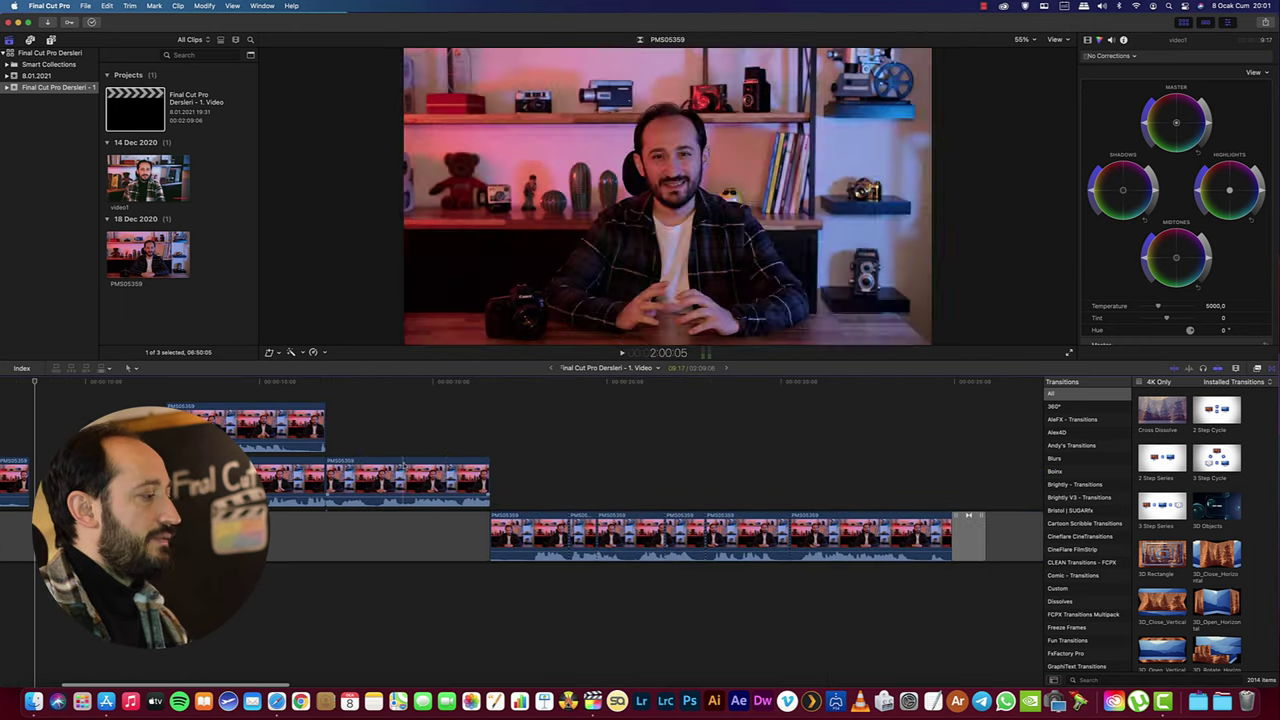
- Show the Retime Video Quality choices for the PMS05359 clip
{"action": "left_click", "coordinate": [323, 352]}
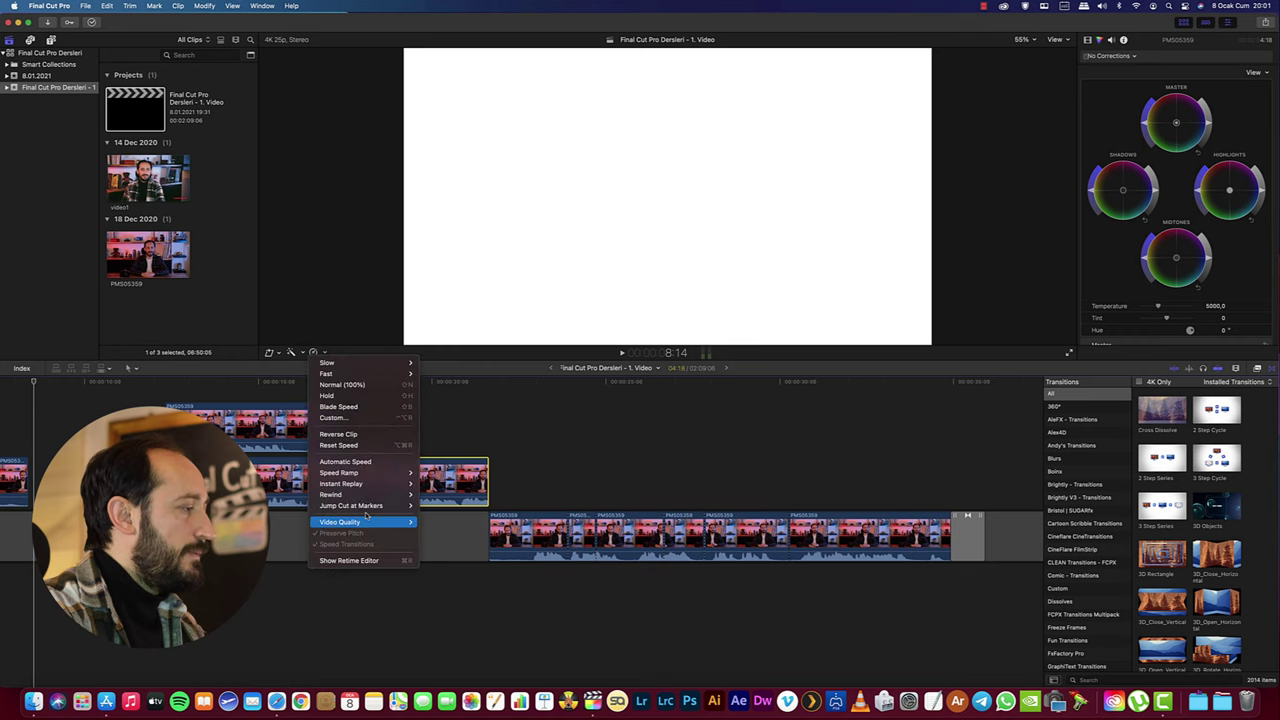
{"action": "mouse_move", "coordinate": [387, 497]}
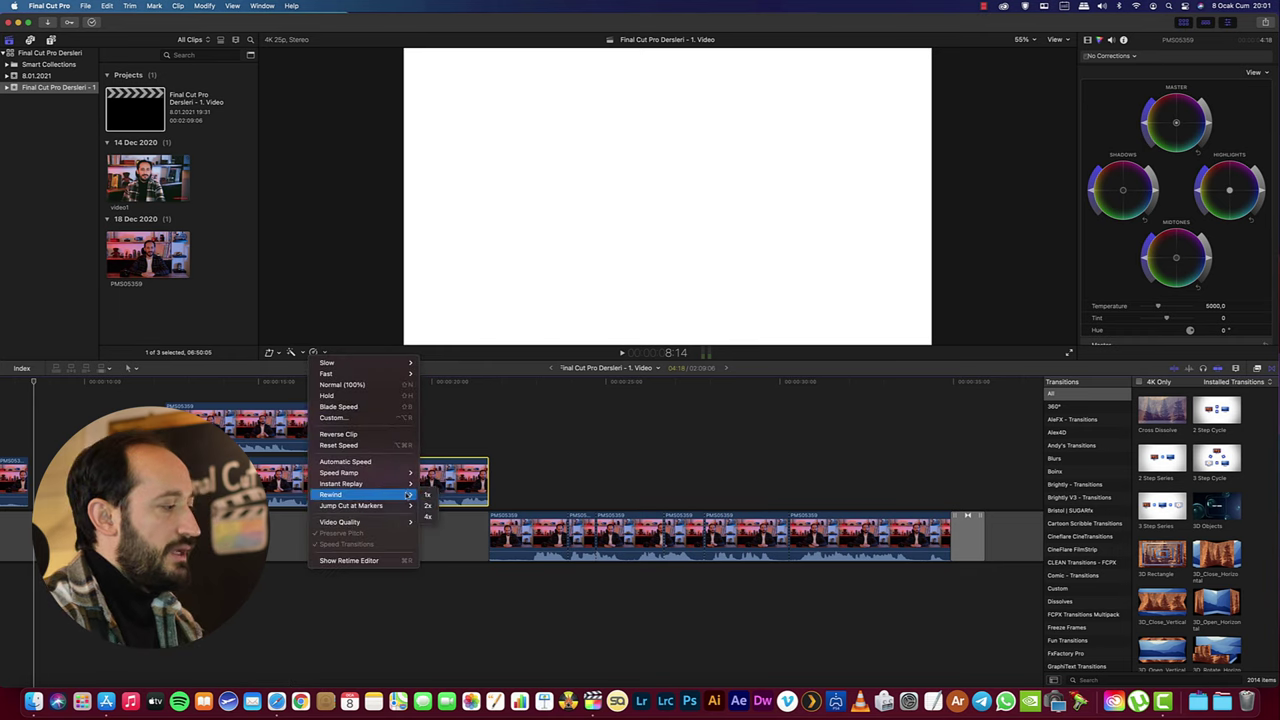
{"action": "mouse_move", "coordinate": [370, 524]}
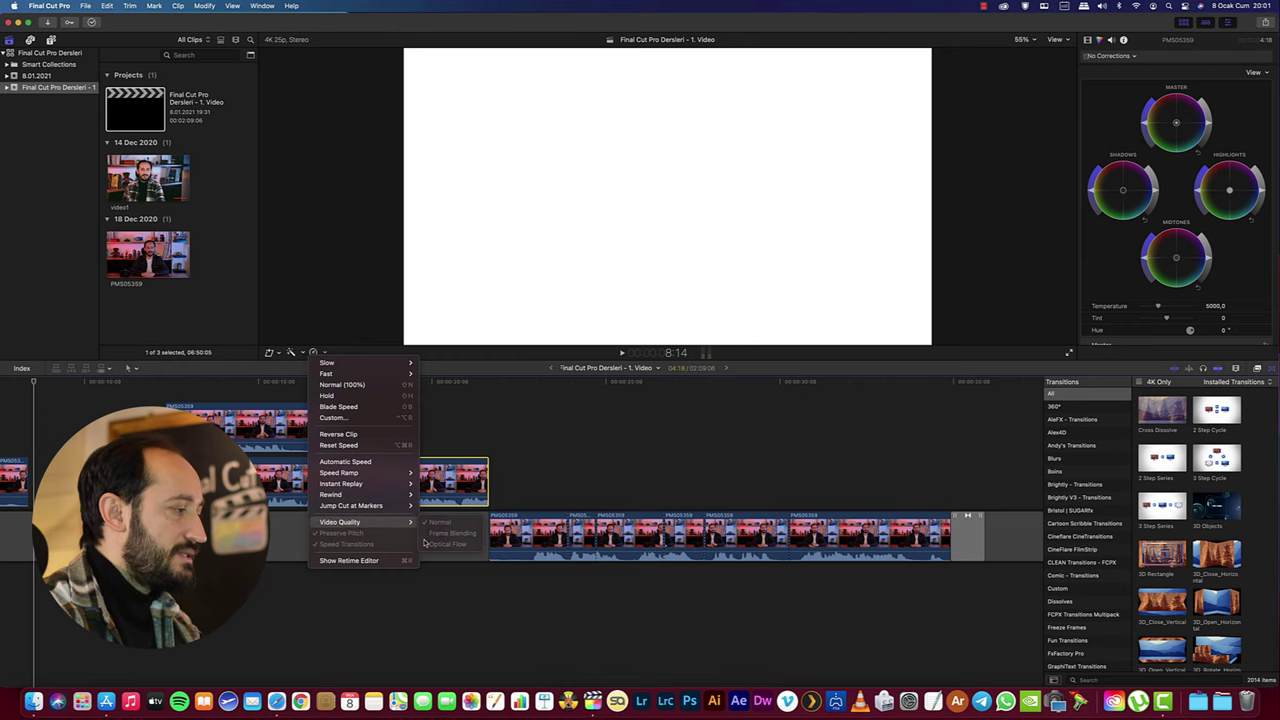
- Show the PMS05359 clip's retime editor, try a much faster speed, then undo it
{"action": "left_click", "coordinate": [348, 561]}
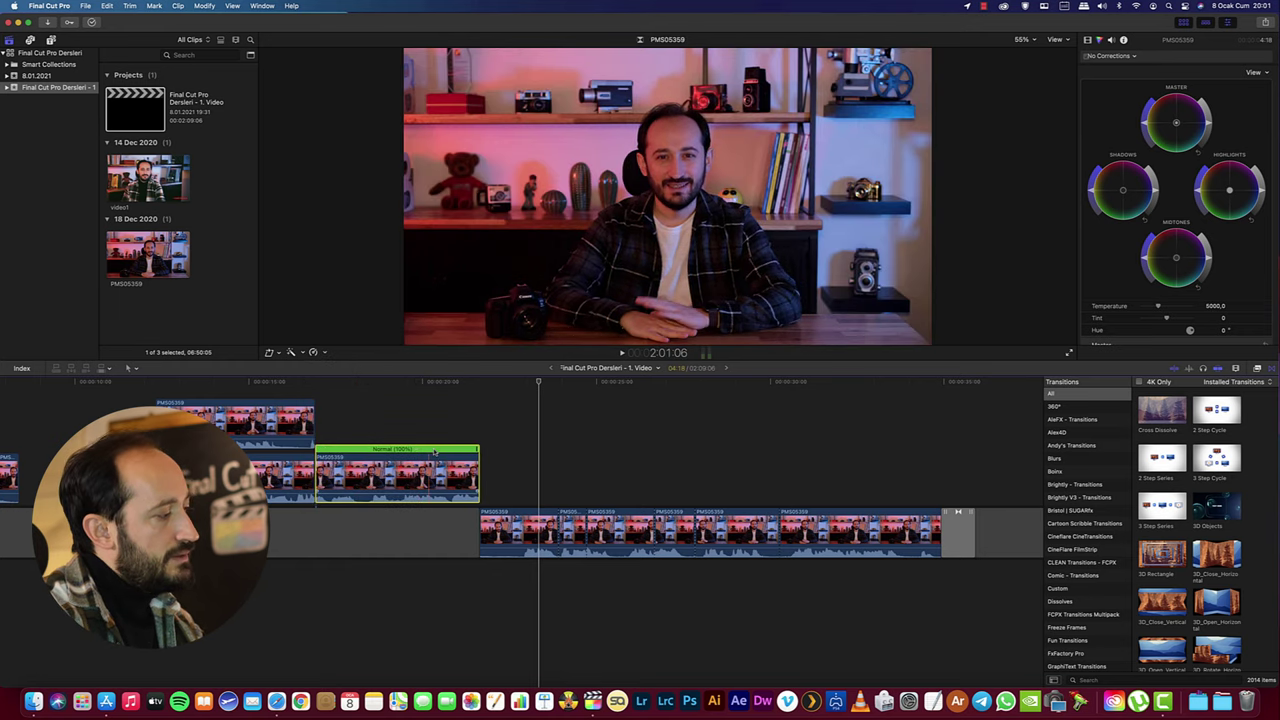
{"action": "left_click_drag", "start_coordinate": [471, 452], "coordinate": [469, 458]}
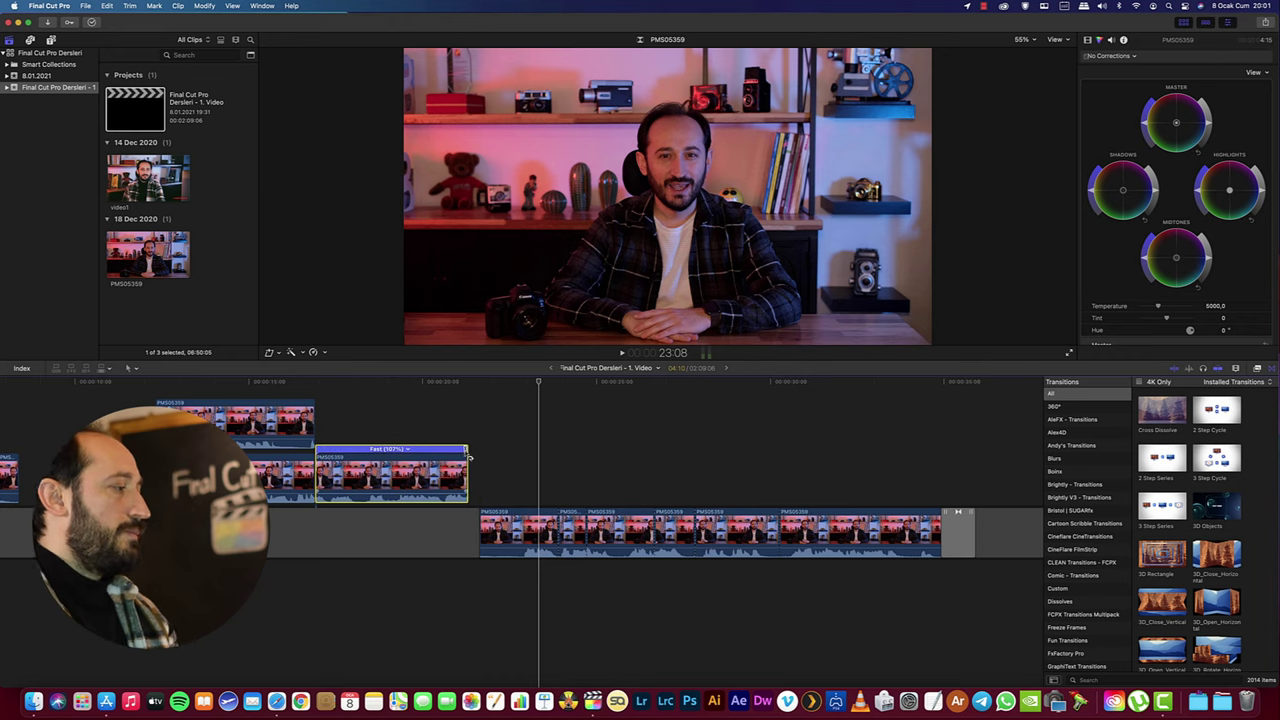
{"action": "mouse_move", "coordinate": [470, 457]}
{"action": "left_mouse_down"}
{"action": "mouse_move", "coordinate": [358, 460]}
{"action": "mouse_move", "coordinate": [913, 476]}
{"action": "left_mouse_up"}
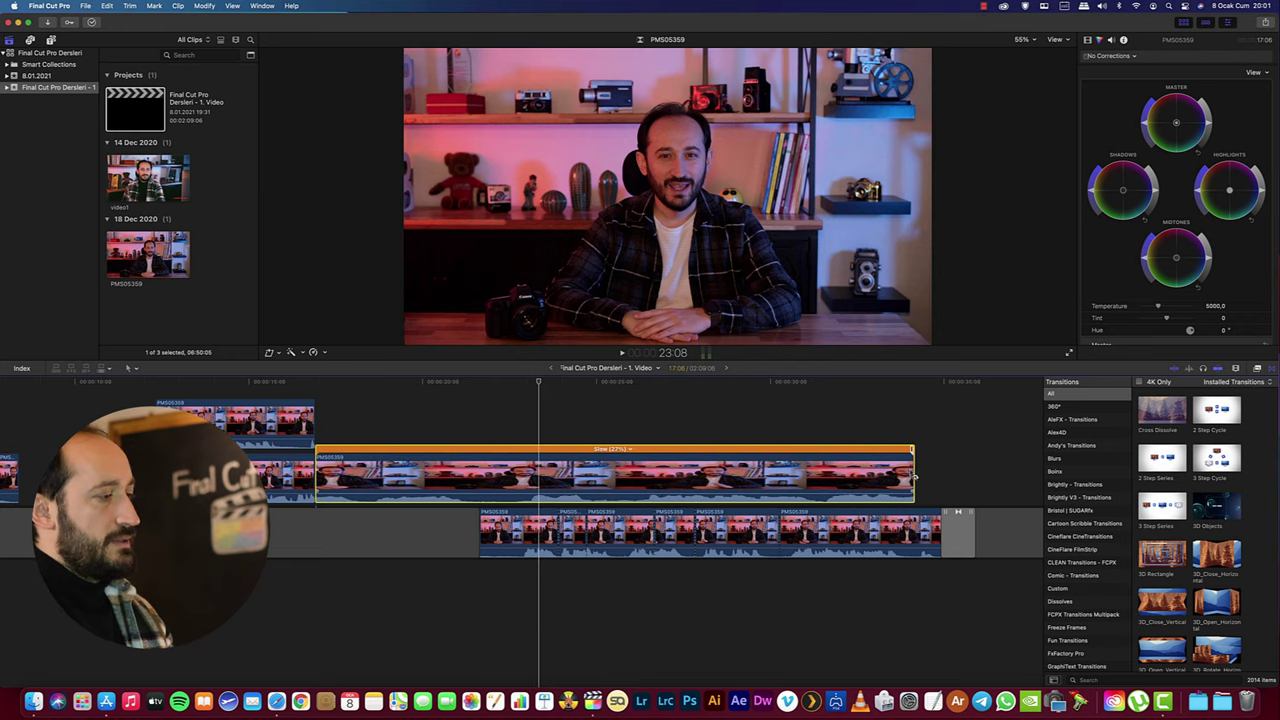
{"action": "key", "text": "super+z"}
{"action": "key", "text": "super+z"}
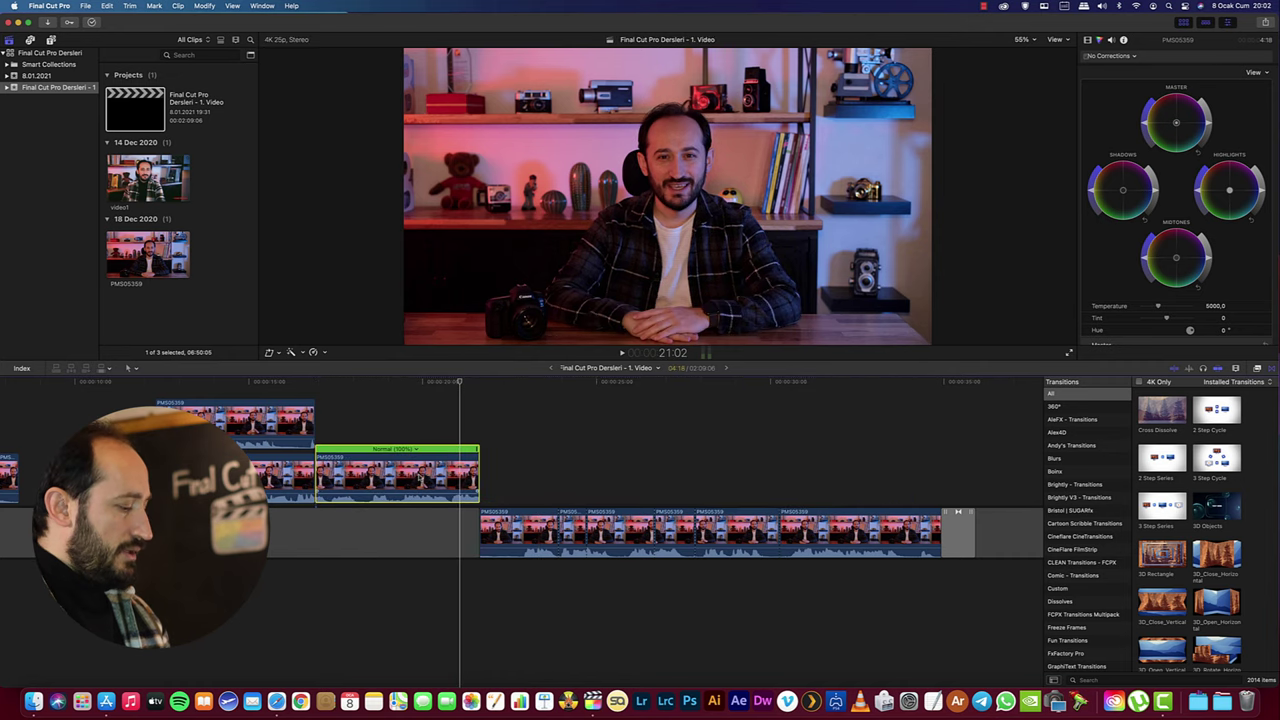
- Toggle the retime editor, try slow motion, and return the clip to Normal (100%)
{"action": "key", "text": "super+r"}
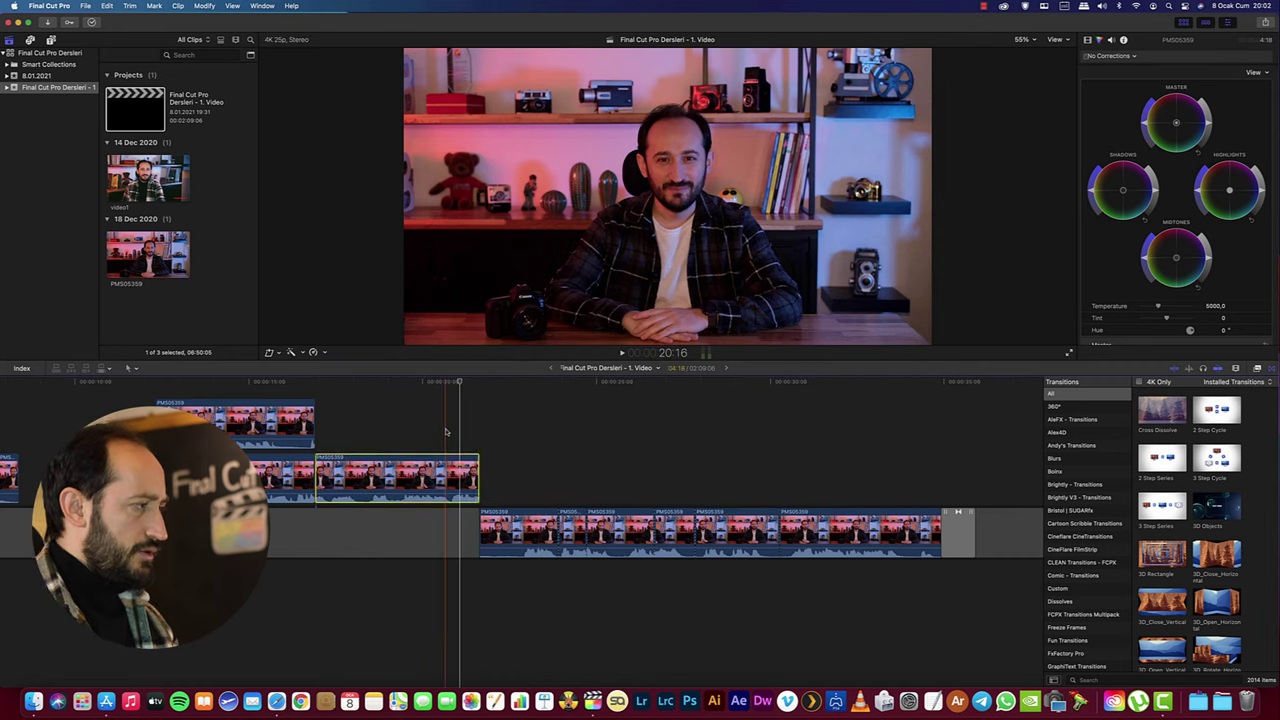
{"action": "key", "text": "super+r"}
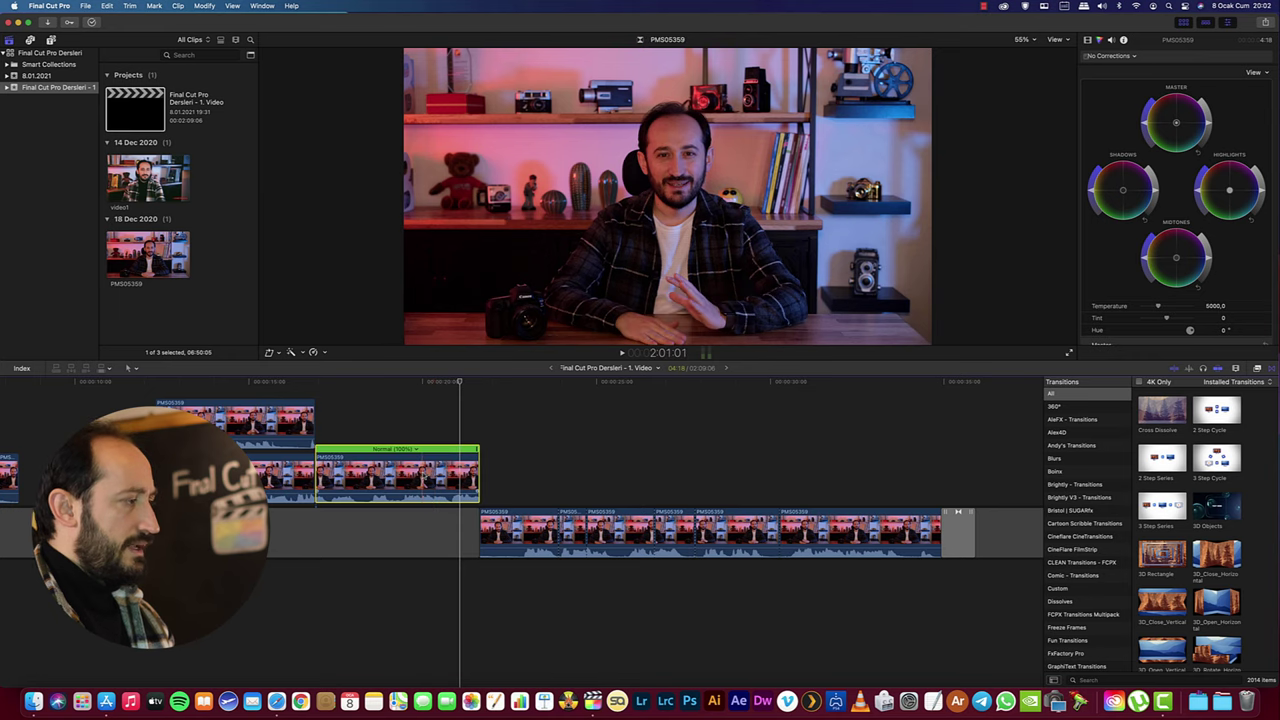
{"action": "mouse_move", "coordinate": [481, 455]}
{"action": "left_mouse_down"}
{"action": "mouse_move", "coordinate": [664, 462]}
{"action": "mouse_move", "coordinate": [406, 472]}
{"action": "left_mouse_up"}
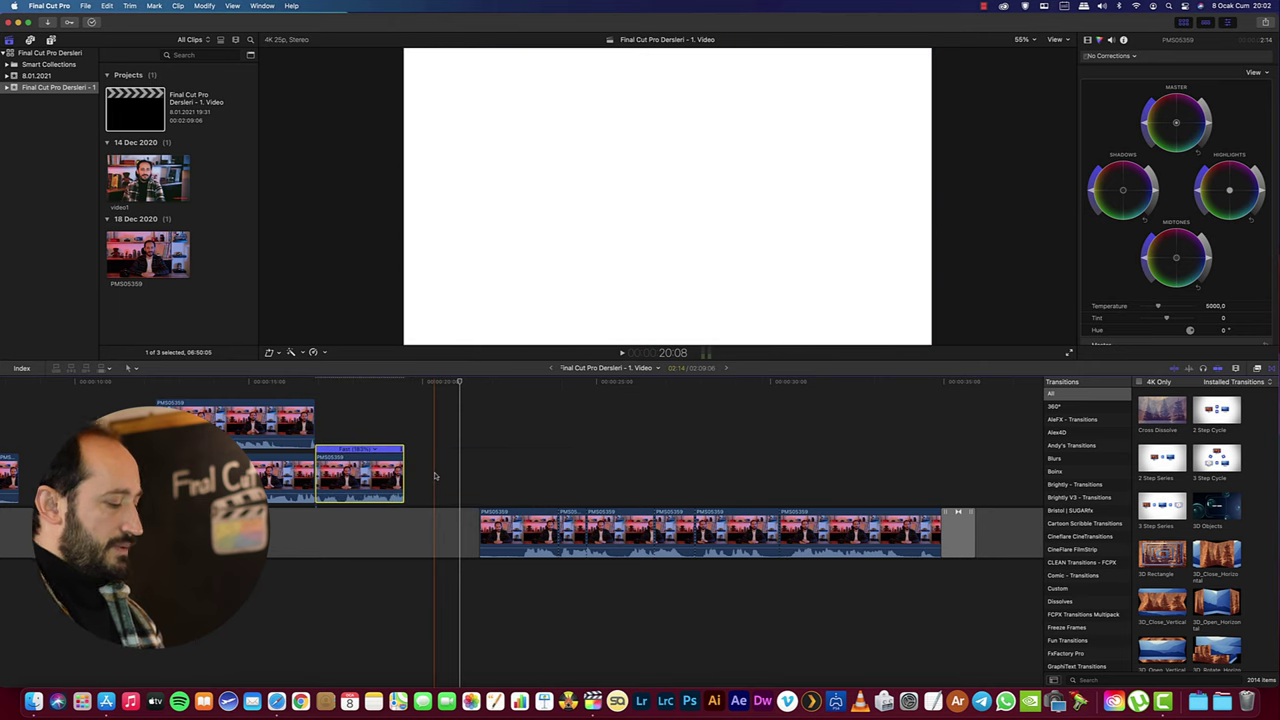
{"action": "key", "text": "shift+n"}
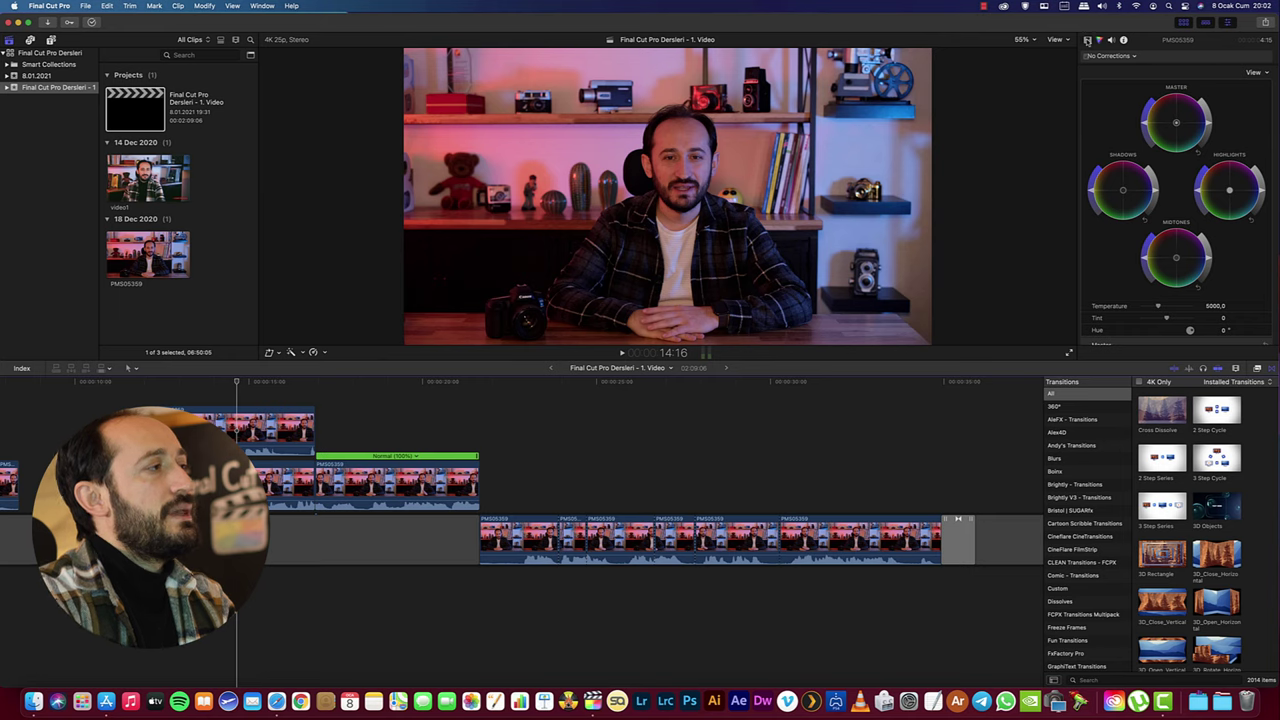
{"action": "left_click", "coordinate": [1087, 40]}
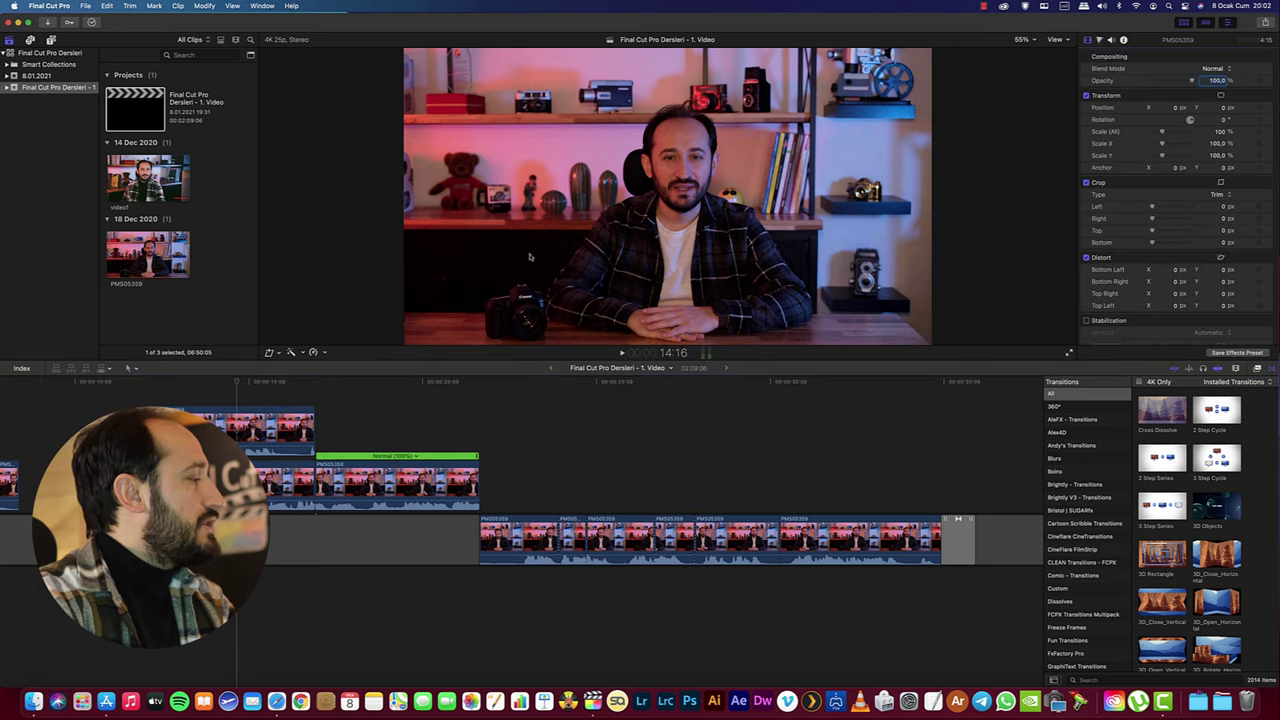
{"action": "left_click", "coordinate": [253, 432]}
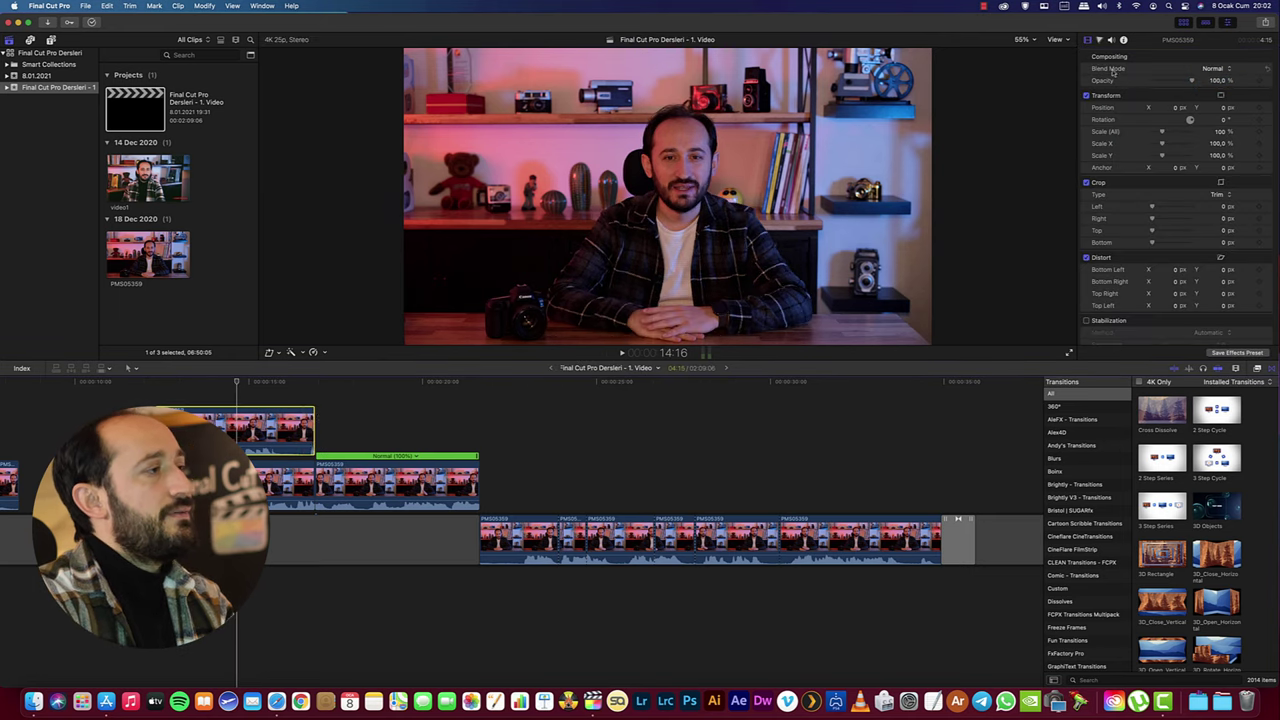
{"action": "left_click", "coordinate": [1209, 69]}
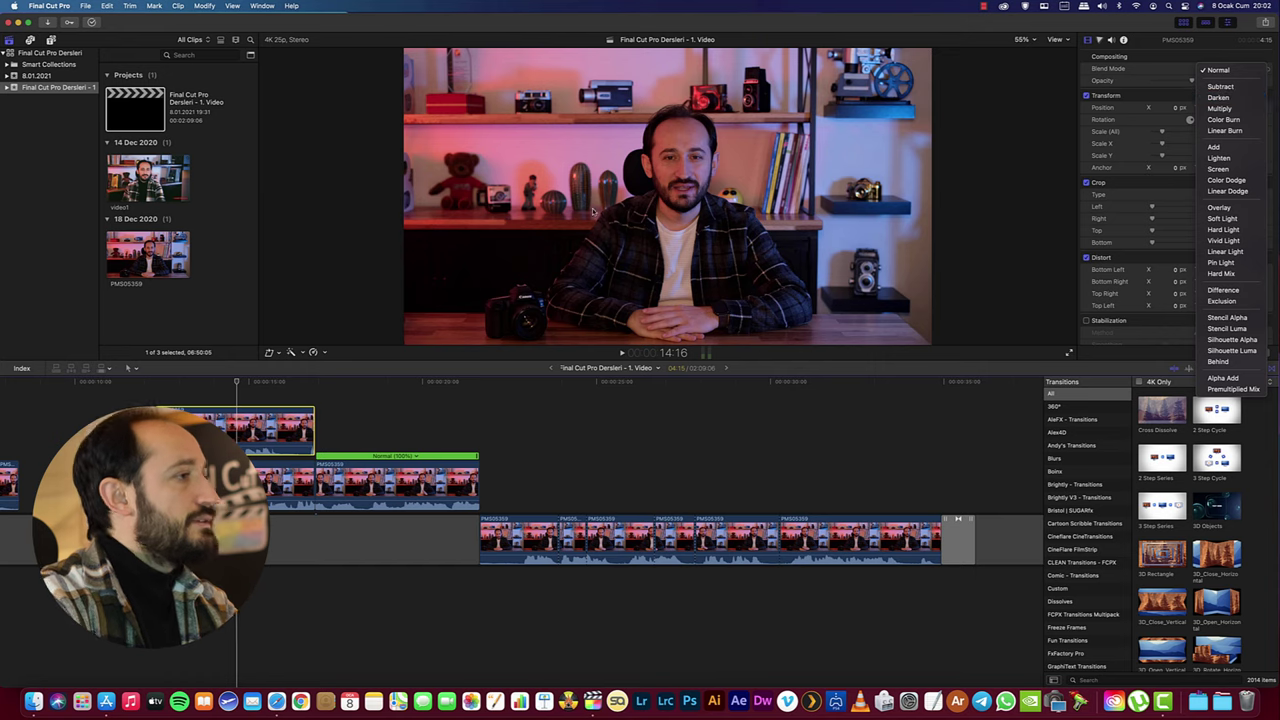
{"action": "left_click", "coordinate": [1220, 108]}
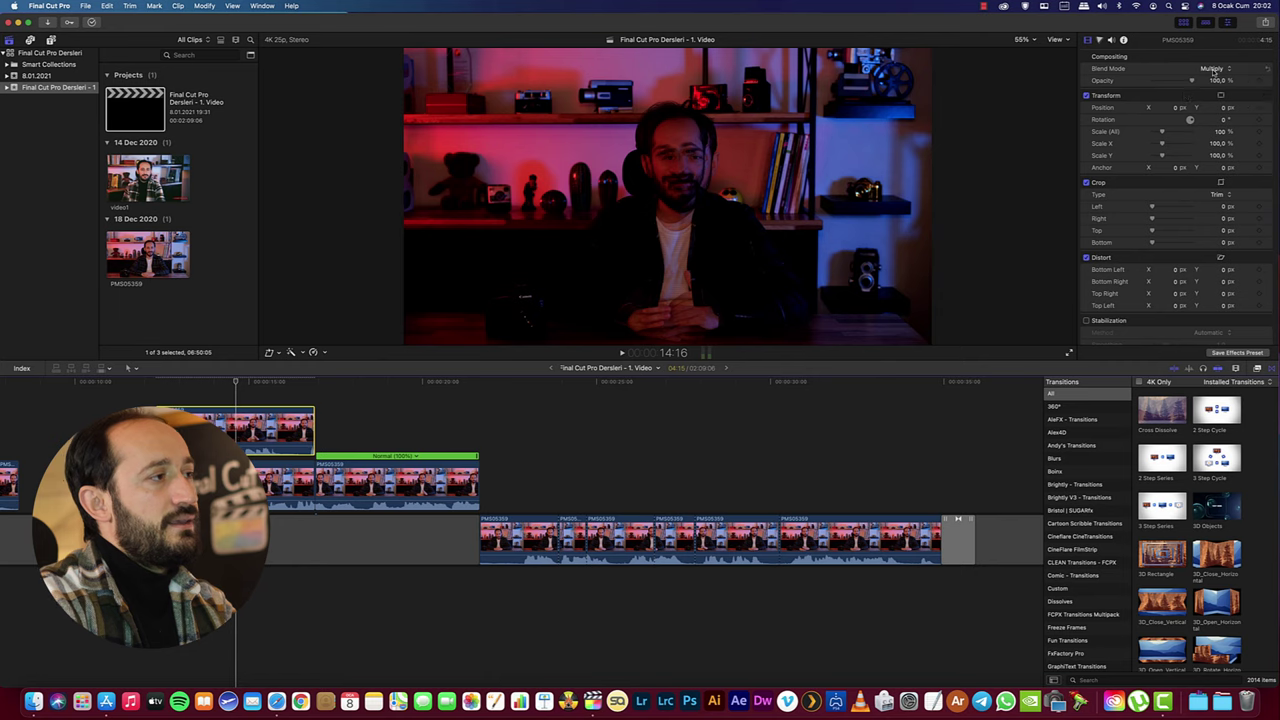
{"action": "left_click", "coordinate": [1213, 68]}
{"action": "left_click", "coordinate": [1219, 35]}
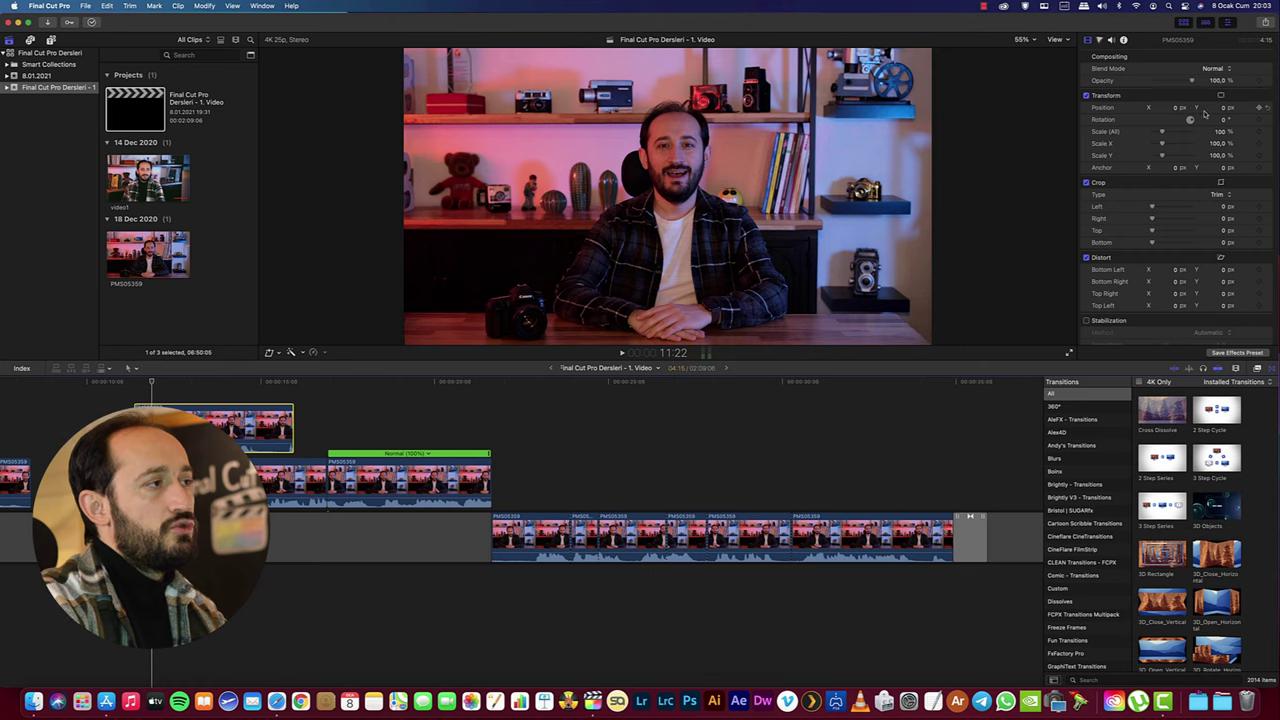
- Reposition, scale to 166%, crop and skew the bottom-left corner of the connected PMS05359 clip
{"action": "left_click_drag", "start_coordinate": [1177, 110], "coordinate": [1185, 127]}
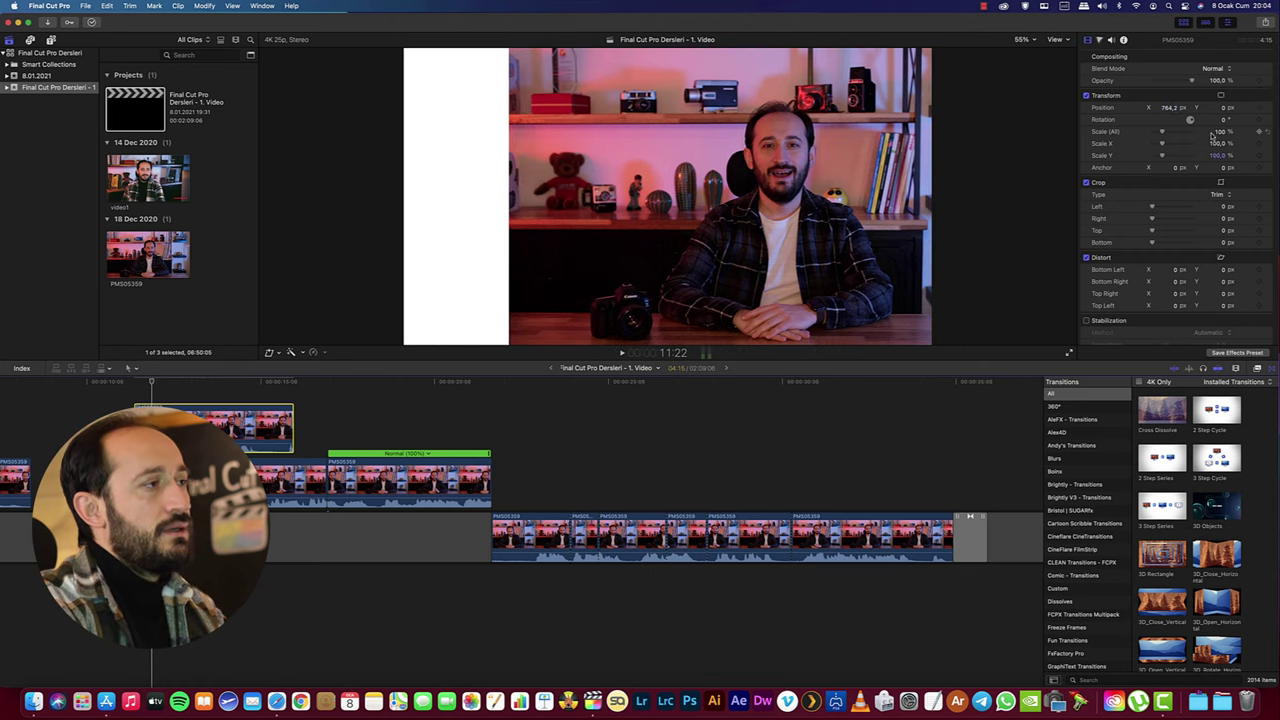
{"action": "left_click_drag", "start_coordinate": [1162, 133], "coordinate": [1159, 141]}
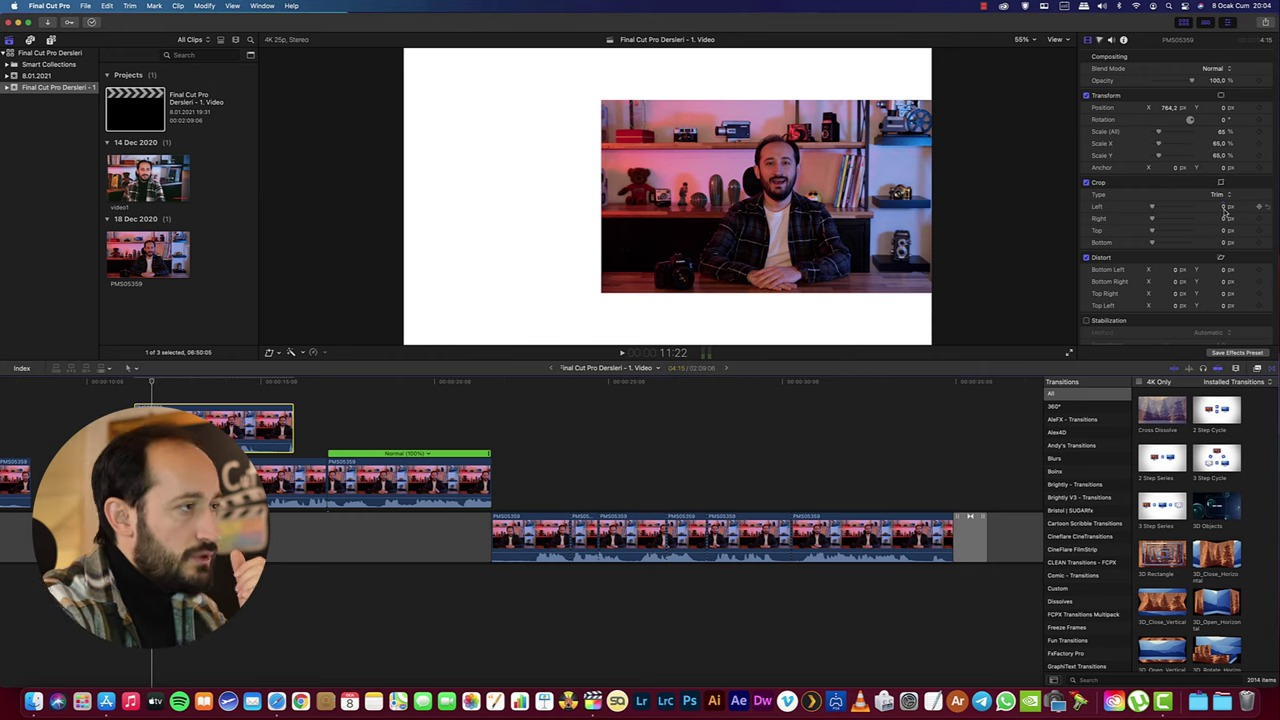
{"action": "left_click", "coordinate": [1224, 207]}
{"action": "left_click_drag", "start_coordinate": [1224, 207], "coordinate": [1222, 218]}
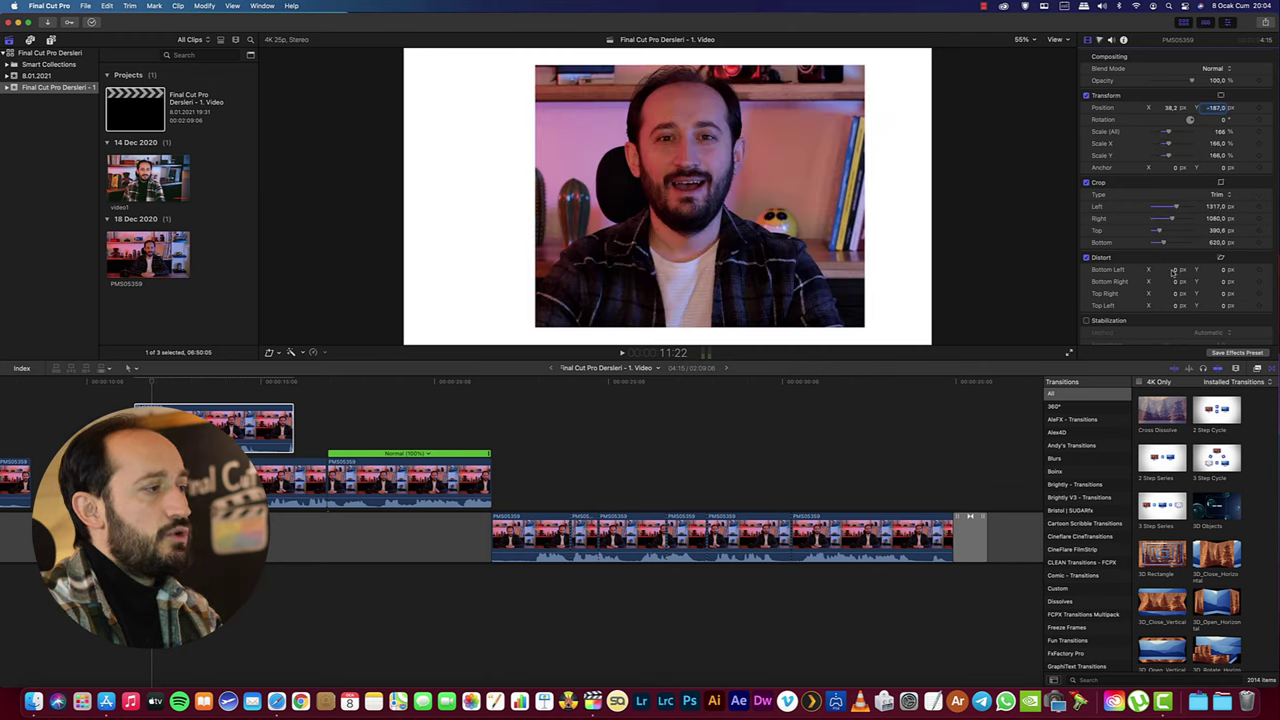
{"action": "left_click_drag", "start_coordinate": [1178, 269], "coordinate": [1205, 272]}
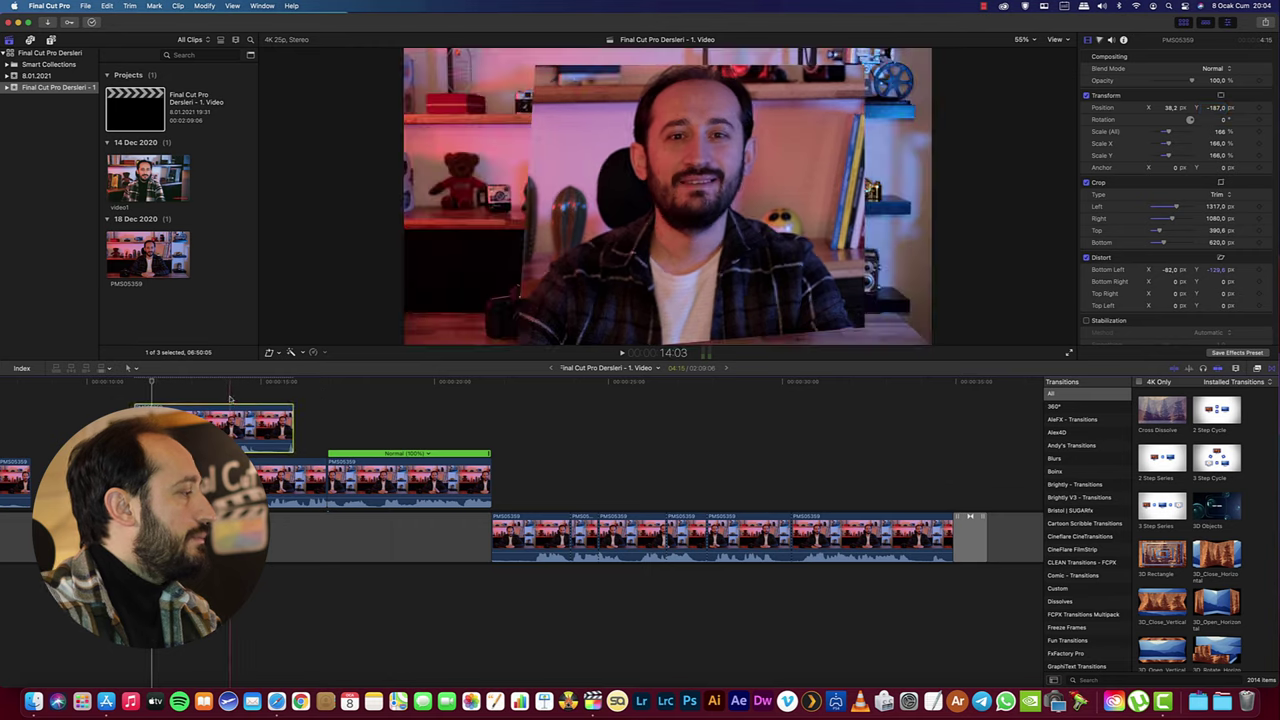
{"action": "left_click", "coordinate": [230, 399]}
{"action": "scroll", "coordinate": [1091, 278], "scroll_direction": "down", "scroll_amount": 3}
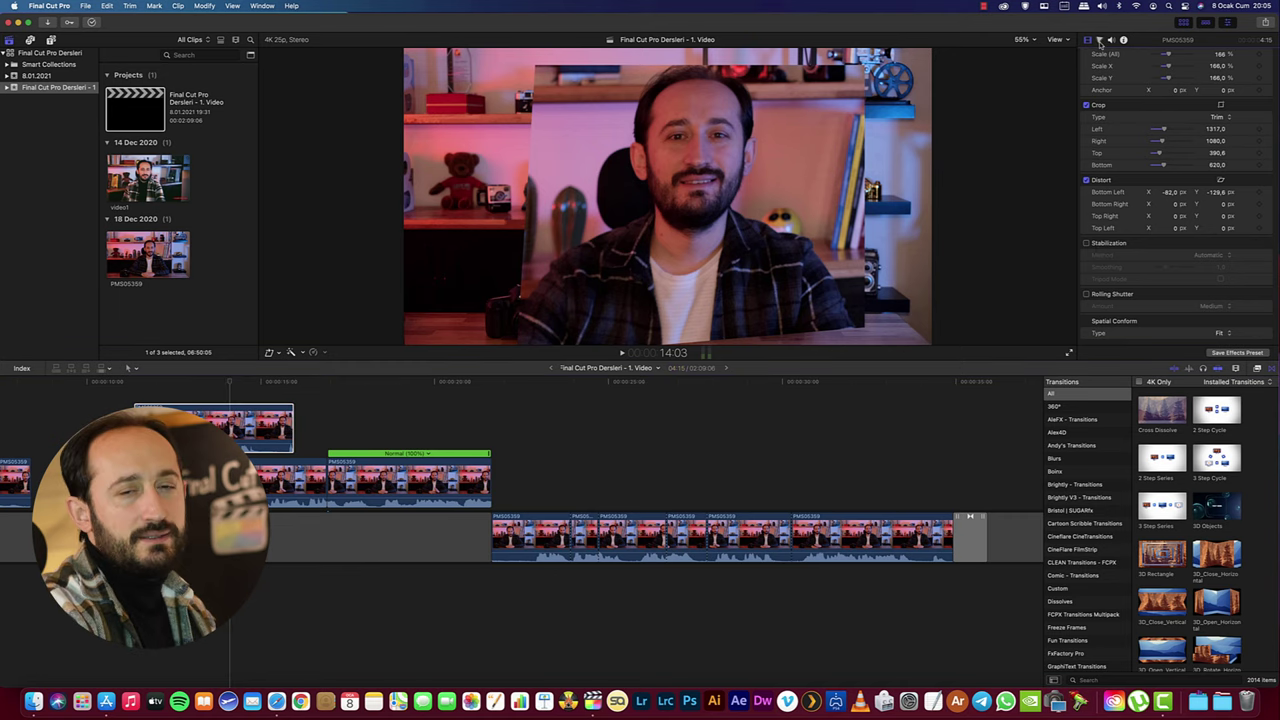
- Add a Color Wheels correction to the clip and raise master saturation to 1.06
{"action": "left_click", "coordinate": [1099, 40]}
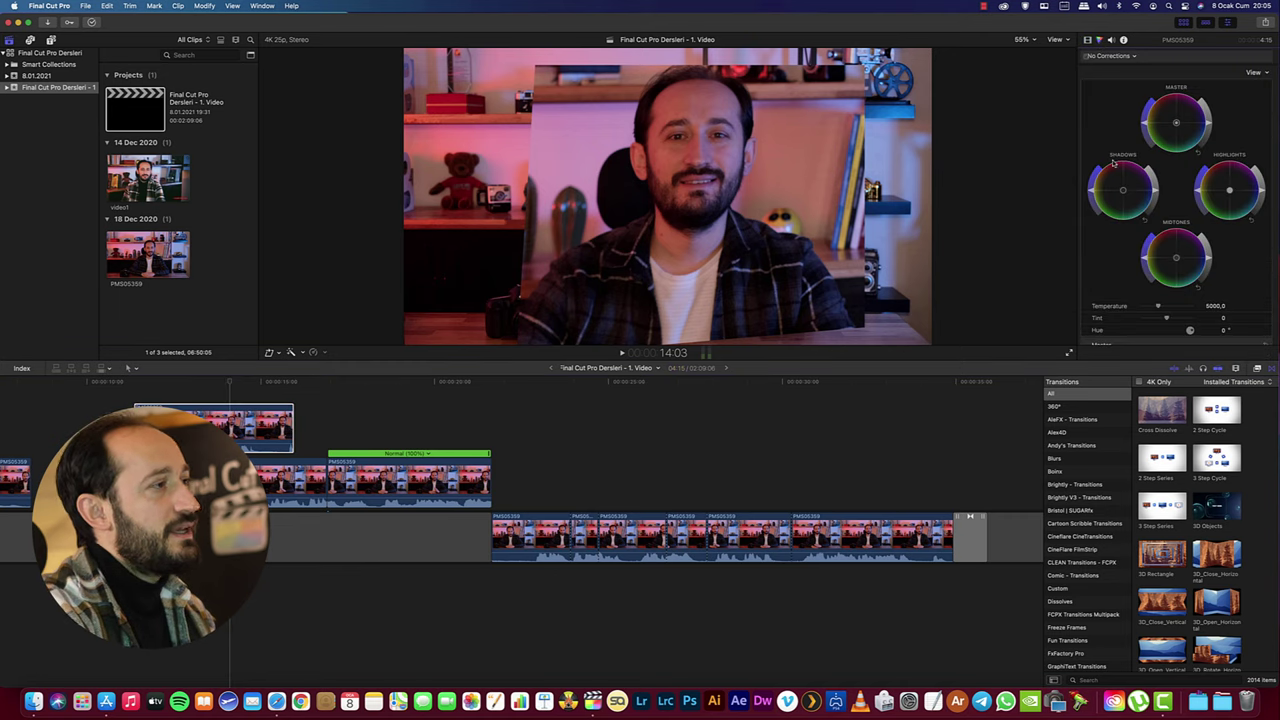
{"action": "scroll", "coordinate": [1120, 220], "scroll_direction": "down", "scroll_amount": 2}
{"action": "scroll", "coordinate": [1125, 280], "scroll_direction": "up", "scroll_amount": 2}
{"action": "scroll", "coordinate": [1150, 335], "scroll_direction": "down", "scroll_amount": 3}
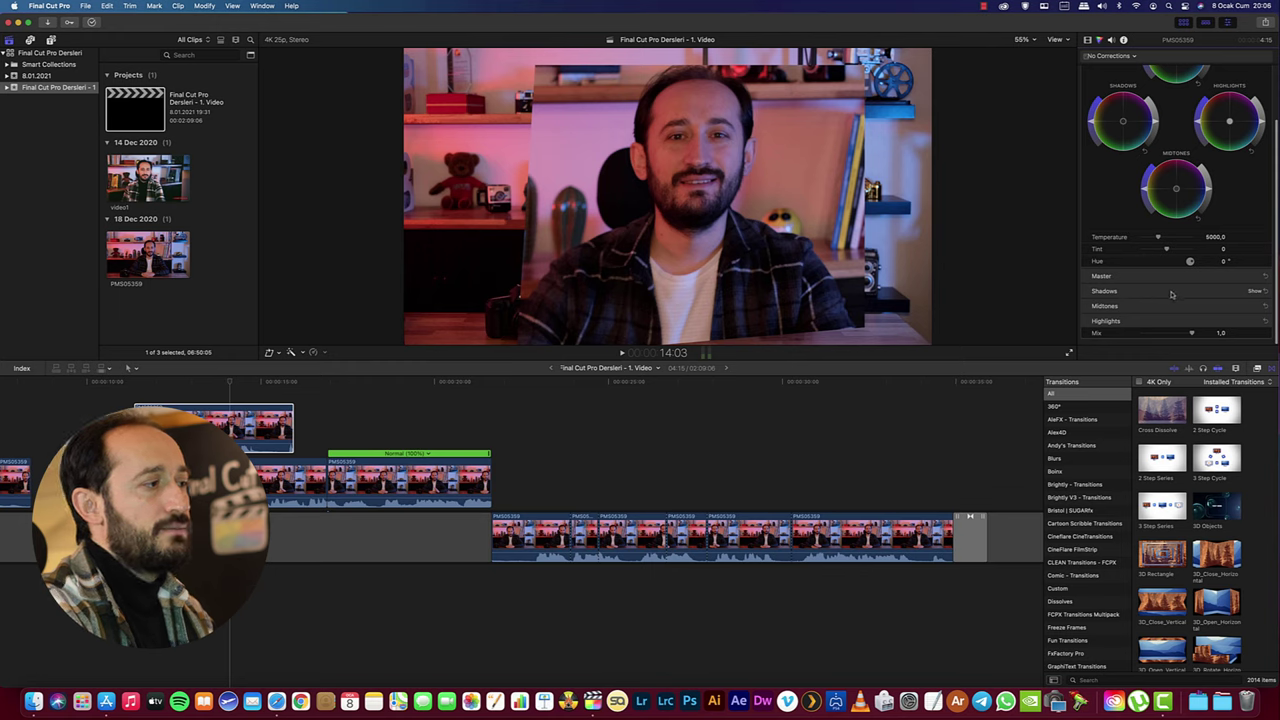
{"action": "left_click", "coordinate": [1254, 276]}
{"action": "left_click_drag", "start_coordinate": [1168, 300], "coordinate": [1180, 302]}
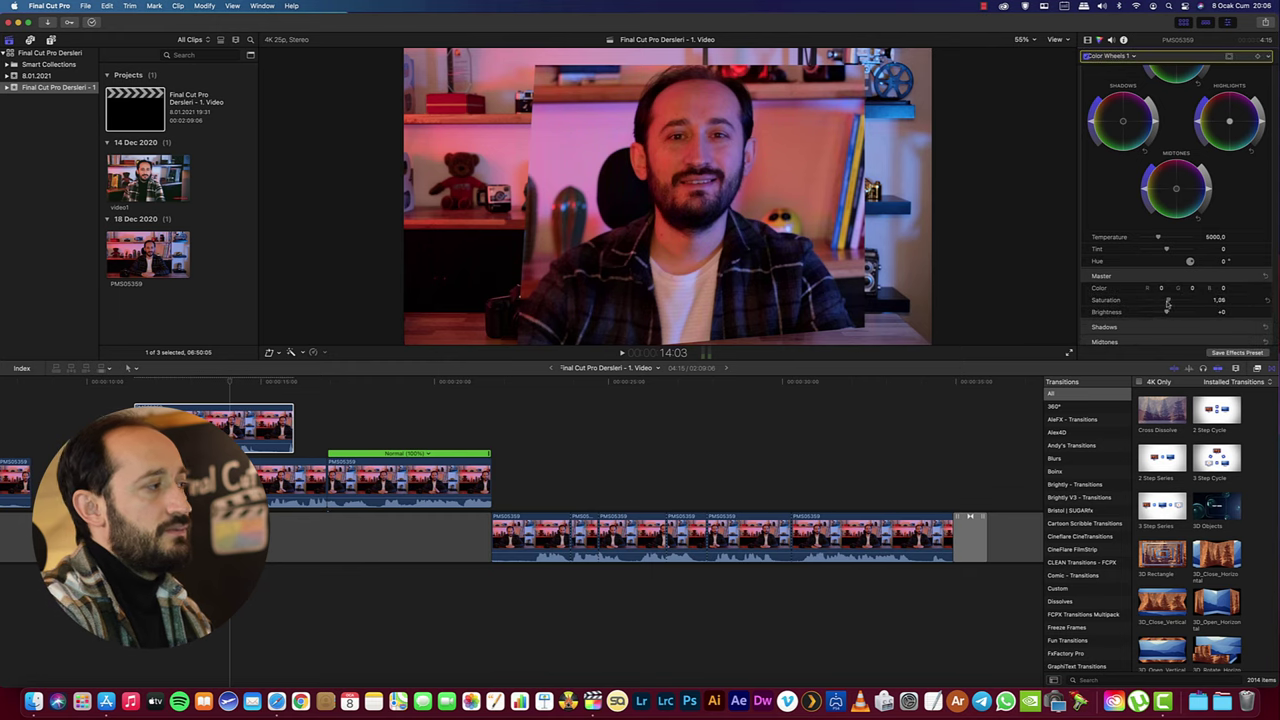
{"action": "scroll", "coordinate": [1150, 150], "scroll_direction": "up", "scroll_amount": 3}
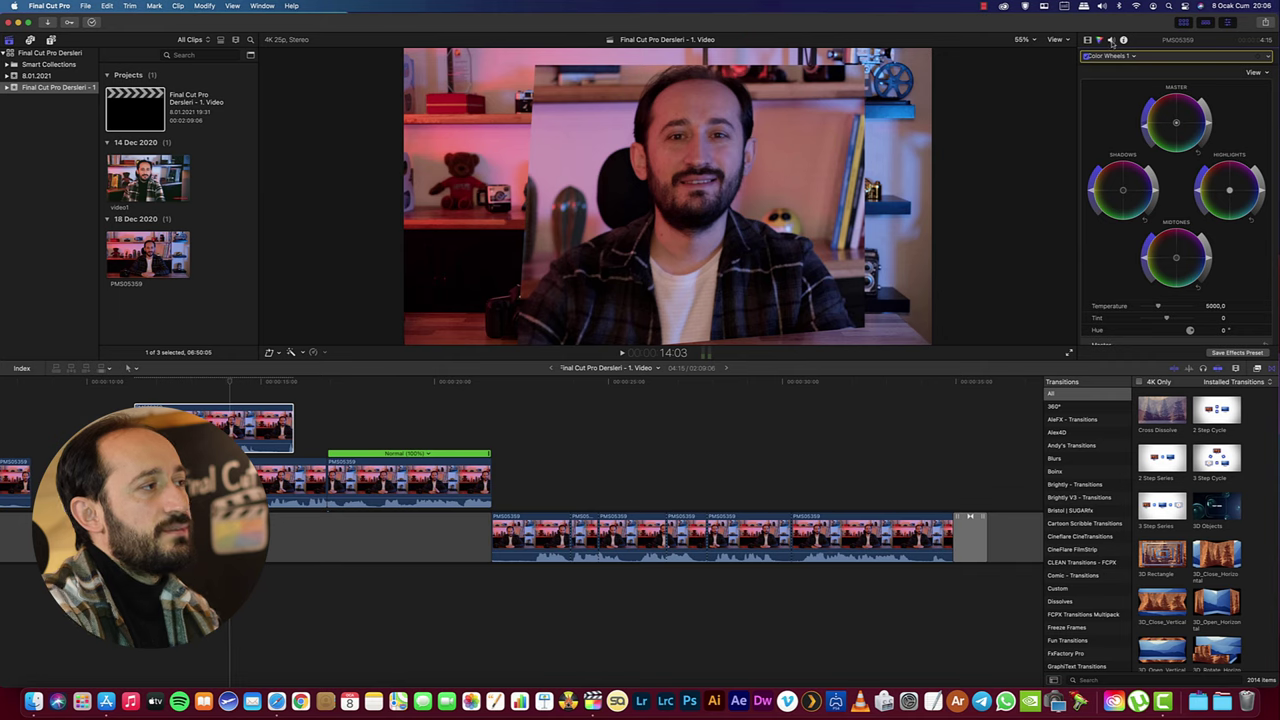
{"action": "left_click", "coordinate": [1111, 41]}
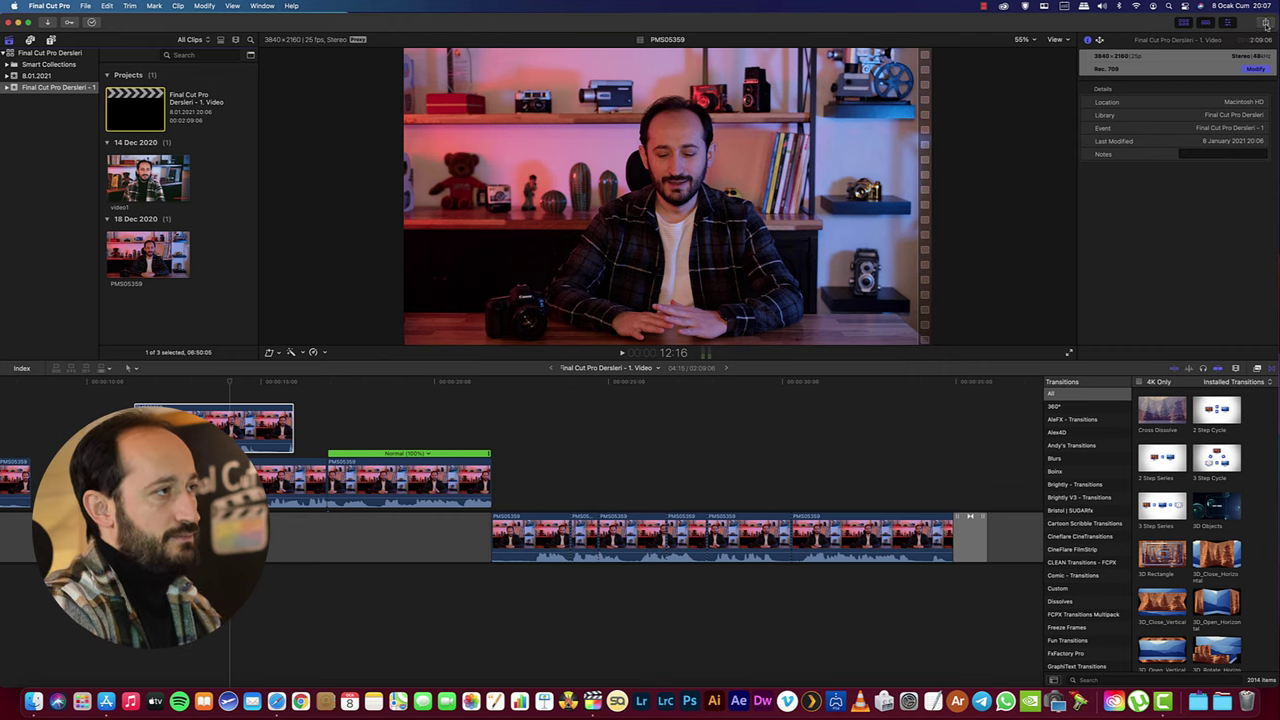
- Open the Share destinations list showing Master File, Apple Devices, YouTube and other presets
{"action": "left_click", "coordinate": [1265, 22]}
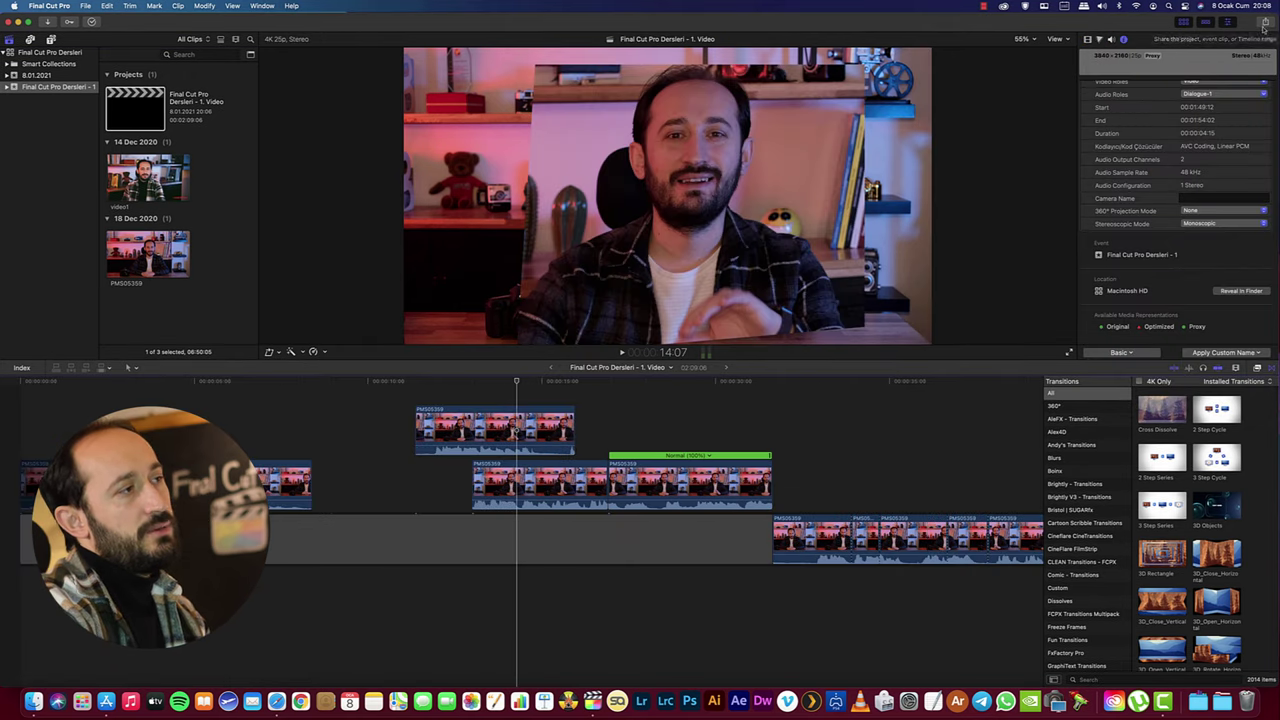
{"action": "left_click", "coordinate": [1265, 22]}
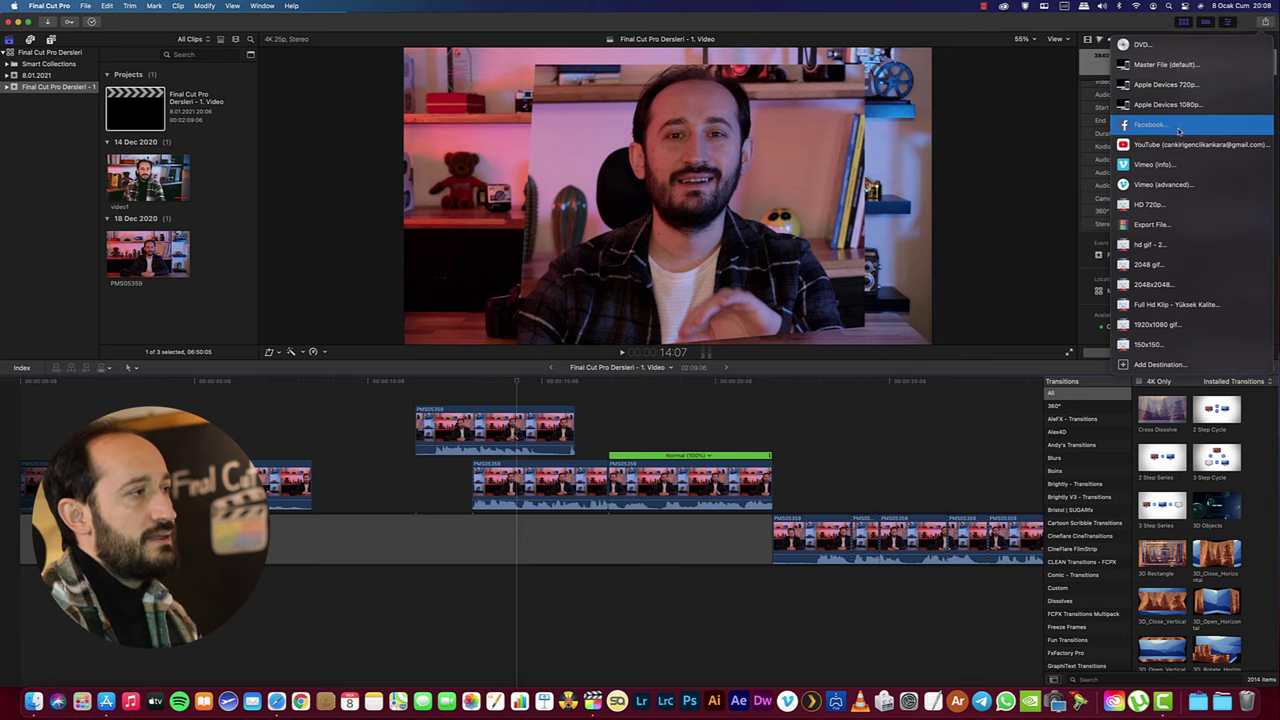
{"action": "left_click", "coordinate": [1266, 24]}
{"action": "left_click", "coordinate": [1266, 23]}
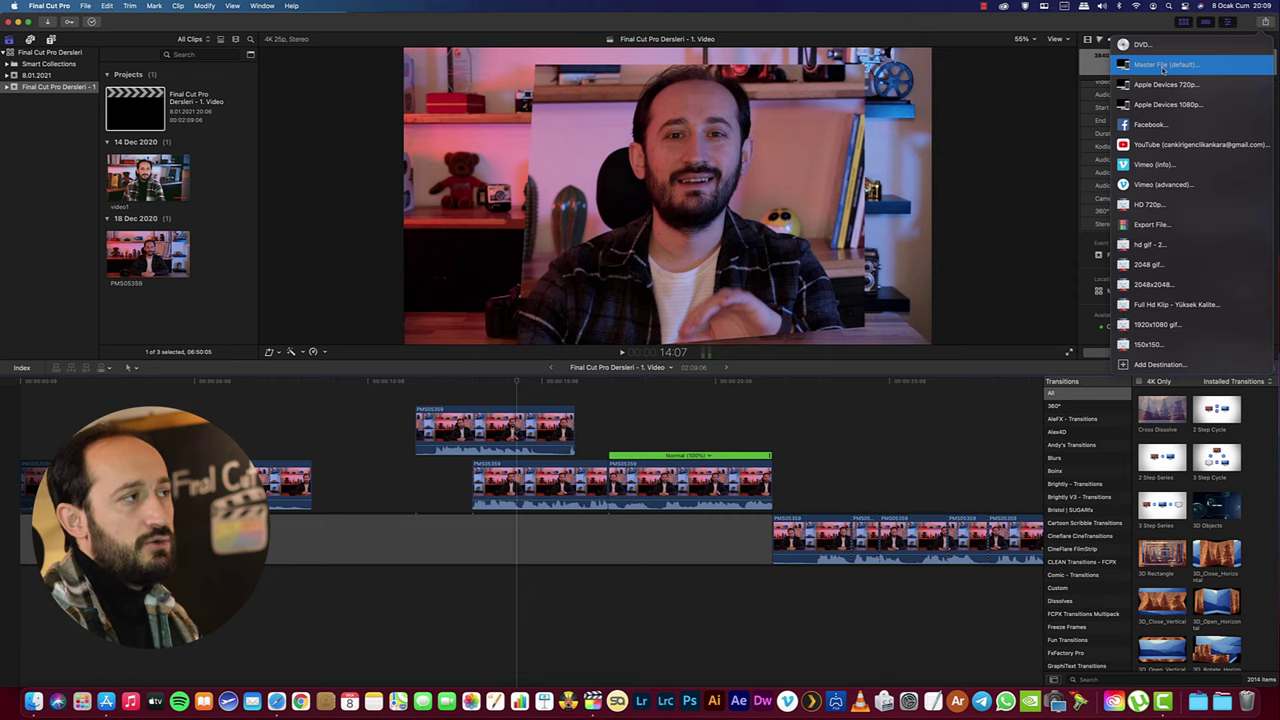
- Start a Master File export past the proxy warning, keeping Computer format and H.264 Better Quality
{"action": "left_click", "coordinate": [1163, 66]}
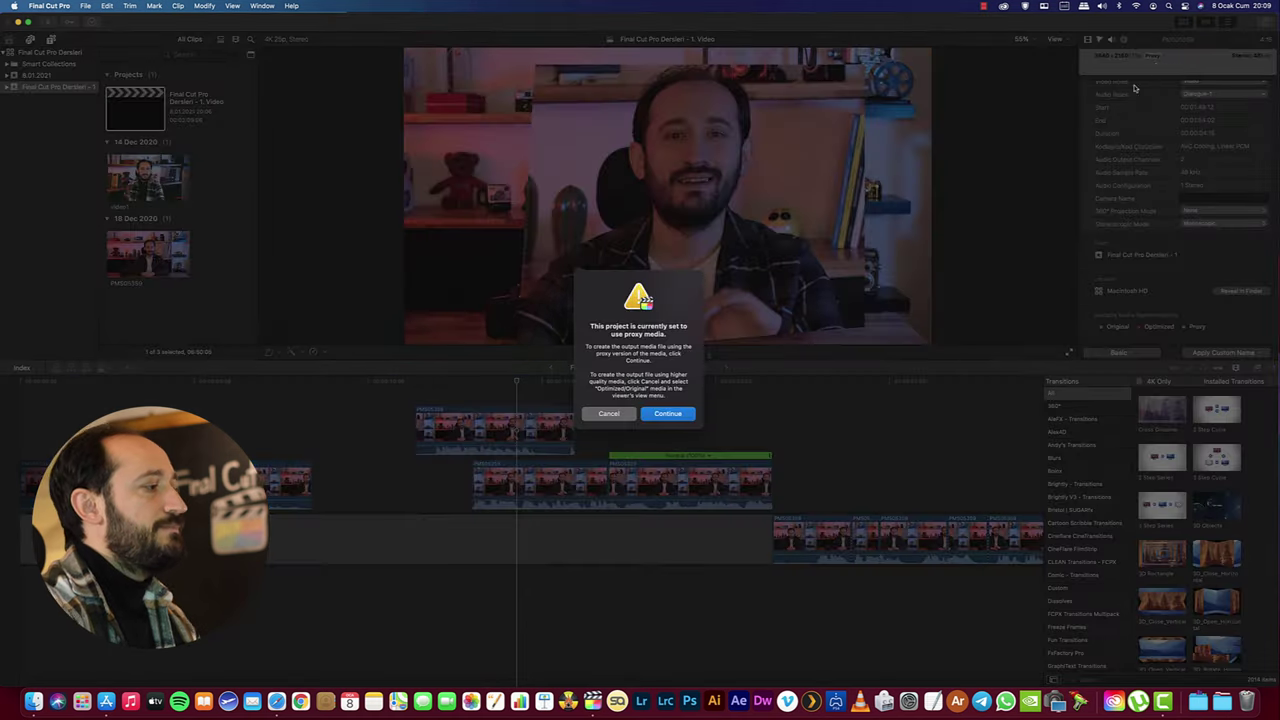
{"action": "left_click", "coordinate": [677, 420]}
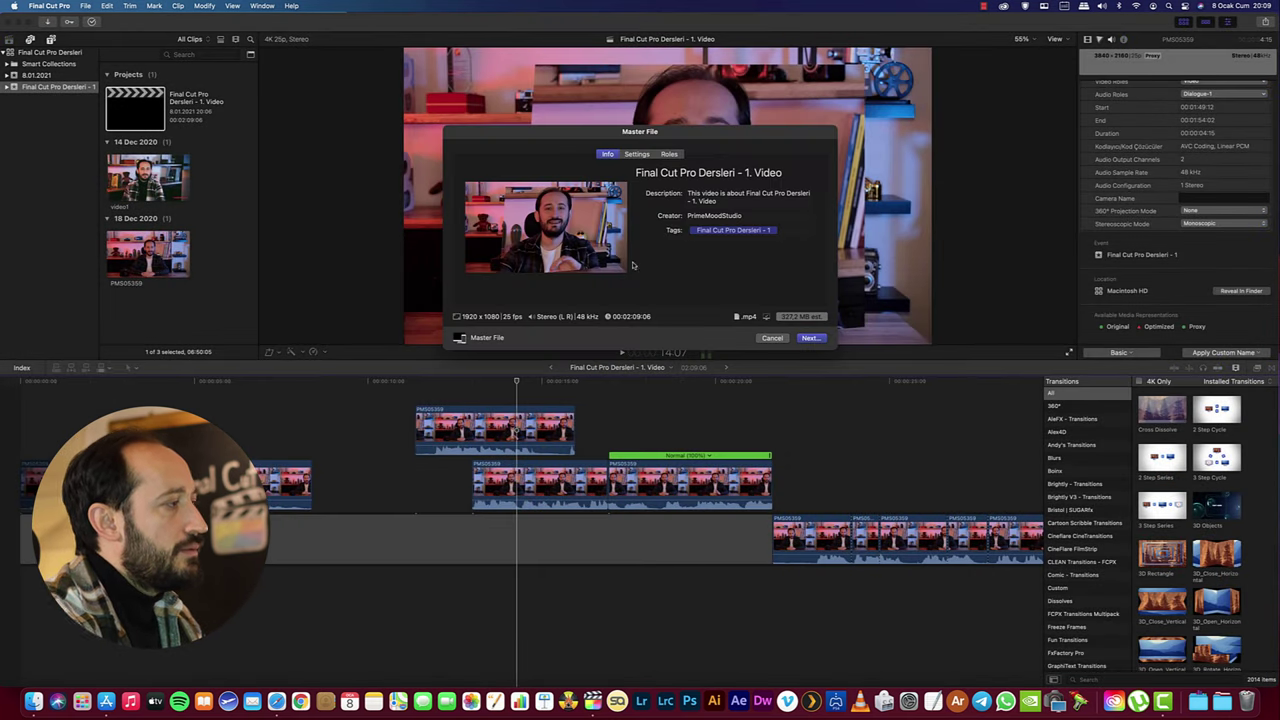
{"action": "left_click", "coordinate": [637, 154]}
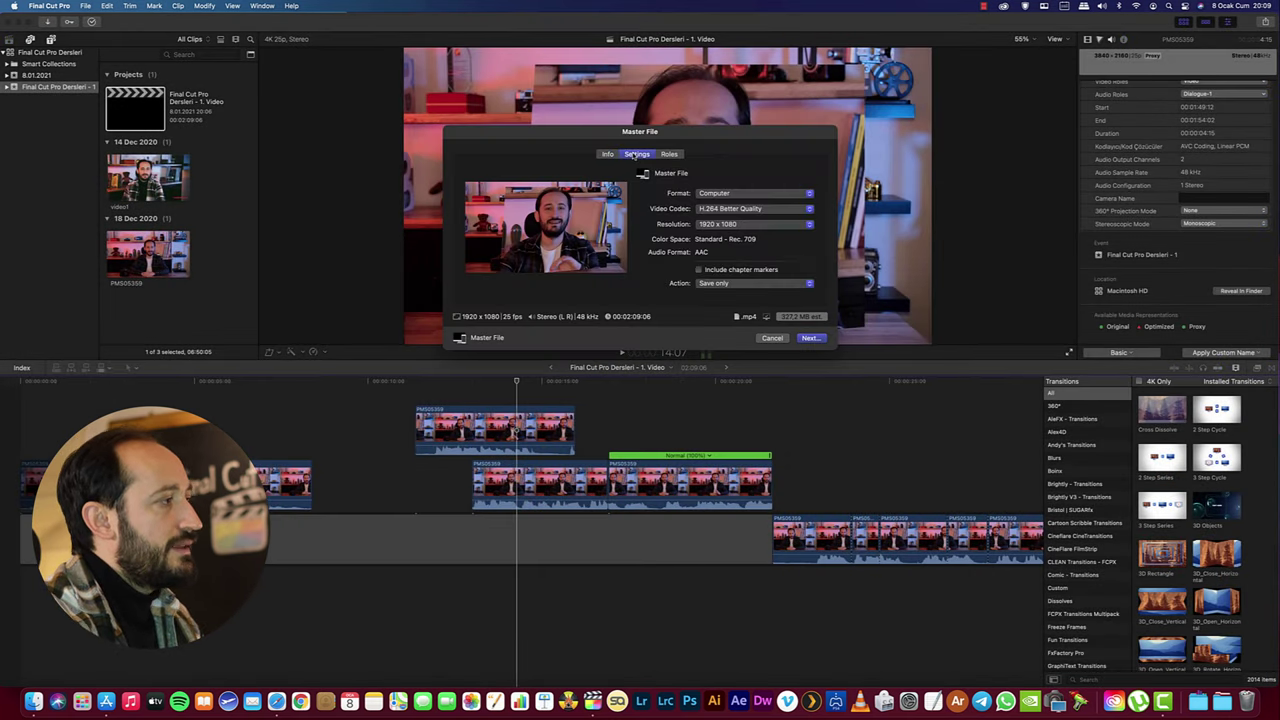
{"action": "left_click", "coordinate": [746, 196]}
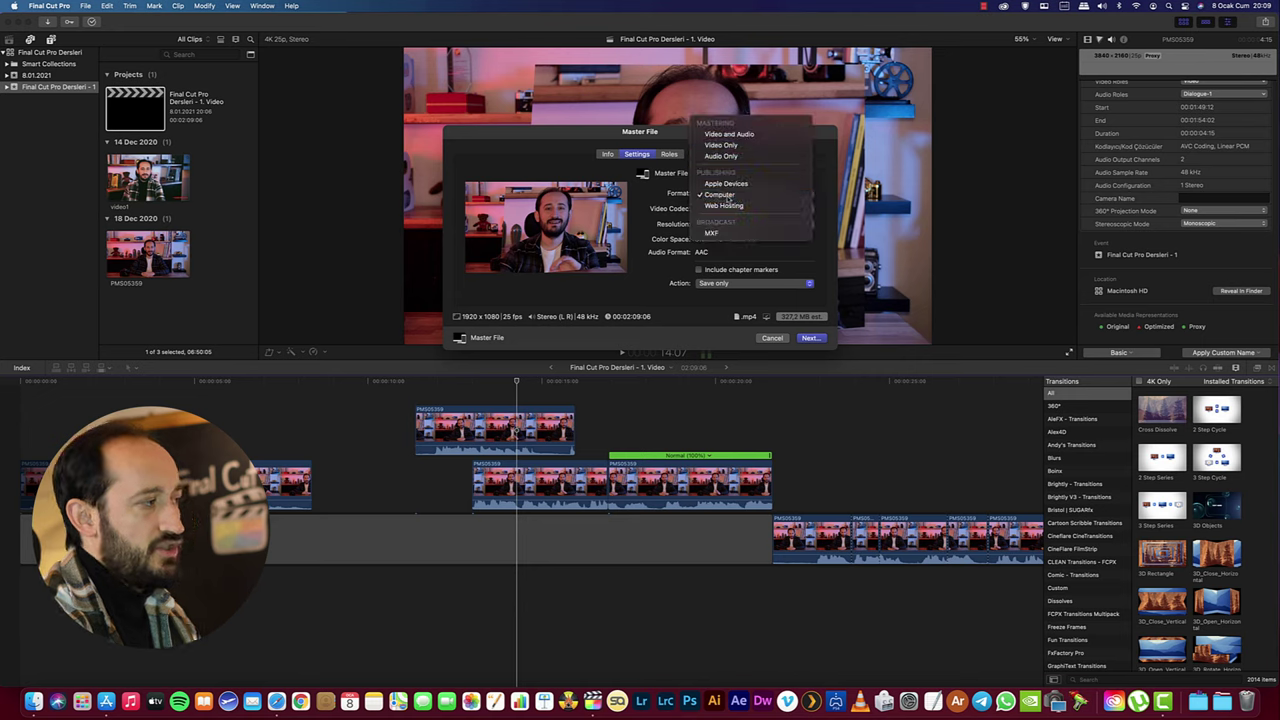
{"action": "left_click", "coordinate": [734, 197]}
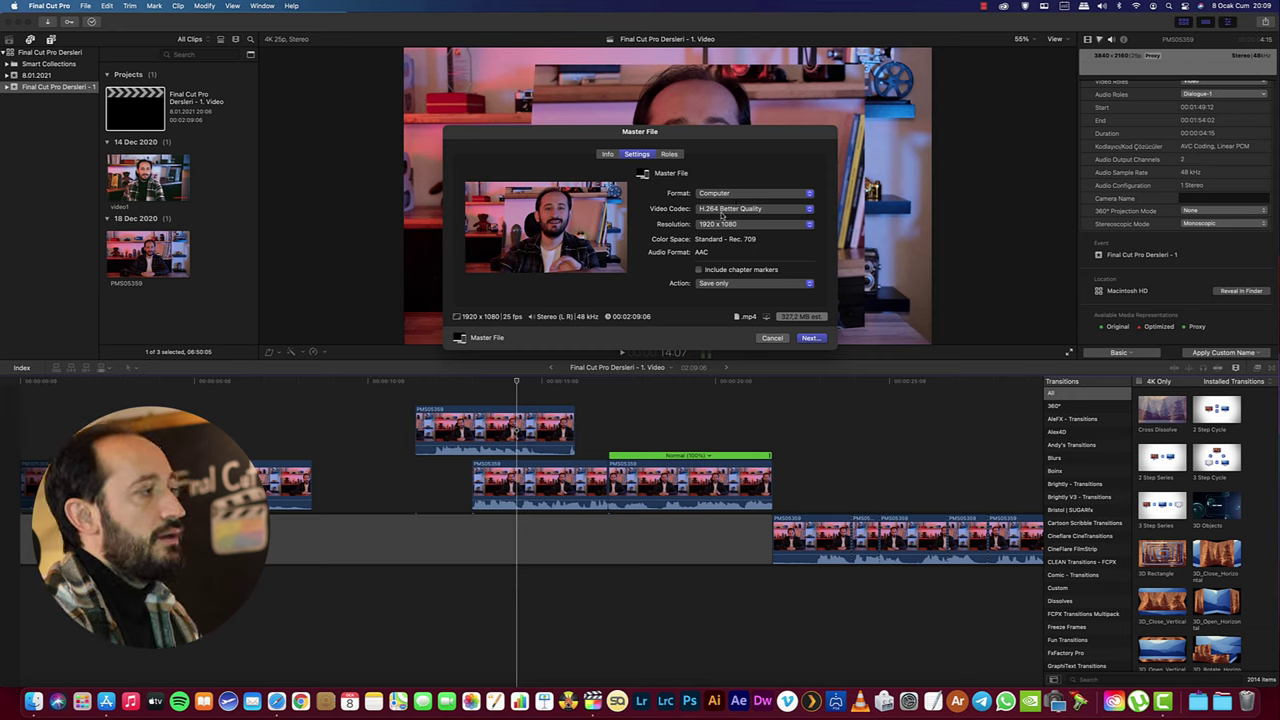
{"action": "left_click", "coordinate": [725, 209]}
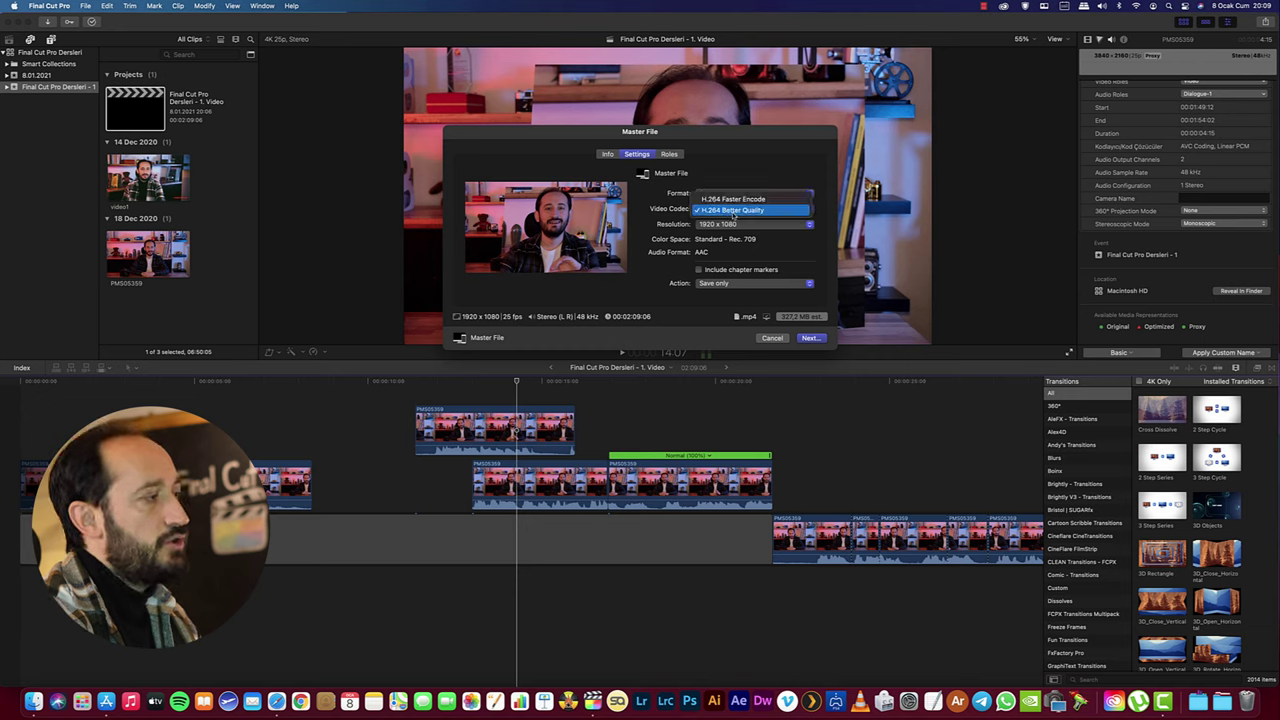
{"action": "left_click", "coordinate": [731, 211]}
- Set the export resolution to 3840 x 2160 after comparing 1920 x 1080 and 1280 x 720, without saving
{"action": "left_click", "coordinate": [747, 224]}
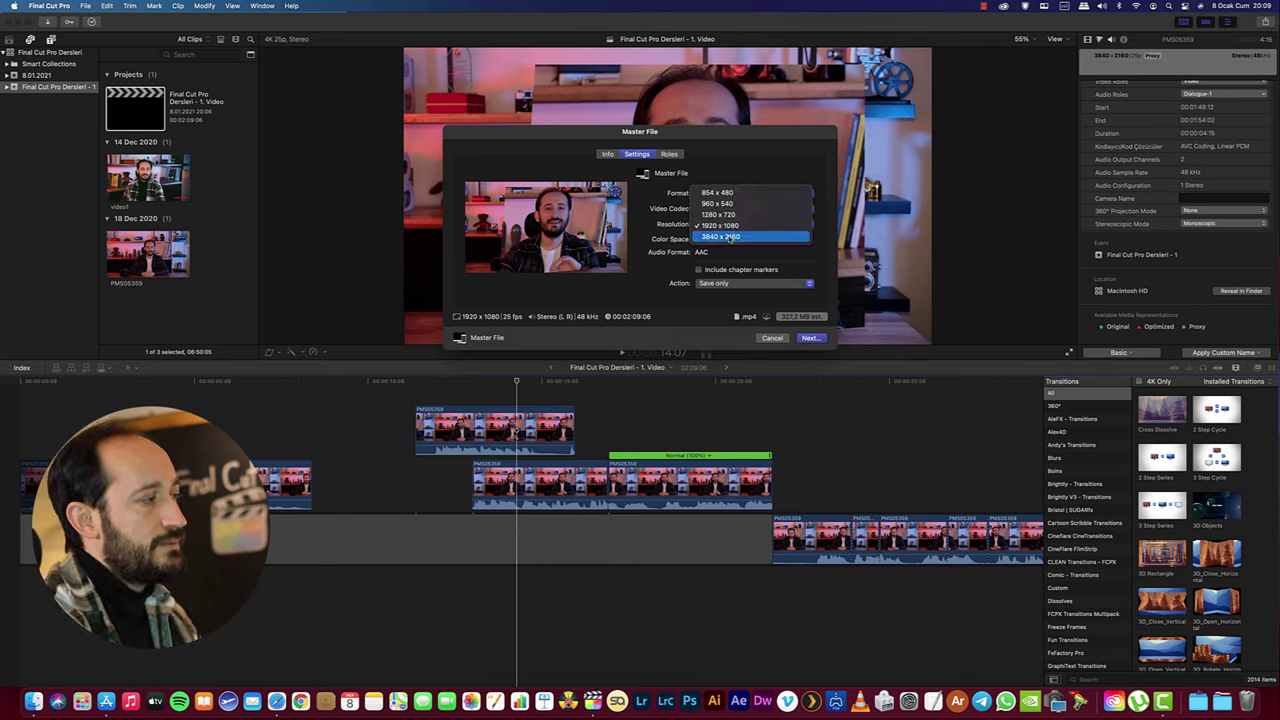
{"action": "left_click", "coordinate": [730, 237]}
{"action": "left_click", "coordinate": [731, 225]}
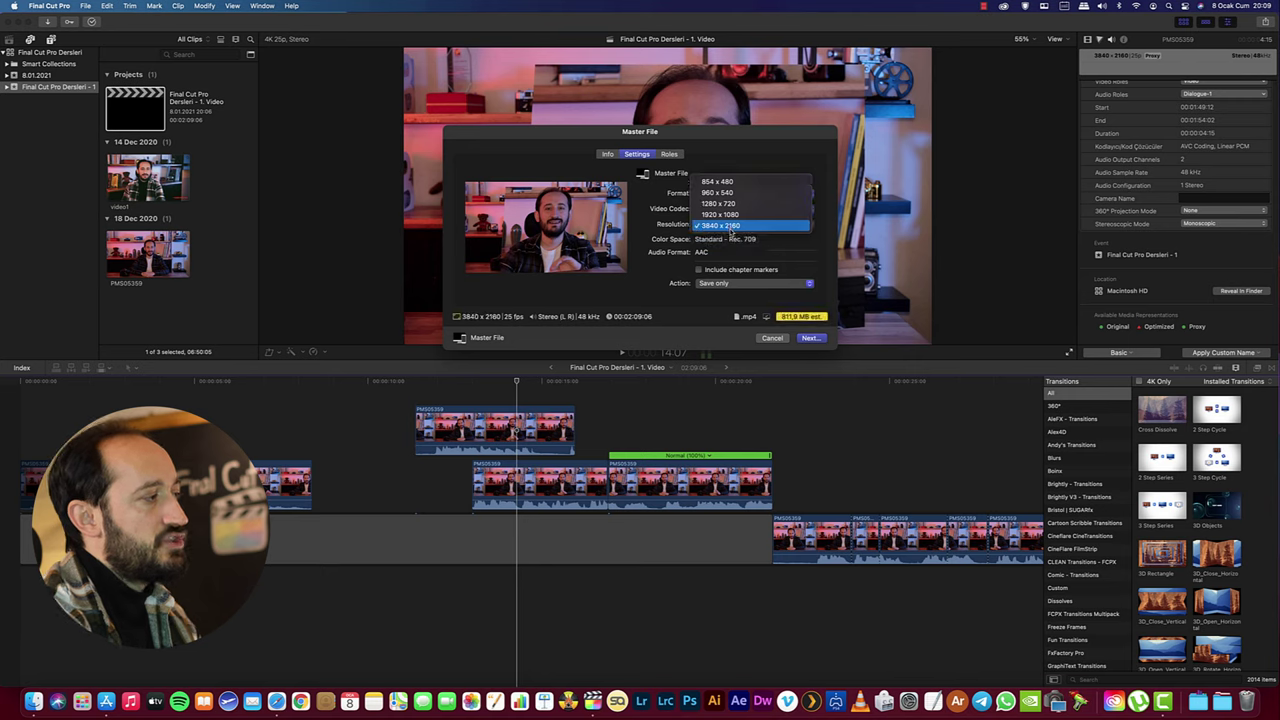
{"action": "left_click", "coordinate": [731, 215]}
{"action": "left_click", "coordinate": [731, 224]}
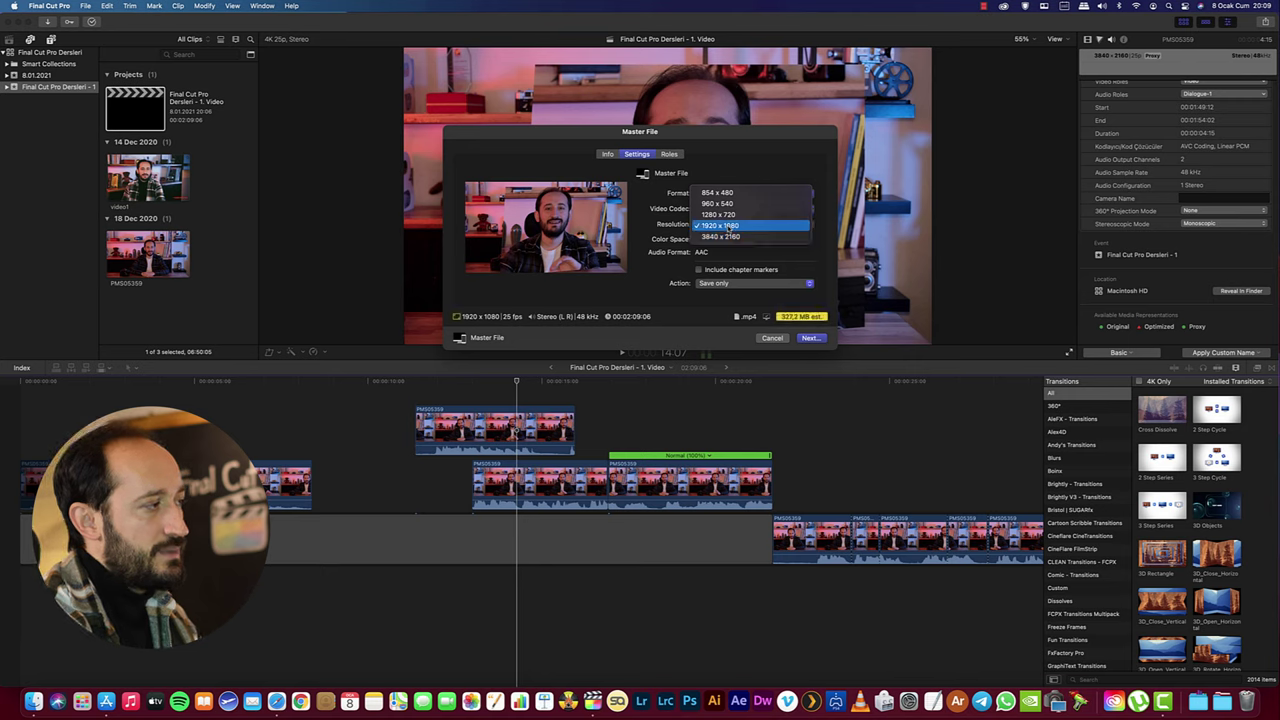
{"action": "left_click", "coordinate": [732, 238]}
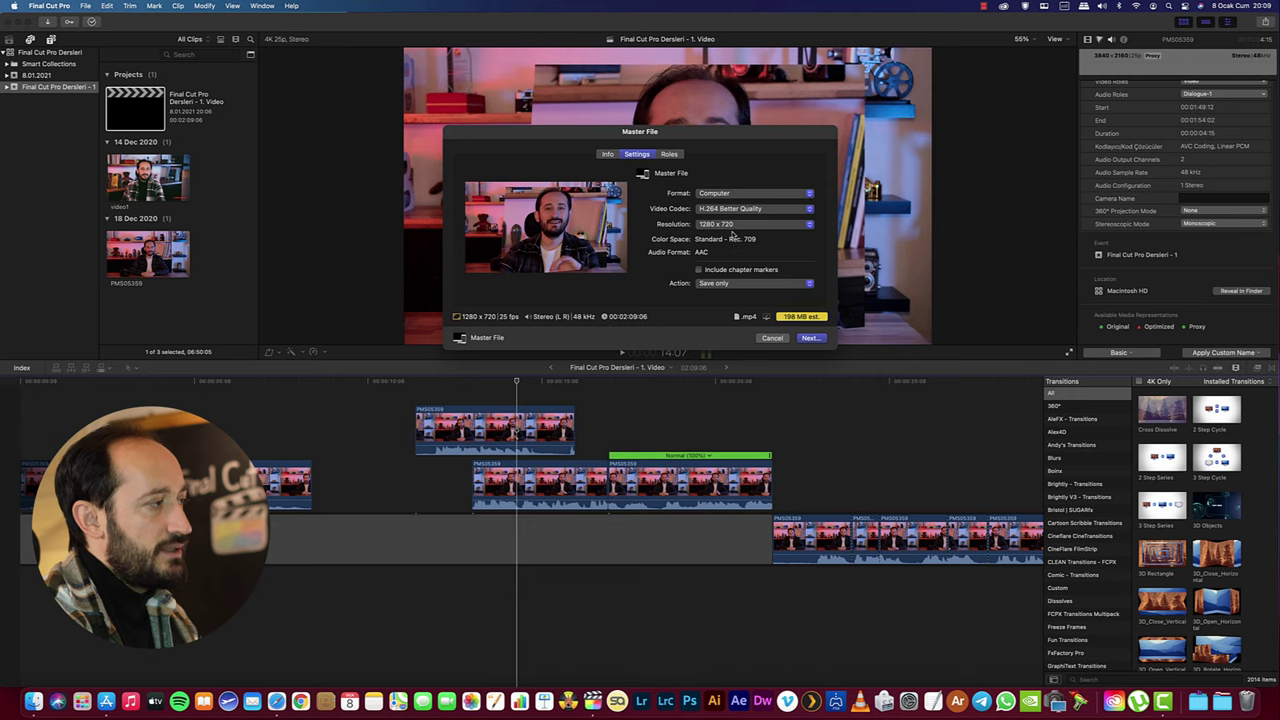
{"action": "left_click", "coordinate": [731, 225]}
{"action": "left_click", "coordinate": [733, 249]}
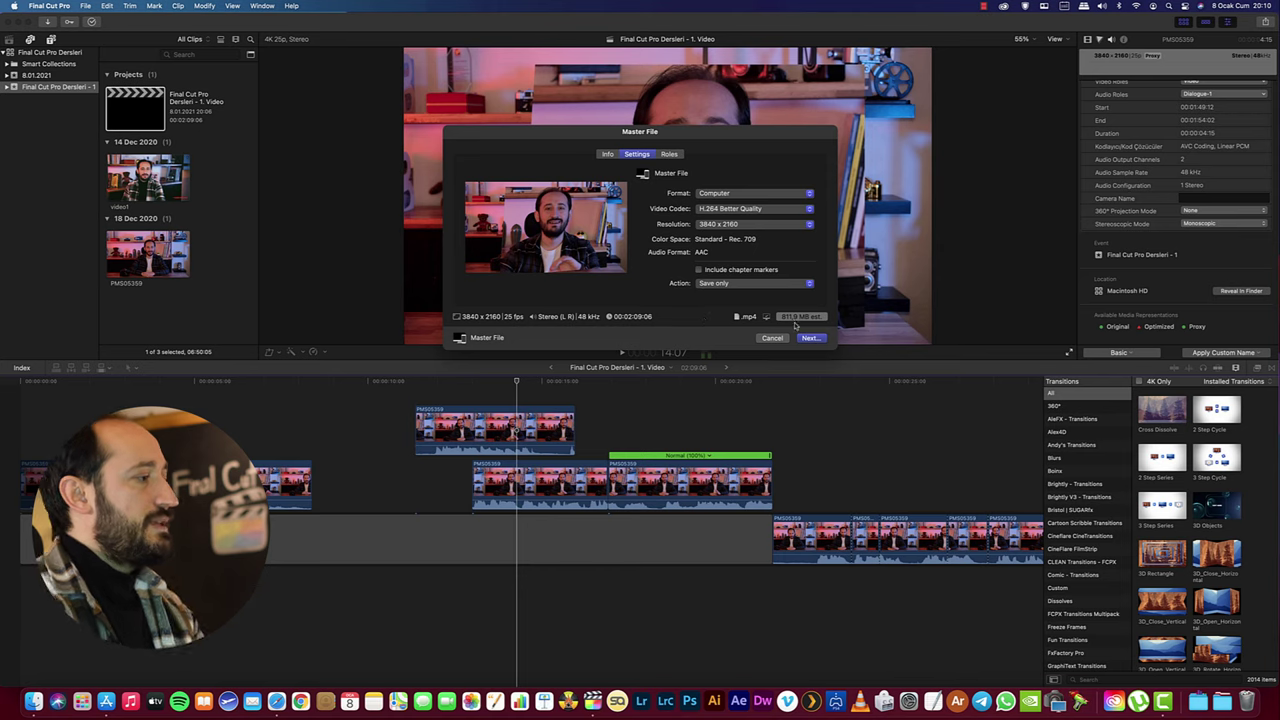
{"action": "left_click", "coordinate": [809, 338]}
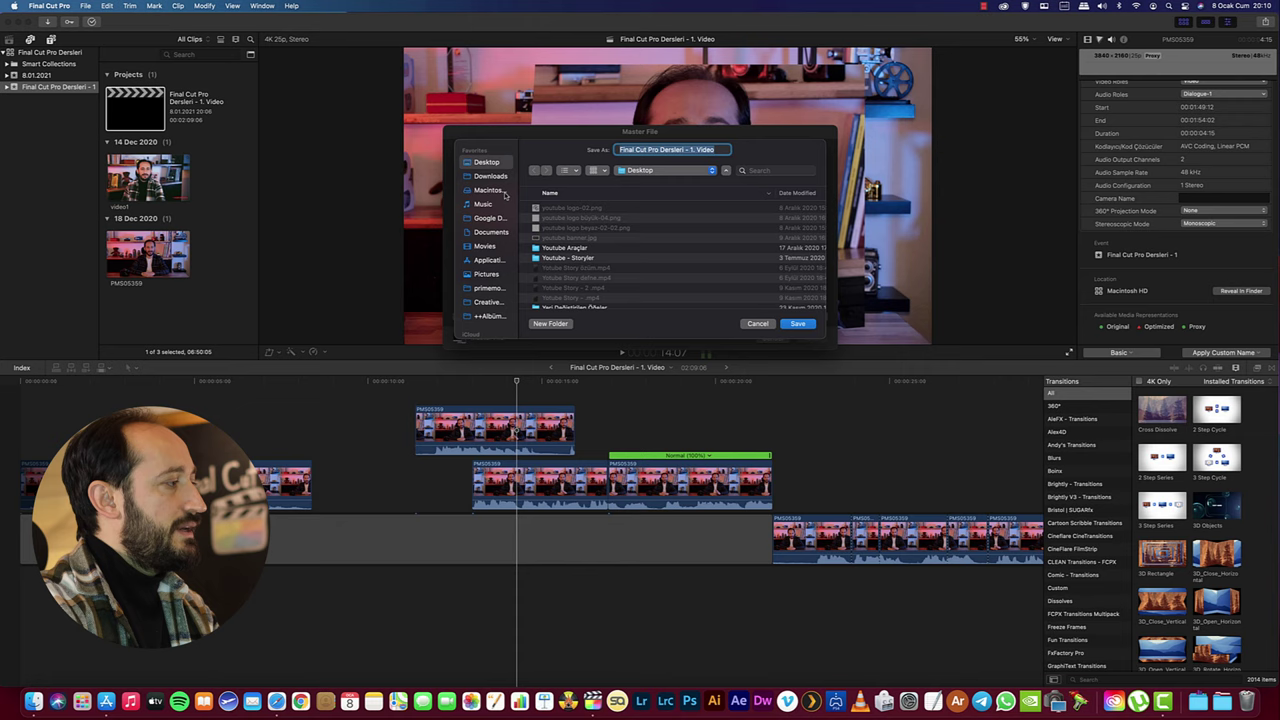
{"action": "left_click", "coordinate": [757, 323]}
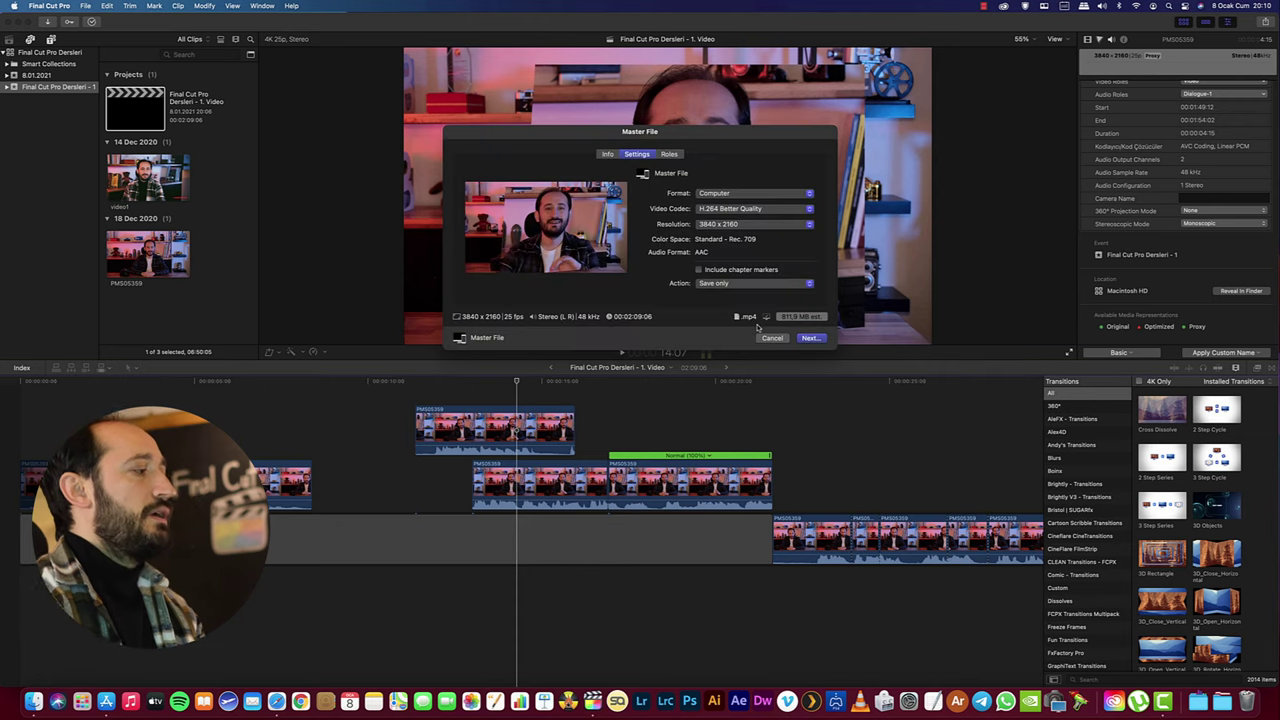